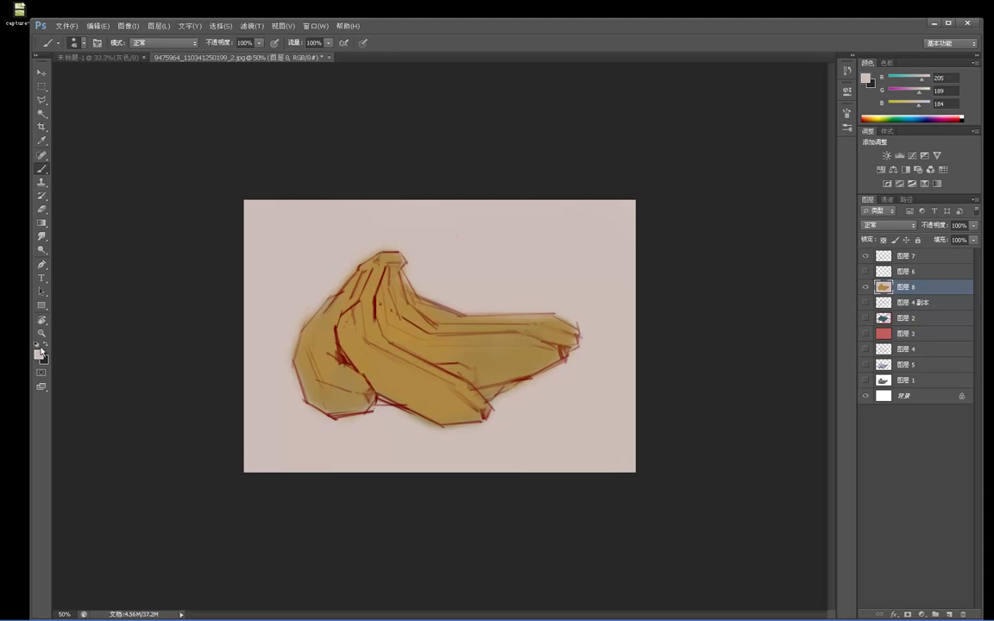
- Handwrite a short two-character Chinese note above the bananas in dark red and underline it
click(40, 355)
click(260, 175)
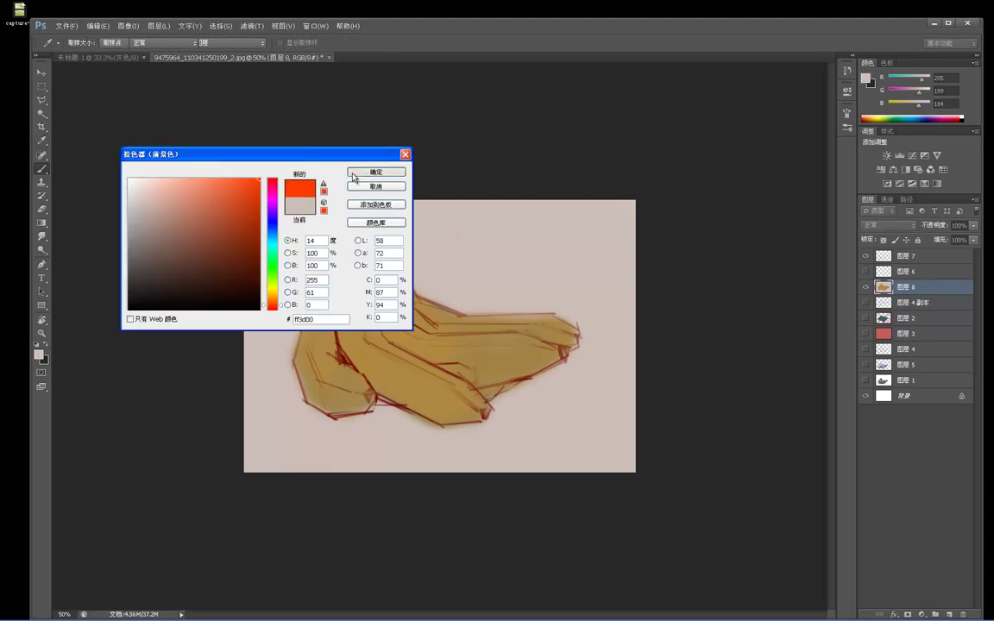
click(381, 172)
alt+click(308, 313)
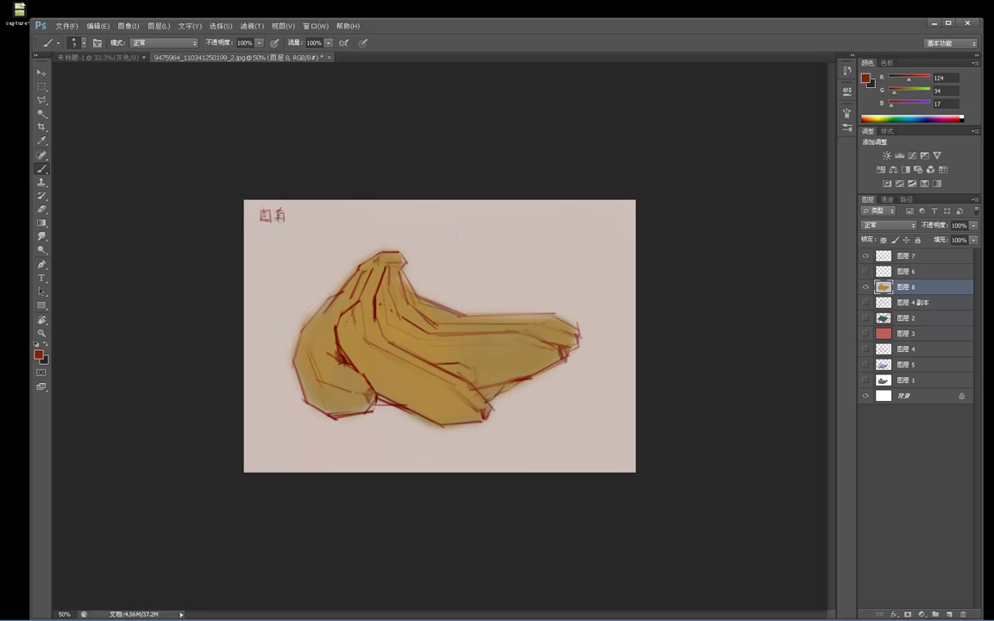
drag(243, 226, 299, 224)
- Sample the banana's brown and shift it to a bright yellow foreground colour, #dbc041
alt+click(312, 352)
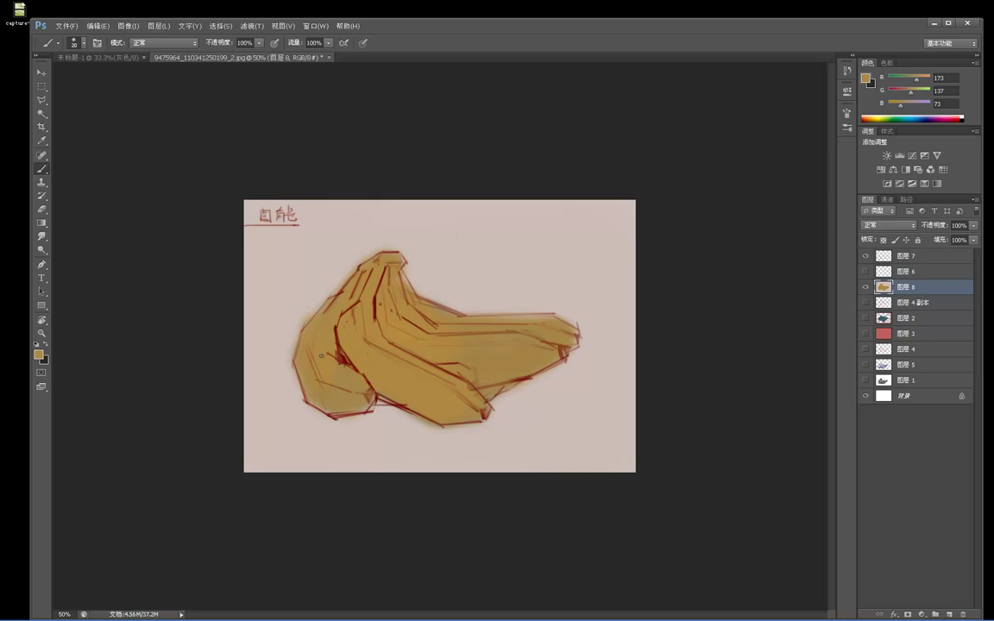
click(38, 354)
click(221, 197)
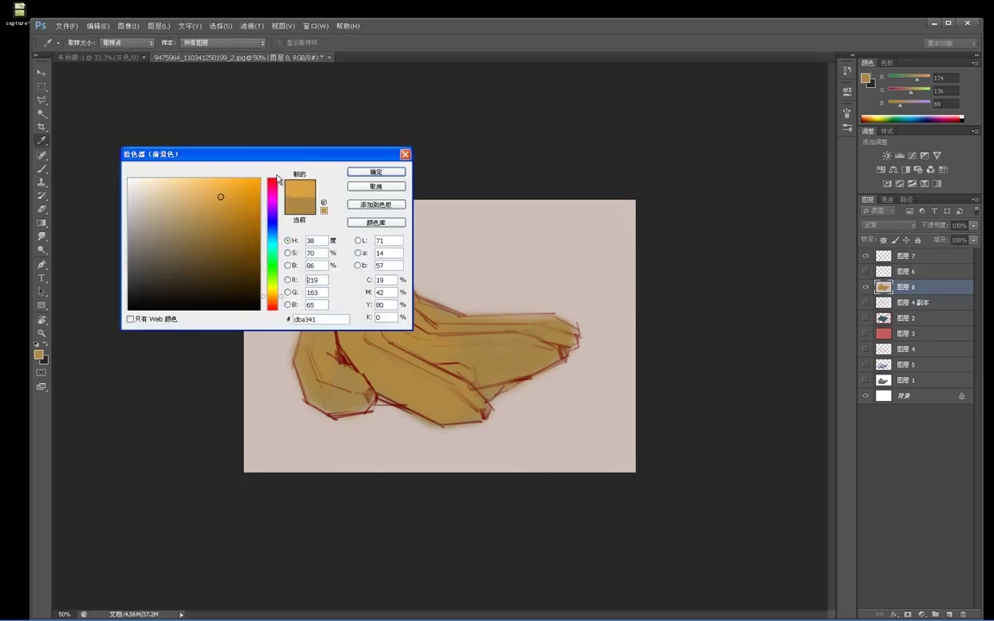
click(363, 171)
click(39, 355)
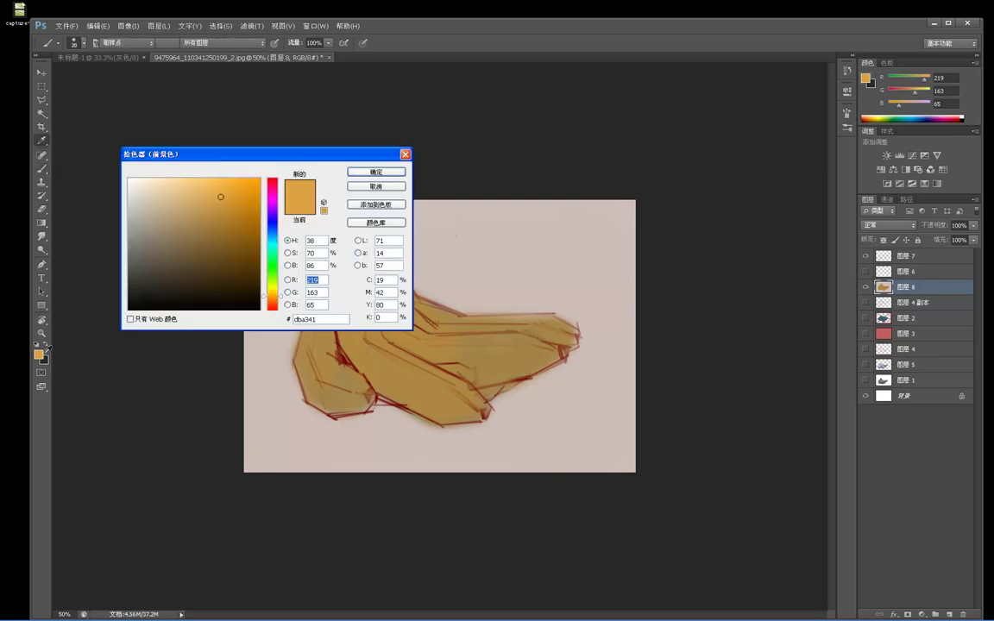
click(273, 293)
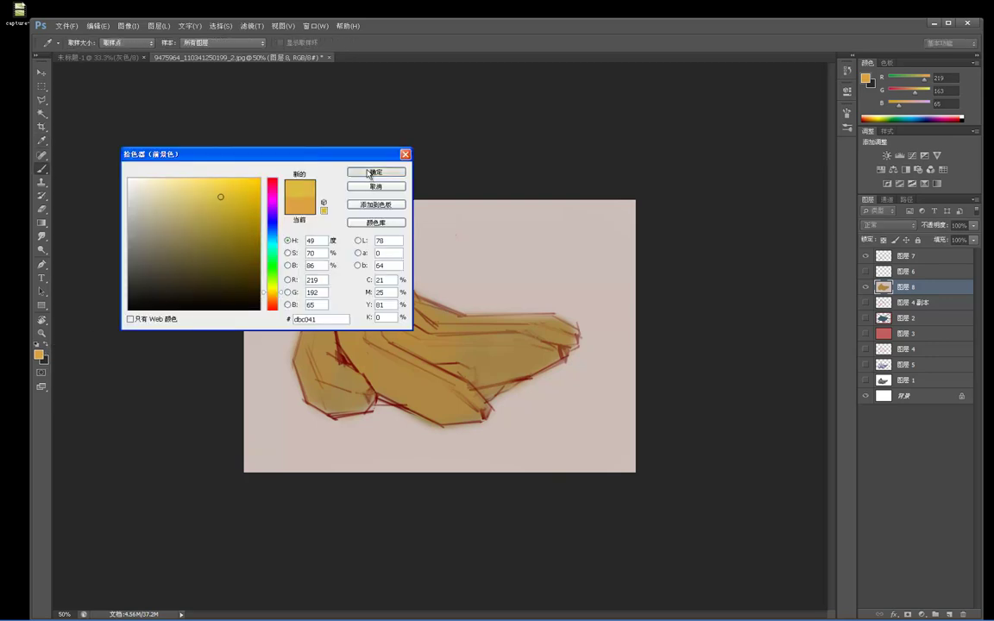
click(372, 172)
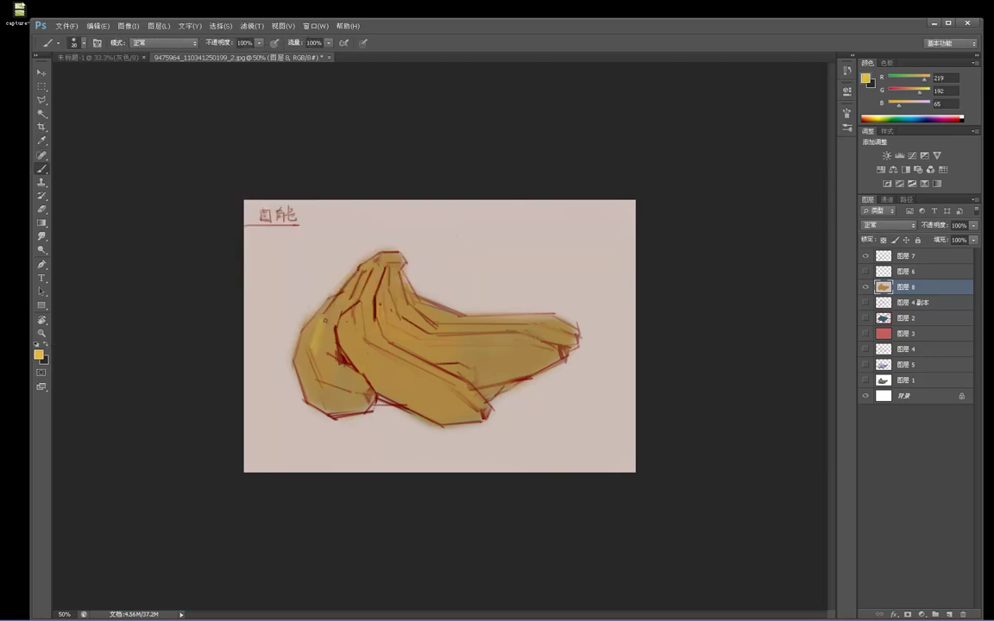
- Paint the yellow light area along the leftmost banana up to the stem with a 60 px brush
key(bracketright)
key(bracketright)
key(bracketright)
key(bracketright)
mouse_move(325, 323)
mouse_down()
mouse_move(322, 343)
mouse_move(344, 380)
mouse_move(333, 359)
mouse_up()
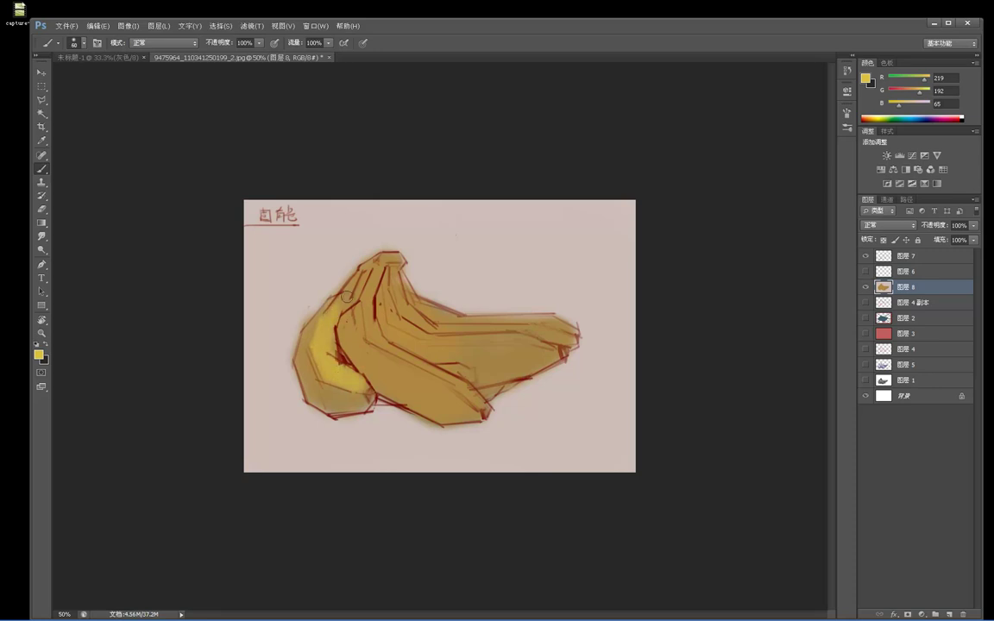
mouse_move(362, 279)
mouse_down()
mouse_move(336, 312)
mouse_move(331, 352)
mouse_up()
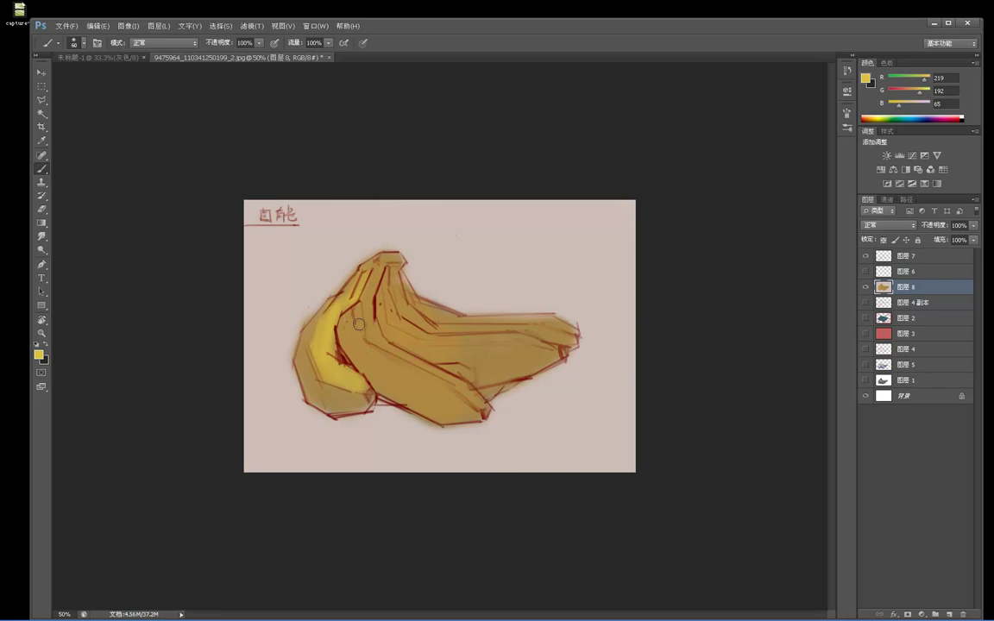
- Paint yellow light bands along the upper surfaces of the front banana and the bananas extending to the right
mouse_move(368, 309)
mouse_down()
mouse_move(449, 379)
mouse_move(388, 338)
mouse_move(451, 365)
mouse_up()
mouse_move(394, 298)
mouse_down()
mouse_move(424, 335)
mouse_move(409, 328)
mouse_move(439, 305)
mouse_move(436, 339)
mouse_move(523, 336)
mouse_move(430, 339)
mouse_move(439, 341)
mouse_move(536, 343)
mouse_up()
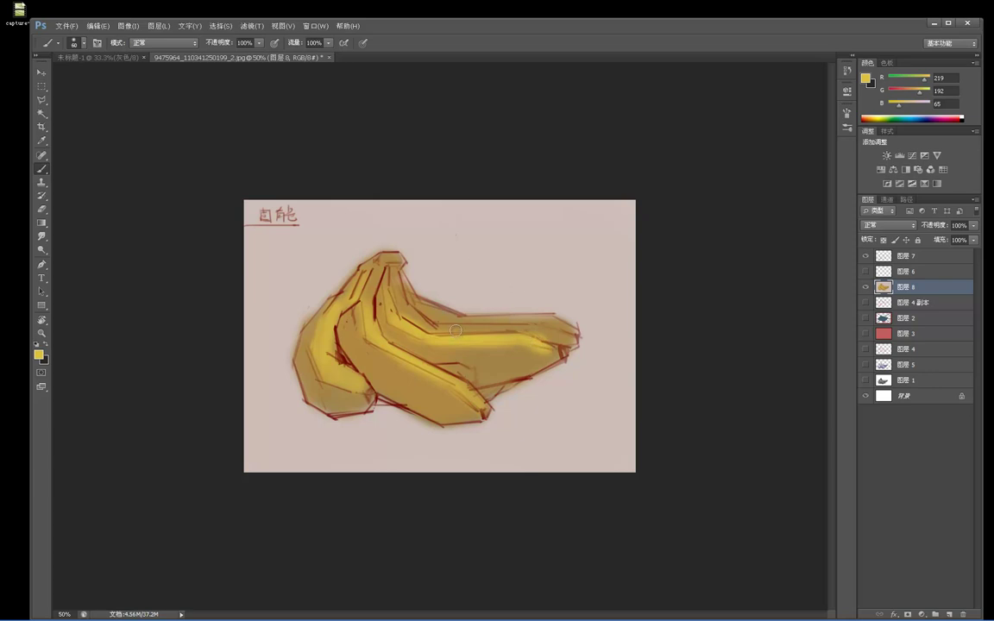
drag(451, 328, 568, 327)
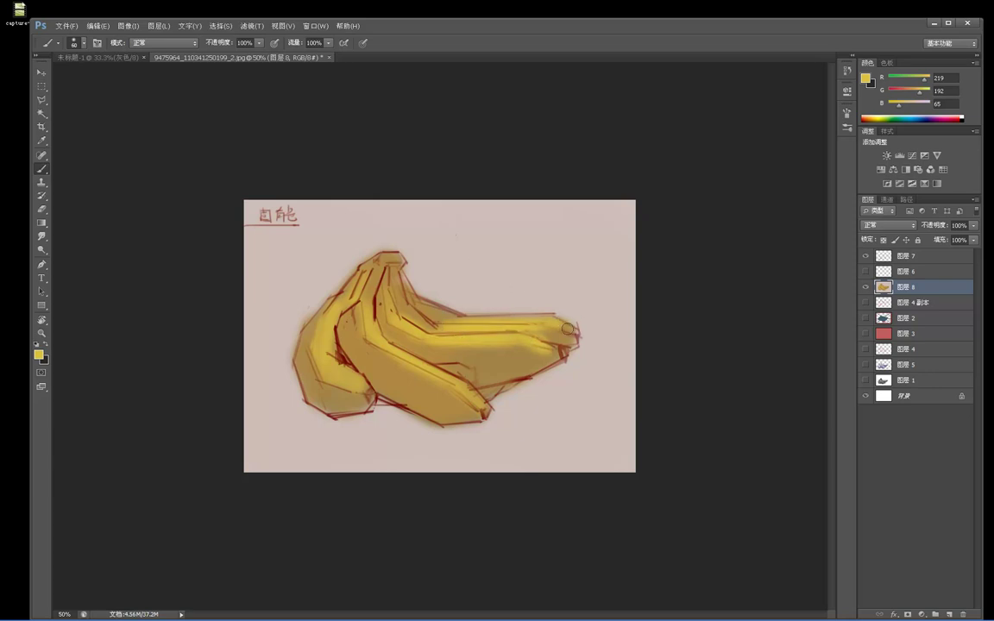
mouse_move(433, 325)
mouse_down()
mouse_move(408, 305)
mouse_move(434, 326)
mouse_move(459, 318)
mouse_up()
- Clean up and retouch the upper edge of the back banana beside the stem using sampled colours
key(e)
mouse_move(417, 289)
mouse_down()
mouse_move(450, 299)
mouse_move(419, 283)
mouse_move(407, 306)
mouse_up()
key(b)
alt+click(466, 309)
key(bracketleft)
alt+click(418, 307)
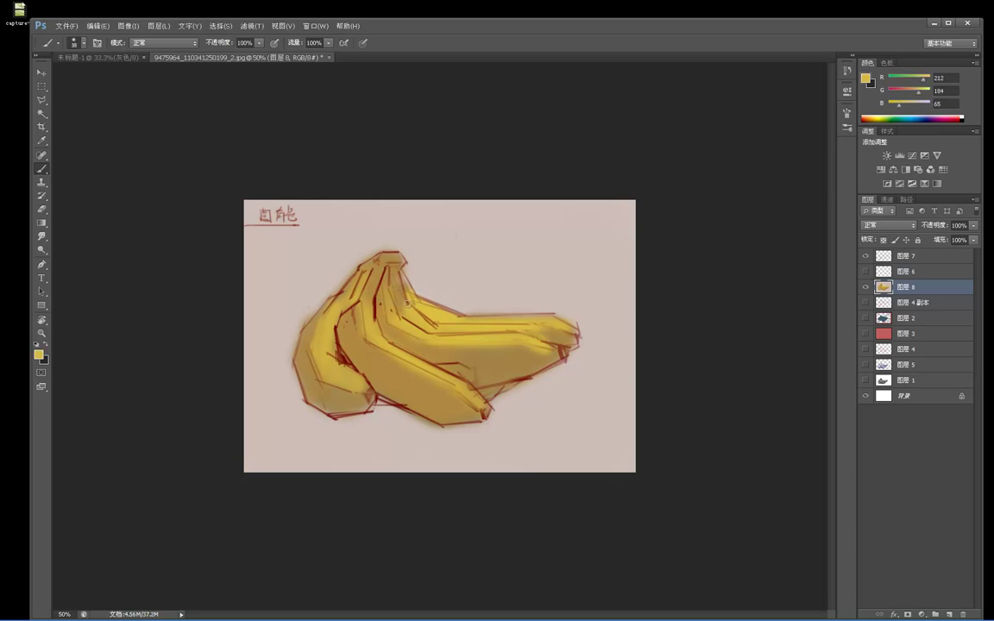
- Blend sampled yellow over the front banana's side with a 70 px brush and shade the left banana's lower end in sampled brown
alt+click(423, 364)
key(bracketright)
key(bracketright)
key(bracketright)
key(bracketright)
key(bracketright)
drag(379, 355, 459, 397)
drag(386, 363, 477, 413)
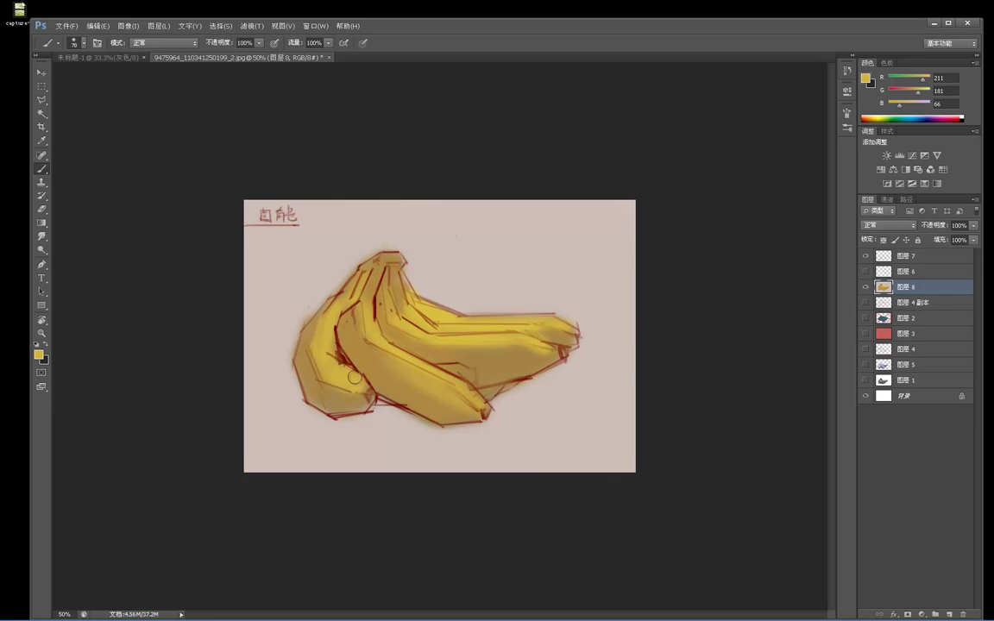
alt+click(324, 385)
drag(323, 403, 367, 400)
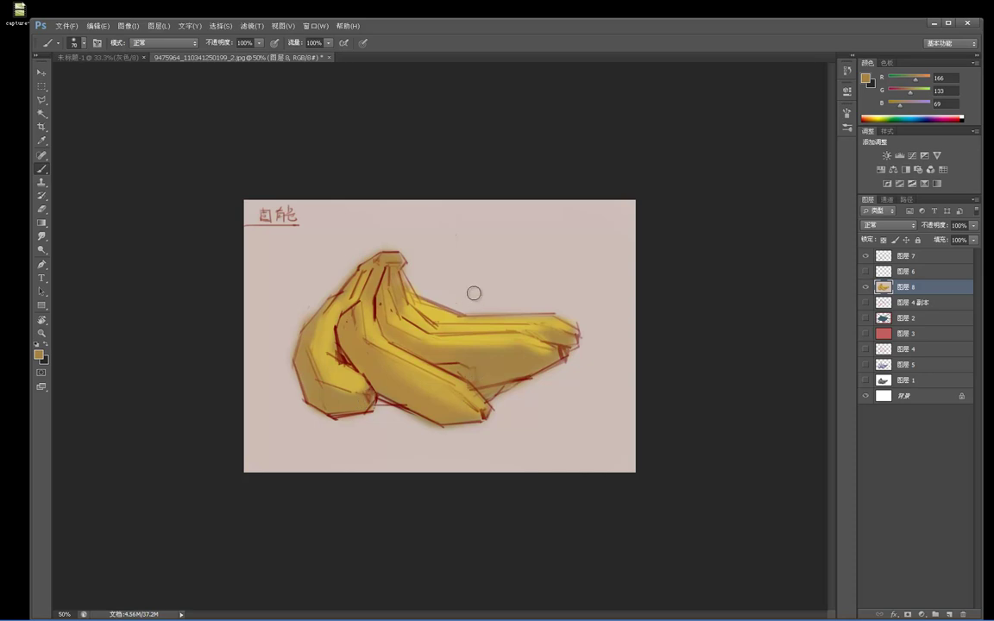
alt+click(353, 376)
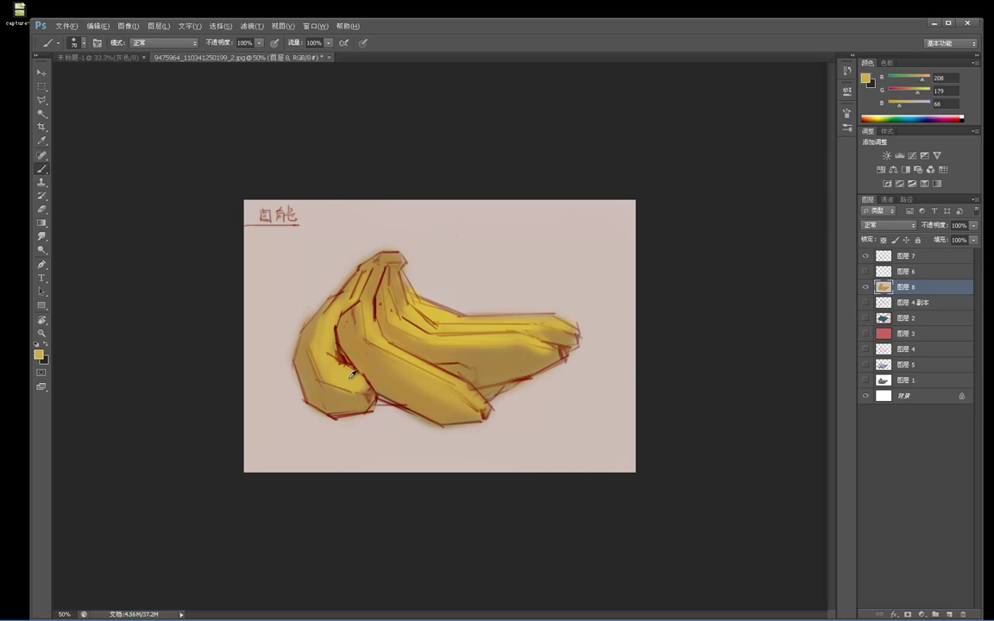
drag(353, 378, 345, 384)
drag(313, 382, 310, 376)
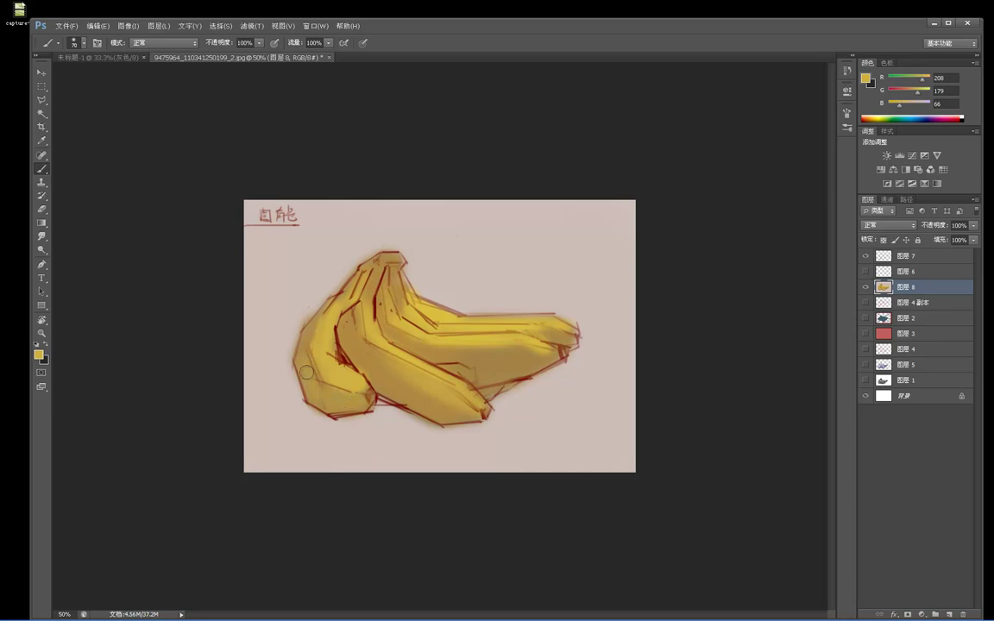
key(ctrl+alt+z)
key(ctrl+alt+z)
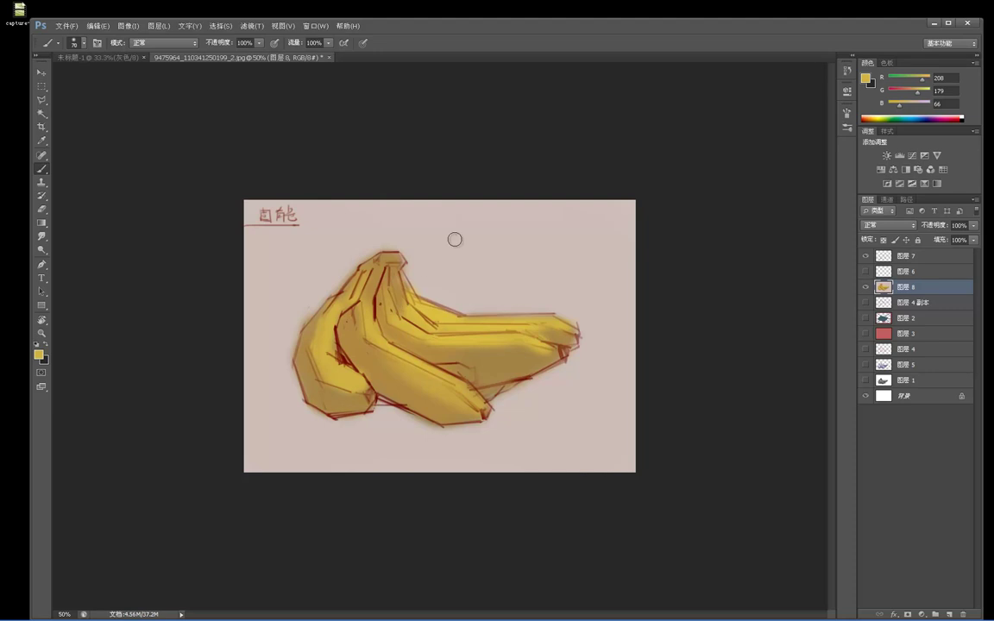
- Set the foreground colour to green #738d26 and tint the stem and the necks of the bananas
click(38, 354)
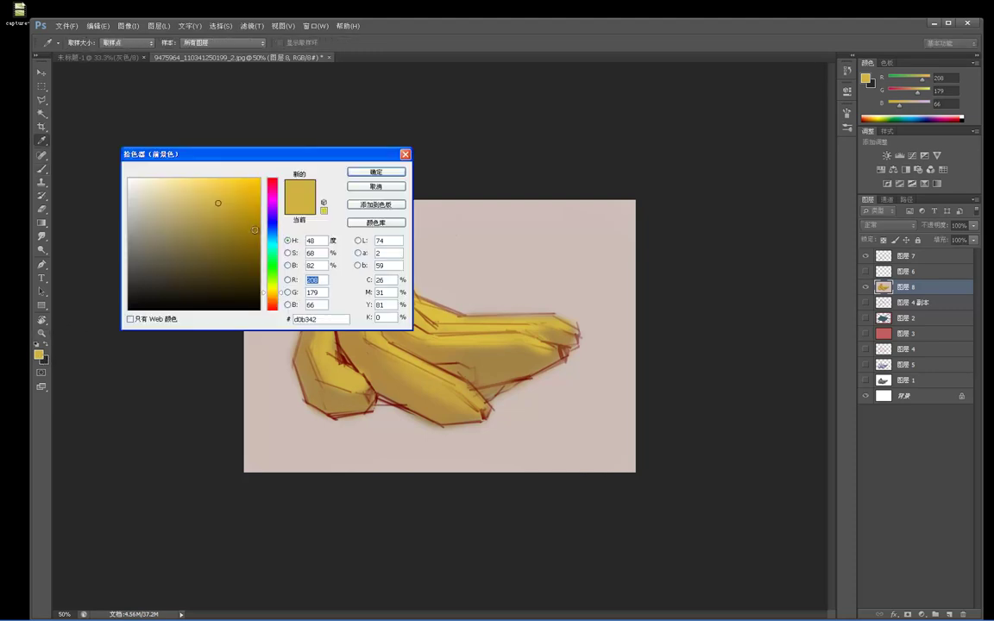
drag(263, 293, 263, 280)
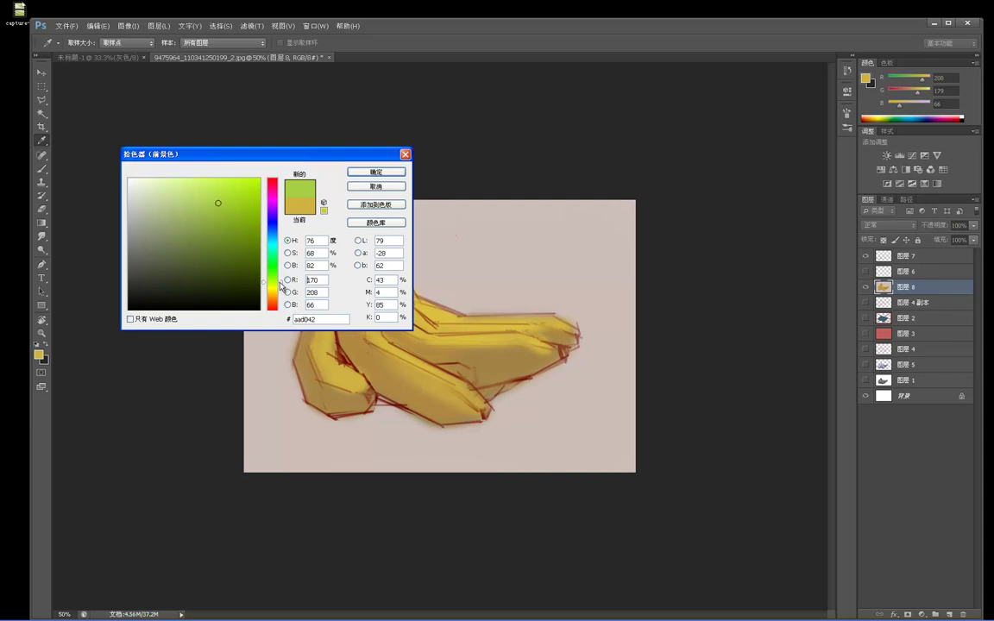
drag(293, 154, 385, 90)
click(313, 166)
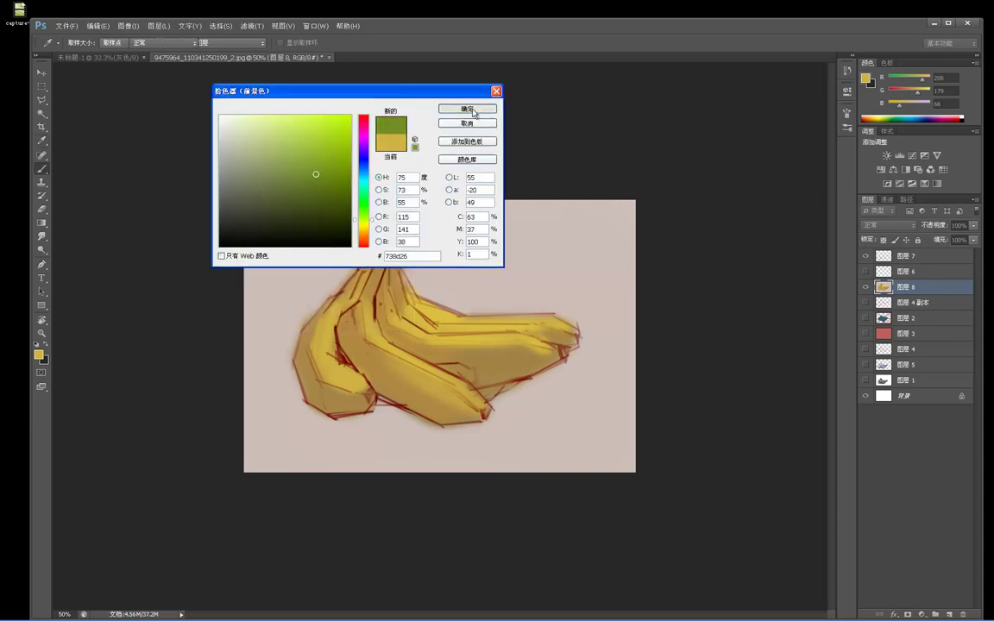
click(467, 110)
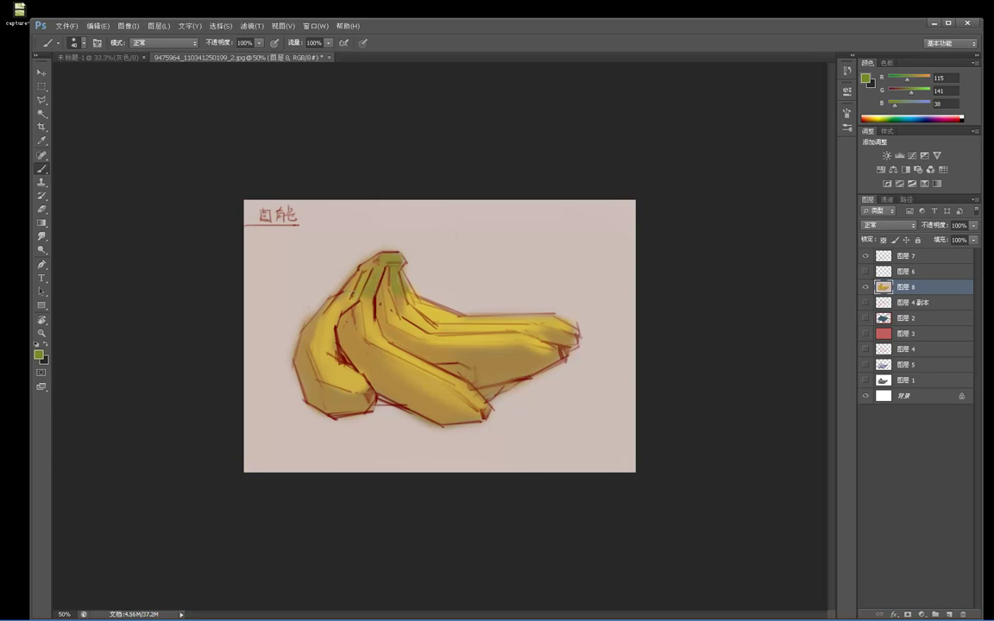
- Set the foreground colour to dark olive #54530d and darken the underside of the stem's cap
click(38, 353)
click(330, 204)
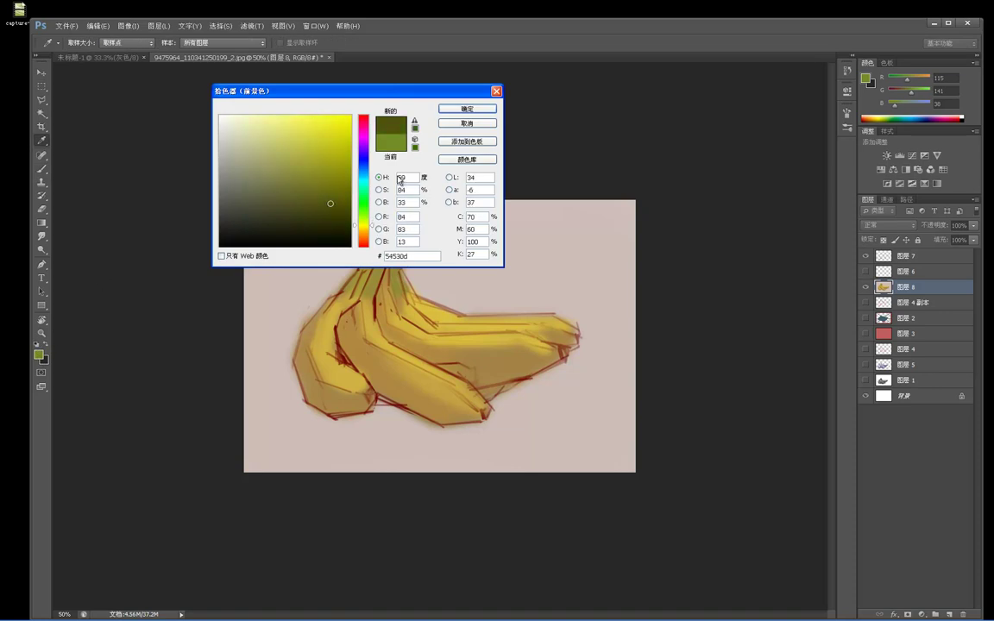
click(465, 108)
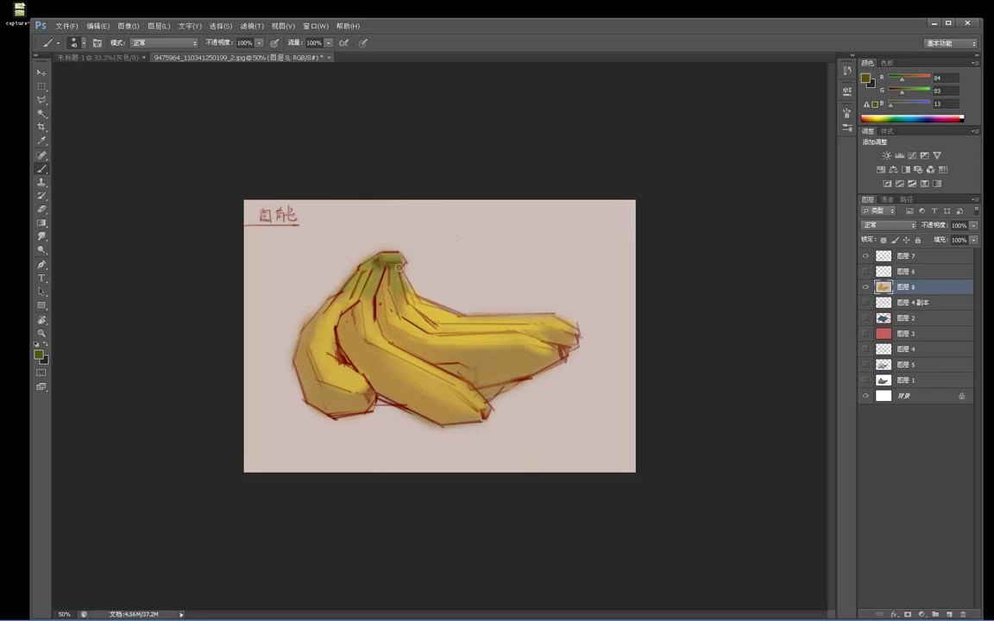
- Choose the 150 px textured brush, reduce it to 40 px, and paint dark olive strokes down the stem and banana necks
right_click(373, 251)
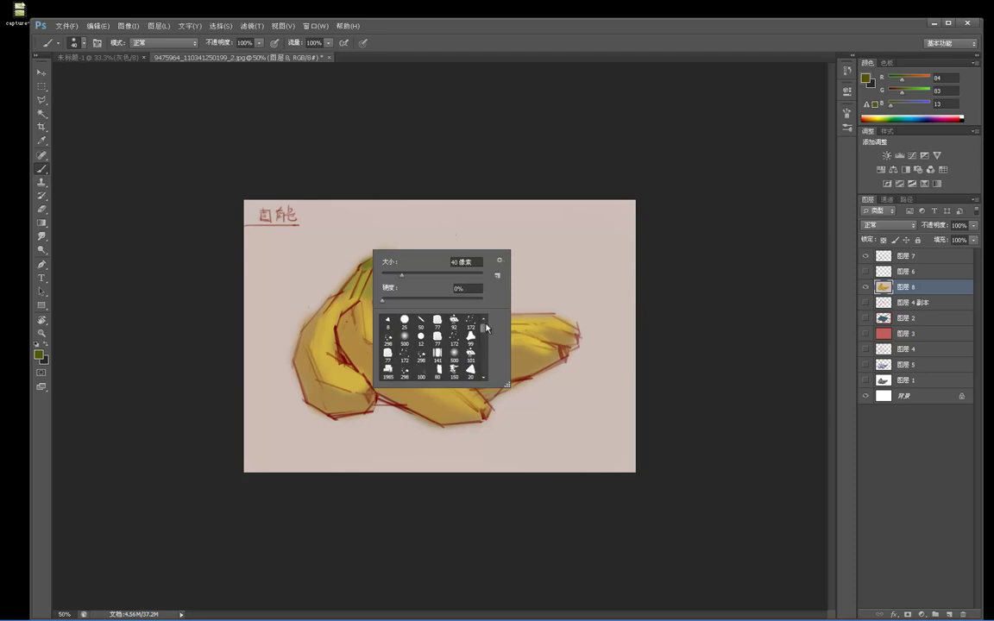
click(454, 369)
click(435, 231)
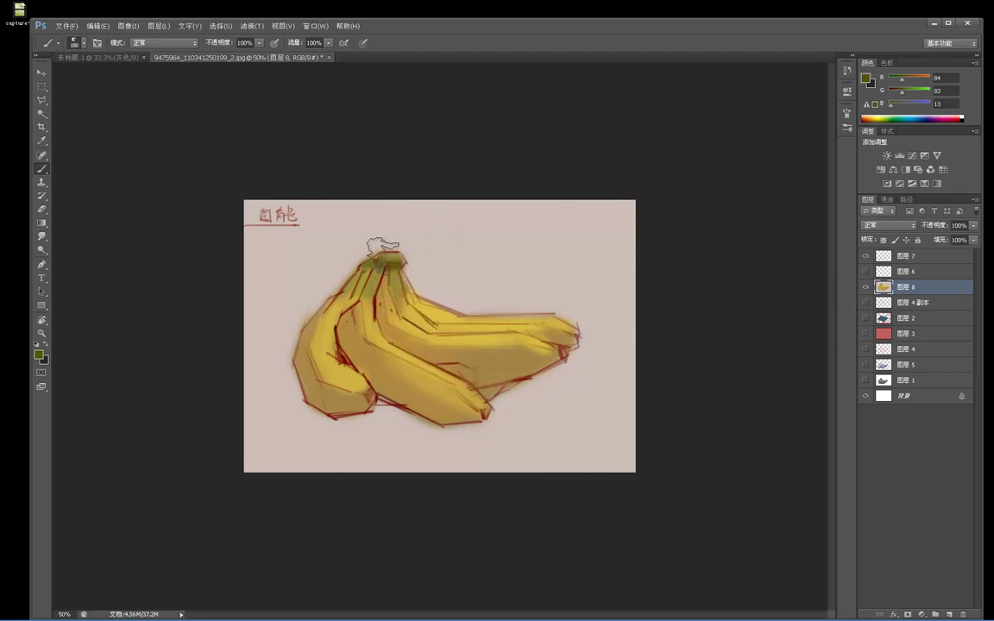
key(bracketleft)
key(bracketleft)
key(bracketleft)
key(bracketleft)
key(bracketleft)
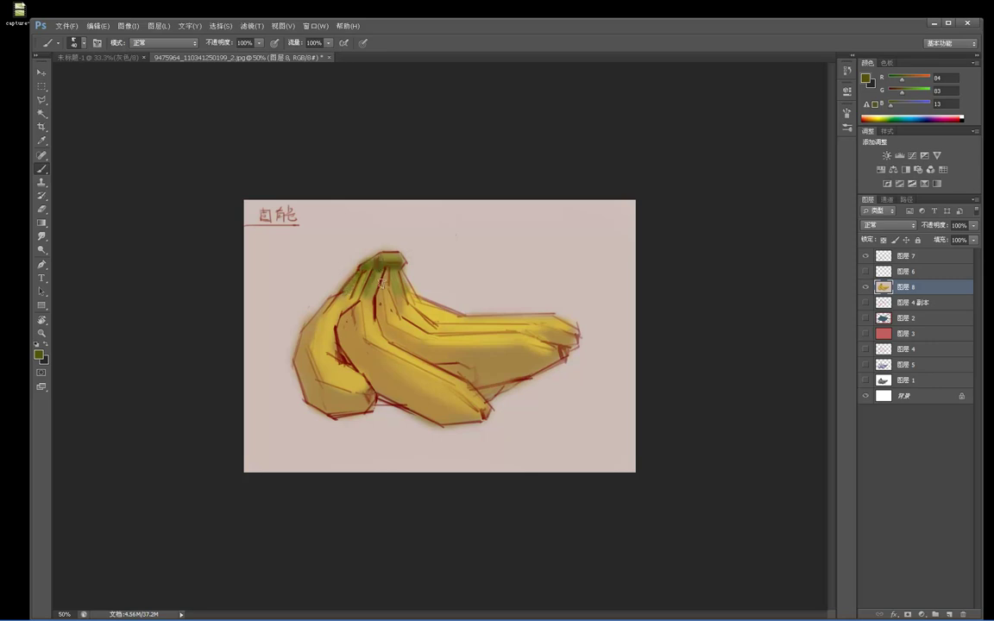
mouse_move(388, 267)
mouse_down()
mouse_move(384, 297)
mouse_move(394, 305)
mouse_move(384, 299)
mouse_move(415, 297)
mouse_up()
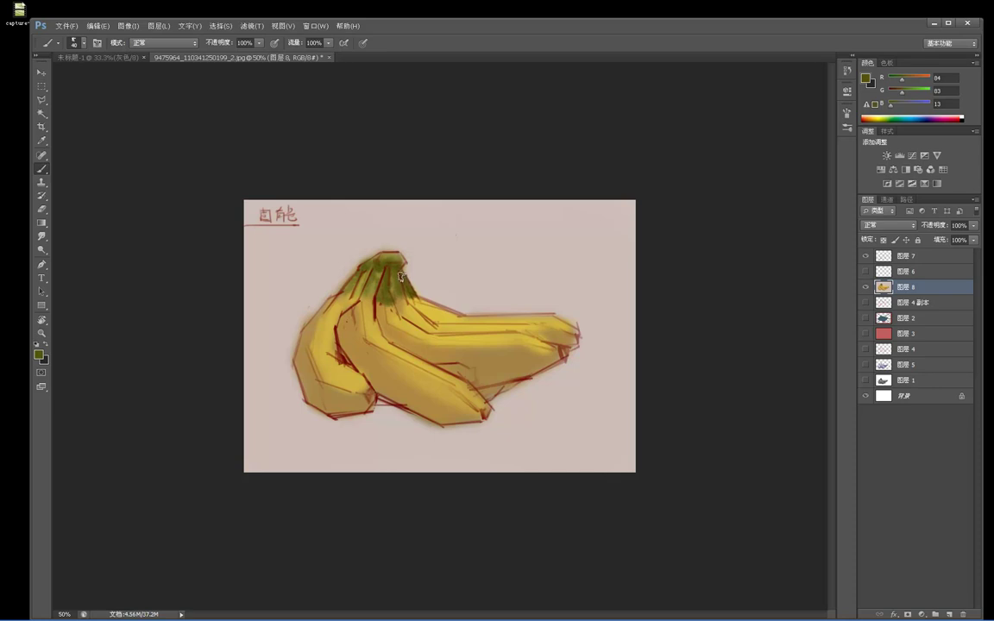
- Paint dark olive accents on the tips of the left, front and right bananas
drag(367, 406, 360, 394)
drag(477, 406, 480, 409)
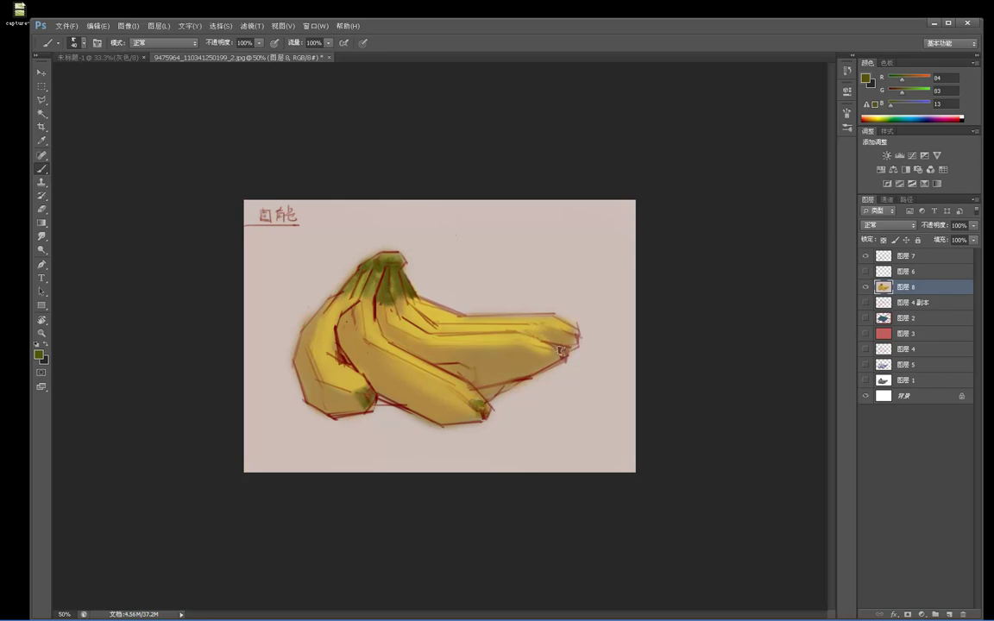
drag(561, 356, 557, 348)
- Sample the banana's shadow brown and darken the foreground colour to #815c1b
alt+click(490, 374)
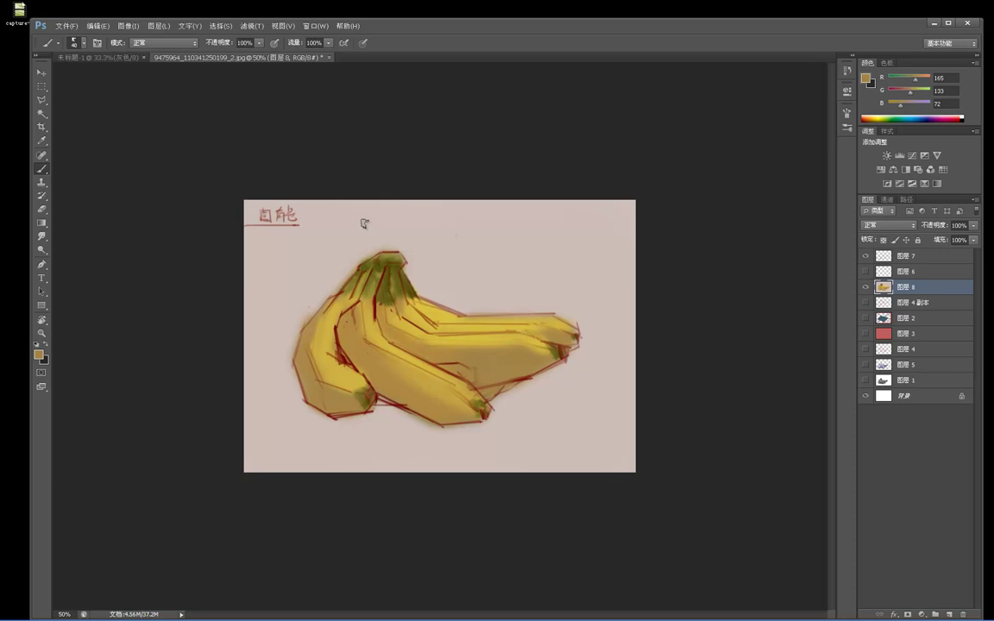
alt+click(346, 330)
click(43, 355)
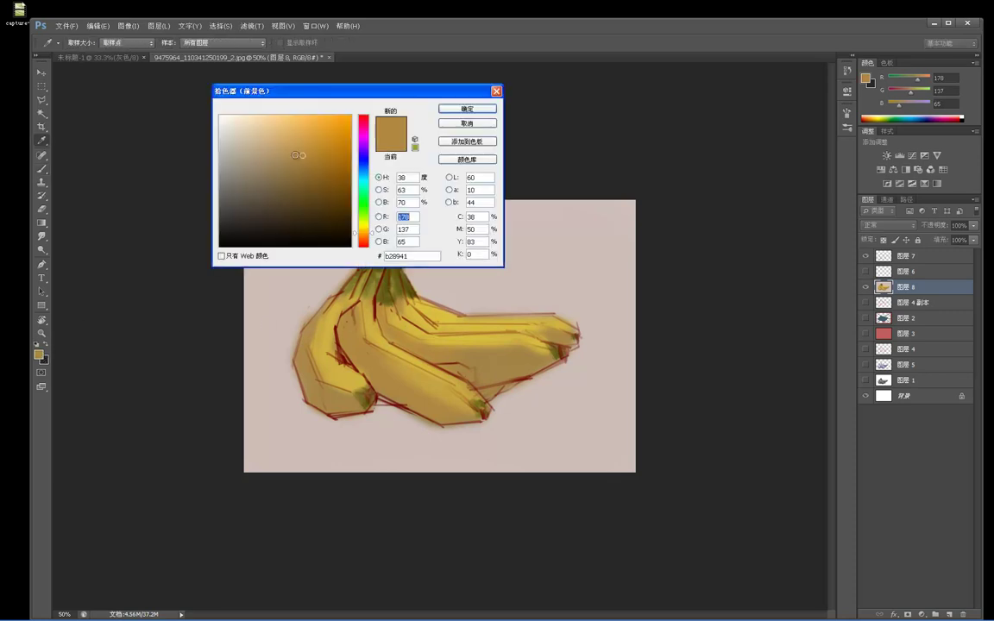
drag(312, 169, 324, 179)
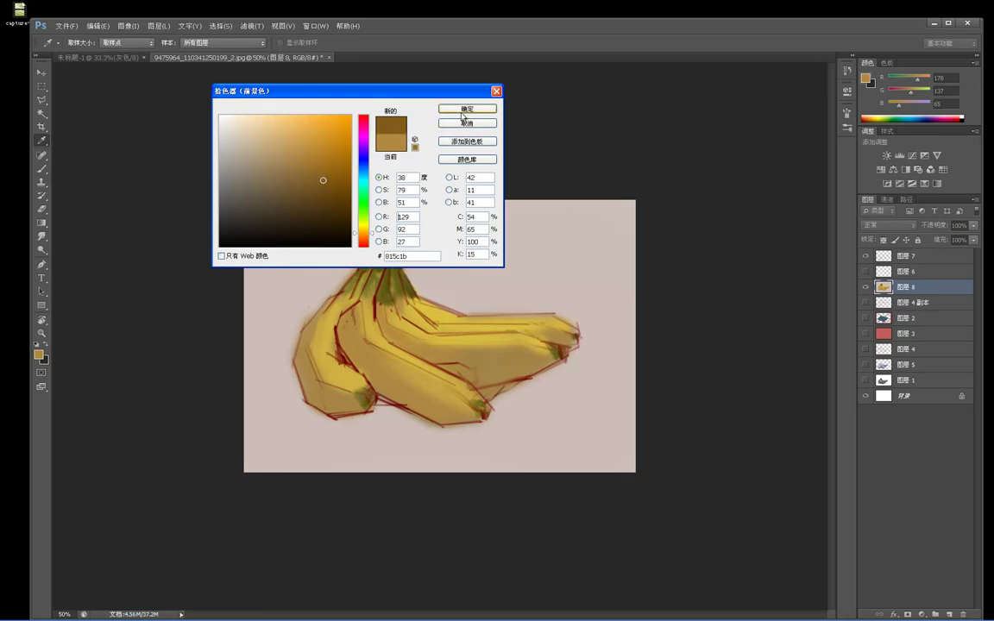
click(467, 108)
- Shade the inner edge of the leftmost banana, resampling nearby browns and yellows to blend the stroke
alt+click(333, 349)
alt+click(324, 342)
mouse_move(330, 323)
mouse_down()
mouse_move(323, 353)
mouse_move(331, 343)
mouse_up()
alt+click(331, 343)
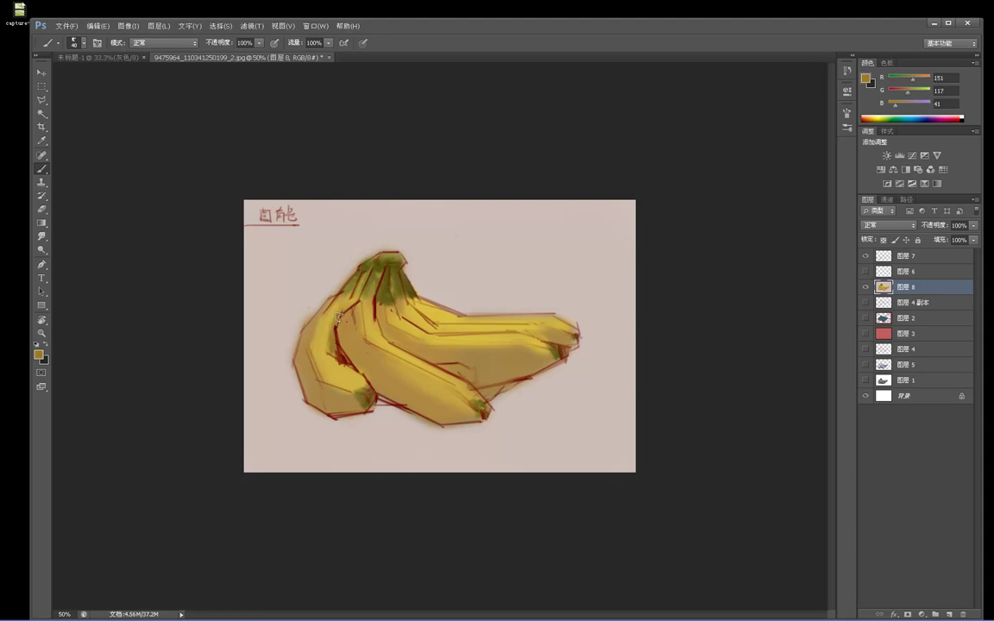
alt+click(323, 356)
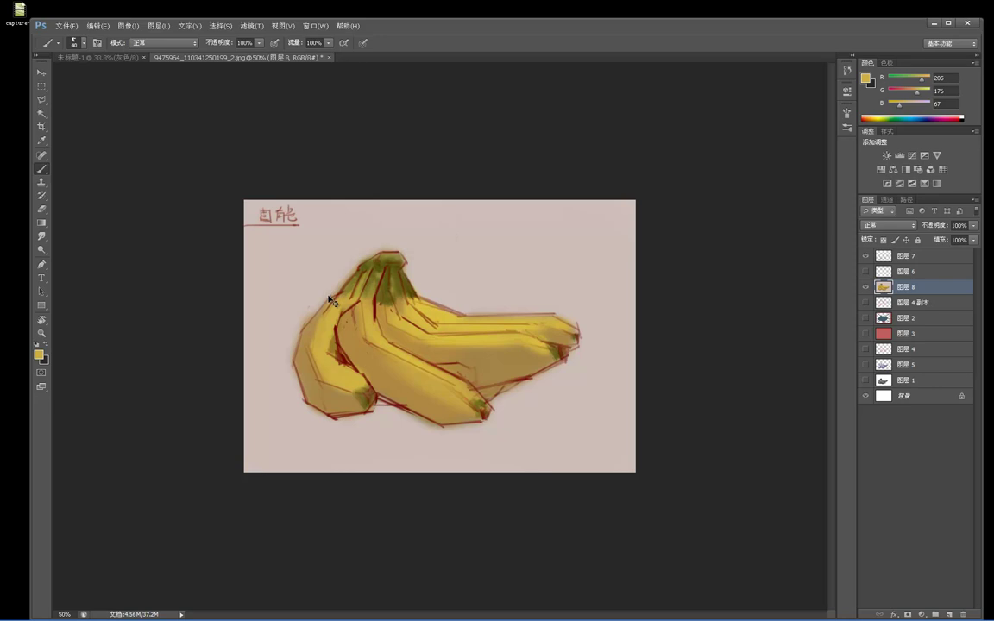
- Desaturate the painted banana layer to check its light and dark values, and undo the desaturation
key(ctrl+shift+u)
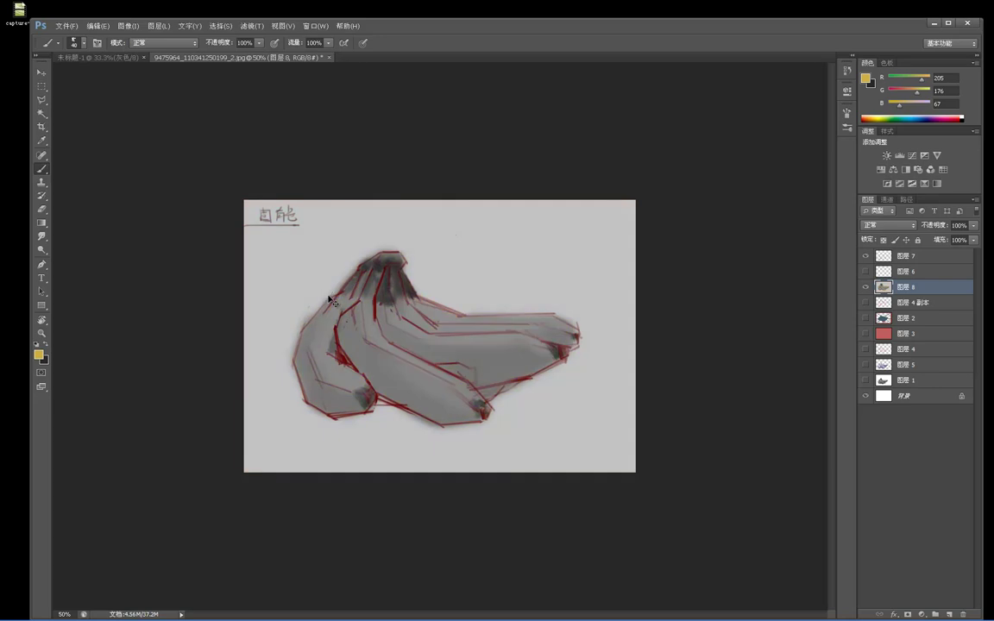
key(ctrl+z)
key(ctrl+z)
key(ctrl+z)
key(ctrl+z)
key(ctrl+z)
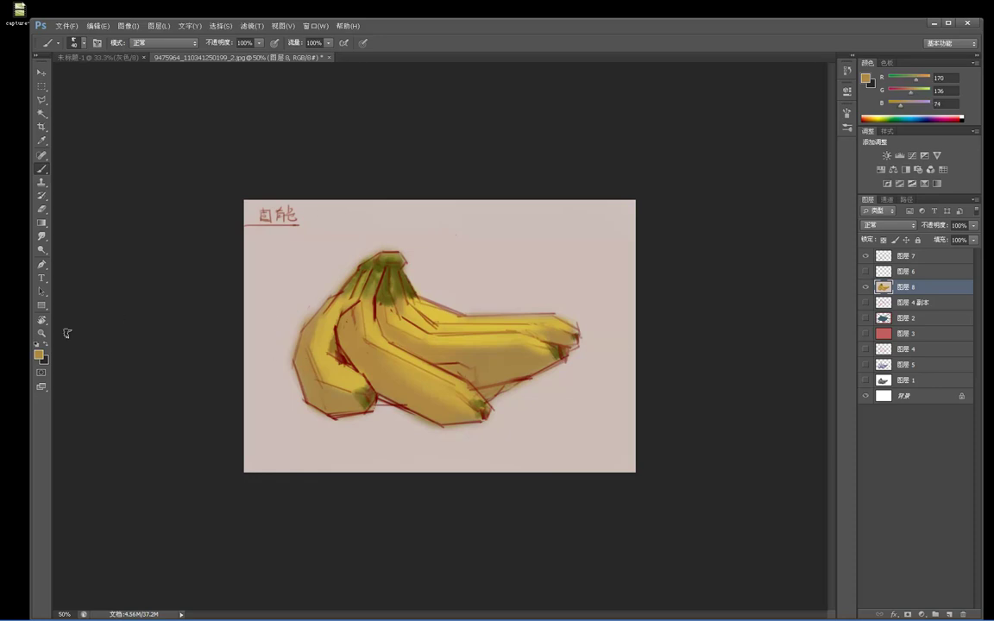
- Set the foreground colour to dark brown #75561d and shade the outer and lower side of the leftmost banana
click(39, 353)
click(318, 187)
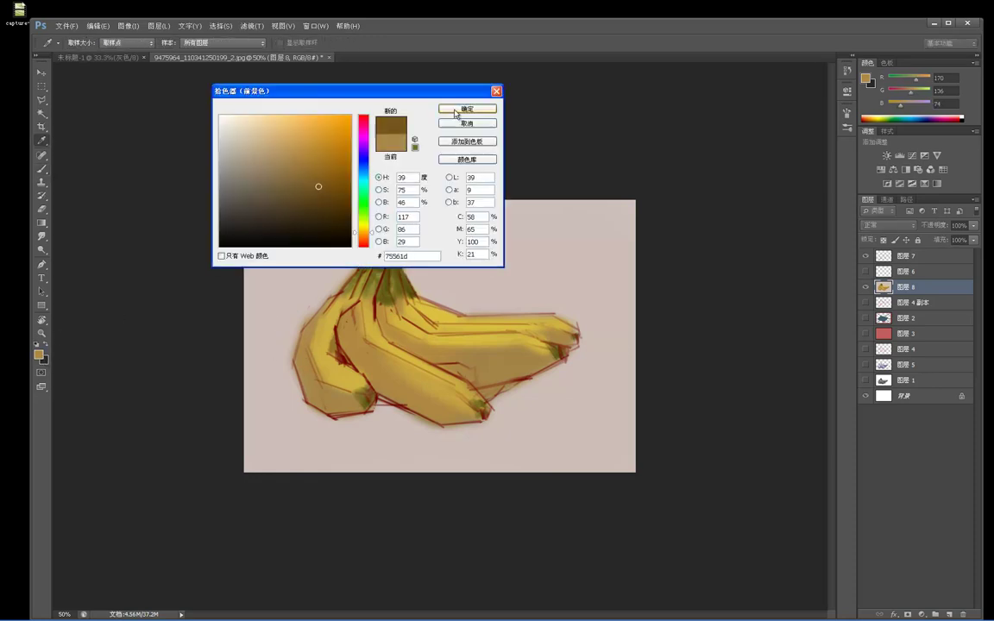
key(Return)
key(b)
mouse_move(302, 359)
mouse_down()
mouse_move(307, 380)
mouse_move(318, 377)
mouse_move(313, 402)
mouse_move(326, 408)
mouse_up()
- Sample the leftmost banana's shadow brown and shade the body of the front banana from its upper bend to its tip
alt+click(330, 391)
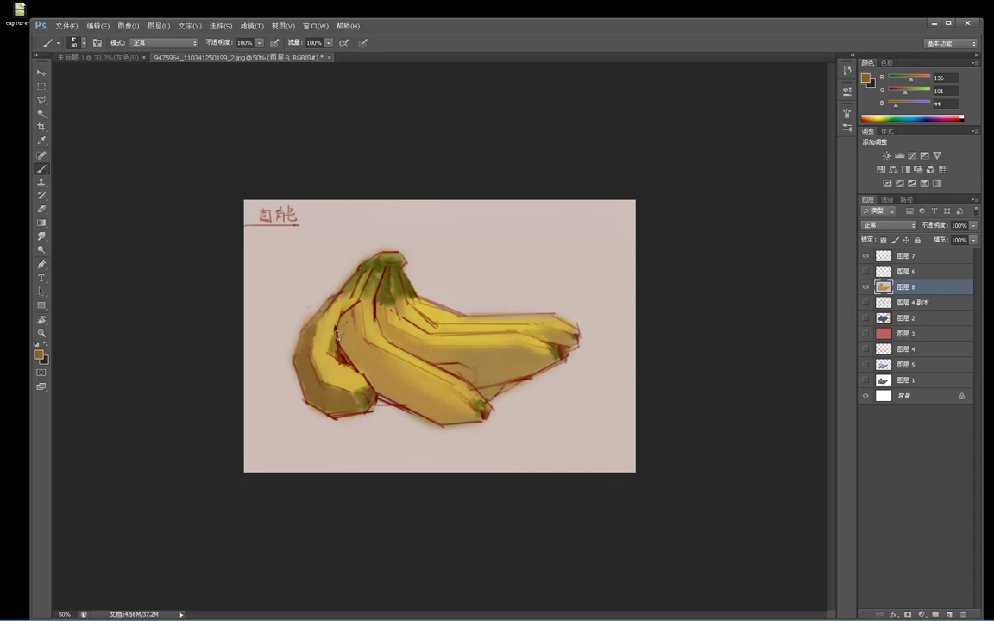
mouse_move(338, 344)
mouse_down()
mouse_move(350, 309)
mouse_move(361, 353)
mouse_up()
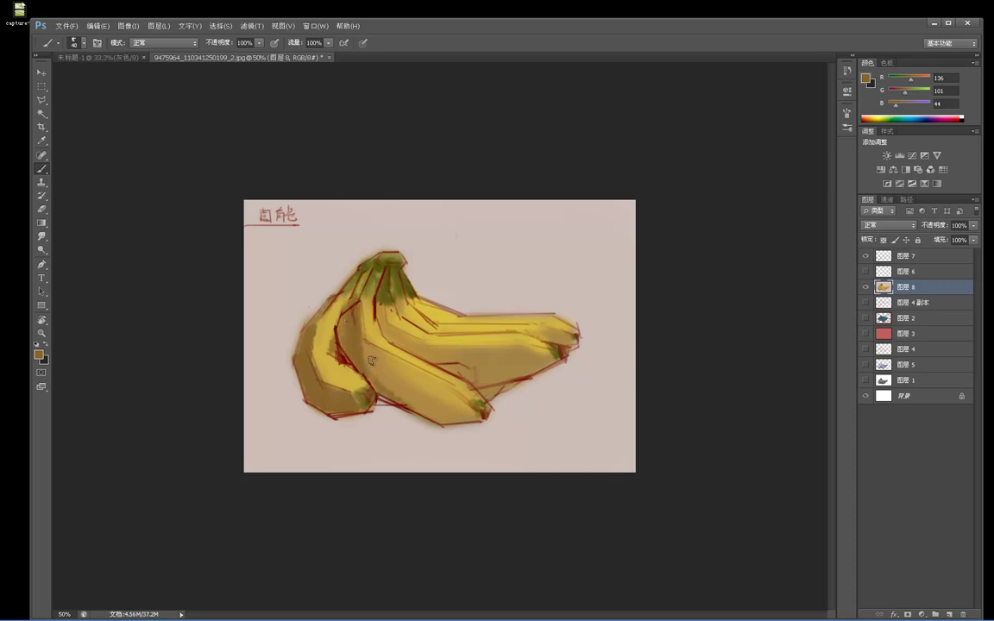
drag(355, 359, 431, 416)
mouse_move(379, 372)
mouse_down()
mouse_move(360, 352)
mouse_move(440, 386)
mouse_move(368, 331)
mouse_up()
mouse_move(406, 368)
mouse_down()
mouse_move(427, 375)
mouse_move(401, 366)
mouse_move(415, 377)
mouse_move(408, 372)
mouse_up()
- Shift the sampled shadow brown to a yellower #90711e and paint over the shaded areas of the leftmost and front bananas
alt+click(449, 371)
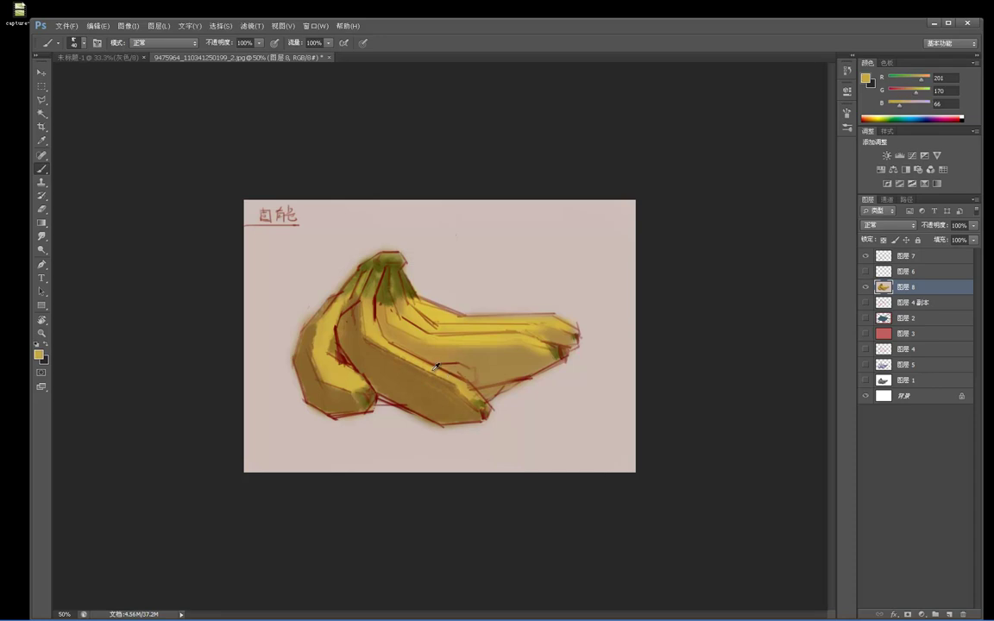
alt+click(309, 395)
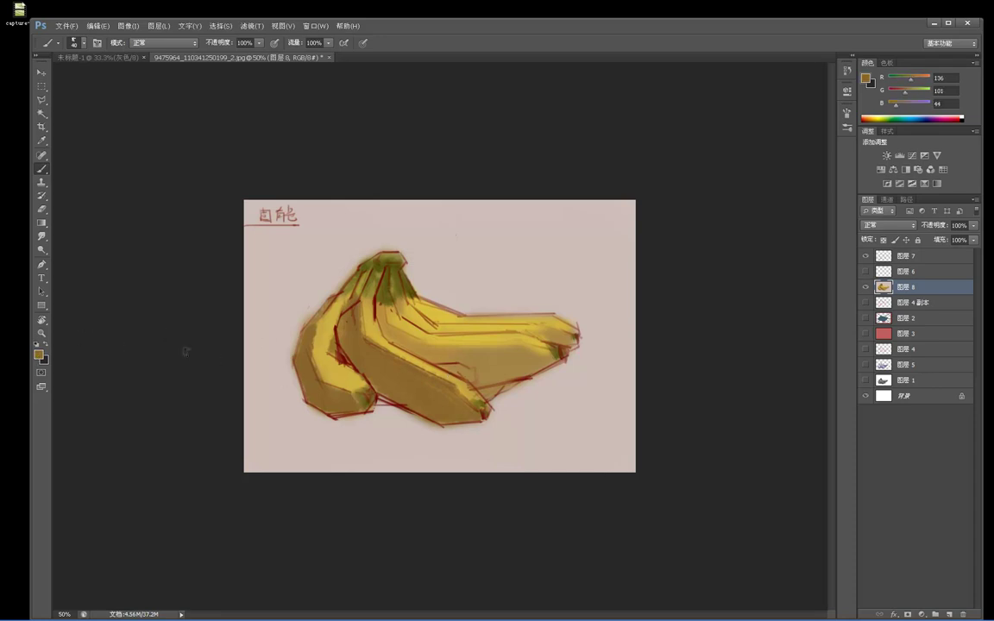
click(38, 352)
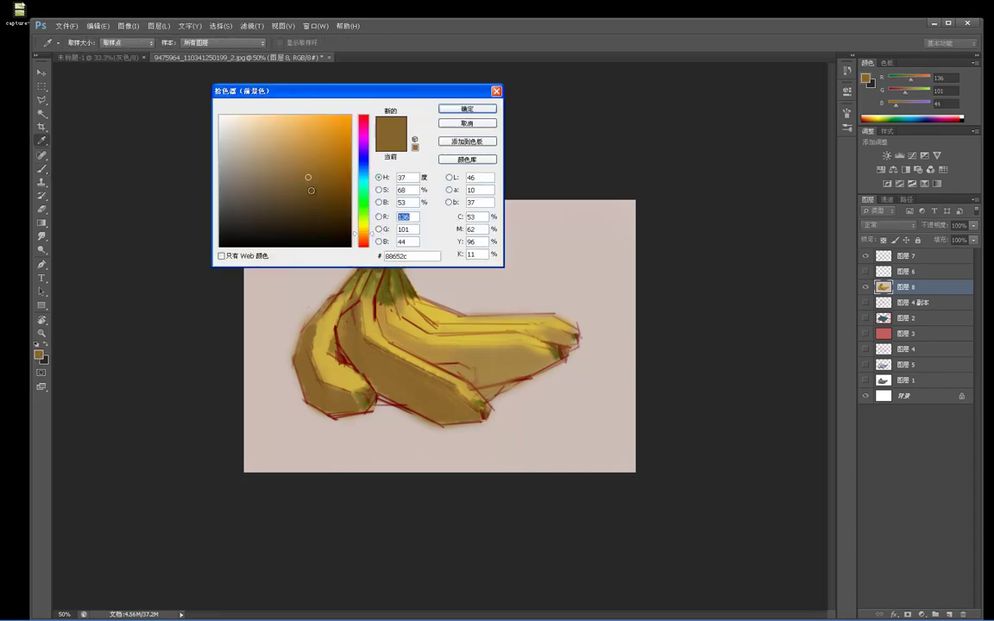
click(324, 172)
drag(373, 235, 376, 233)
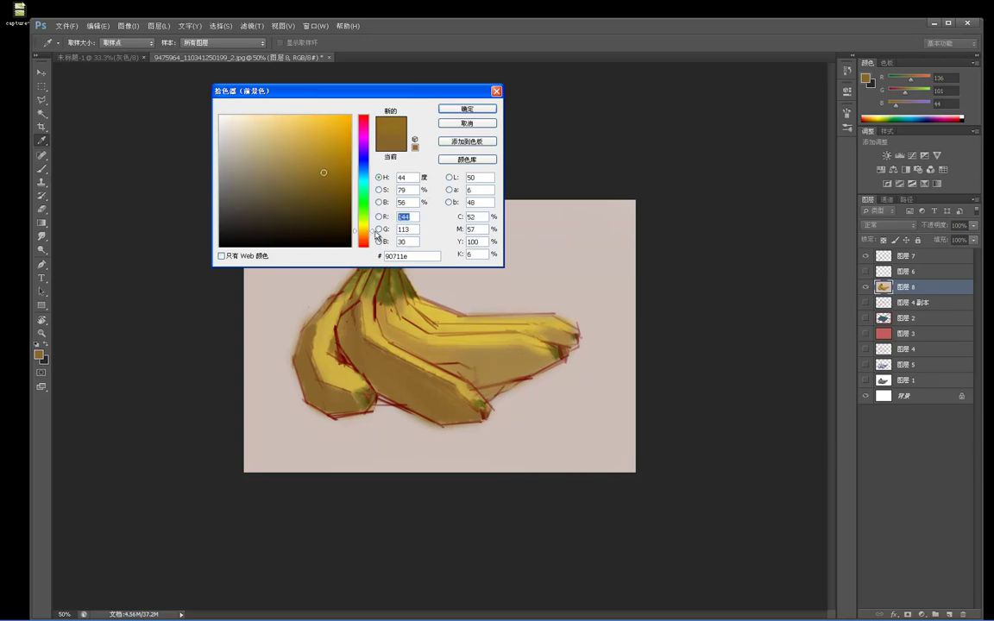
click(466, 108)
key(b)
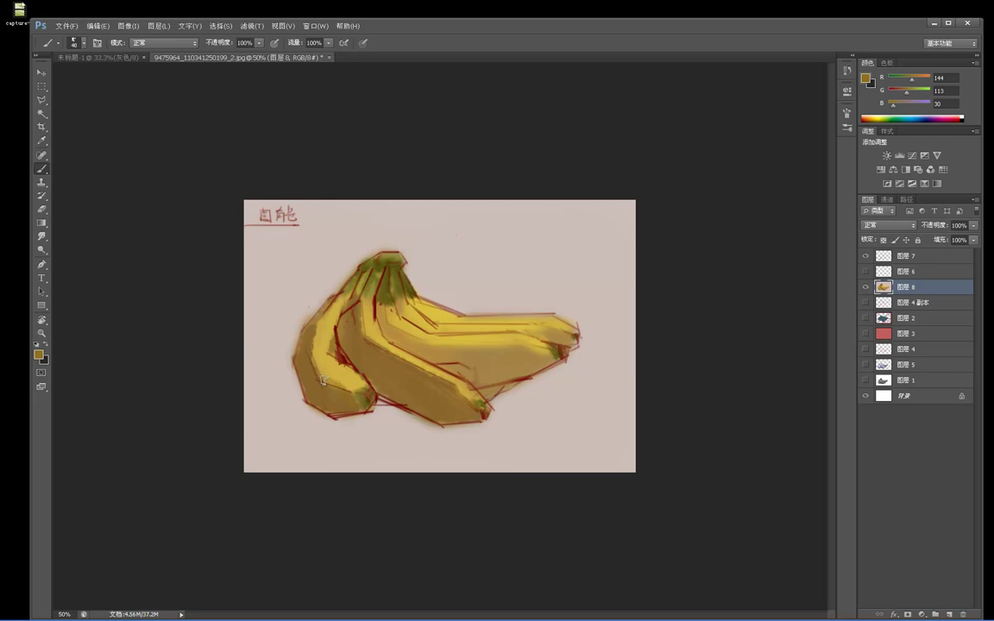
drag(320, 368, 337, 392)
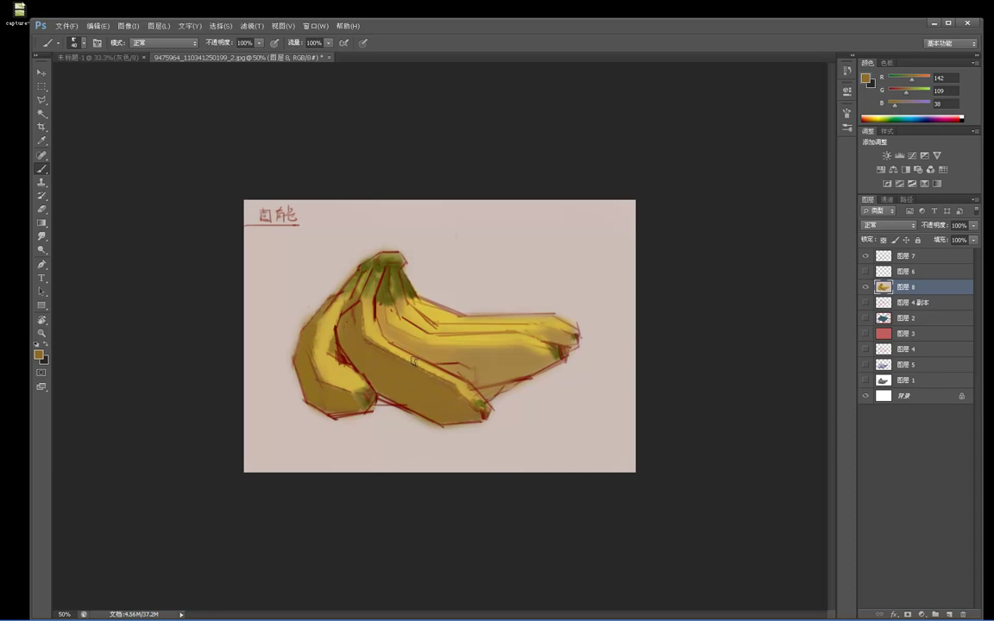
- Sample yellow from the front banana's ridge and paint a lighter band along the upper edge of its shadow
alt+click(449, 376)
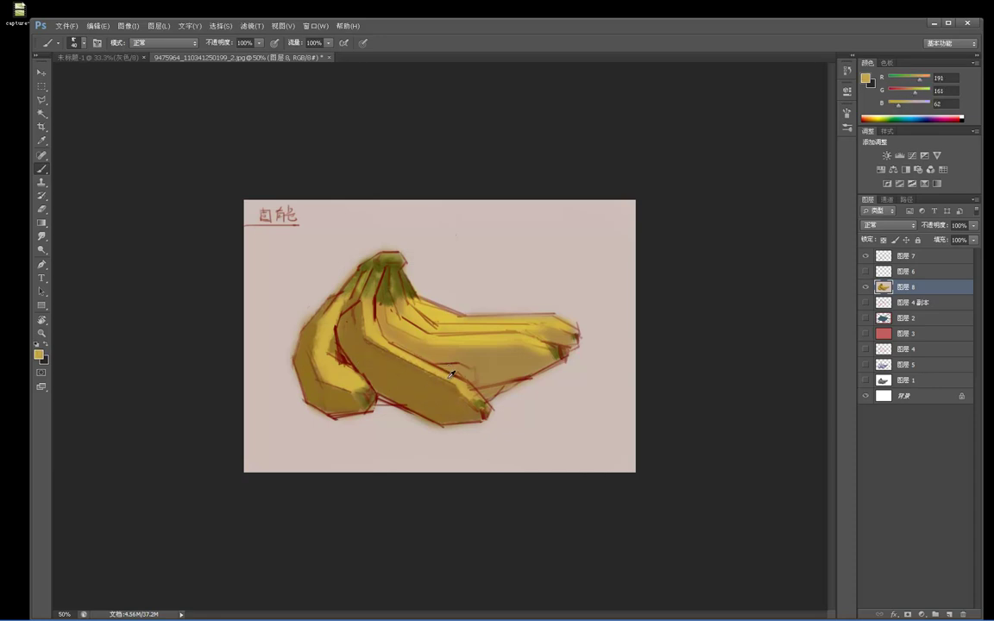
alt+click(450, 376)
drag(362, 340, 432, 385)
drag(384, 354, 457, 401)
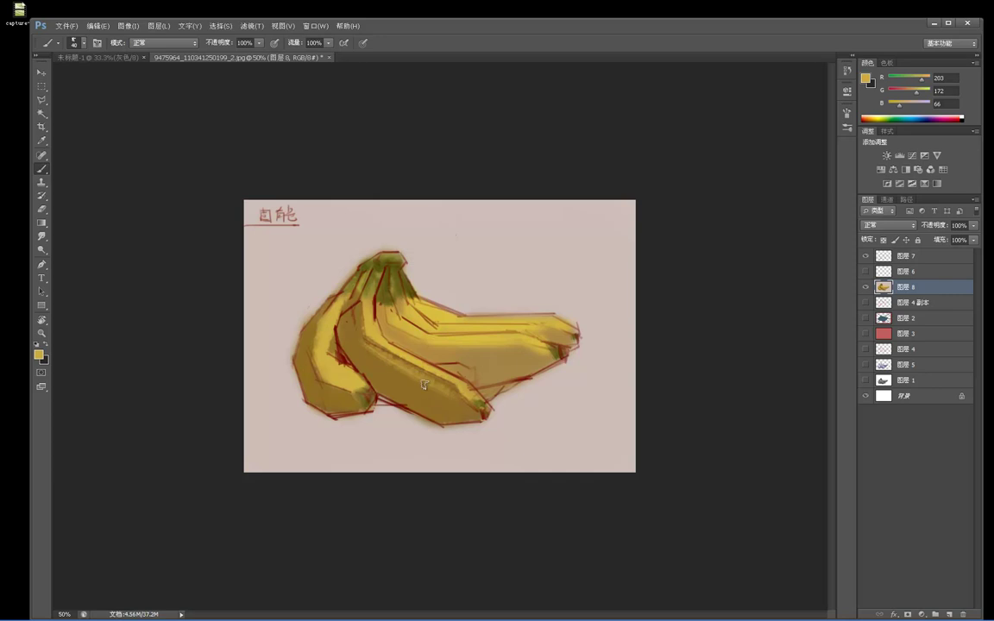
mouse_move(369, 343)
mouse_down()
mouse_move(409, 356)
mouse_move(455, 393)
mouse_up()
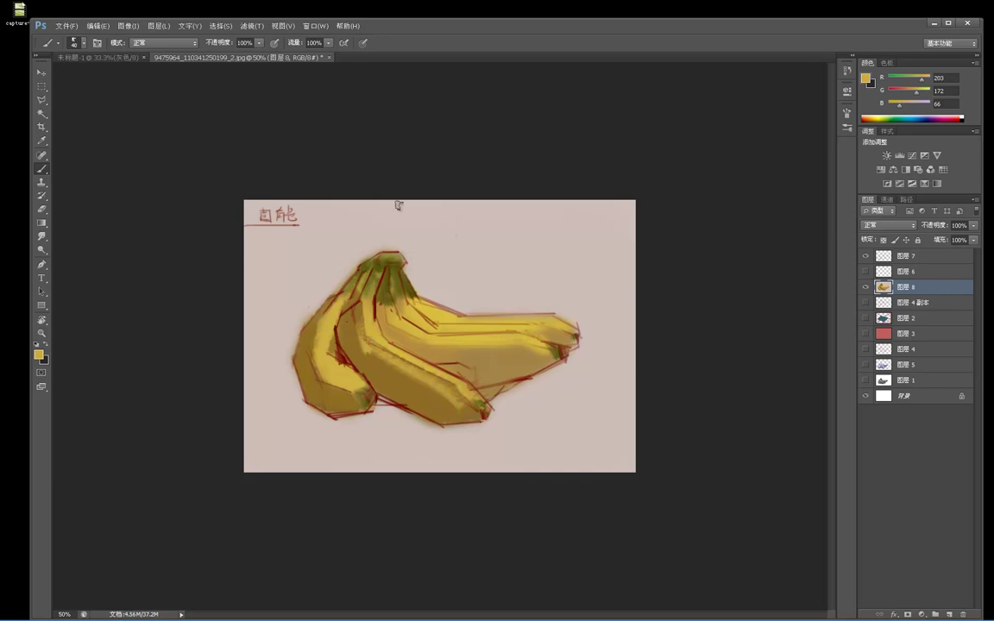
- Sample the front banana's shadow brown and shade the lower side of the banana behind it
alt+click(355, 344)
mouse_move(541, 361)
mouse_down()
mouse_move(507, 343)
mouse_move(522, 355)
mouse_move(486, 346)
mouse_move(527, 370)
mouse_move(496, 375)
mouse_up()
mouse_move(403, 337)
mouse_down()
mouse_move(434, 361)
mouse_move(453, 354)
mouse_up()
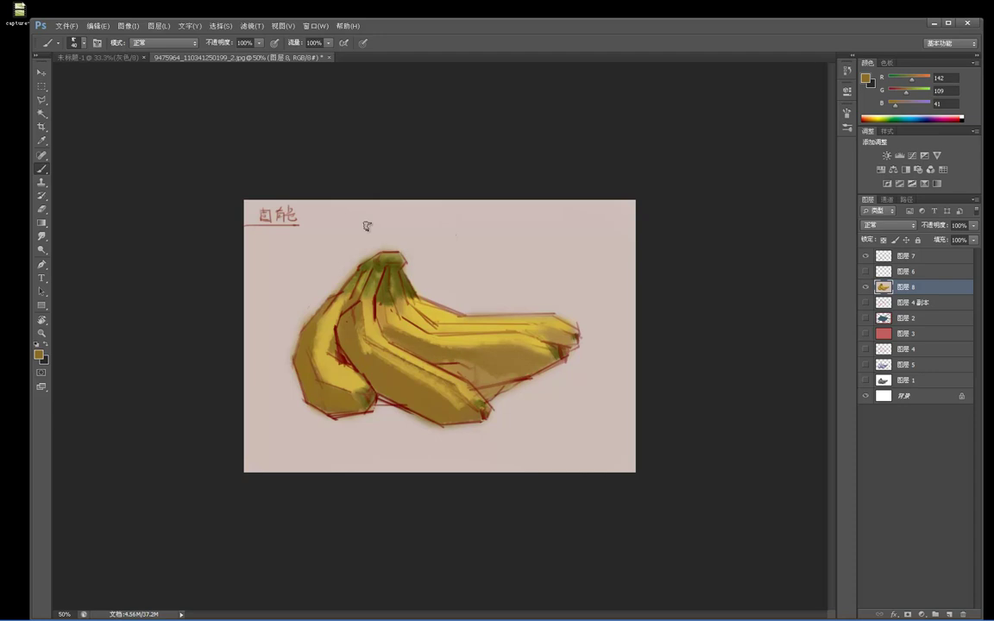
- Toggle the desaturation of the painted banana layer repeatedly to compare its light and dark values with the colour version
key(ctrl+y)
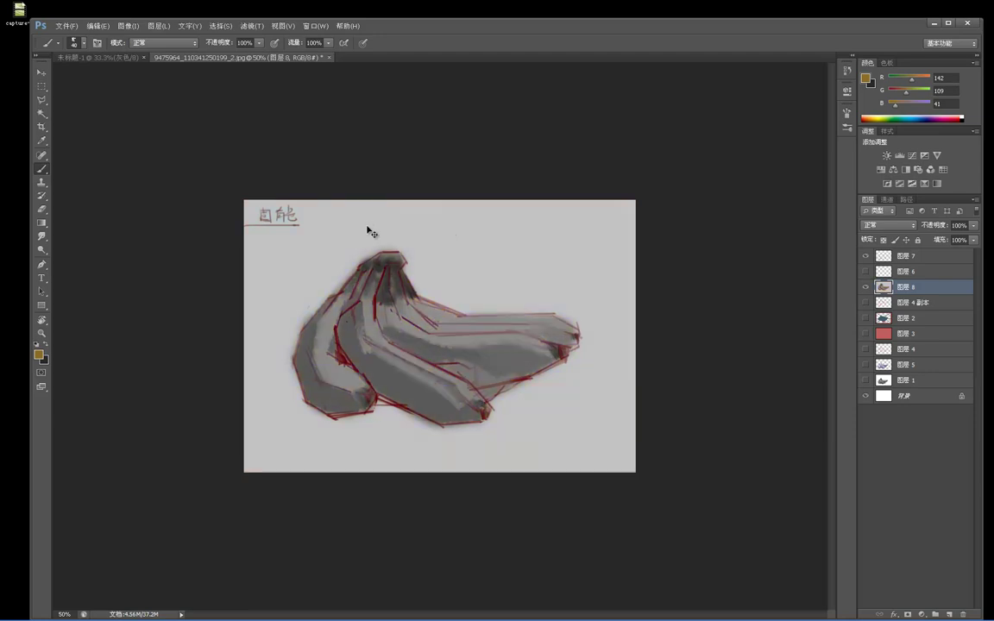
key(ctrl+y)
key(ctrl+y)
key(ctrl+y)
key(ctrl+y)
key(ctrl+y)
key(ctrl+y)
key(ctrl+z)
key(ctrl+z)
key(ctrl+z)
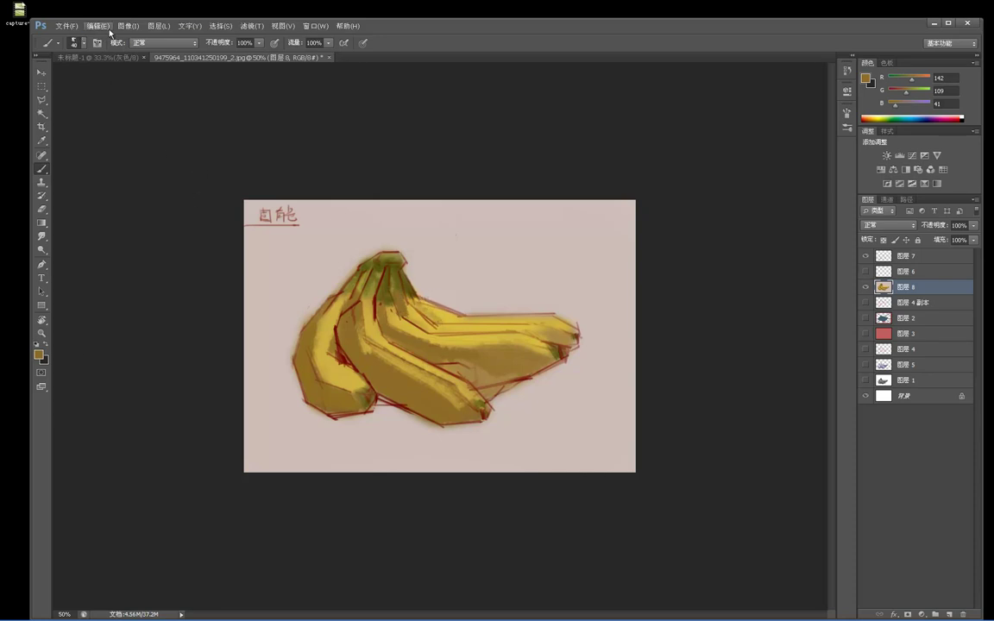
- Maximize the program window, desaturate the banana layer to recheck its values, and undo the desaturation
double_click(392, 25)
click(96, 6)
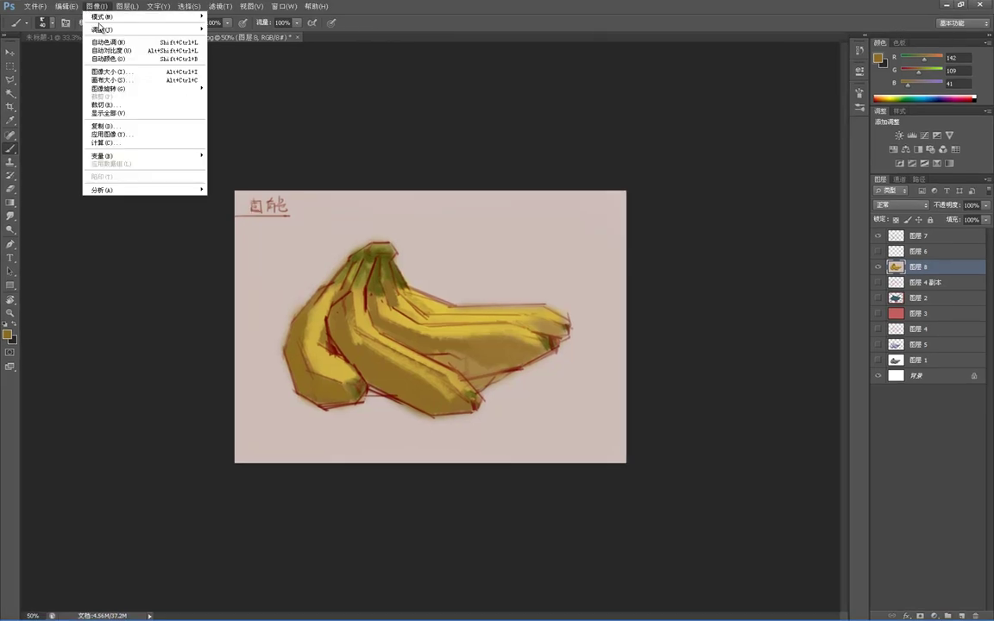
mouse_move(106, 17)
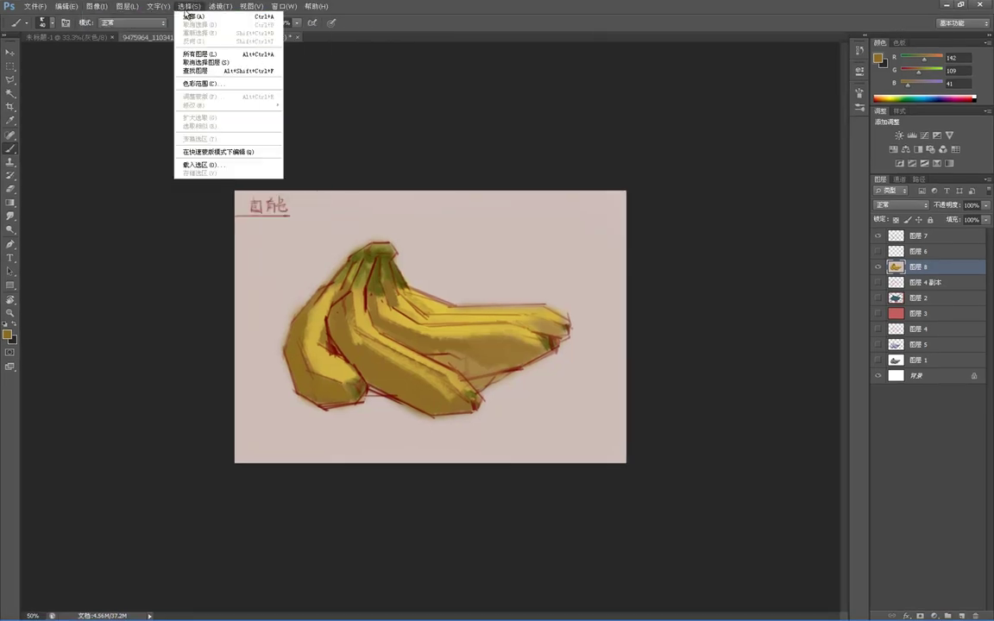
click(182, 275)
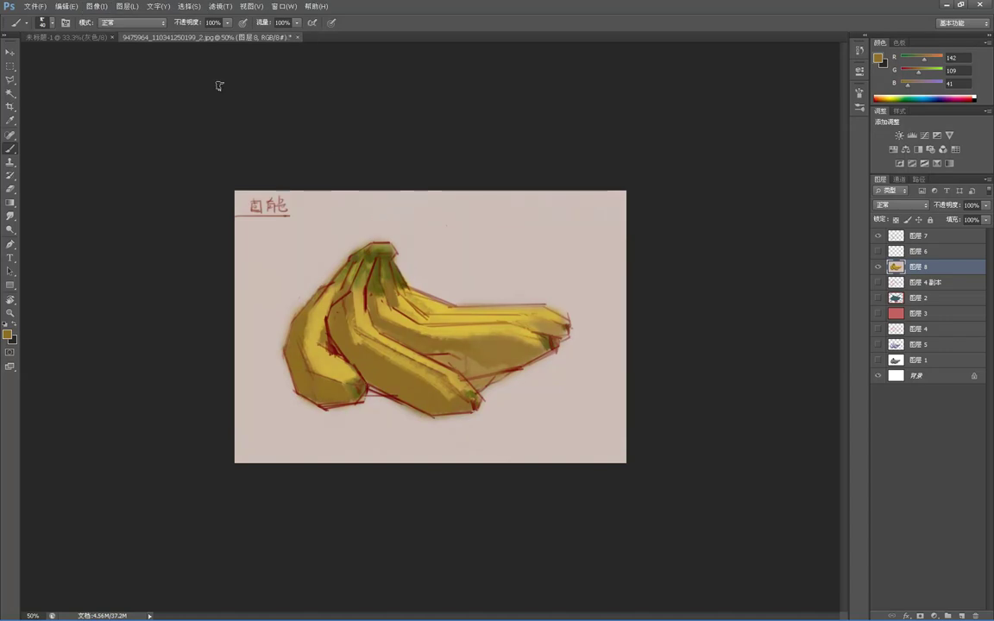
key(ctrl+shift+u)
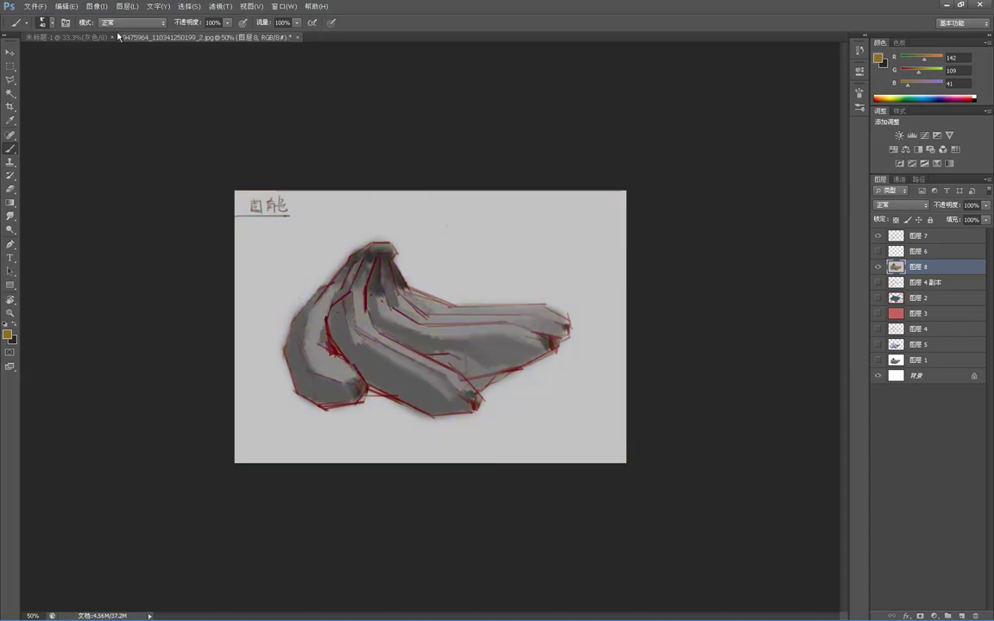
key(ctrl+z)
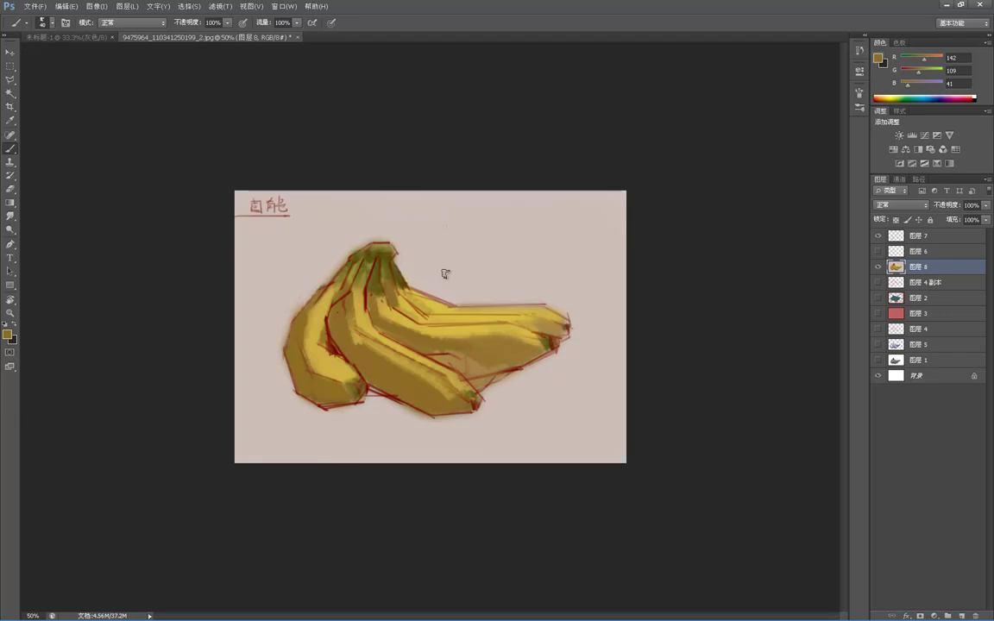
- Paint a yellow light patch on the lowest rear banana and brown shading near the rightmost tip, using sampled colours
alt+click(486, 320)
mouse_move(438, 354)
mouse_down()
mouse_move(487, 335)
mouse_move(477, 367)
mouse_up()
alt+click(470, 347)
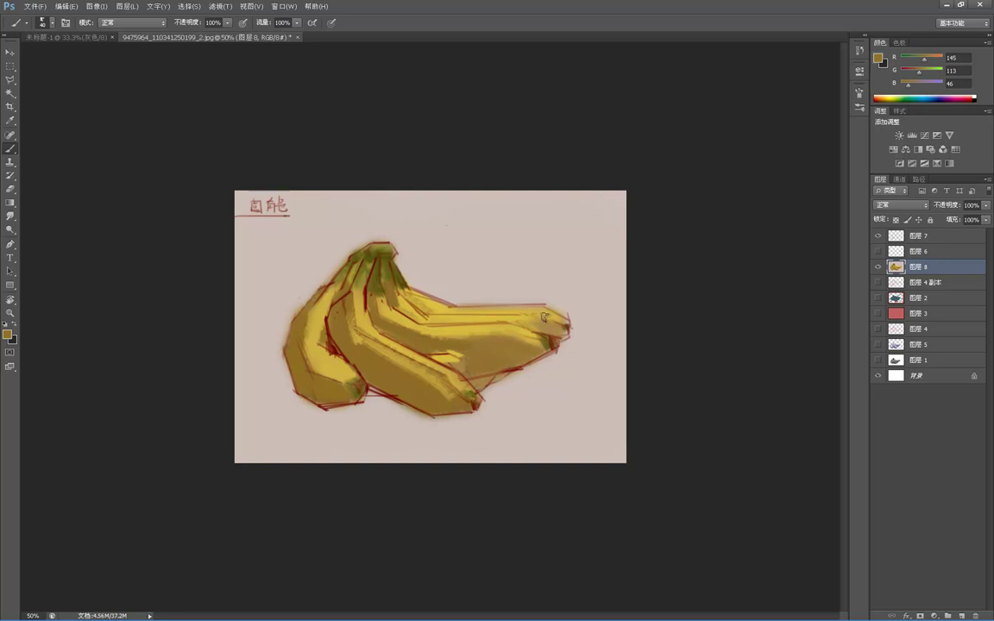
drag(527, 319, 540, 328)
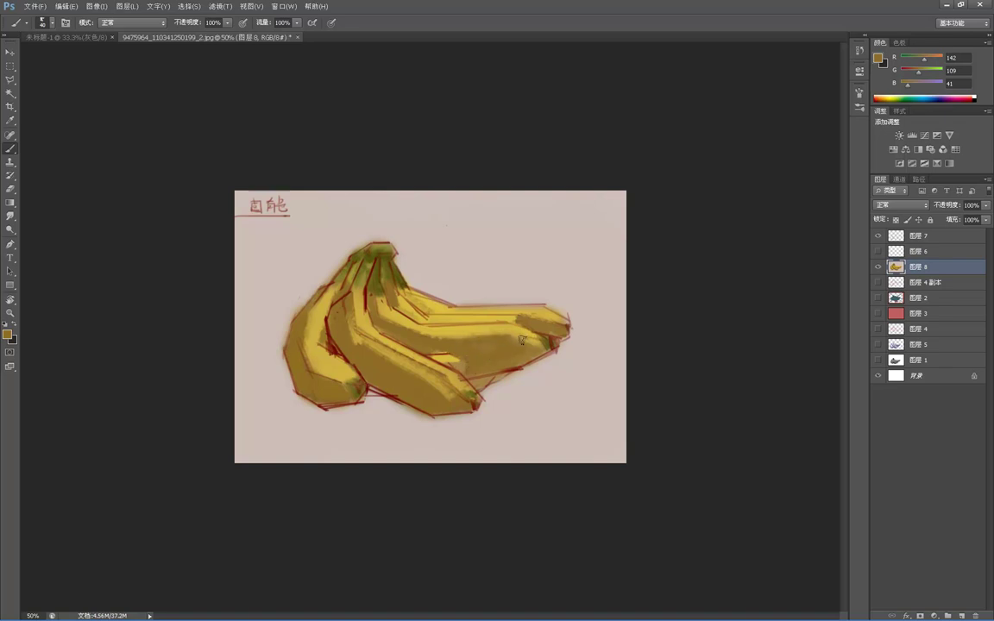
- Sample the background colour and paint a gap between the left and front banana stems with a 25 px brush
alt+click(339, 235)
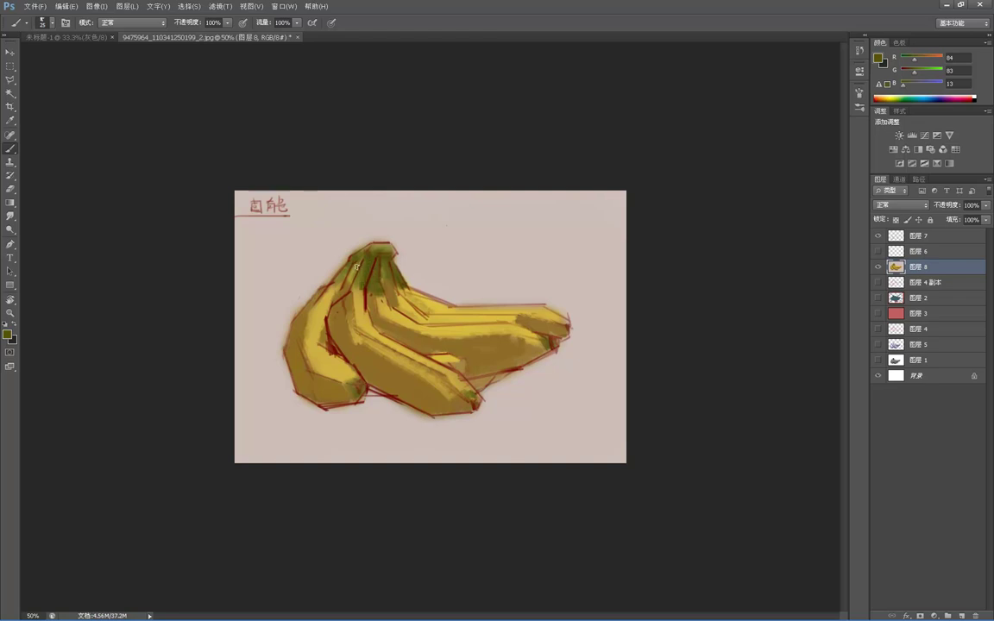
alt+click(365, 229)
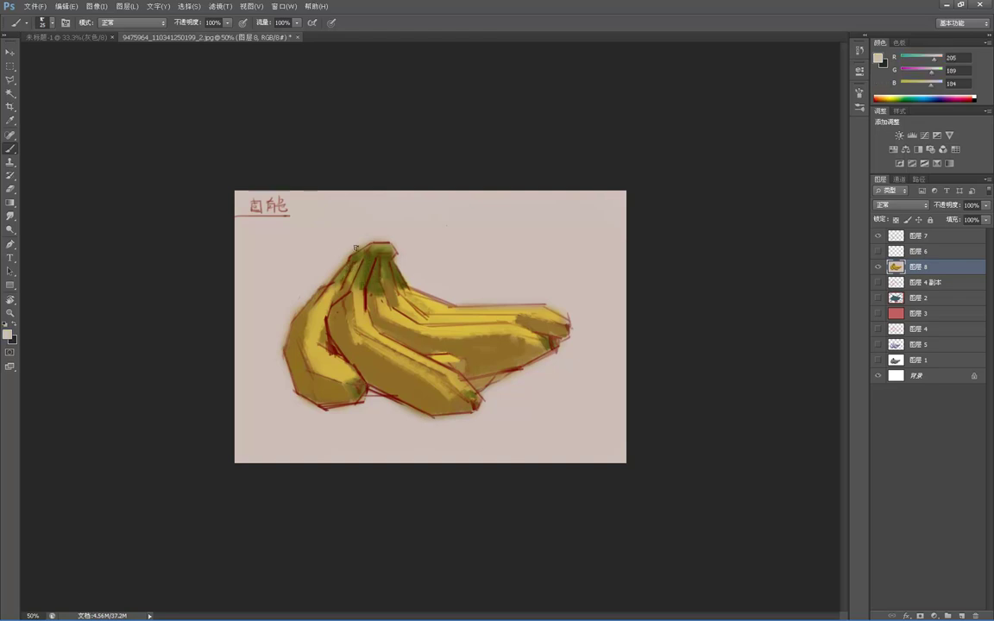
drag(353, 267, 350, 280)
- Sample the leftmost banana's shadow brown and darken the foreground colour to #663d10
alt+click(267, 330)
click(8, 333)
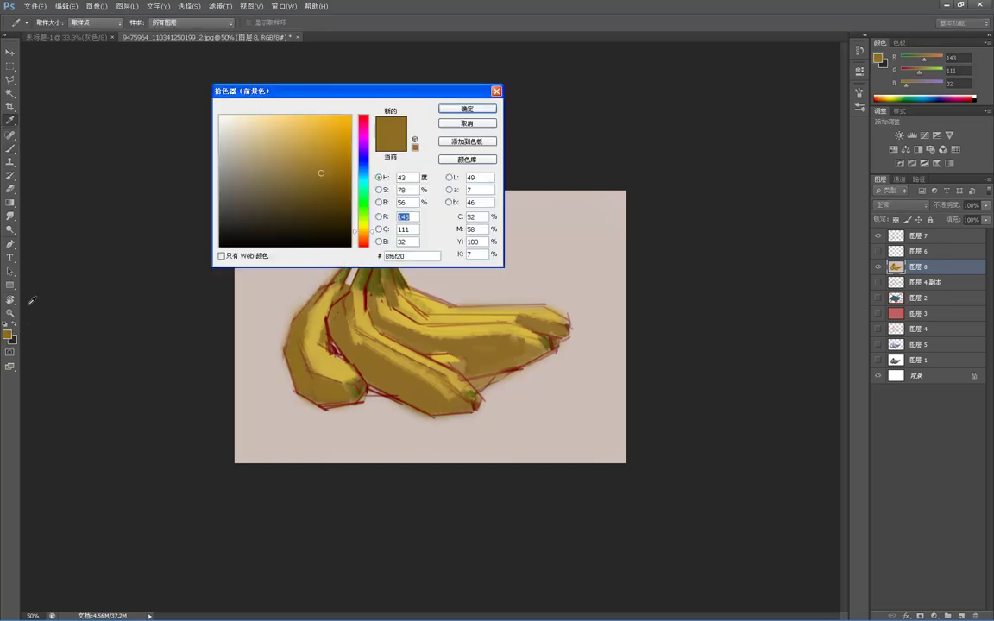
drag(327, 186, 330, 194)
drag(370, 231, 370, 235)
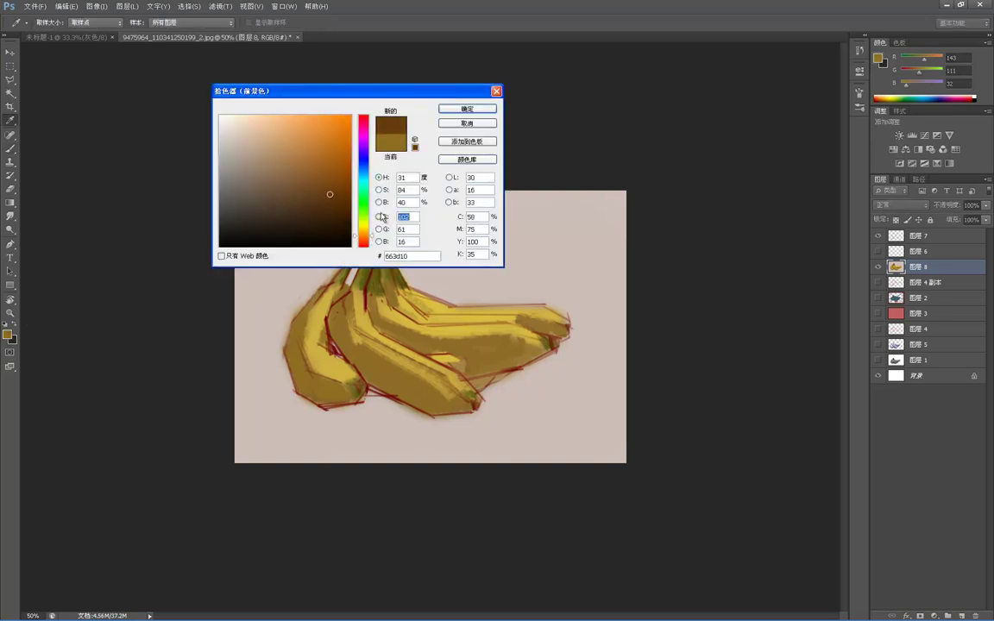
key(Return)
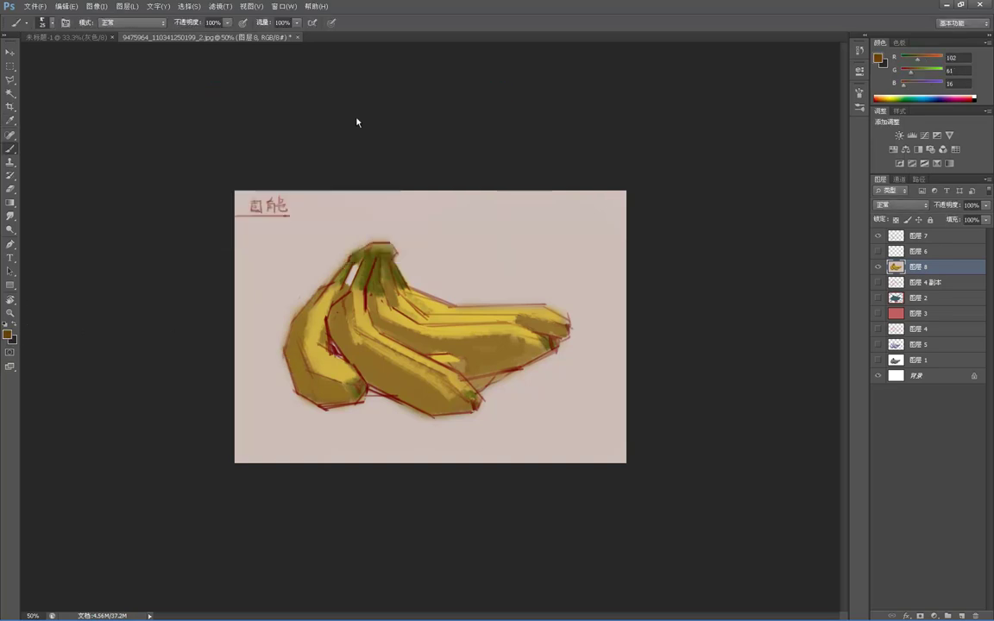
click(7, 333)
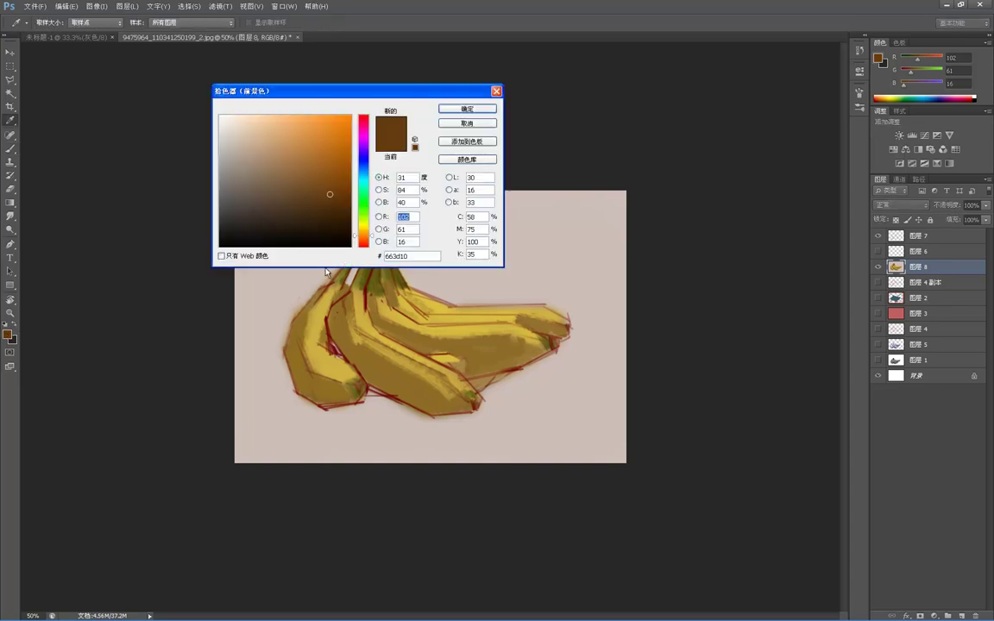
click(467, 108)
- Switch the brush to the hard round 25 px preset
right_click(398, 185)
click(383, 199)
right_click(376, 206)
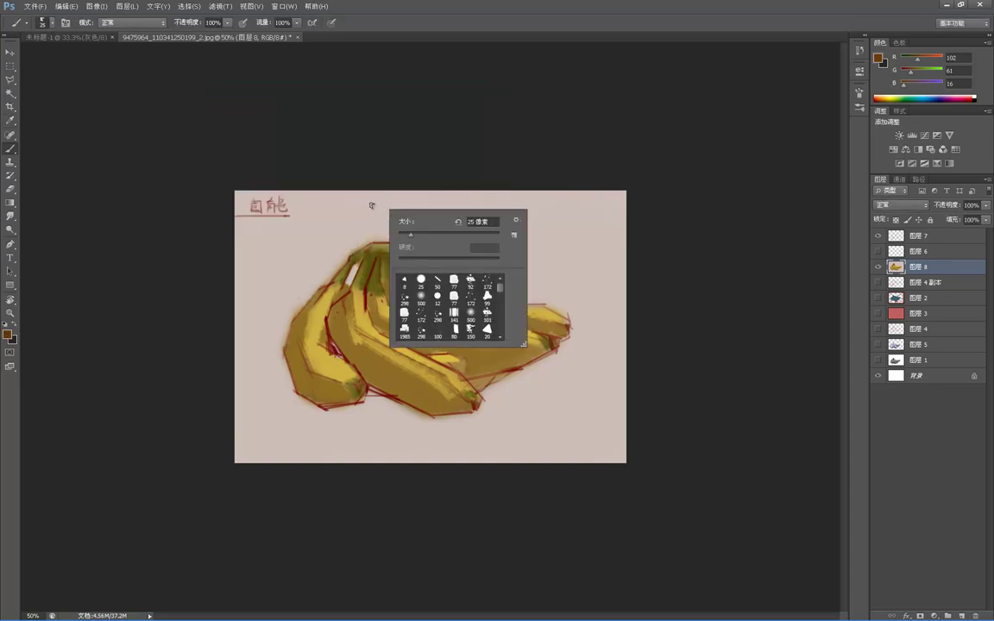
click(422, 281)
click(309, 355)
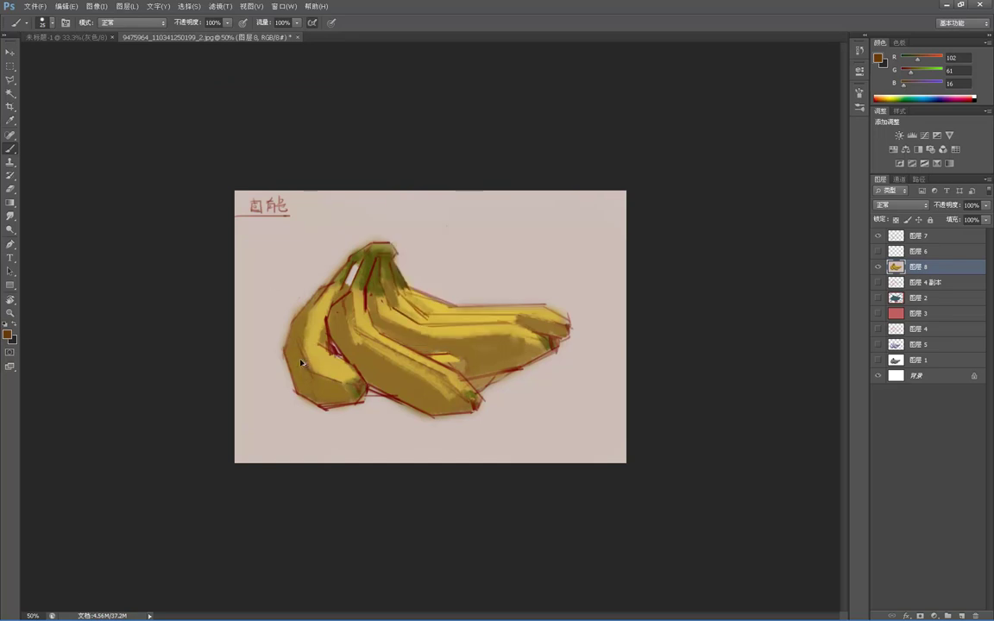
- Darken a colour sampled from the leftmost banana and shade that banana's outer edge, resampling neighbouring browns
alt+click(349, 379)
click(8, 334)
click(329, 208)
click(466, 109)
alt+click(296, 354)
alt+click(293, 353)
mouse_move(296, 349)
mouse_down()
mouse_move(300, 317)
mouse_move(296, 359)
mouse_move(337, 384)
mouse_up()
alt+click(299, 331)
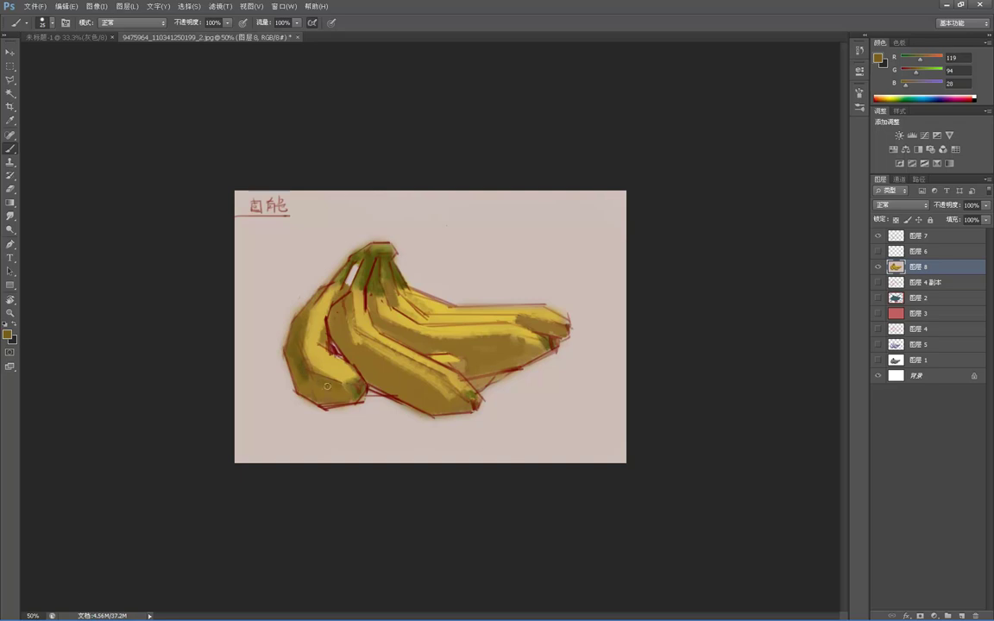
- Blend the lower shadow of the leftmost banana into its light area with repeatedly sampled browns and yellows
alt+click(314, 378)
alt+click(300, 380)
alt+click(327, 384)
alt+click(343, 389)
alt+click(328, 353)
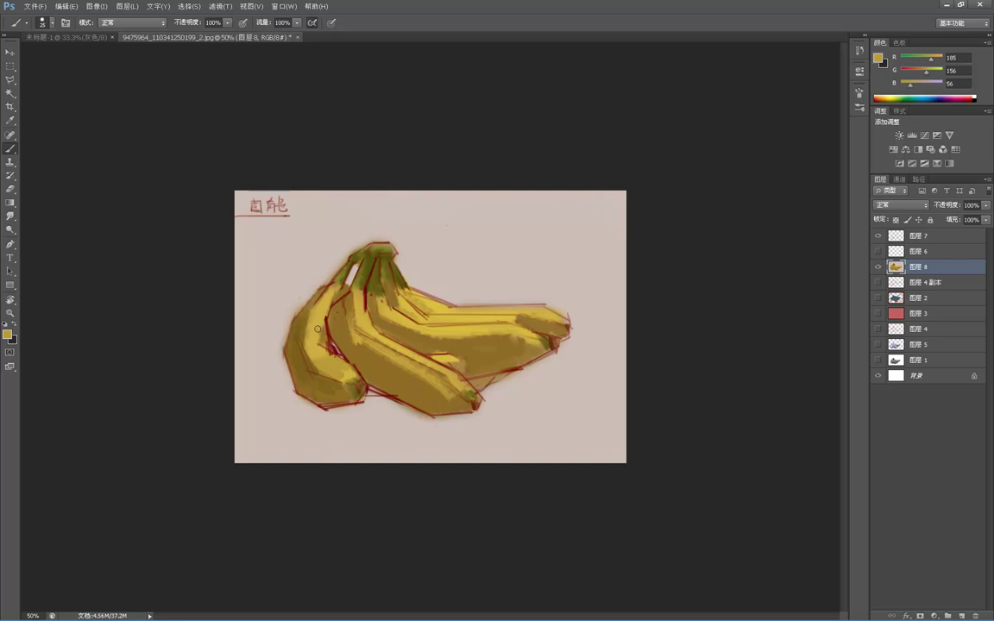
- Smooth the leftmost banana's light area with sampled yellows and clean up its upper outline with the sampled background colour
alt+click(317, 340)
alt+click(322, 322)
alt+click(323, 314)
alt+click(331, 295)
alt+click(325, 303)
drag(318, 343, 323, 346)
alt+click(327, 218)
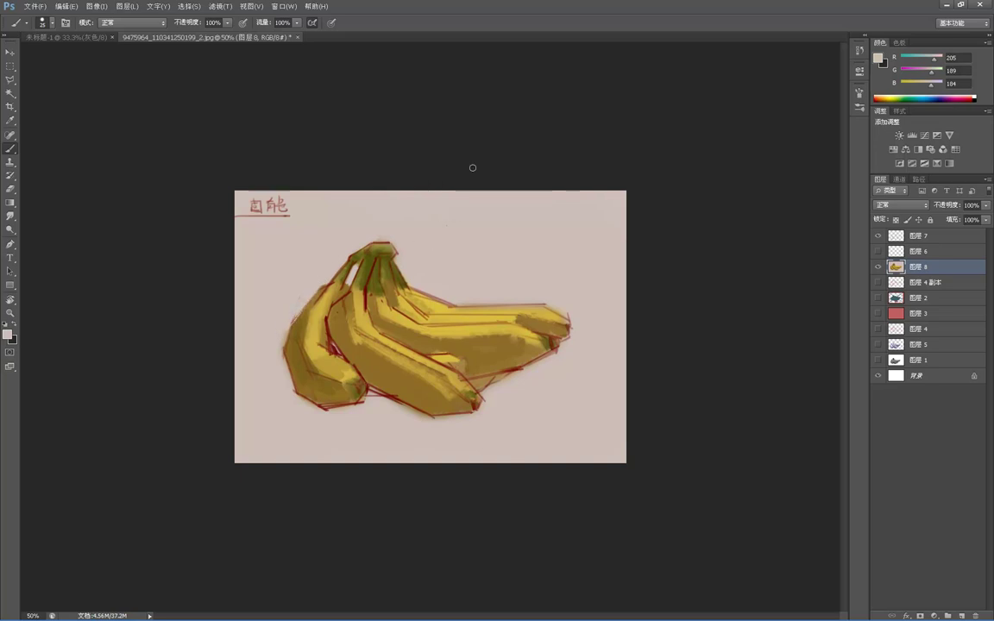
- Mix a muted reddish brown (RGB 123, 86, 74) and use it with resampled tints to paint a cast shadow under the leftmost banana
alt+click(351, 382)
alt+click(382, 392)
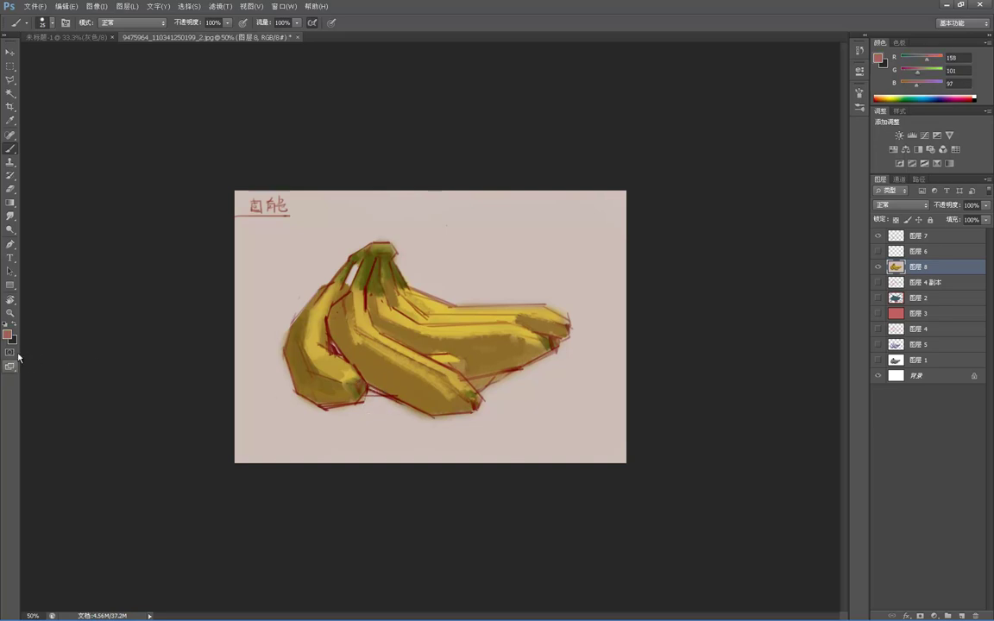
click(7, 332)
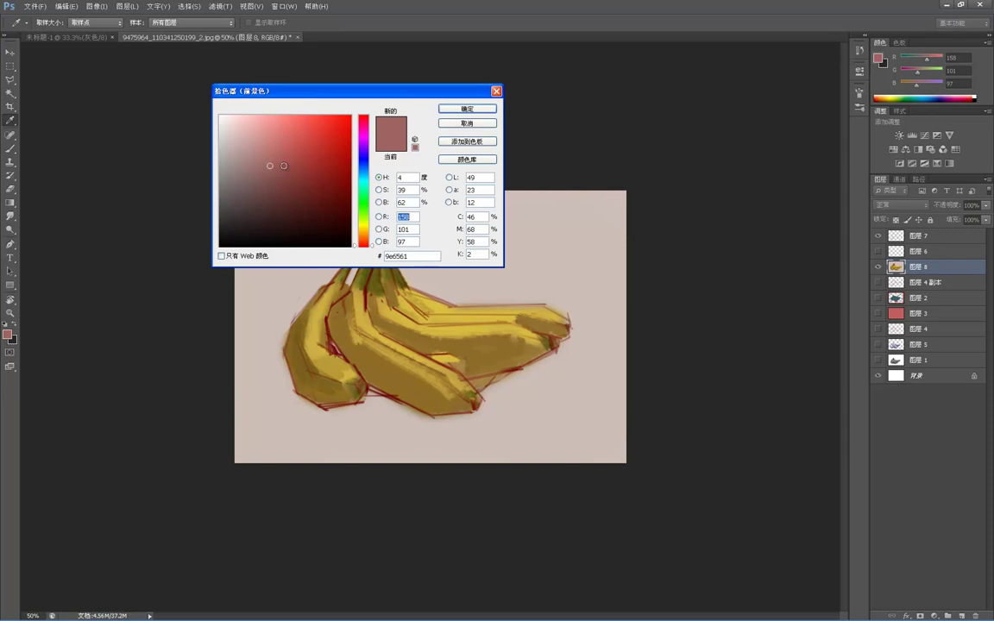
click(292, 414)
drag(250, 153, 270, 183)
click(467, 108)
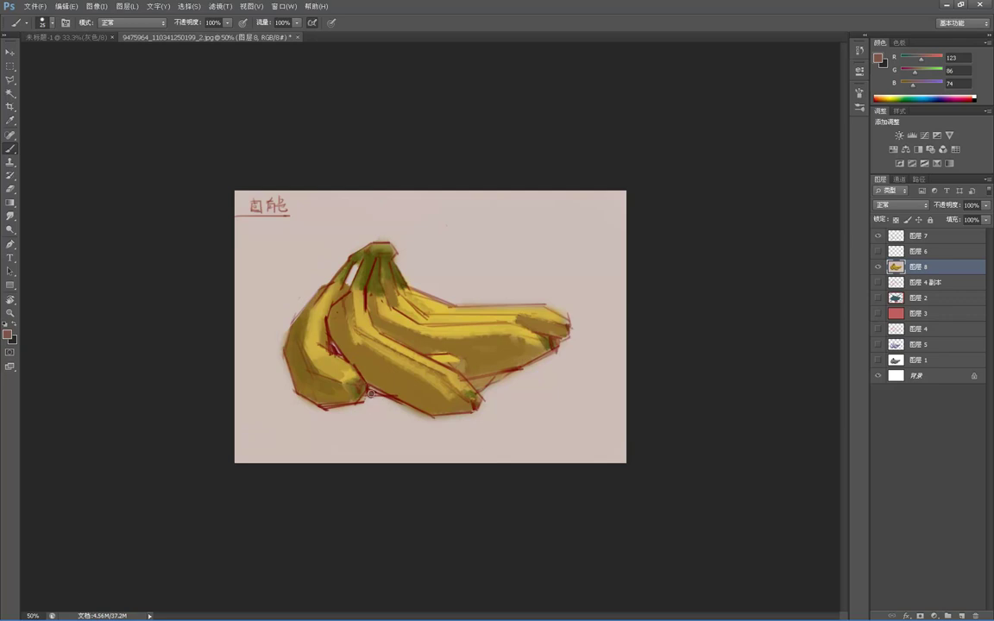
alt+click(376, 399)
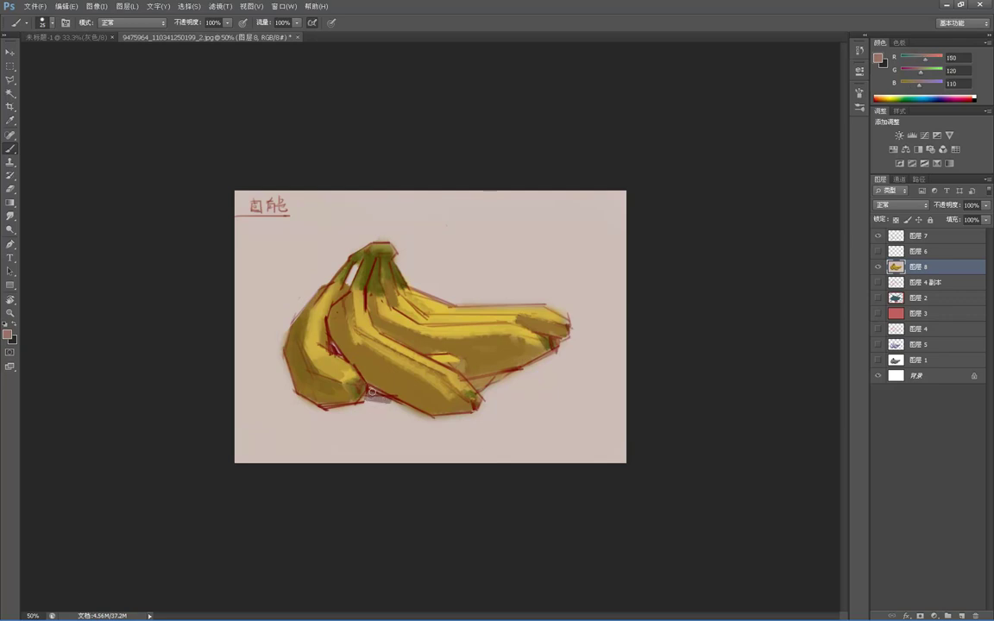
mouse_move(379, 403)
mouse_down()
mouse_move(344, 416)
mouse_move(364, 410)
mouse_move(318, 411)
mouse_move(370, 424)
mouse_move(308, 410)
mouse_move(343, 414)
mouse_up()
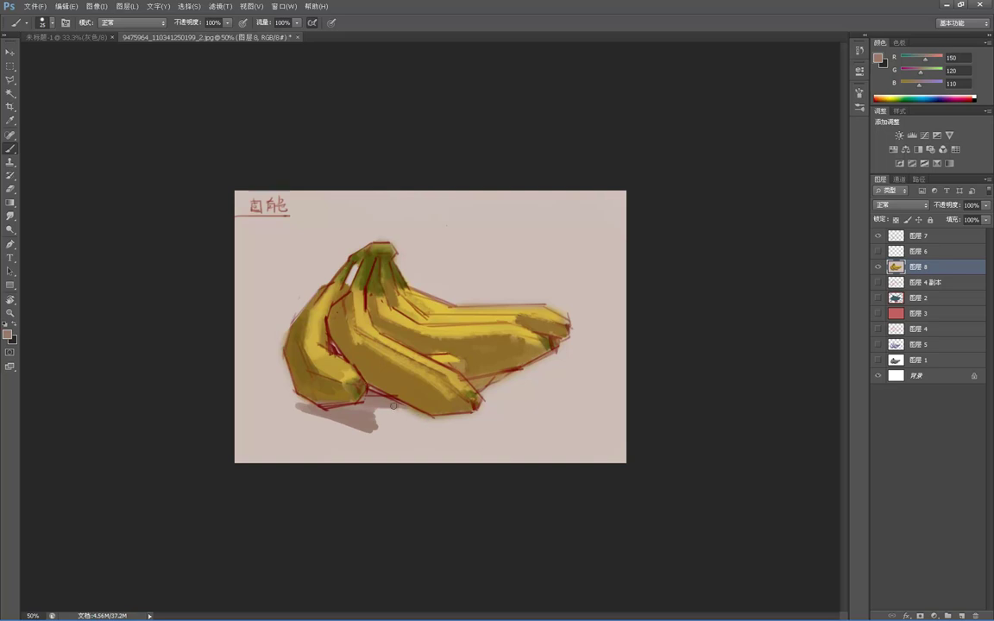
- Extend the muted brown cast shadow beneath the front middle banana and below the banana at the far side
mouse_move(403, 408)
mouse_down()
mouse_move(442, 422)
mouse_move(419, 408)
mouse_up()
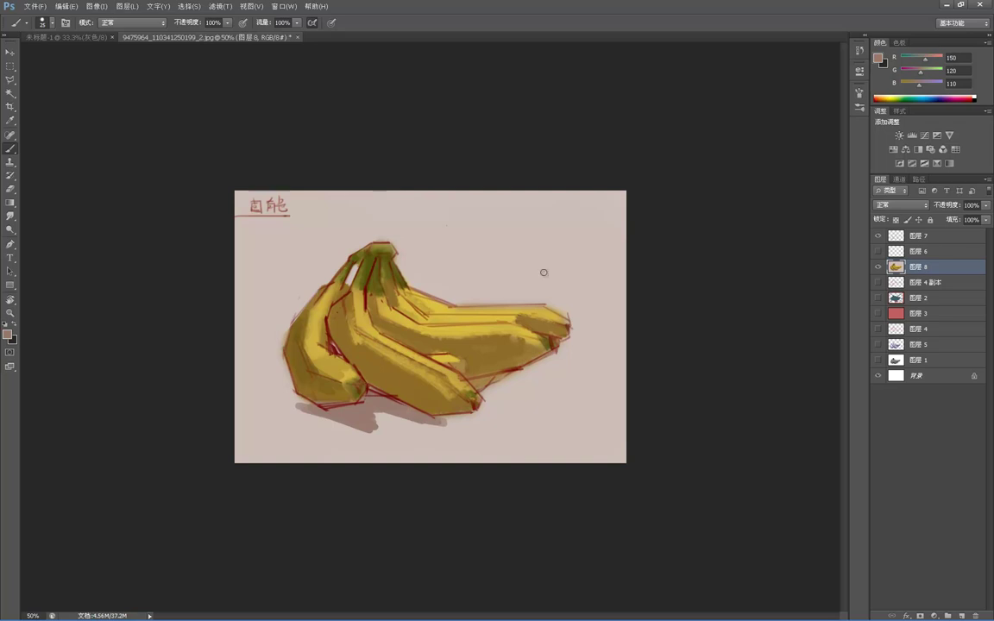
mouse_move(520, 391)
mouse_down()
mouse_move(485, 389)
mouse_move(517, 391)
mouse_up()
drag(459, 422, 446, 419)
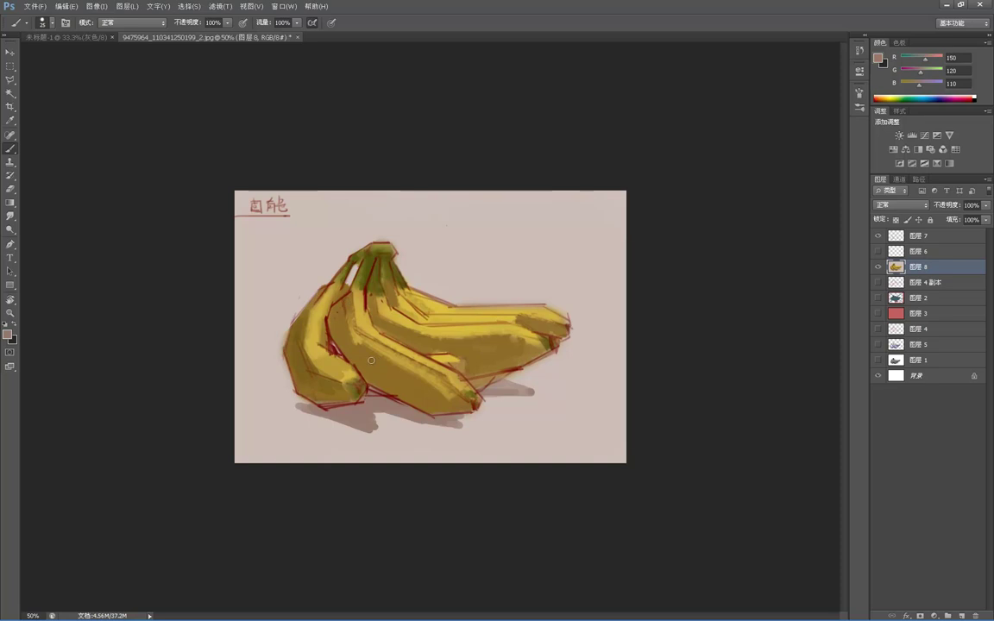
- Deepen the cast shadow between the leftmost and middle bananas with dark reddish brown RGB 103, 58, 50, blending it with resampled shadow tones
click(9, 334)
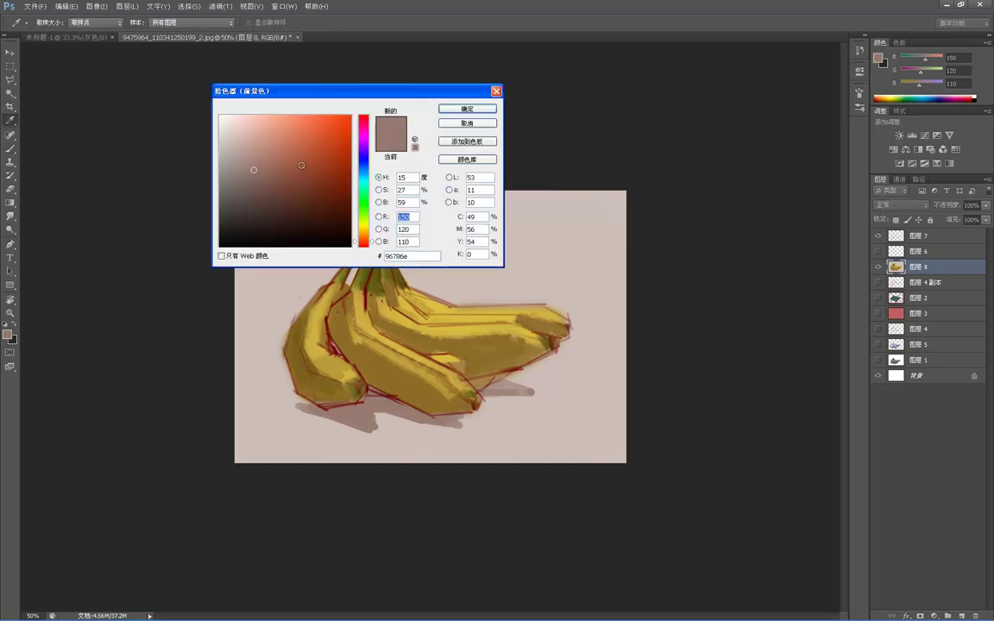
drag(275, 180, 287, 194)
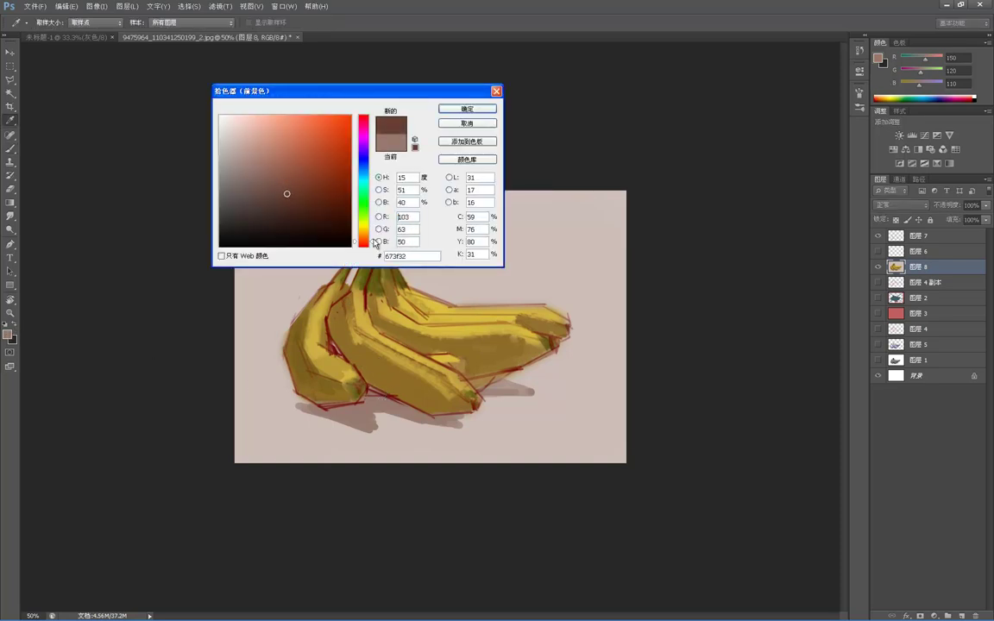
click(457, 108)
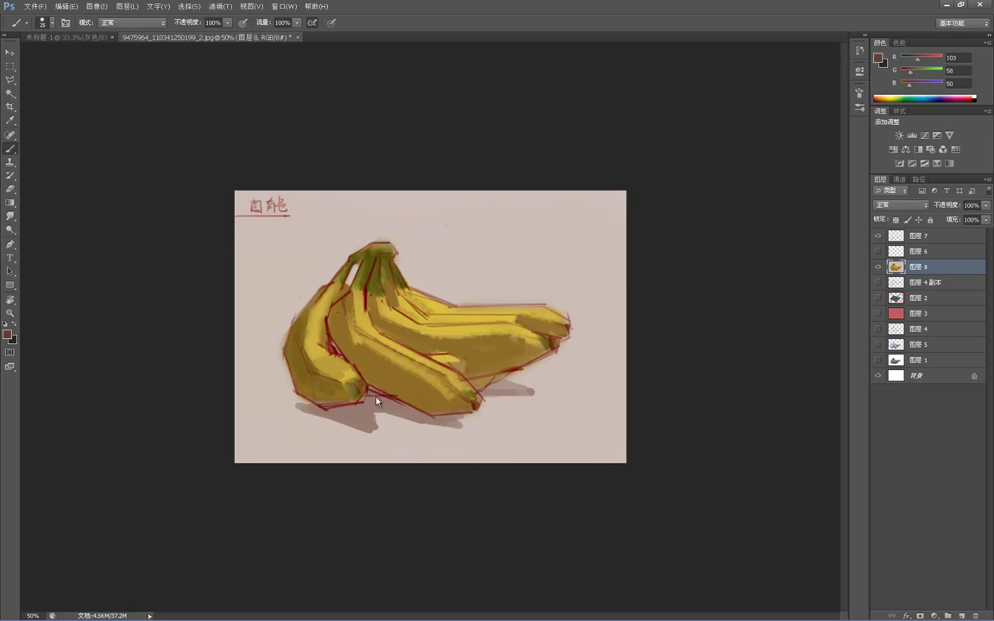
drag(377, 398, 385, 393)
mouse_move(390, 400)
mouse_down()
mouse_move(411, 412)
mouse_move(400, 416)
mouse_up()
alt+click(403, 396)
alt+click(389, 404)
mouse_move(394, 409)
mouse_down()
mouse_move(340, 411)
mouse_move(371, 426)
mouse_move(330, 417)
mouse_move(361, 401)
mouse_up()
alt+click(373, 403)
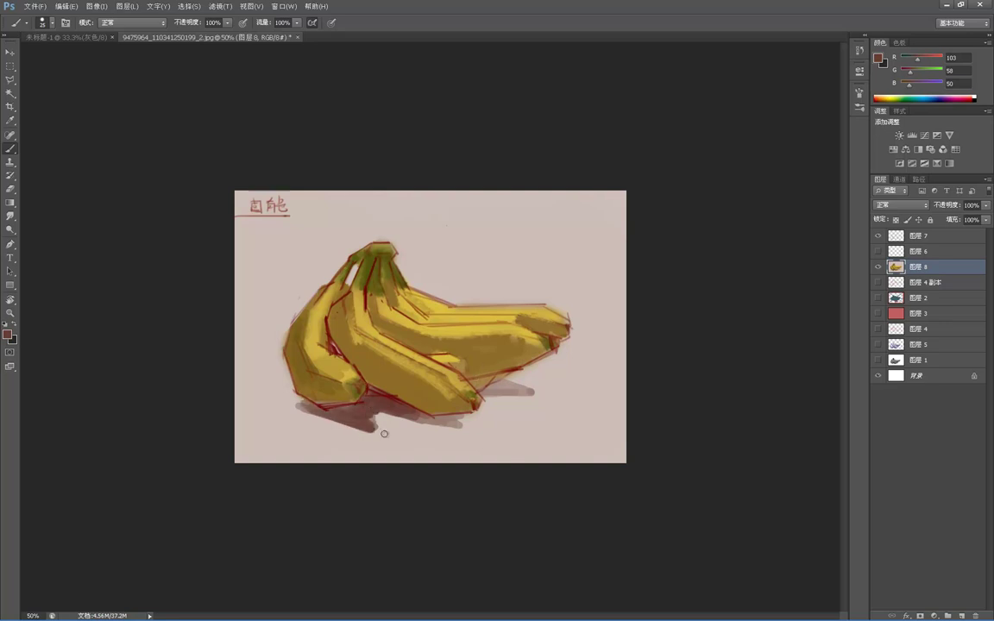
alt+click(352, 410)
- Darken a sampled banana brown to #4d390f, reduce the brush to 20 px, and shade the bottom edge of the leftmost banana
alt+click(326, 380)
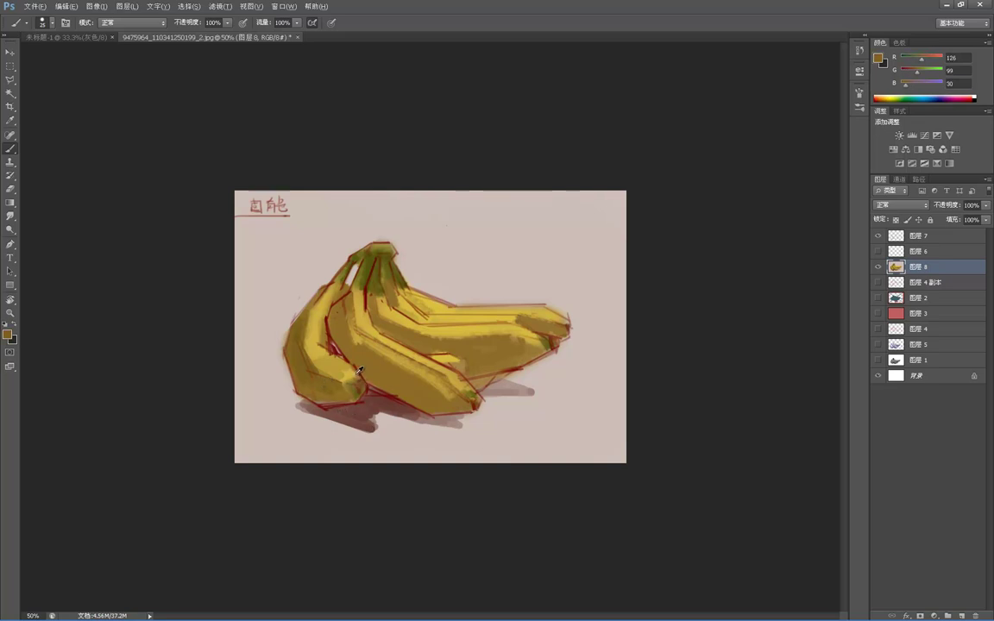
alt+click(335, 320)
click(7, 333)
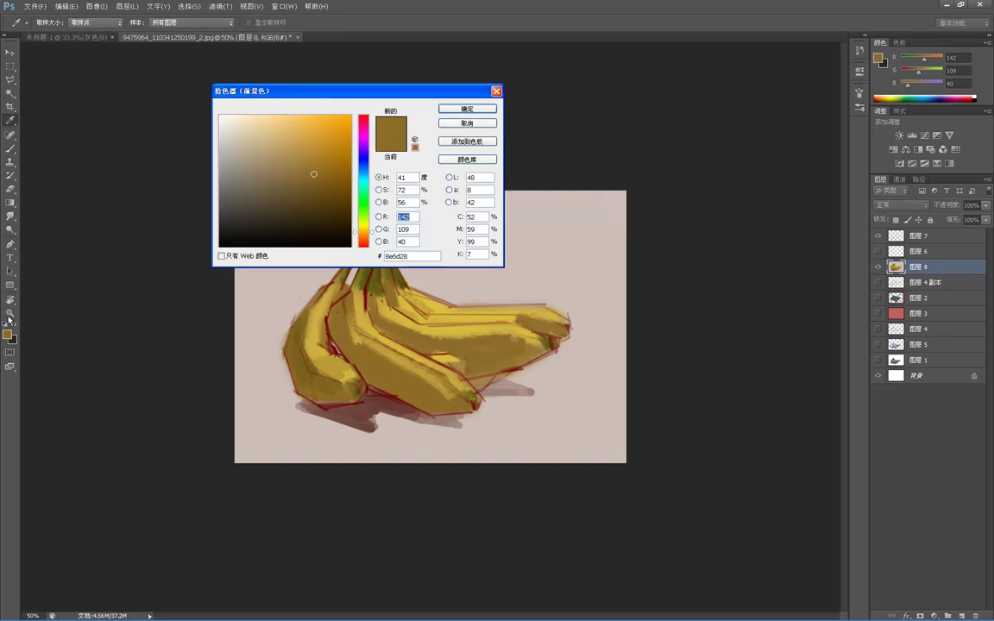
click(324, 207)
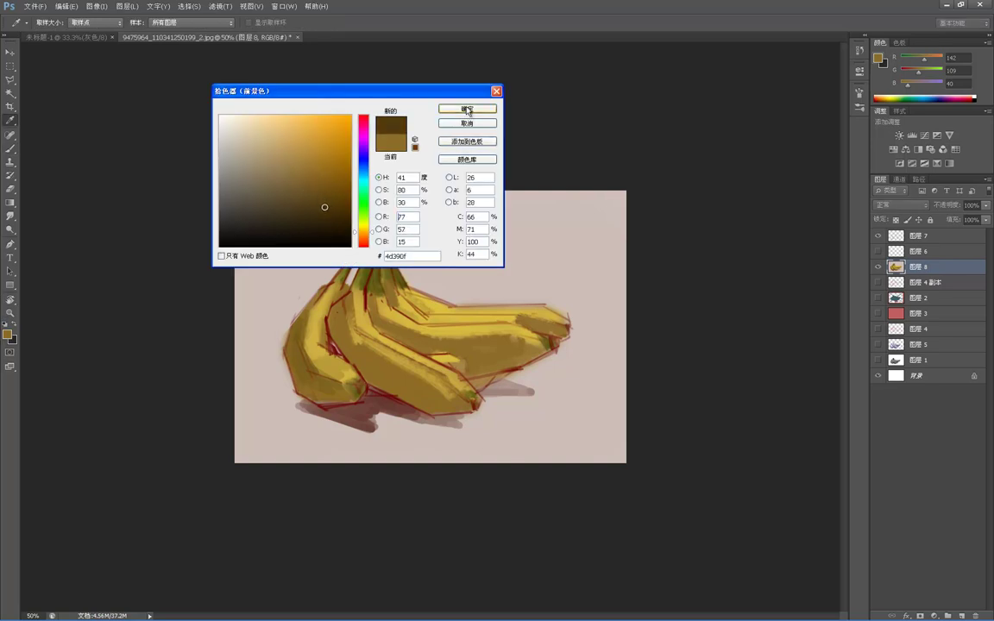
click(466, 110)
key(bracketleft)
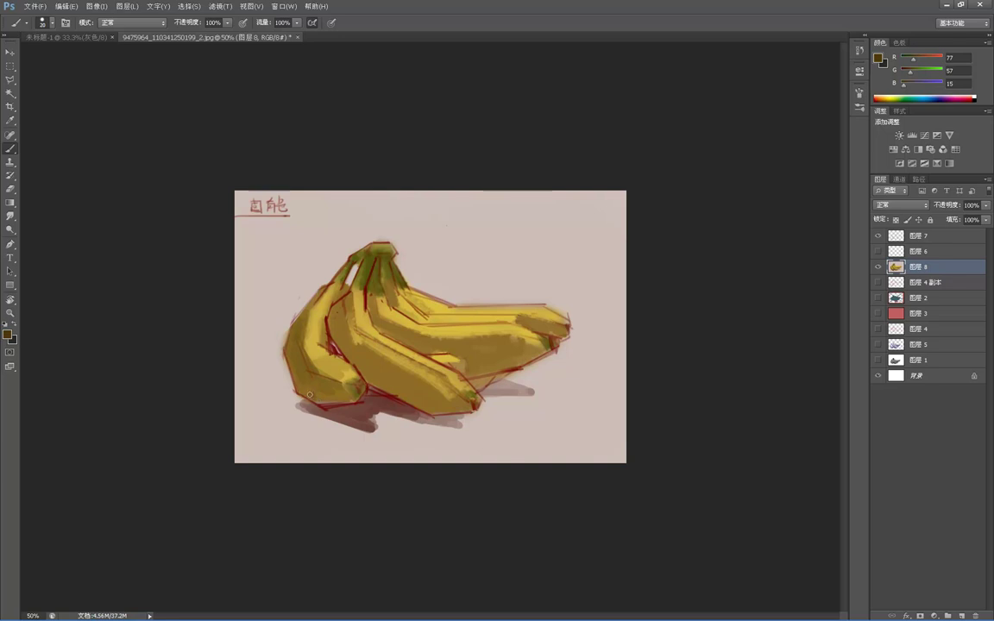
drag(308, 396, 338, 400)
alt+click(222, 338)
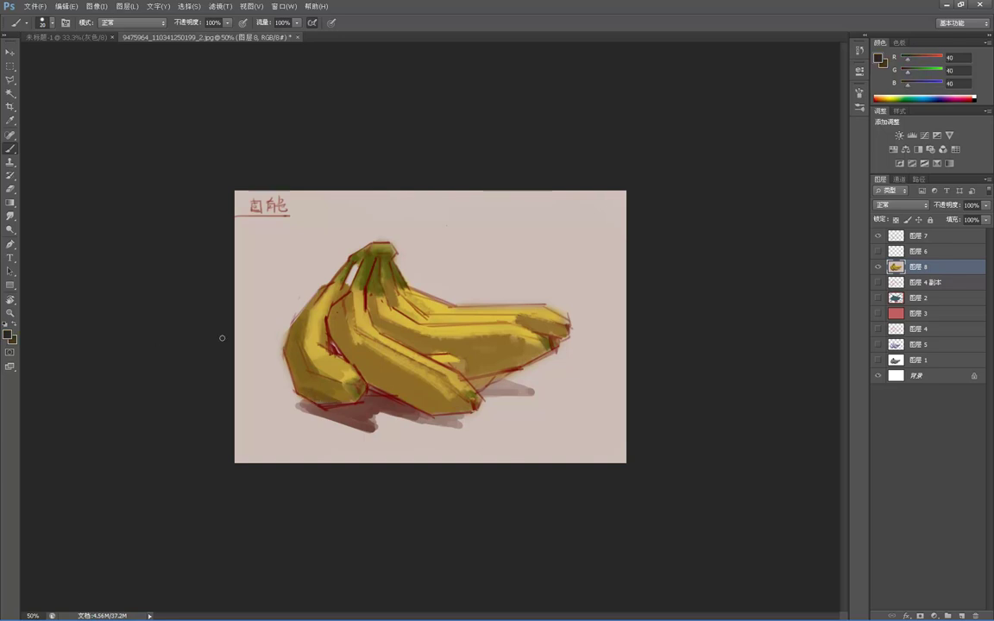
alt+click(307, 382)
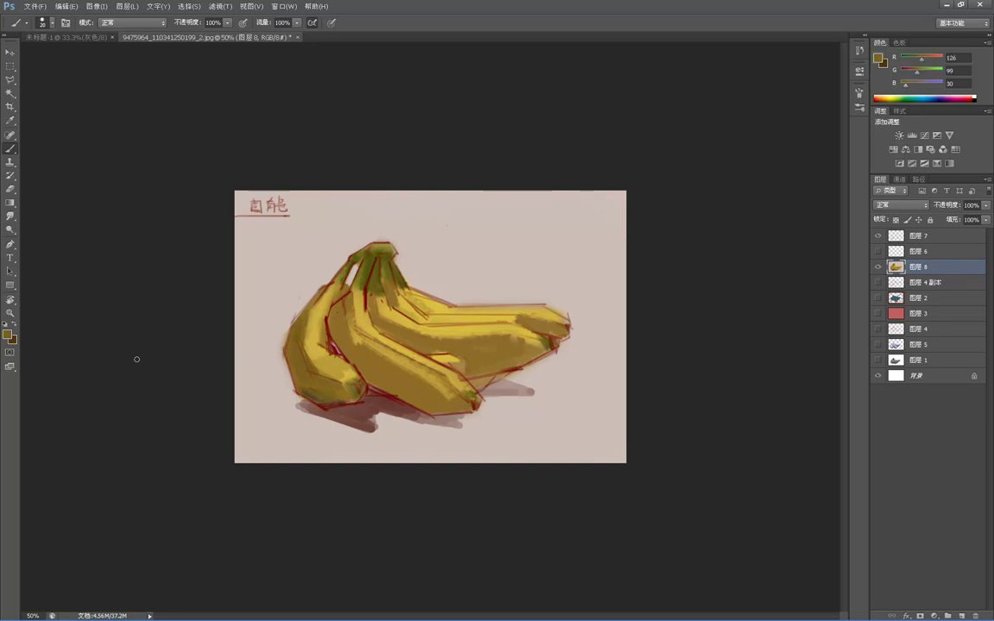
- Set the paint to dark brown RGB 69, 38, 11 and rework the leftmost banana's underside, blending it with sampled browns
click(9, 336)
click(331, 211)
key(Return)
key(b)
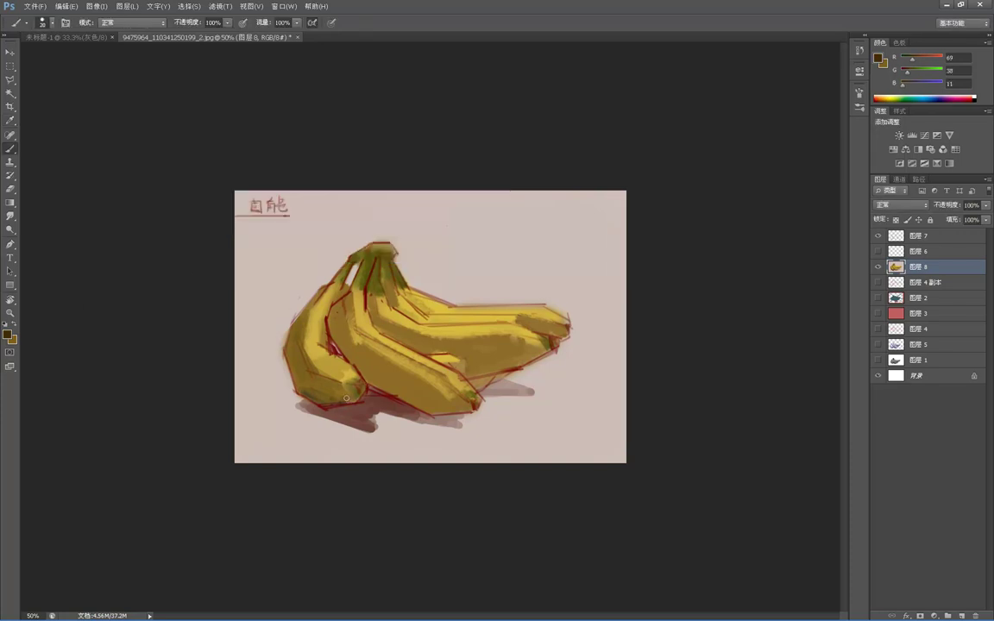
mouse_move(320, 360)
mouse_down()
mouse_move(298, 354)
mouse_move(308, 344)
mouse_up()
drag(334, 407, 313, 399)
alt+click(312, 380)
drag(311, 396, 345, 395)
alt+click(334, 401)
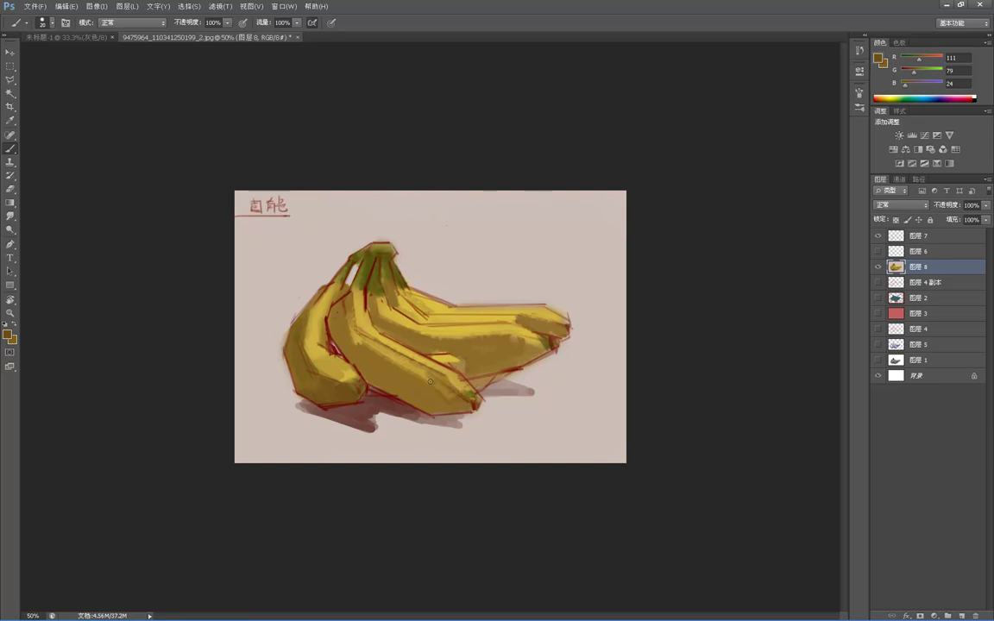
- Blend the front middle banana's lower shadow with sampled browns and tint its tip with green sampled from the stem
alt+click(445, 402)
alt+click(446, 400)
alt+click(430, 368)
alt+click(475, 401)
alt+click(373, 254)
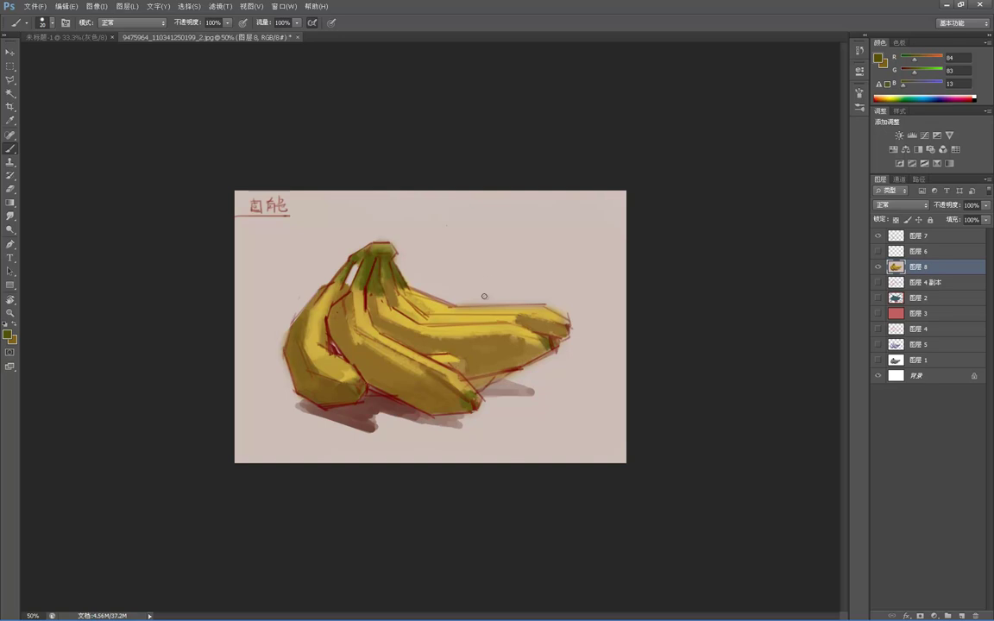
- Shade the underside of the bananas behind the front one with sampled brown RGB 111, 79, 24, picking up yellow for the lit patch
alt+click(359, 390)
mouse_move(476, 382)
mouse_down()
mouse_move(493, 385)
mouse_move(485, 393)
mouse_up()
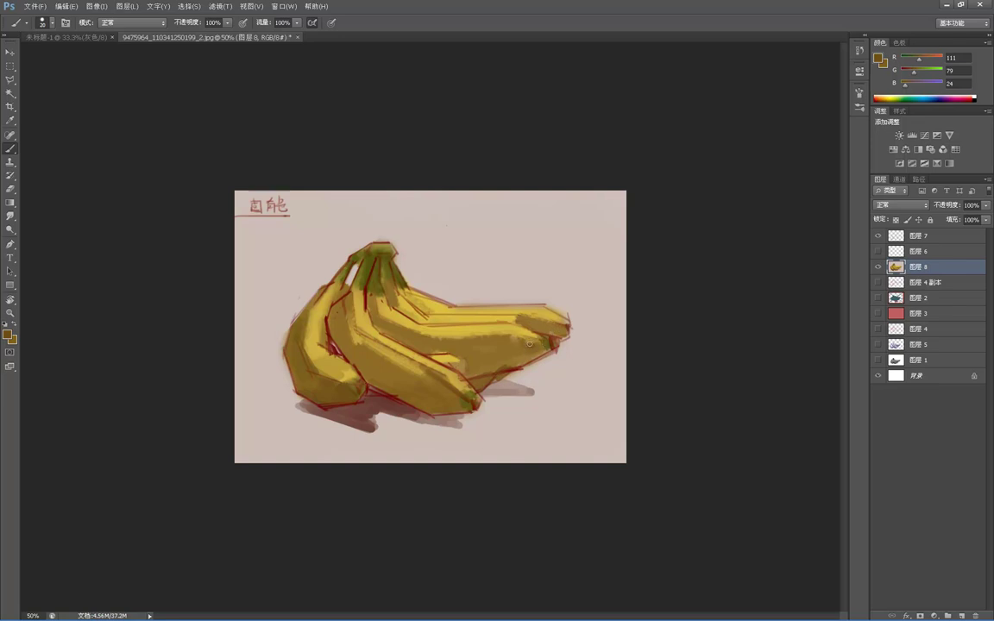
alt+click(431, 366)
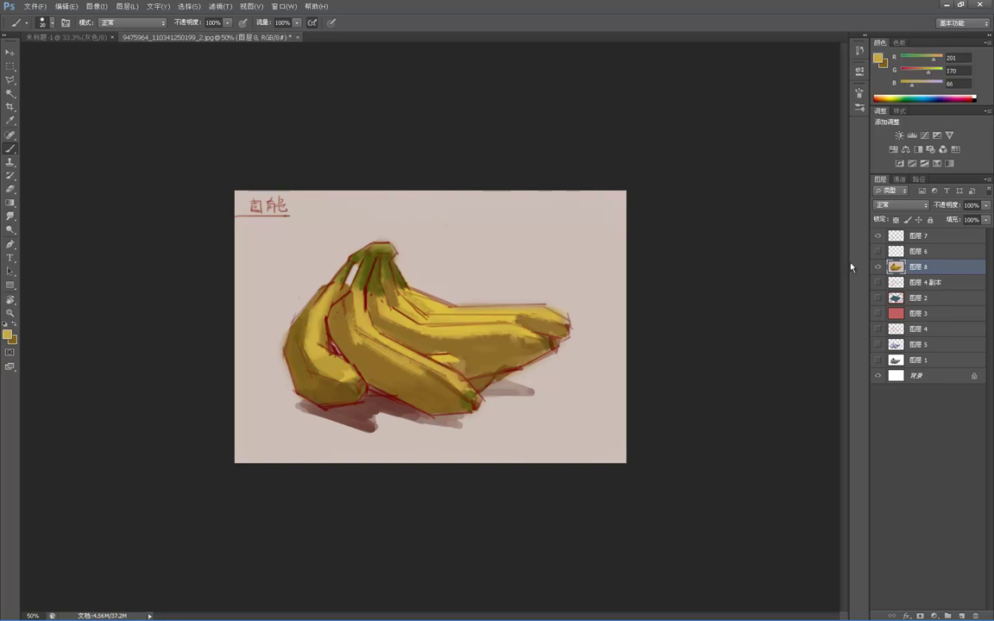
alt+click(355, 358)
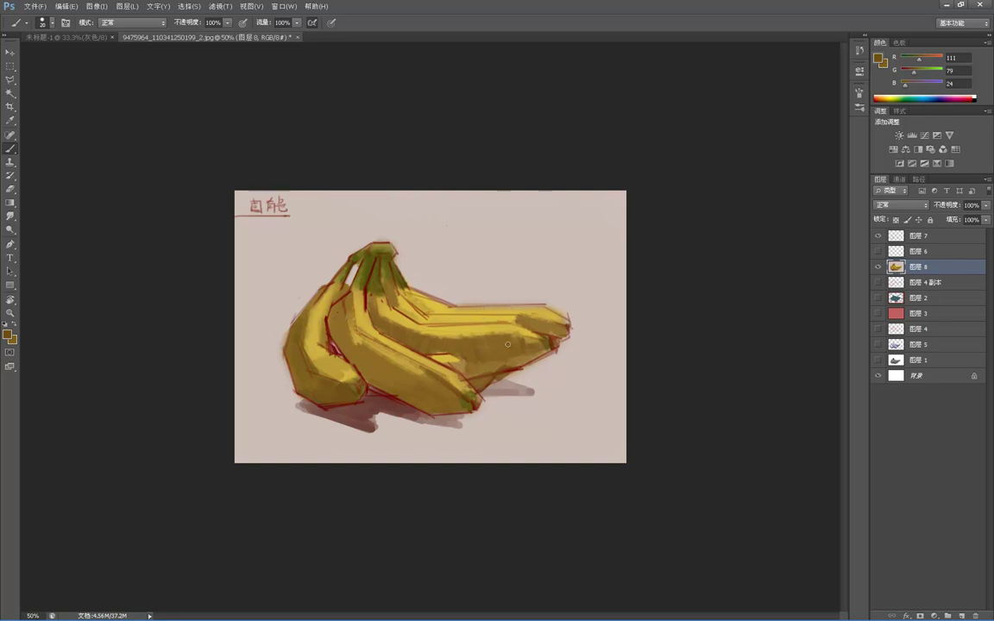
- Set the paint to warm ochre #a7741c and blend it along the light-to-shadow transition of the front middle banana
click(8, 333)
click(329, 161)
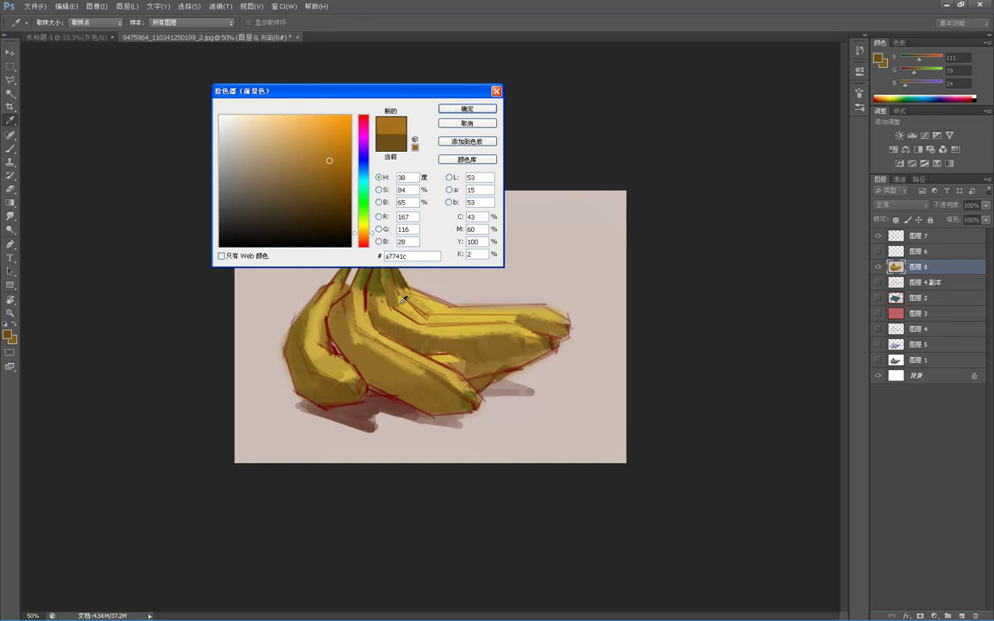
click(452, 109)
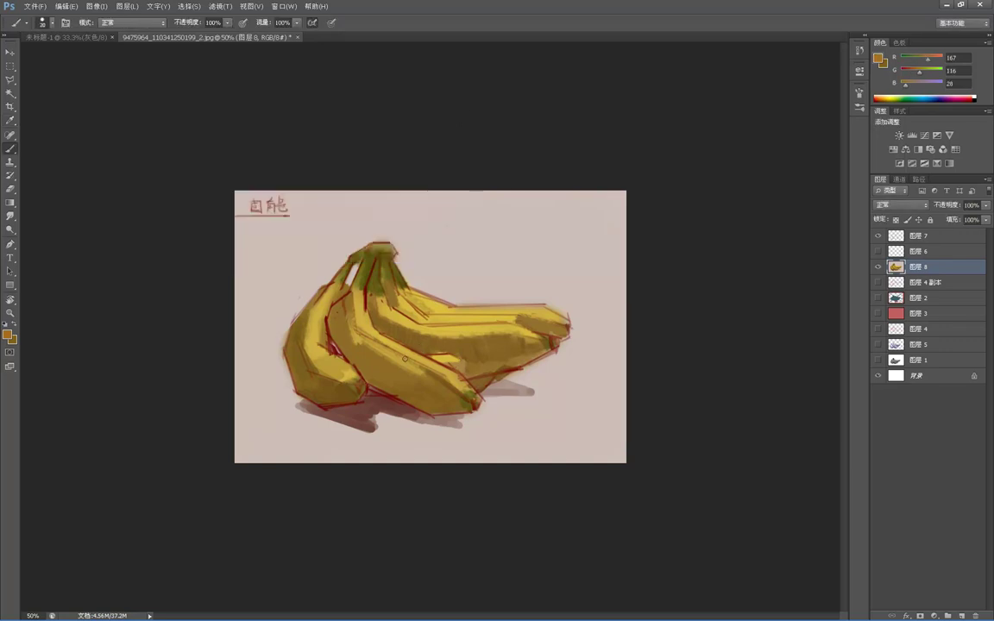
alt+click(393, 345)
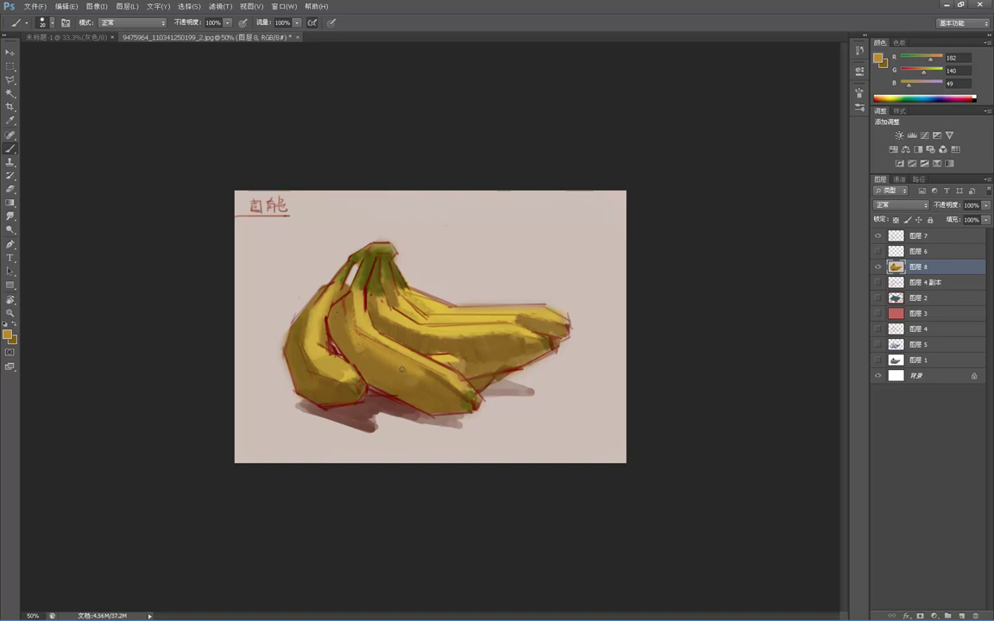
key(alt)
- Add brown shading near the tip of the uppermost right-pointing banana and soften it with sampled yellow
alt+click(505, 364)
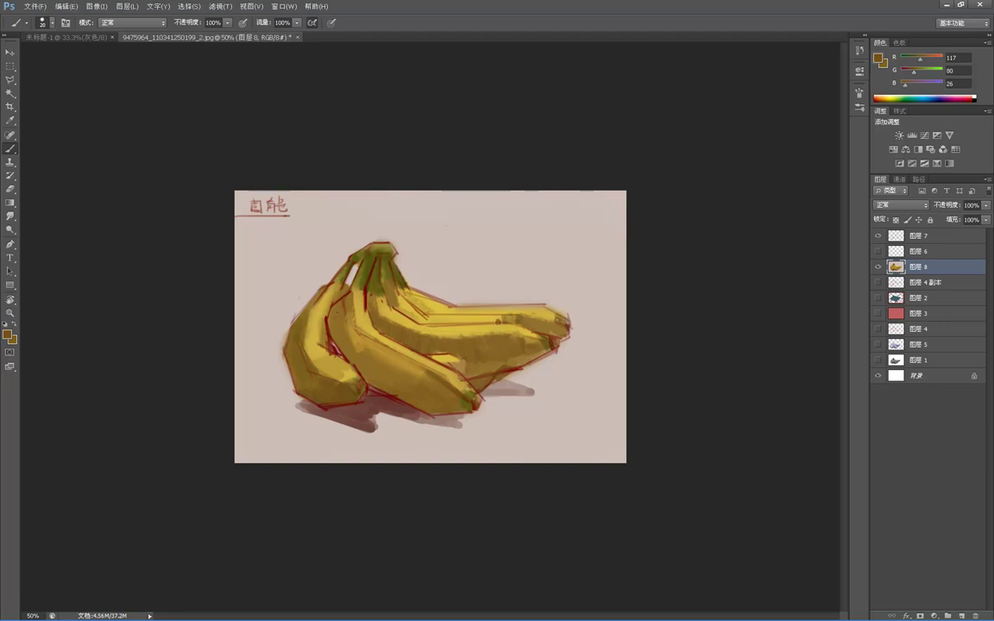
alt+click(544, 306)
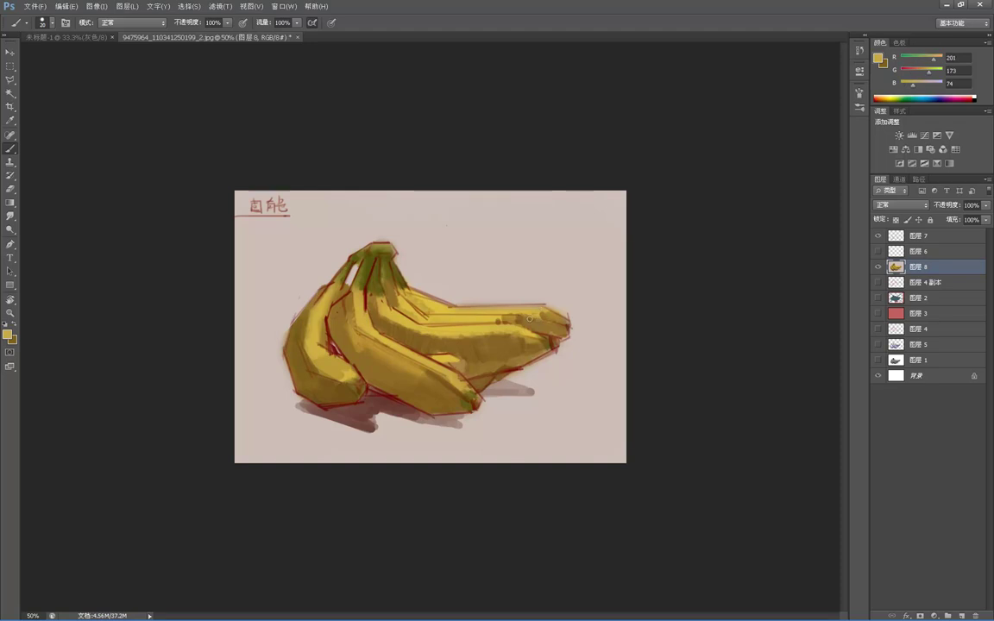
drag(534, 316, 556, 325)
- Mix dark olive #433b0a from sampled stem colours and deepen the shadows between the stems with the brush
alt+click(343, 258)
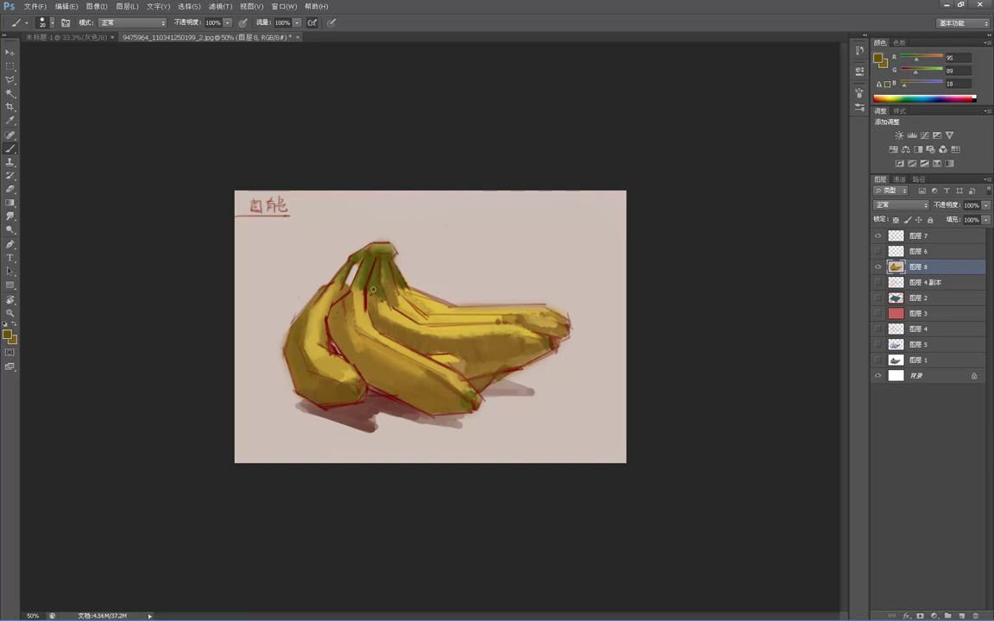
alt+click(375, 275)
click(9, 335)
click(331, 212)
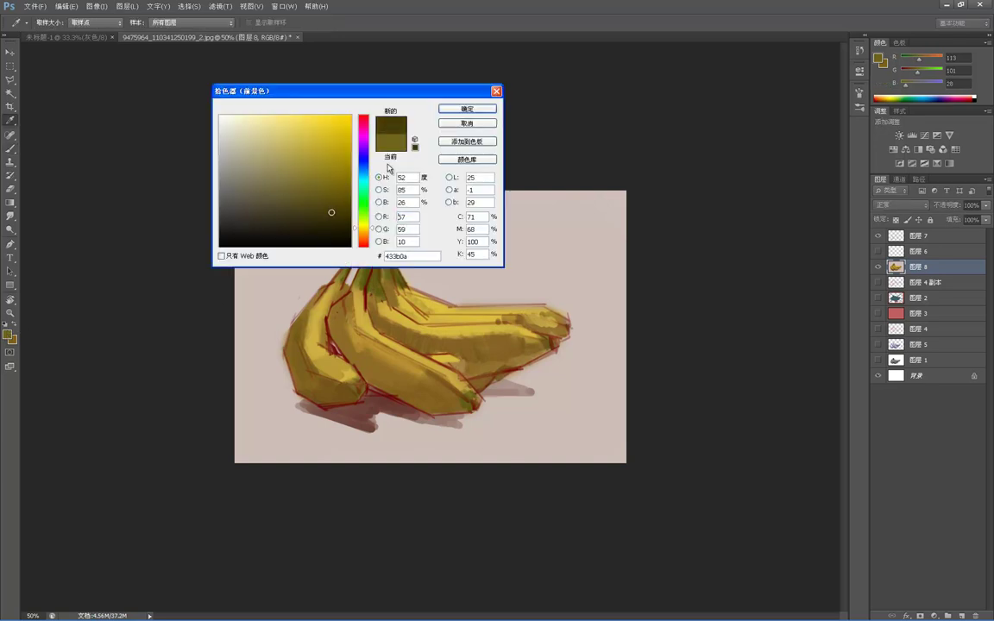
click(448, 107)
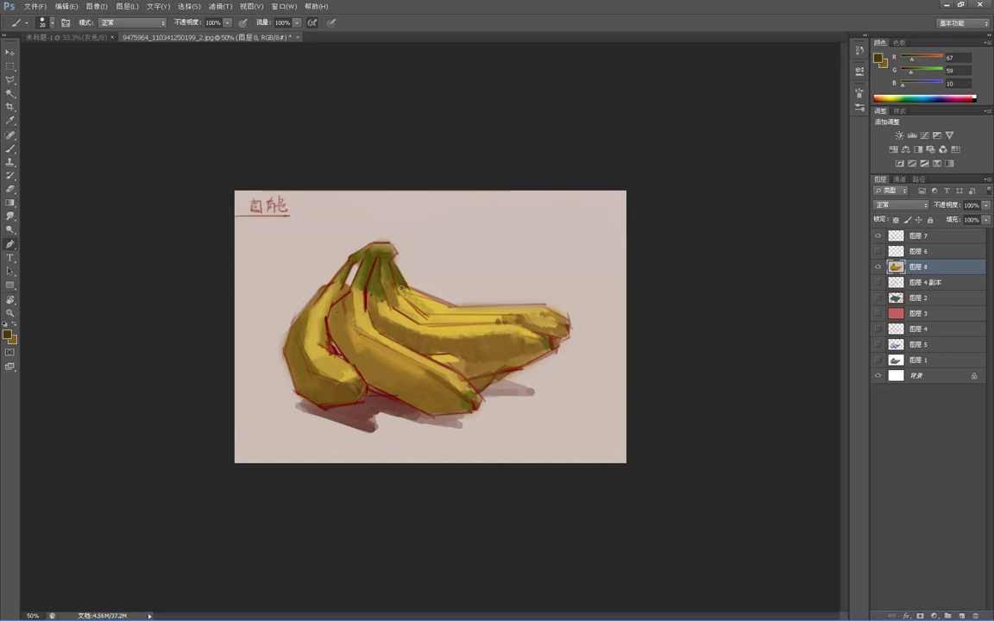
key(p)
key(b)
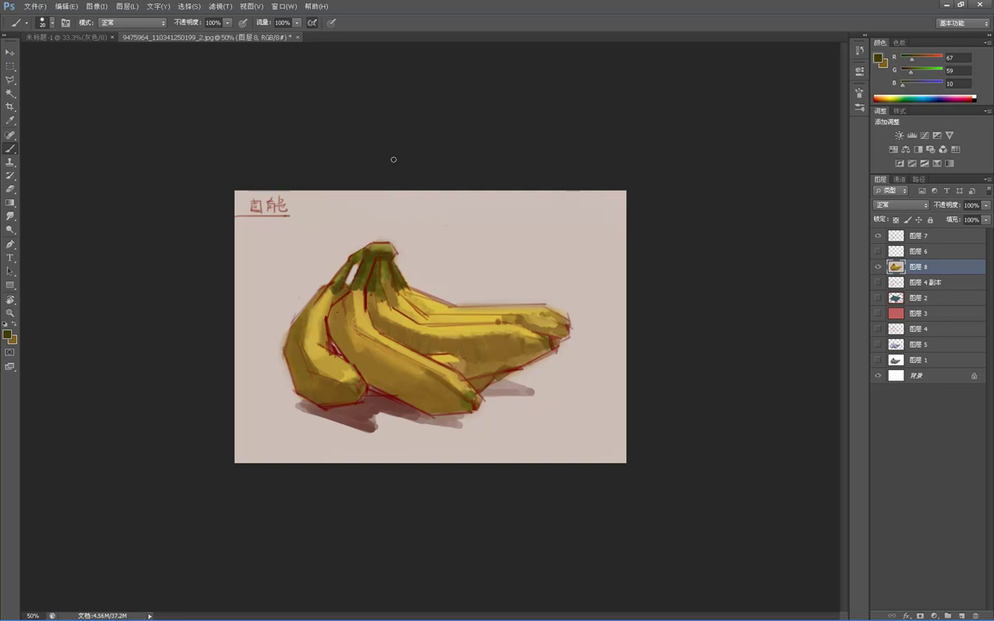
- Shade the left banana's neck with sampled olive and brown tones, blending into its body with yellow RGB 186, 157, 56
alt+click(343, 272)
alt+click(334, 285)
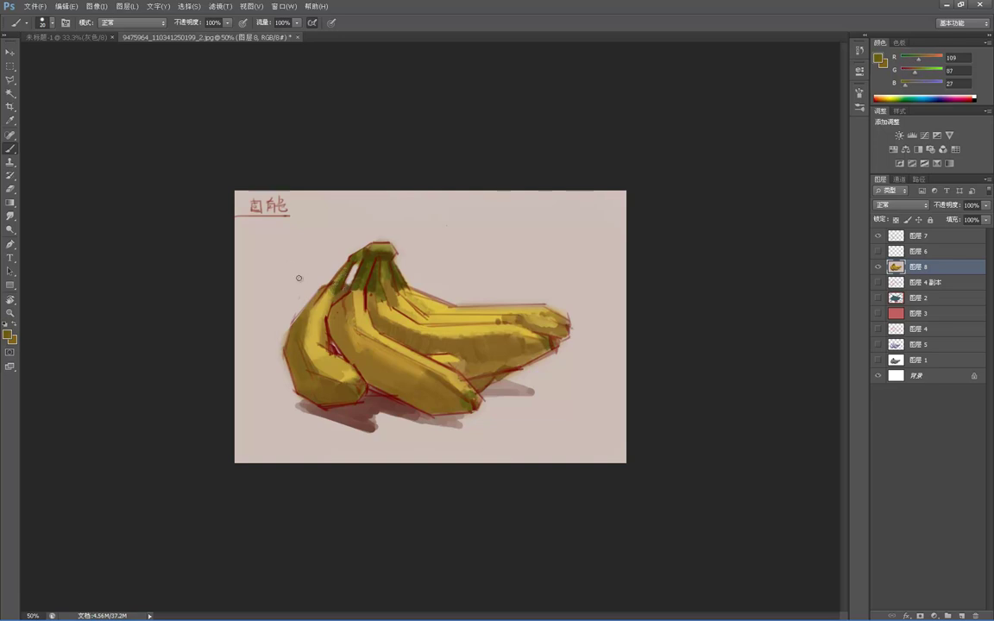
alt+click(342, 282)
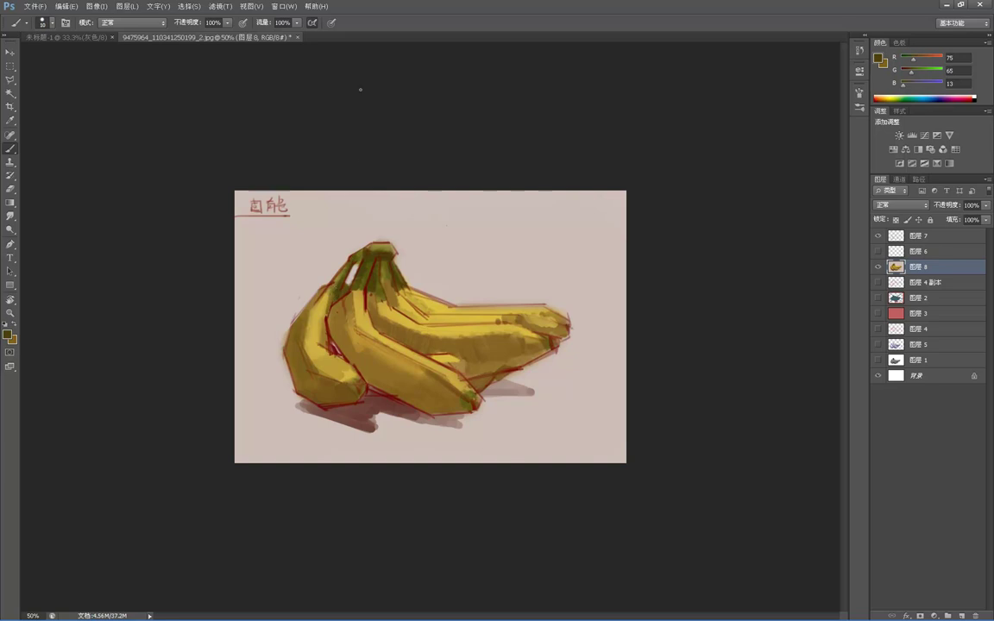
alt+click(352, 297)
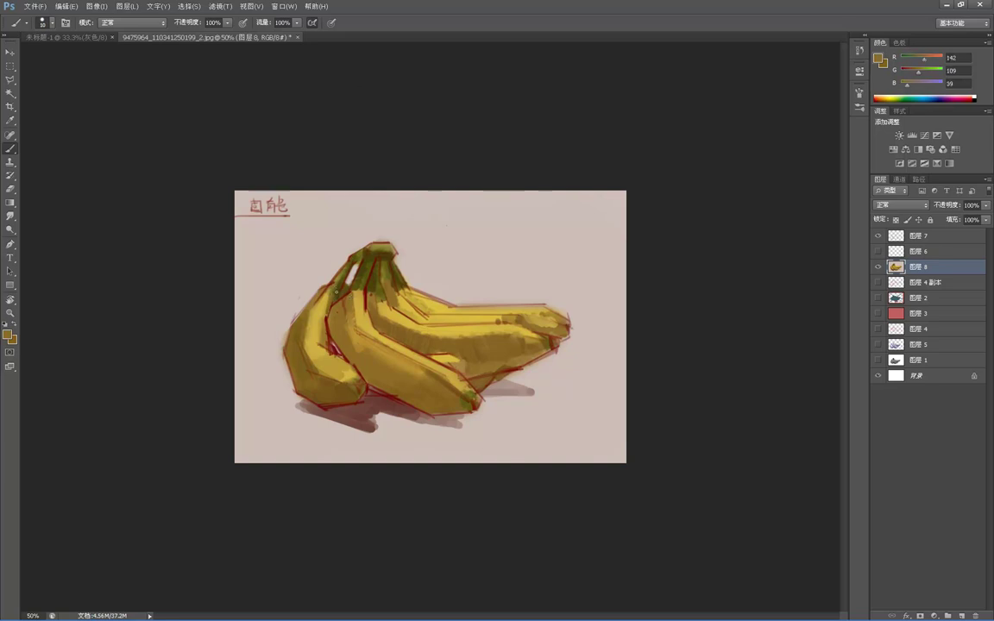
alt+click(350, 299)
alt+click(330, 295)
alt+click(327, 361)
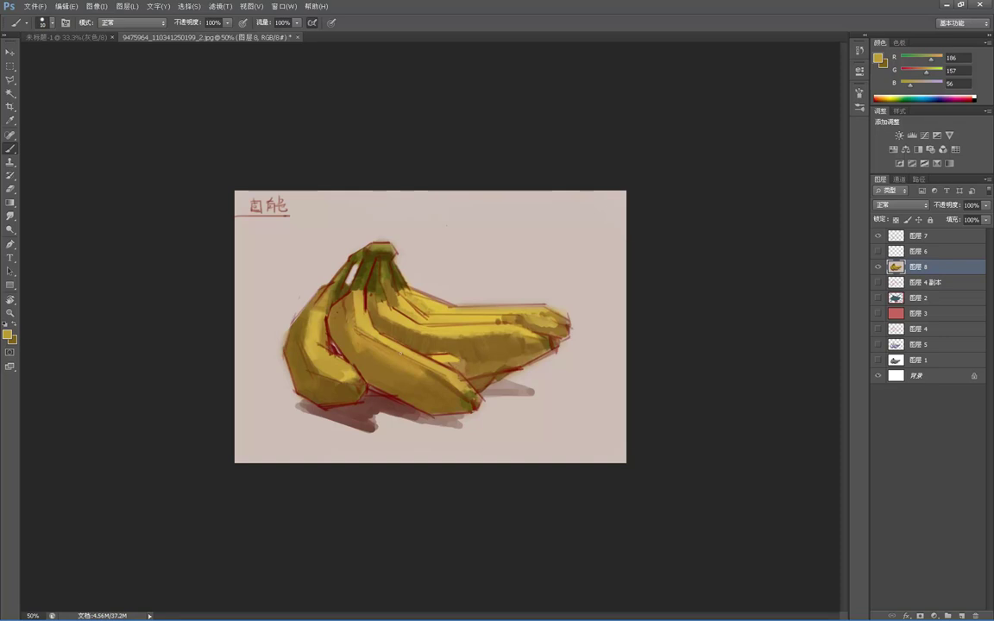
- Blend the light-to-shadow transition of the front middle banana with sampled ochre RGB 190, 155, 55 and a darker brown
alt+click(344, 297)
alt+click(394, 364)
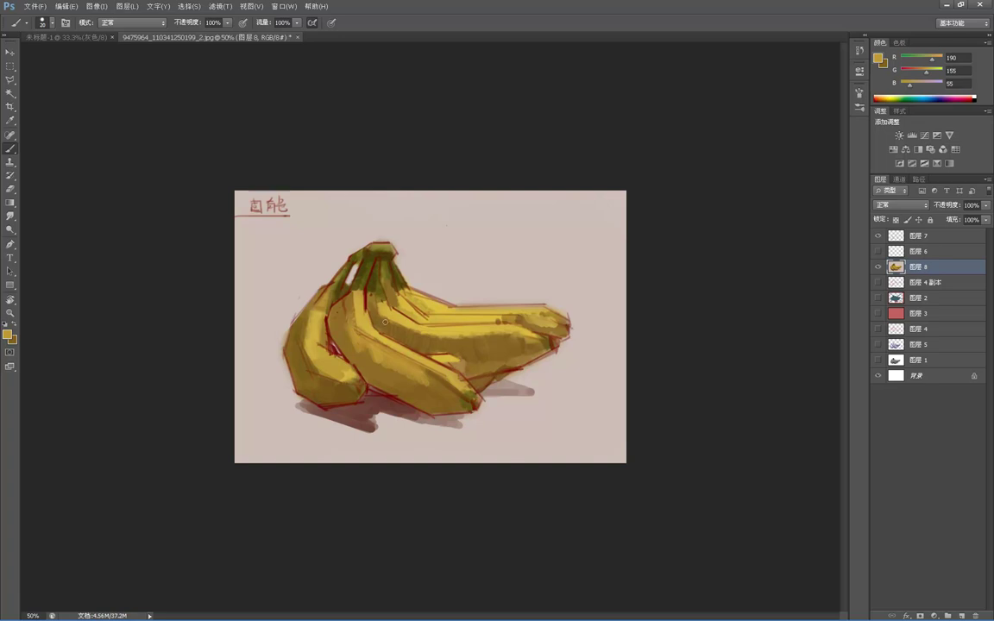
alt+click(438, 372)
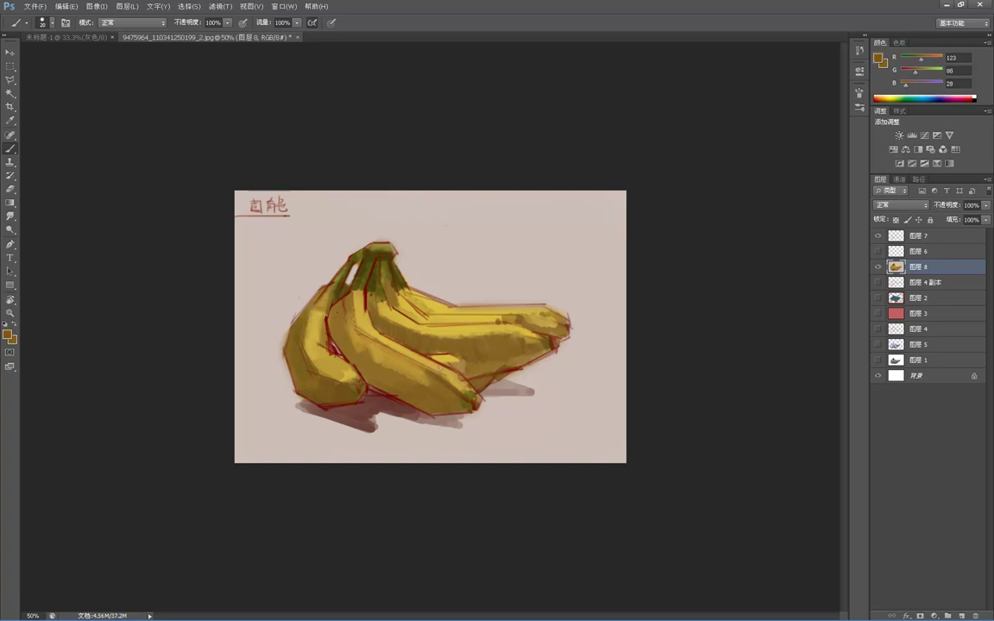
- Paint the table edge on both sides of the bananas in the sampled shadow colour and tint the wall beside the left banana
alt+click(372, 410)
drag(233, 357, 277, 359)
drag(556, 350, 602, 351)
alt+click(255, 319)
drag(282, 317, 271, 347)
alt+click(283, 323)
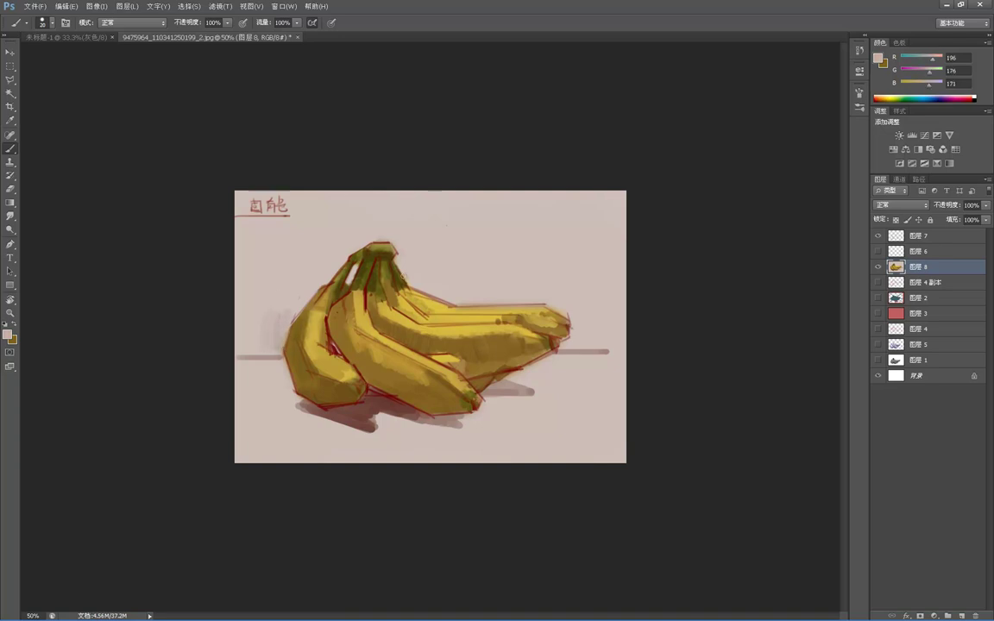
- Blend the shading of the right-hand bananas with sampled brown RGB 134, 101, 36
alt+click(524, 317)
alt+click(506, 338)
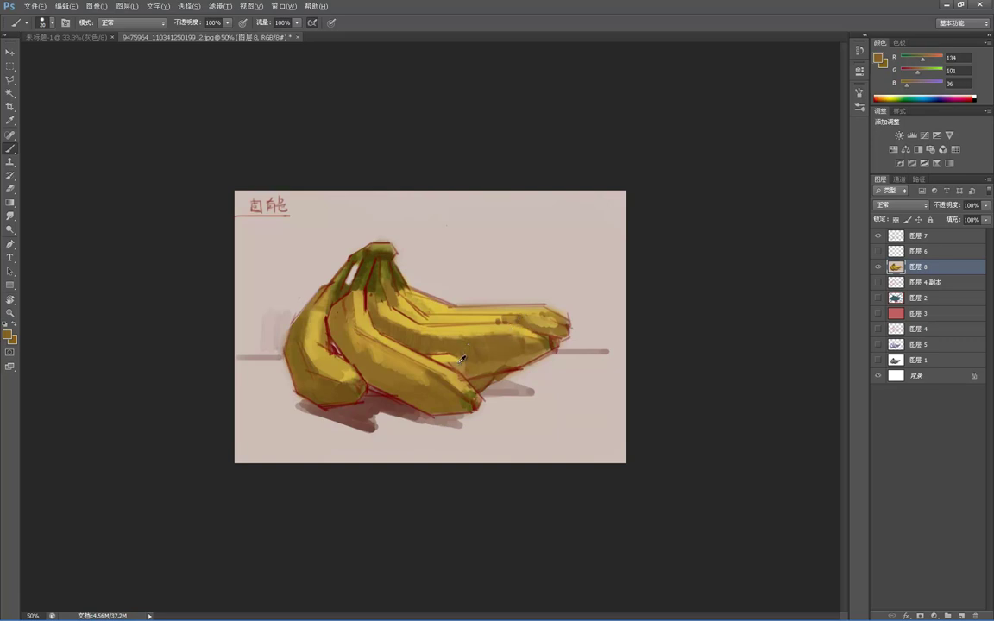
alt+click(430, 369)
- Cover the handwritten note with sampled background colour and shade the wall around the left banana in pinkish grey
alt+click(291, 223)
mouse_move(291, 222)
mouse_down()
mouse_move(280, 180)
mouse_move(270, 245)
mouse_move(258, 188)
mouse_move(247, 246)
mouse_move(241, 219)
mouse_up()
alt+click(277, 332)
mouse_move(311, 284)
mouse_down()
mouse_move(299, 247)
mouse_move(282, 311)
mouse_move(268, 251)
mouse_move(256, 331)
mouse_move(248, 286)
mouse_move(241, 322)
mouse_move(234, 267)
mouse_move(241, 258)
mouse_move(247, 290)
mouse_move(240, 356)
mouse_move(264, 356)
mouse_move(284, 337)
mouse_up()
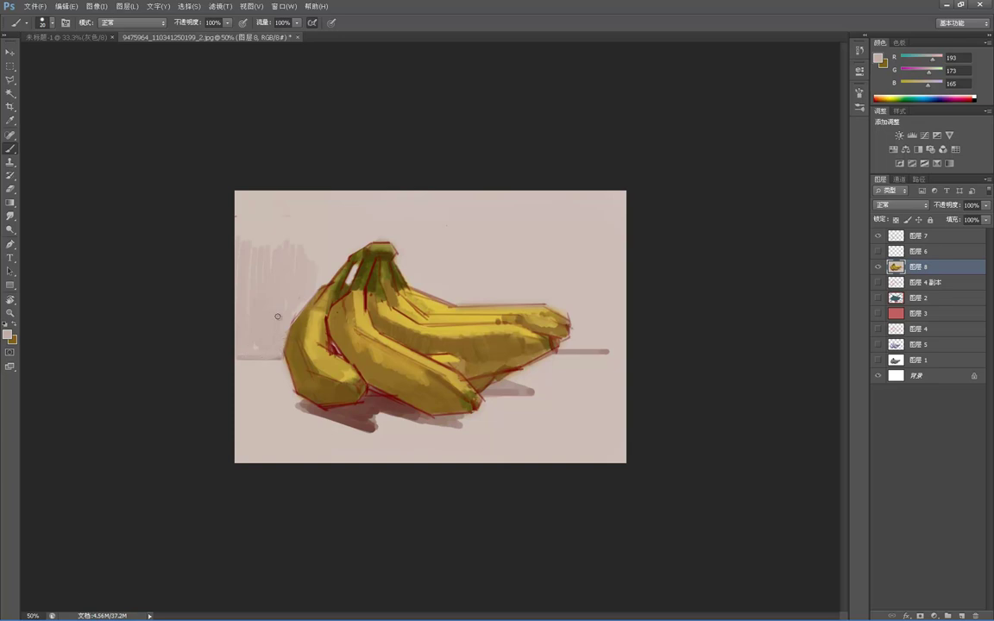
- Enlarge the brush to 45 and extend the pinkish-grey wall tone across the area above the bananas
key(bracketright)
key(bracketright)
key(bracketright)
key(bracketright)
key(bracketright)
mouse_move(323, 204)
mouse_down()
mouse_move(312, 197)
mouse_move(331, 202)
mouse_move(287, 313)
mouse_move(245, 200)
mouse_up()
mouse_move(426, 222)
mouse_down()
mouse_move(416, 186)
mouse_move(410, 238)
mouse_up()
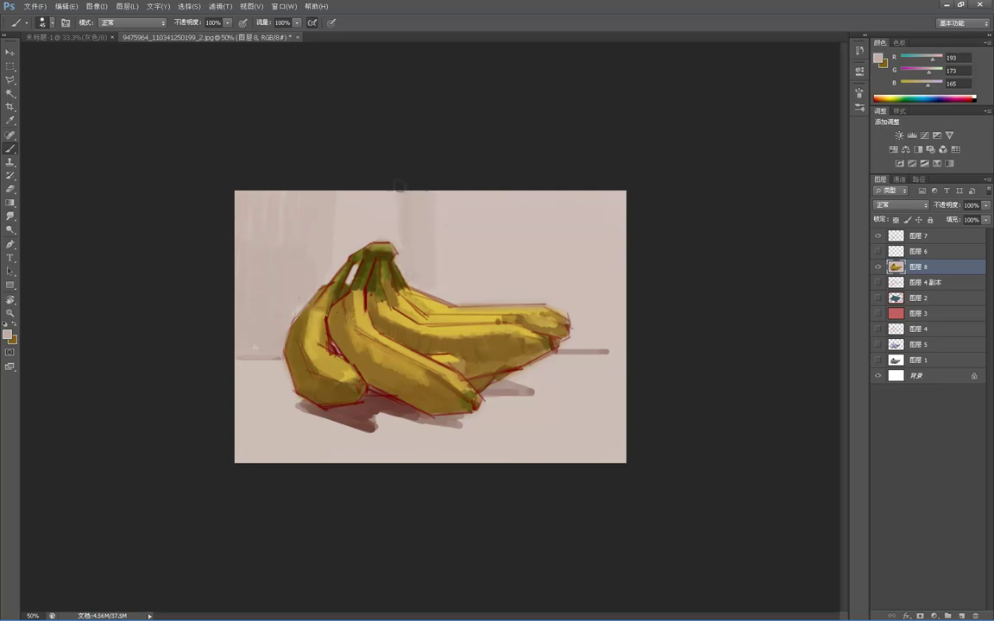
- Set the foreground colour to grey-brown RGB 119, 95, 84 and brush darker vertical strokes onto the wall above the left bananas
click(8, 334)
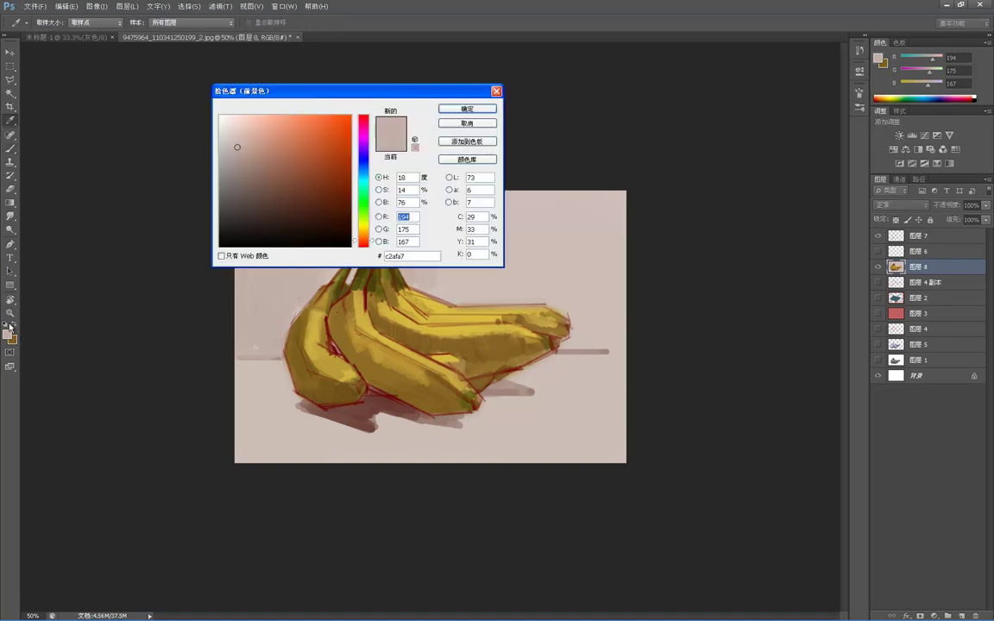
click(256, 183)
click(457, 109)
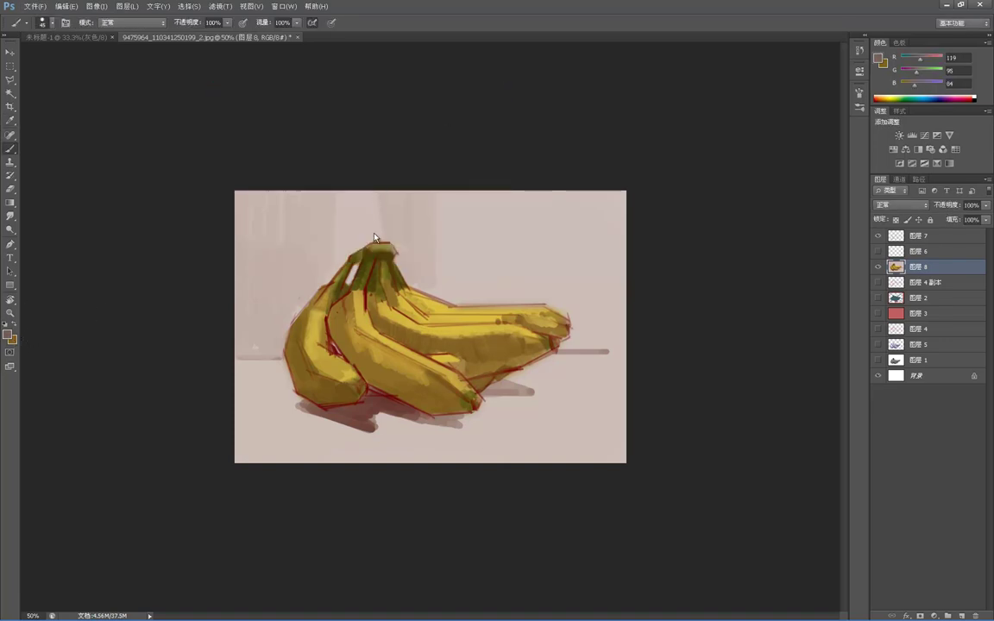
drag(351, 192, 350, 232)
mouse_move(366, 191)
mouse_down()
mouse_move(358, 241)
mouse_move(348, 245)
mouse_up()
mouse_move(339, 192)
mouse_down()
mouse_move(338, 250)
mouse_move(317, 275)
mouse_up()
mouse_move(308, 192)
mouse_down()
mouse_move(269, 265)
mouse_move(269, 171)
mouse_up()
- Enlarge the brush to 400, undo the last stroke, and darken the wall left of the bananas with broad strokes
key(bracketright)
key(bracketright)
key(bracketright)
key(bracketright)
key(bracketright)
key(bracketright)
key(bracketright)
key(bracketright)
key(bracketright)
key(bracketright)
key(bracketright)
key(bracketright)
key(bracketright)
key(ctrl+z)
mouse_move(259, 260)
mouse_down()
mouse_move(257, 288)
mouse_move(261, 233)
mouse_move(248, 306)
mouse_up()
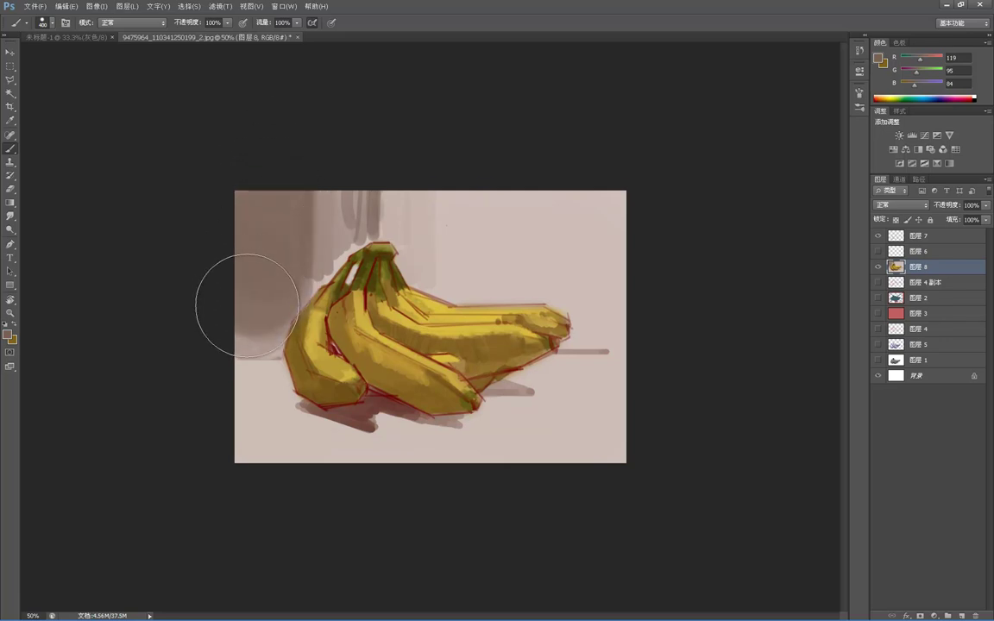
- Reduce the brush to 150 and spread the wall tone around the stem, lightening it with sampled pinkish grey RGB 187, 168, 160
key(bracketleft)
key(bracketleft)
key(bracketleft)
key(bracketleft)
key(bracketleft)
drag(328, 214, 401, 201)
mouse_move(333, 232)
mouse_down()
mouse_move(355, 230)
mouse_move(328, 254)
mouse_up()
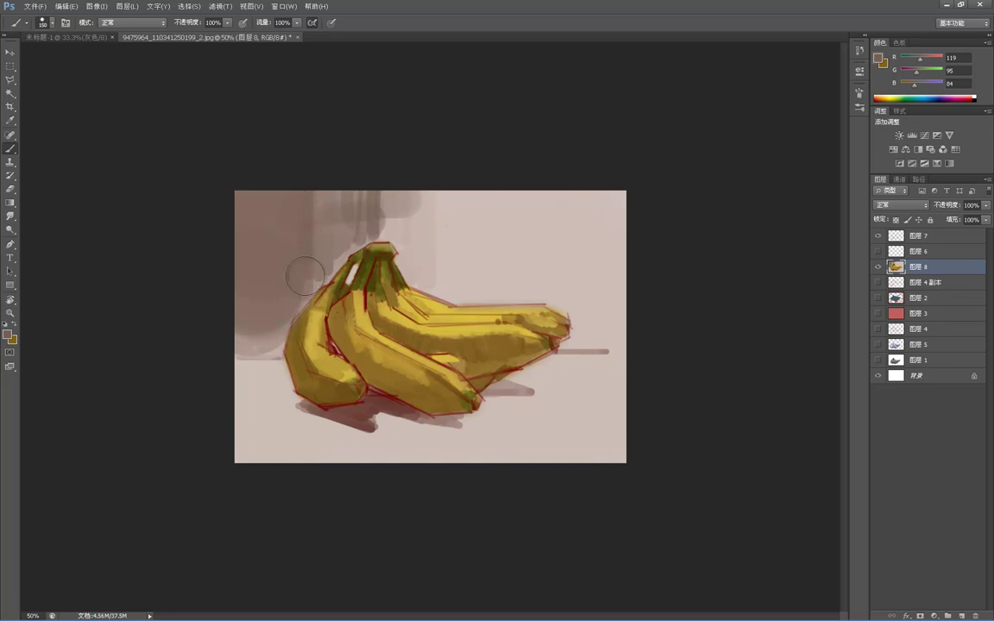
mouse_move(424, 214)
mouse_down()
mouse_move(399, 191)
mouse_move(433, 262)
mouse_move(418, 215)
mouse_move(272, 216)
mouse_move(411, 195)
mouse_move(200, 206)
mouse_move(232, 200)
mouse_move(252, 210)
mouse_move(269, 246)
mouse_move(291, 241)
mouse_move(278, 290)
mouse_move(342, 239)
mouse_move(256, 314)
mouse_move(251, 287)
mouse_move(275, 288)
mouse_move(260, 325)
mouse_move(252, 304)
mouse_move(313, 255)
mouse_move(278, 290)
mouse_move(300, 245)
mouse_move(273, 257)
mouse_move(273, 304)
mouse_up()
alt+click(400, 199)
alt+click(416, 222)
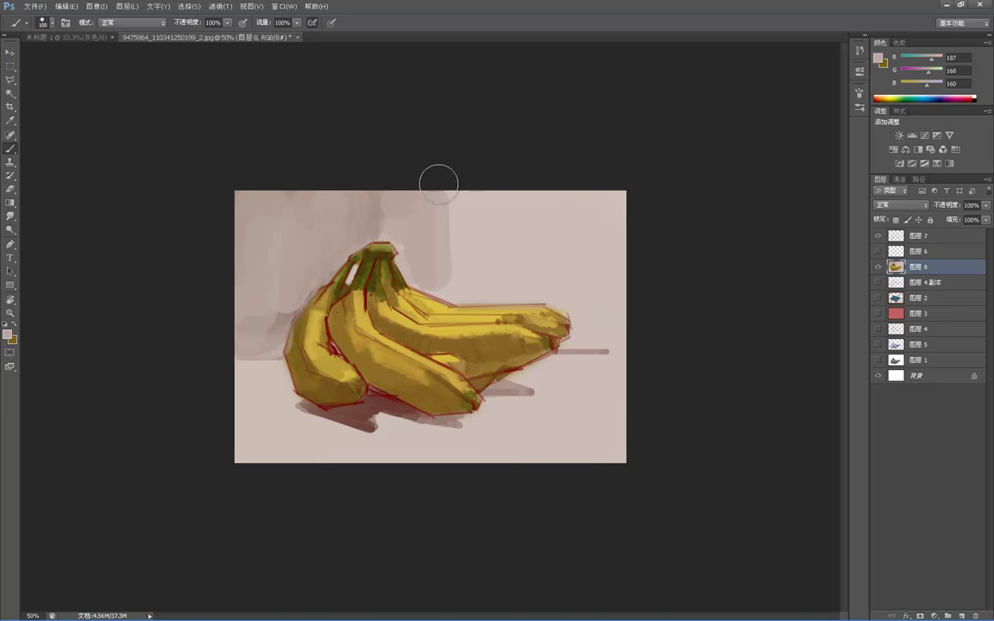
- Reduce the brush to 25 and brighten the top of the uppermost right-pointing banana with sampled yellow RGB 219, 192, 65
key([)
key([)
key([)
key([)
key([)
key([)
key([)
key([)
key([)
key([)
alt+click(432, 306)
key([)
key([)
mouse_move(441, 307)
mouse_down()
mouse_move(443, 321)
mouse_move(448, 309)
mouse_move(489, 319)
mouse_move(535, 303)
mouse_move(526, 319)
mouse_move(542, 308)
mouse_move(527, 312)
mouse_up()
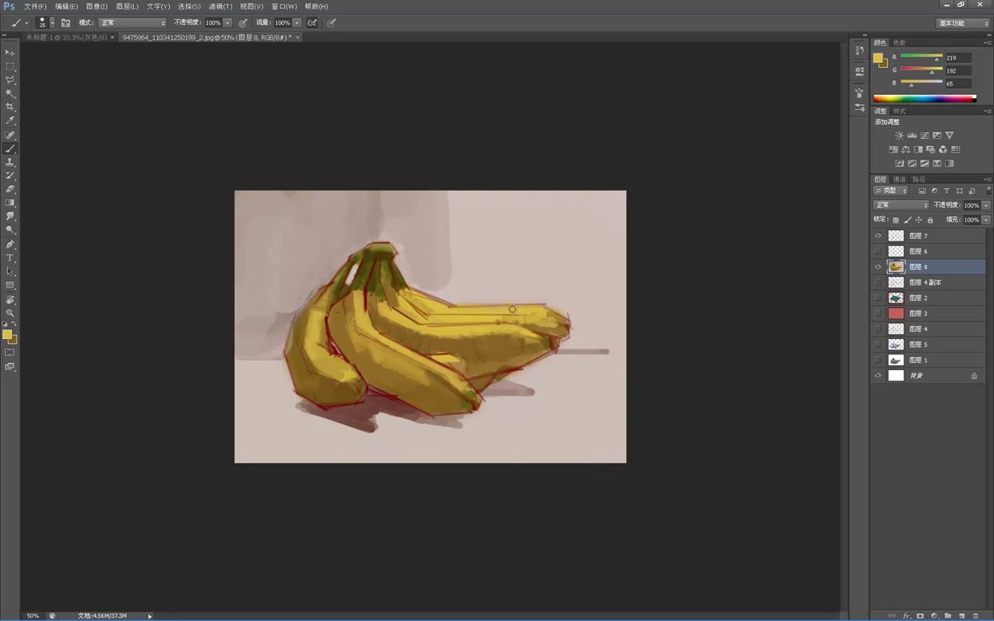
- Deepen the stems with sampled brown RGB 91, 69, 18 and olive, and shade the uppermost right banana's tip with brown RGB 145, 113, 46
alt+click(394, 296)
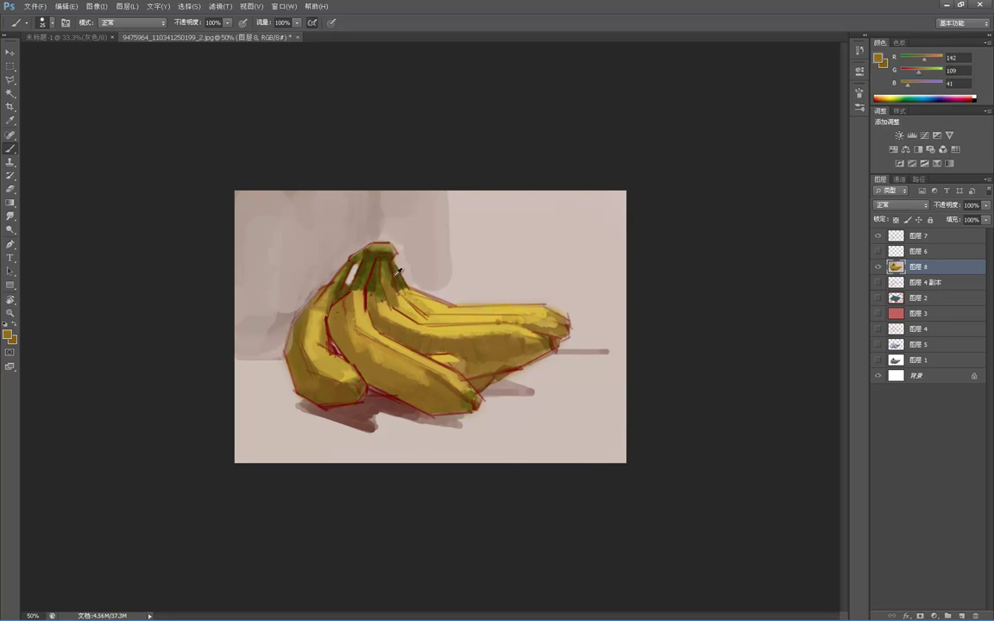
alt+click(393, 279)
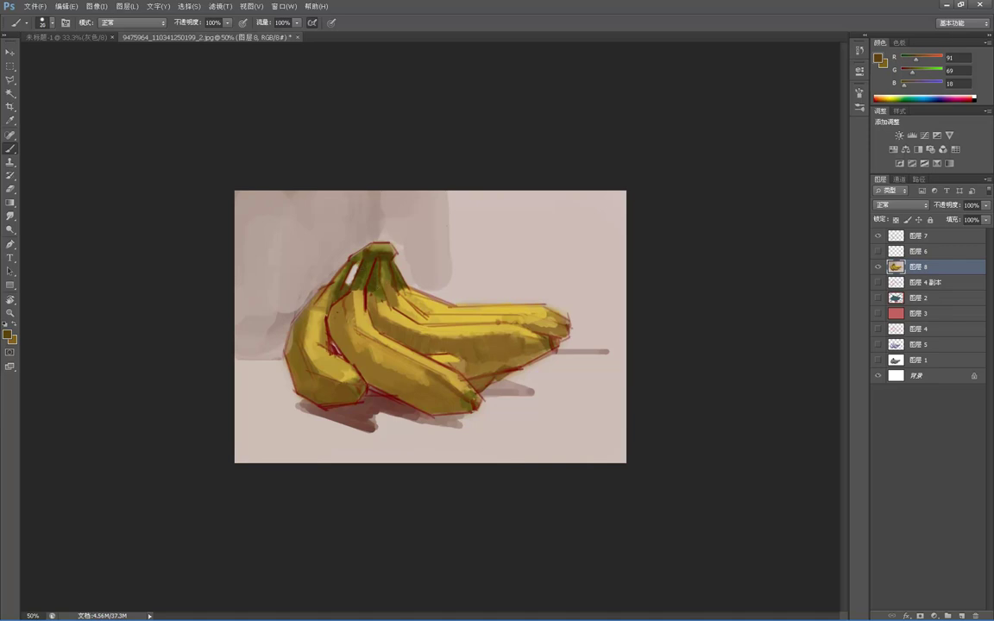
alt+click(386, 277)
alt+click(357, 260)
alt+click(364, 253)
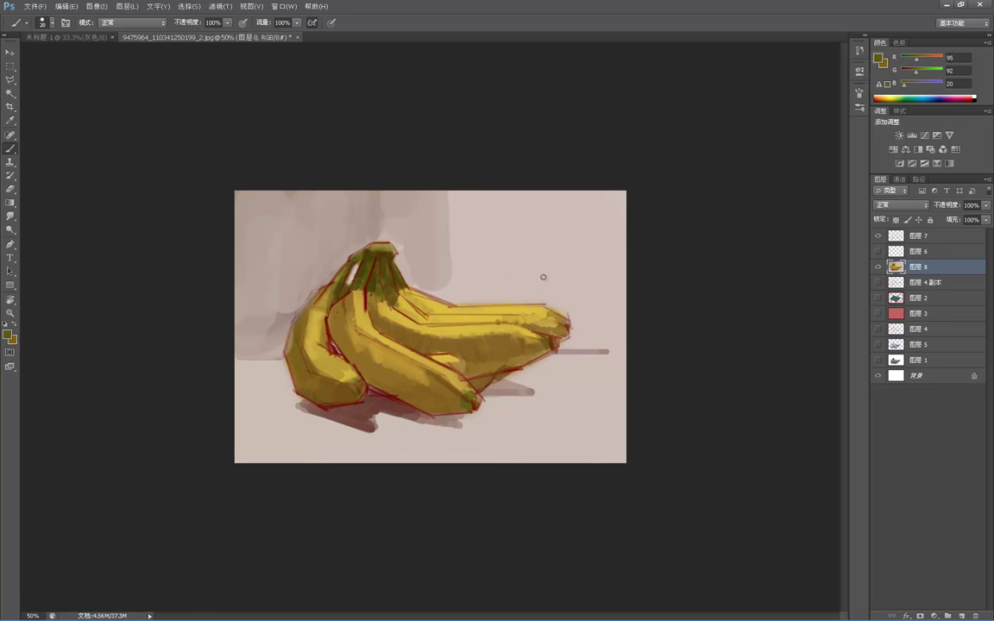
alt+click(564, 323)
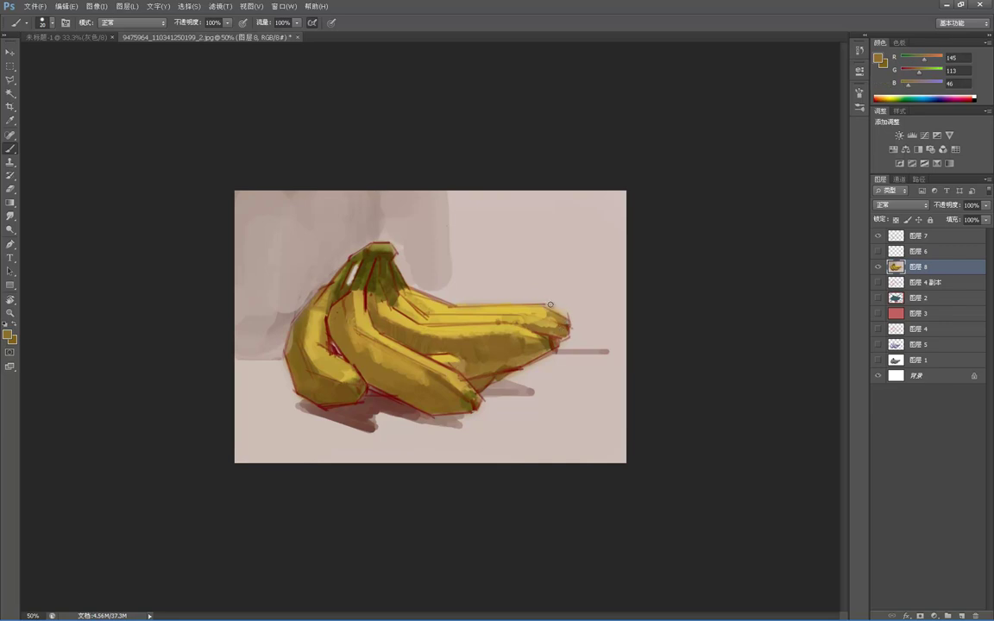
- Reshape the wall shadow's right edge with the light background colour and sampled grey RGB 188, 169, 161
alt+click(496, 275)
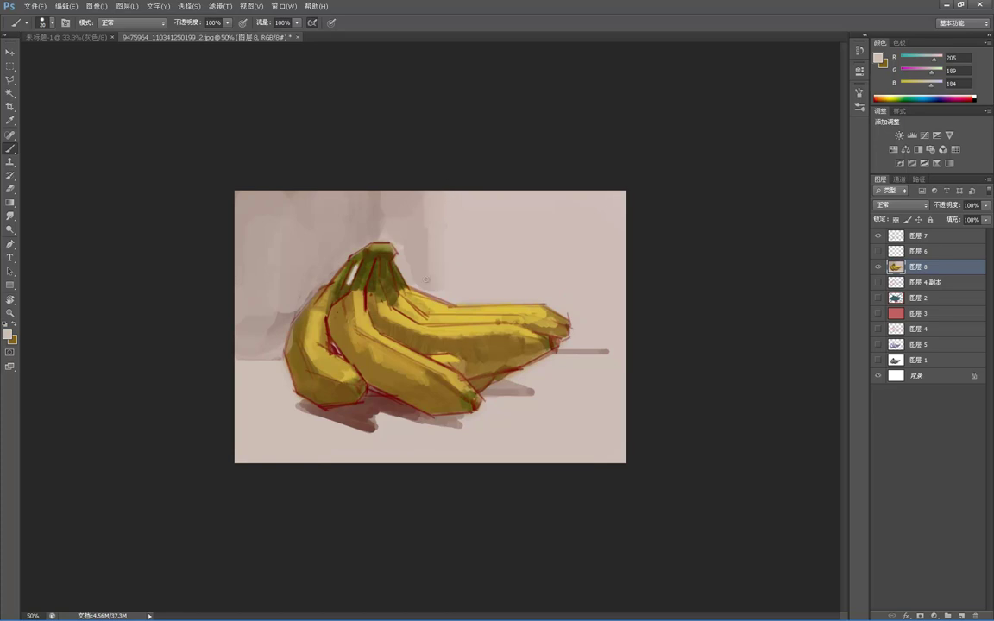
alt+click(397, 220)
drag(445, 195, 445, 284)
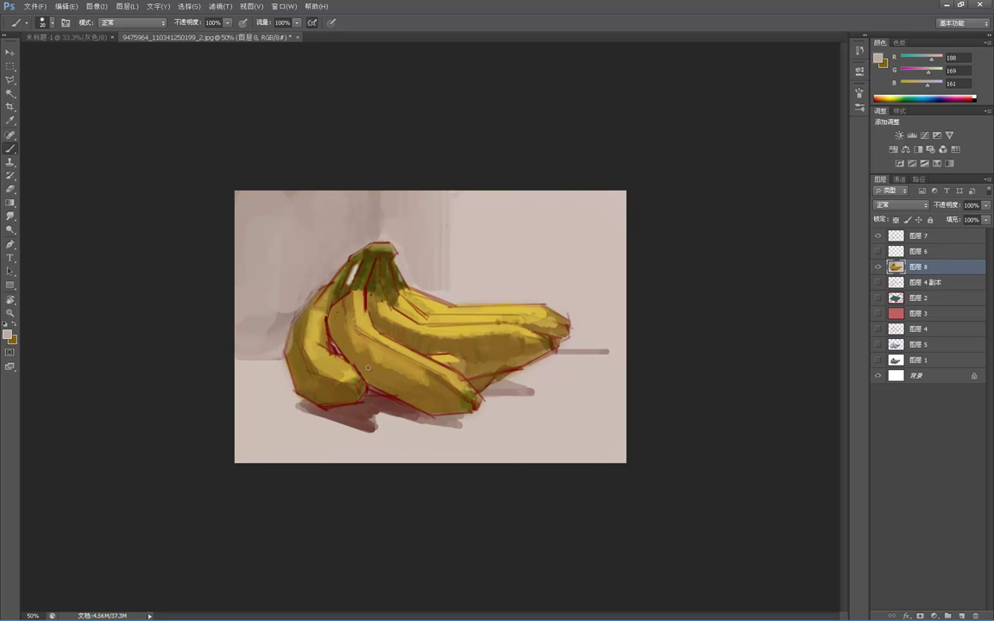
- Set the sketch layer 图层 7 to Multiply (正片叠底) and compare the painting with the line art hidden and shown
key(alt)
click(914, 236)
click(901, 205)
click(906, 250)
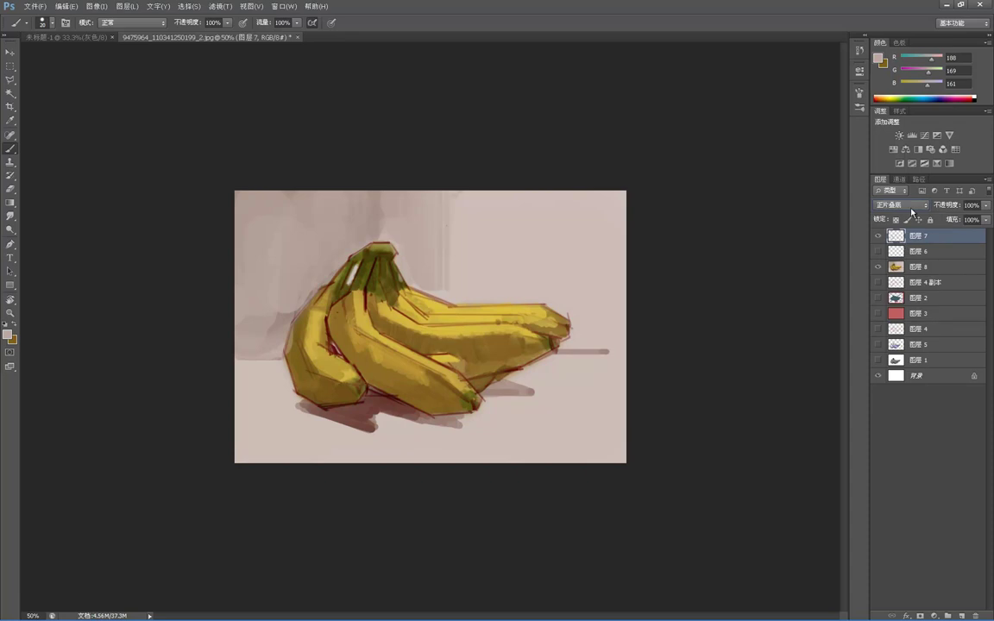
click(877, 234)
click(877, 234)
click(877, 234)
click(877, 234)
alt+click(377, 220)
drag(376, 193, 375, 229)
alt+click(376, 198)
drag(376, 191, 382, 234)
alt+click(386, 197)
key(ctrl+alt+z)
key(ctrl+alt+z)
key(ctrl+alt+z)
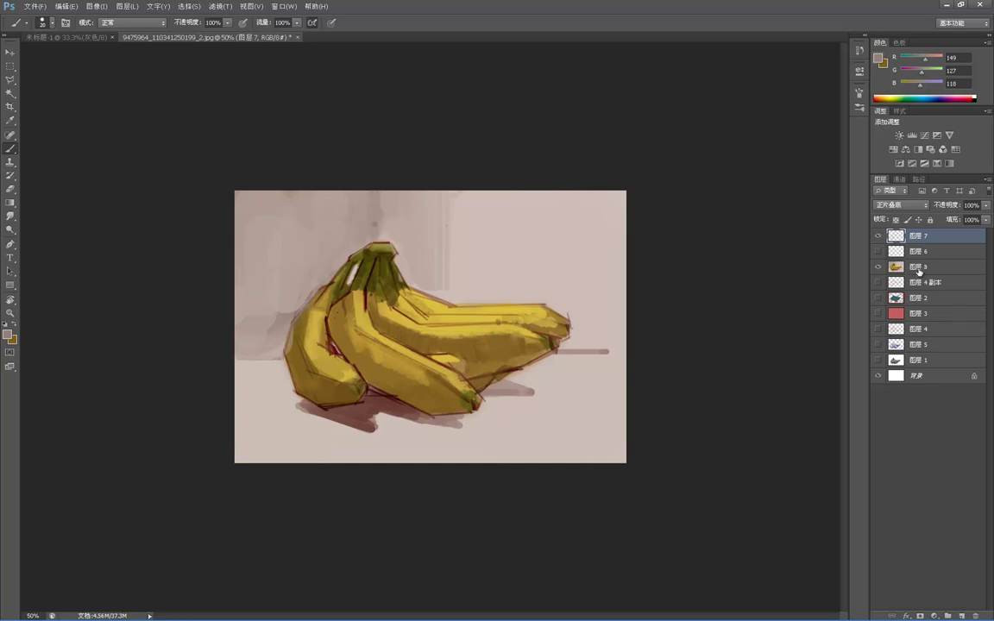
- Select the colour layer 图层 8 and darken the wall beside the left banana with sampled grey-brown RGB 167, 147, 138
click(916, 268)
alt+click(381, 214)
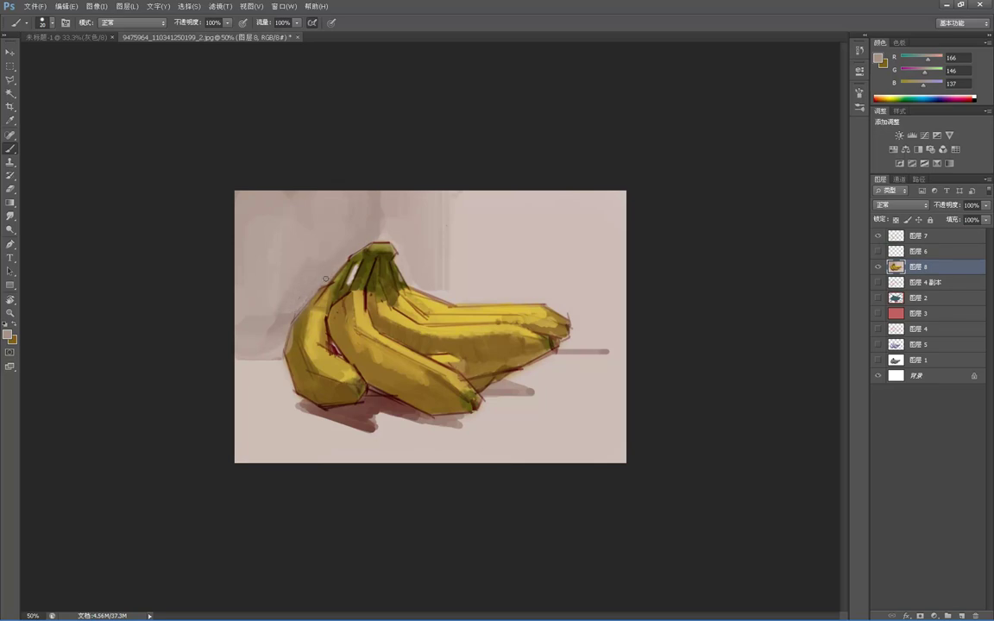
alt+click(288, 306)
mouse_move(276, 348)
mouse_down()
mouse_move(258, 309)
mouse_move(251, 351)
mouse_up()
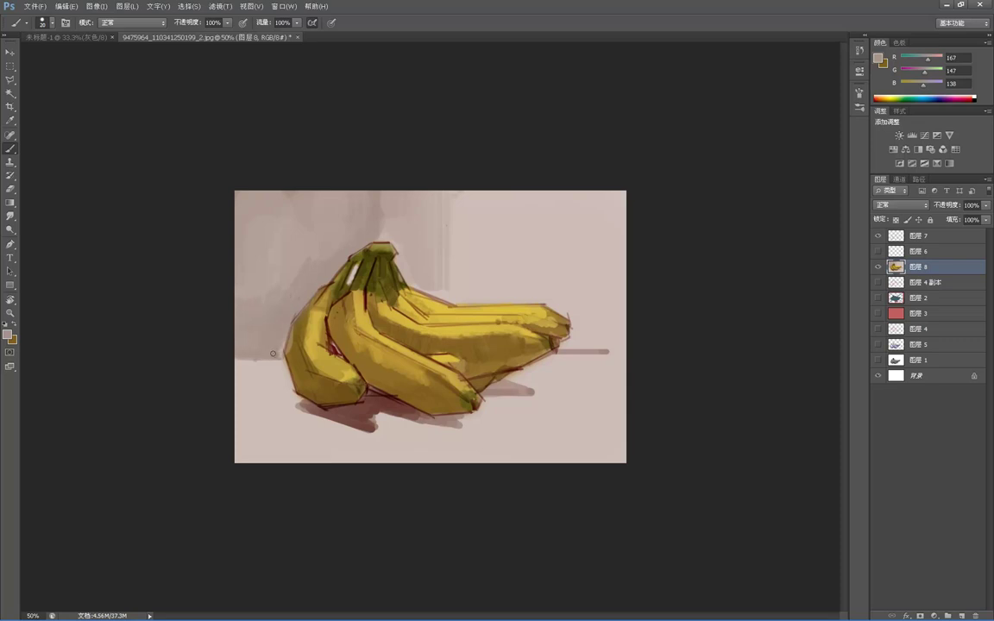
- Even out the darker wall tone behind the stem and across the upper-left background with sampled RGB 166, 145, 136
alt+click(392, 217)
mouse_move(390, 234)
mouse_down()
mouse_move(377, 238)
mouse_move(378, 216)
mouse_up()
alt+click(375, 221)
mouse_move(322, 266)
mouse_down()
mouse_move(315, 178)
mouse_move(302, 287)
mouse_move(304, 227)
mouse_move(261, 248)
mouse_up()
drag(255, 190, 244, 298)
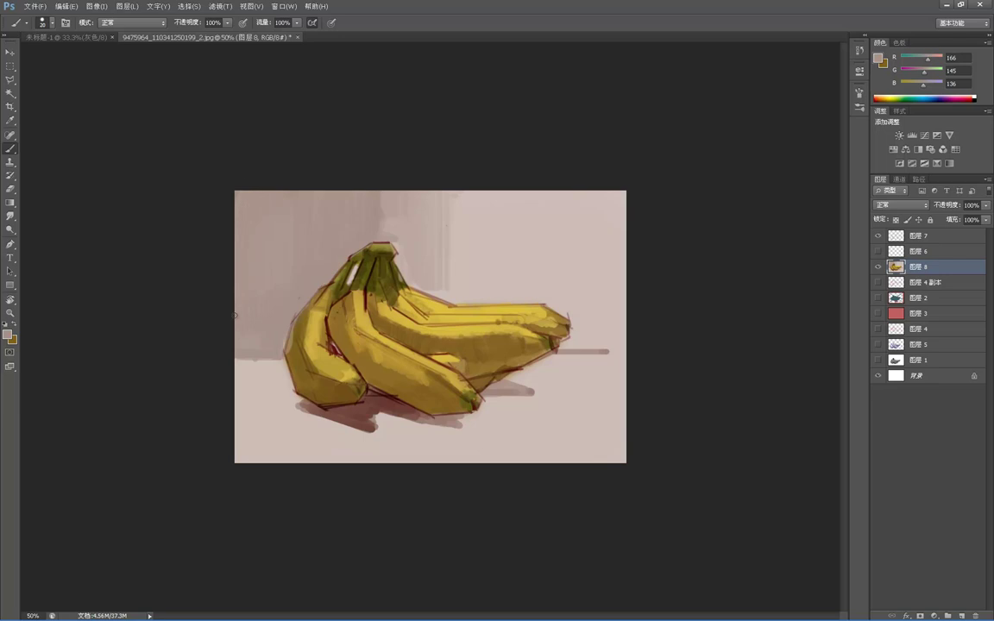
- Enlarge the brush to 40 and blend the wall shadow into the lighter background with sampled greys
key(bracketleft)
key(bracketright)
key(bracketright)
key(bracketright)
key(bracketright)
key(bracketright)
key(bracketright)
key(bracketright)
alt+click(382, 193)
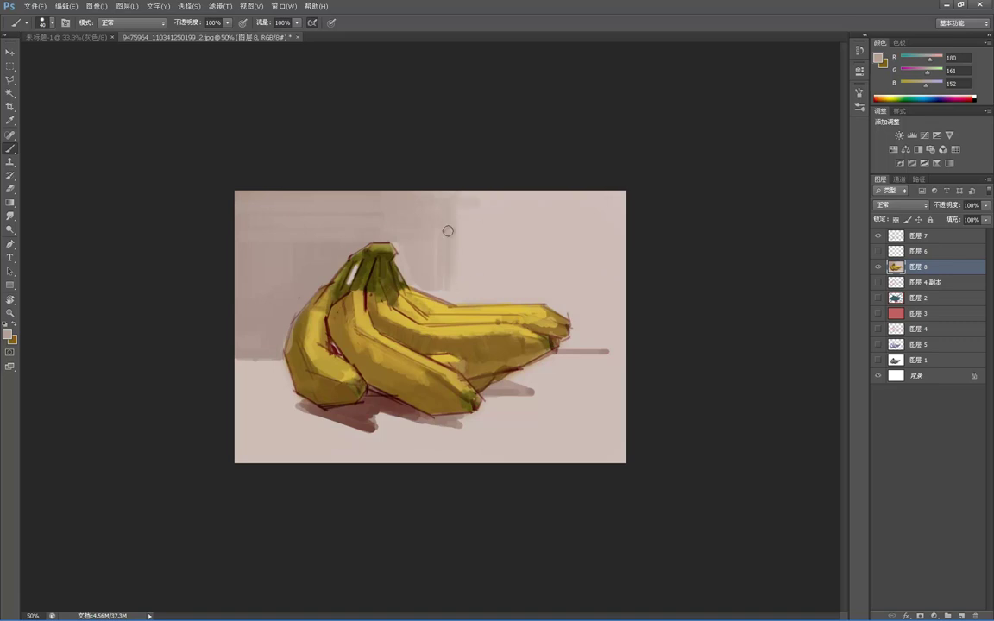
alt+click(251, 218)
drag(468, 204, 500, 259)
key(ctrl+alt+z)
key(ctrl+alt+z)
- Refine the shading and seams of the right-hand bananas with a smaller brush and sampled browns, brightening their lit parts with yellow RGB 217, 189, 65
alt+click(474, 355)
key(bracketleft)
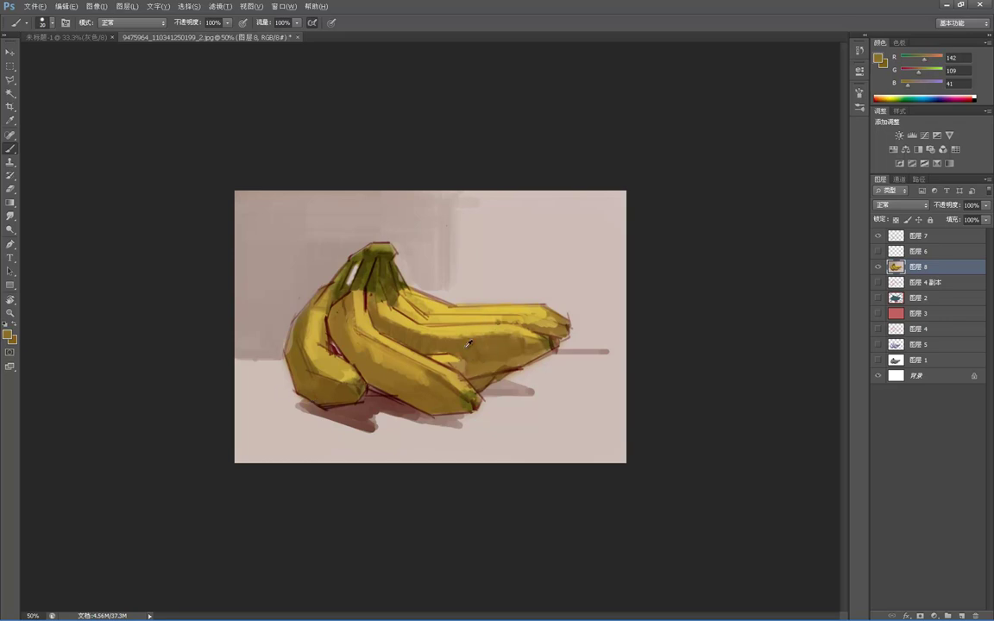
alt+click(506, 364)
alt+click(499, 365)
alt+click(370, 315)
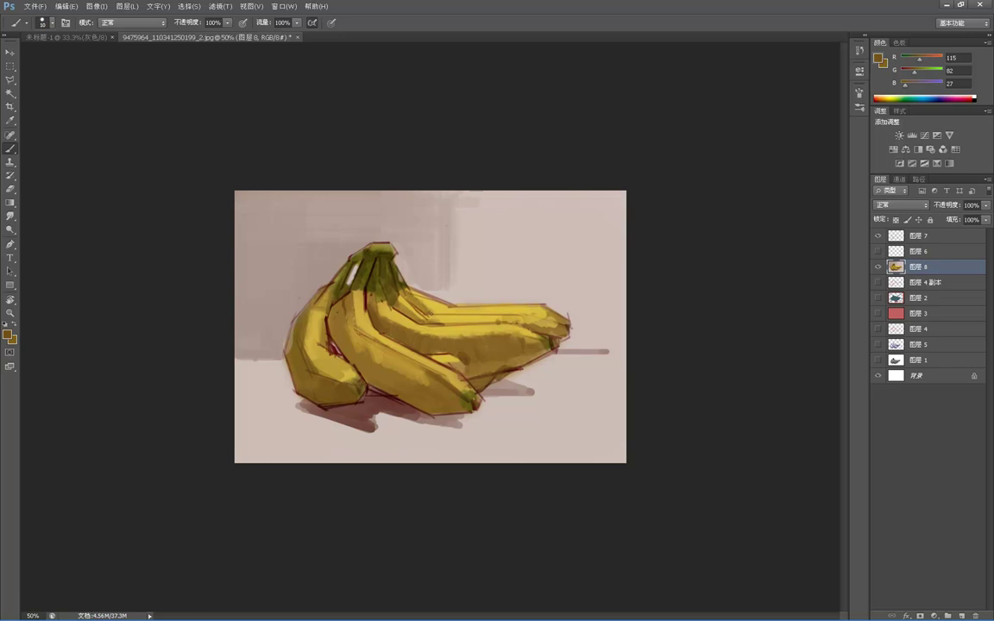
alt+click(407, 282)
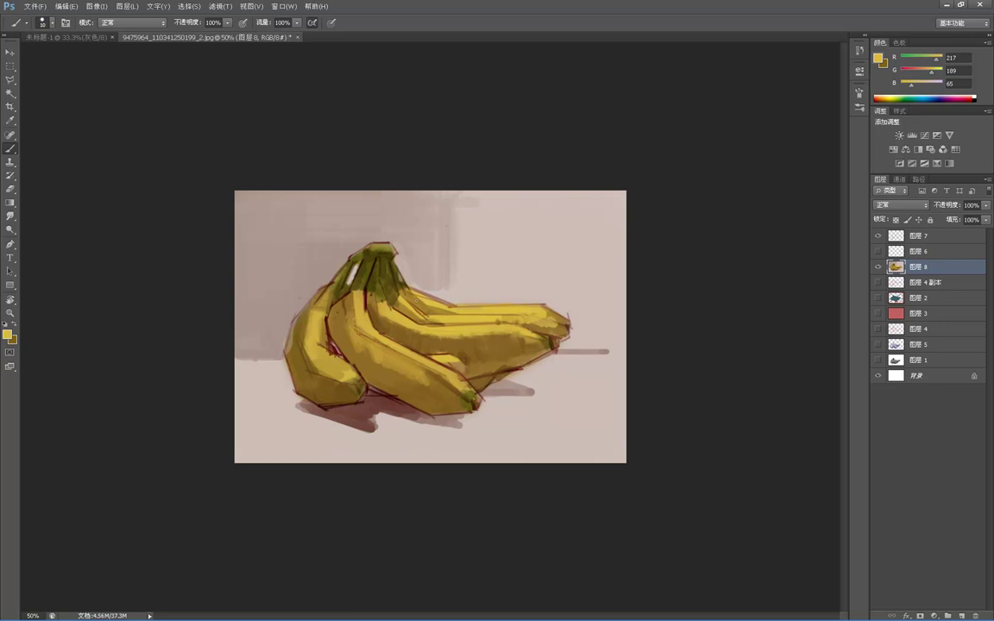
alt+click(438, 305)
- Darken the banana tips with brown RGB 78, 46, 16 and add olive RGB 124, 112, 34 to the small tip behind the front banana
alt+click(557, 339)
alt+click(500, 302)
drag(555, 342, 554, 340)
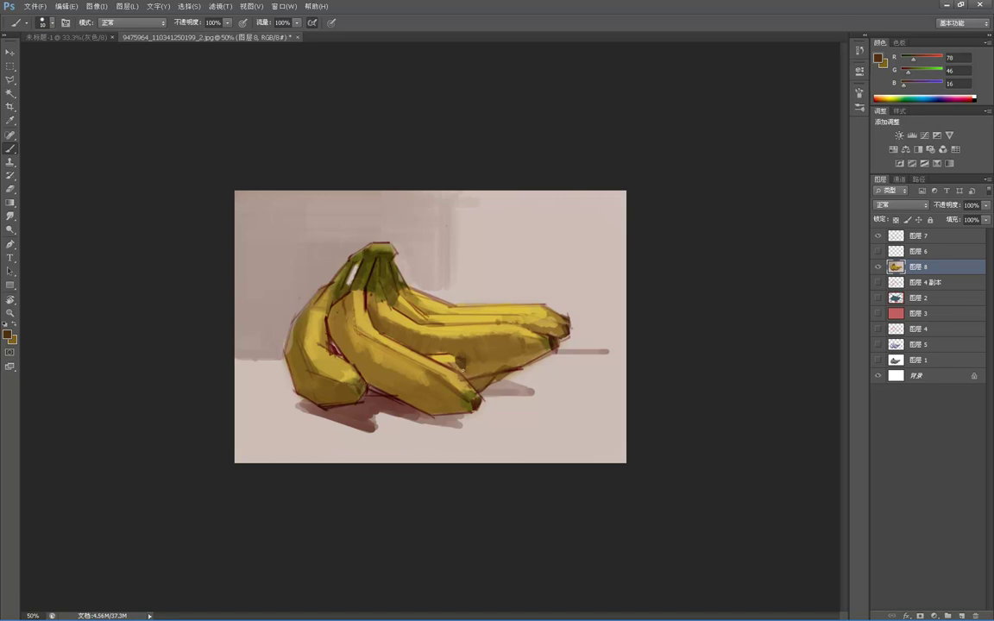
alt+click(501, 368)
alt+click(472, 393)
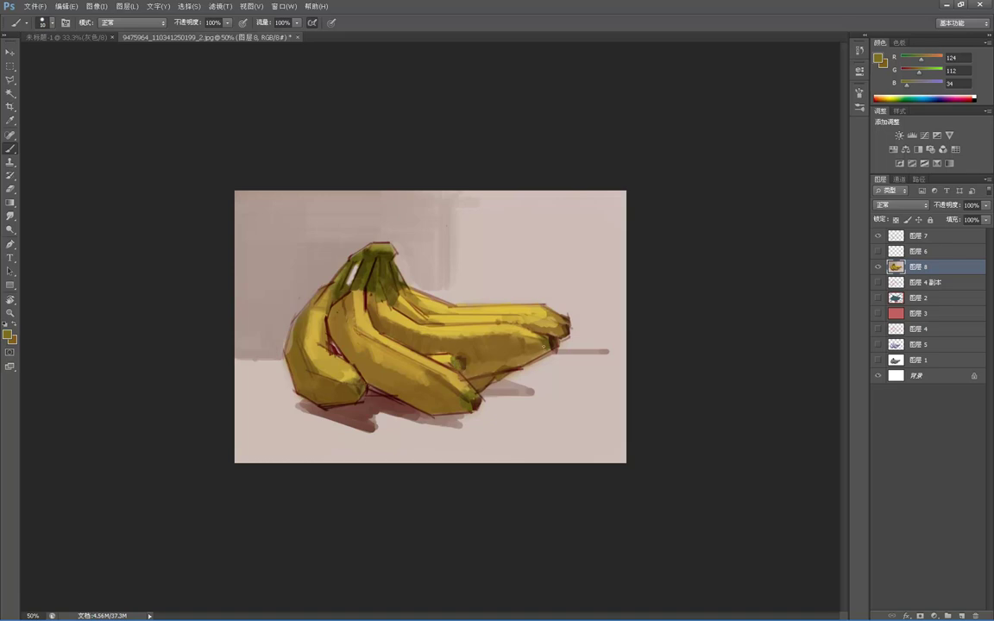
- Blend the underside of the lower right banana with sampled ochres RGB 174, 143, 53 and RGB 150, 118, 47
alt+click(530, 355)
alt+click(517, 349)
alt+click(521, 327)
alt+click(515, 336)
drag(480, 367, 505, 369)
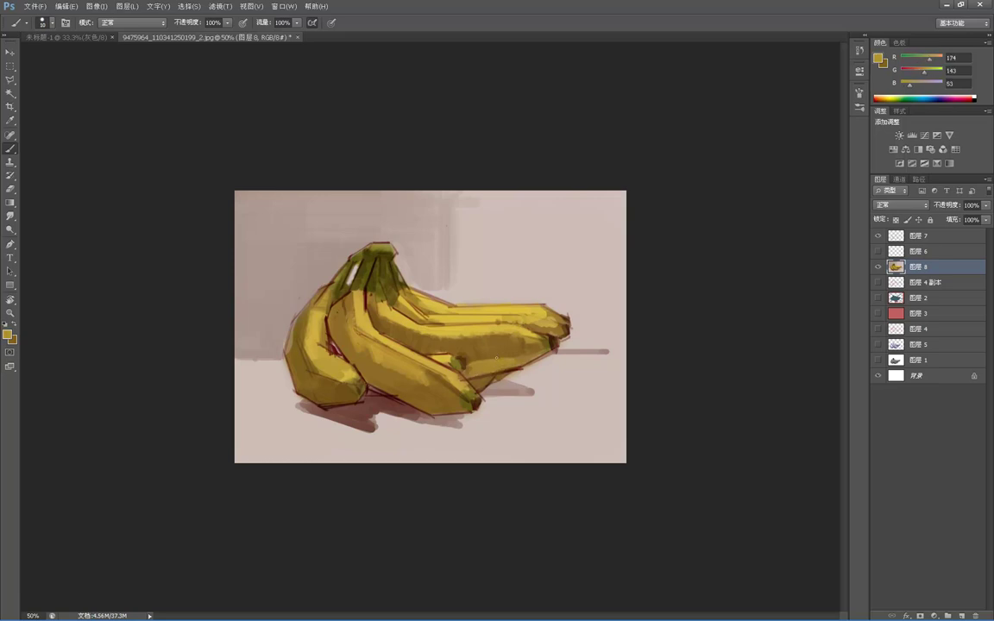
alt+click(480, 369)
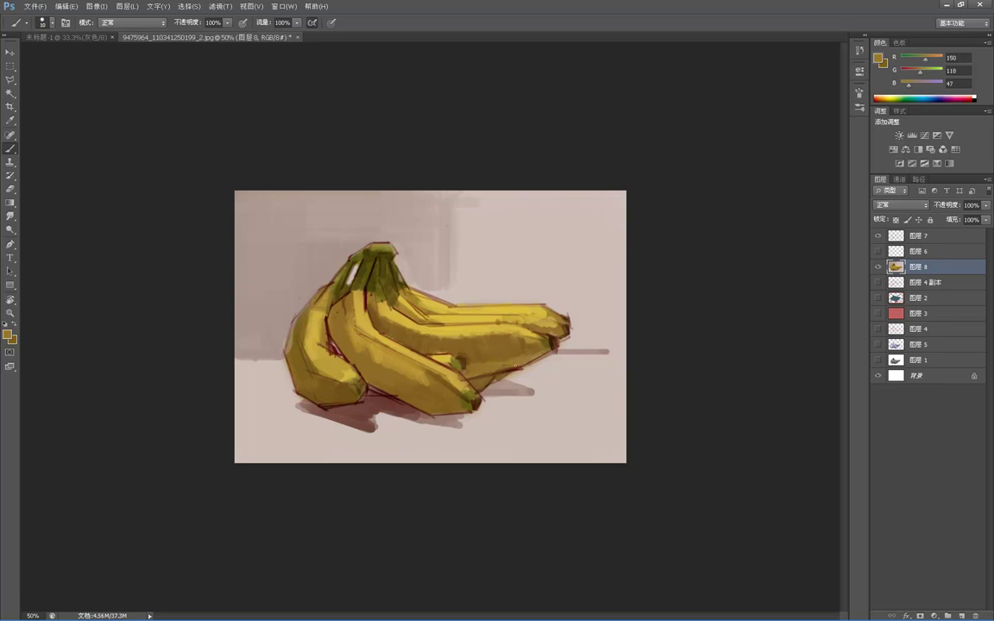
- Refine the small banana tip and lower right banana with yellow-ochre RGB 187, 160, 36 and sampled browns
alt+click(510, 321)
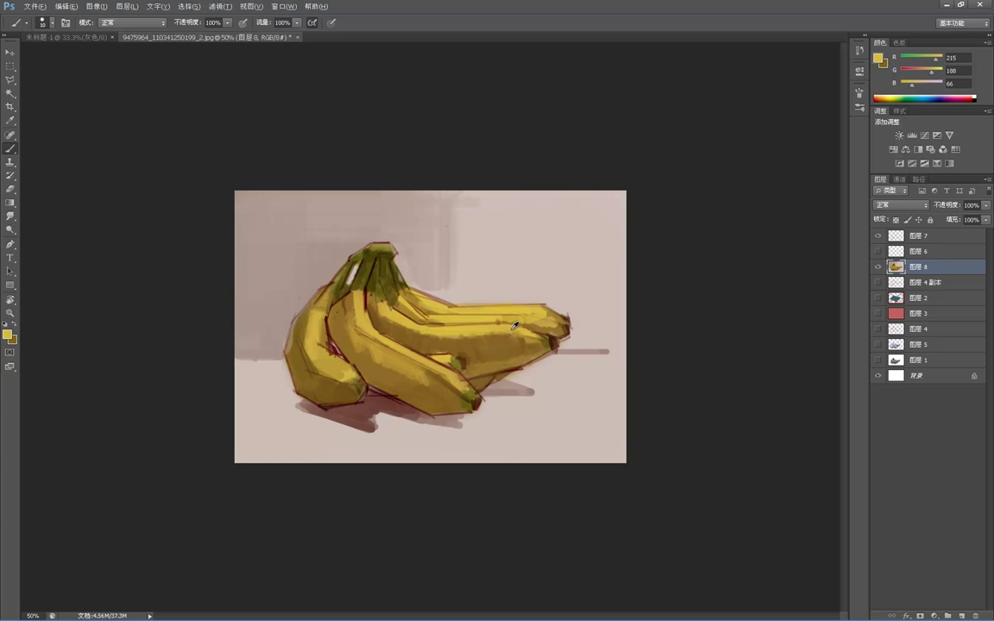
click(7, 334)
click(480, 370)
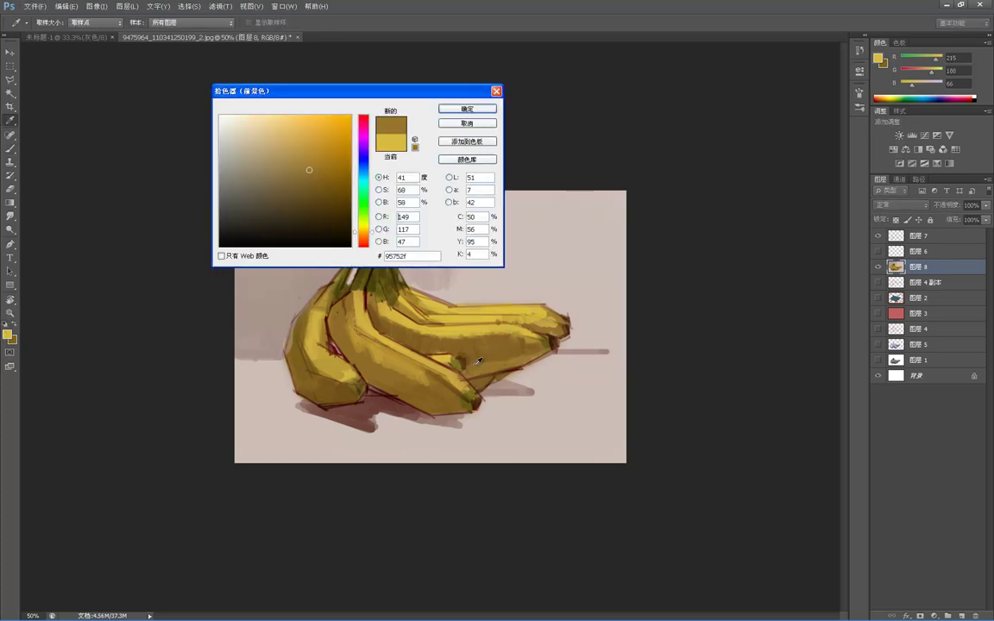
drag(372, 232, 374, 231)
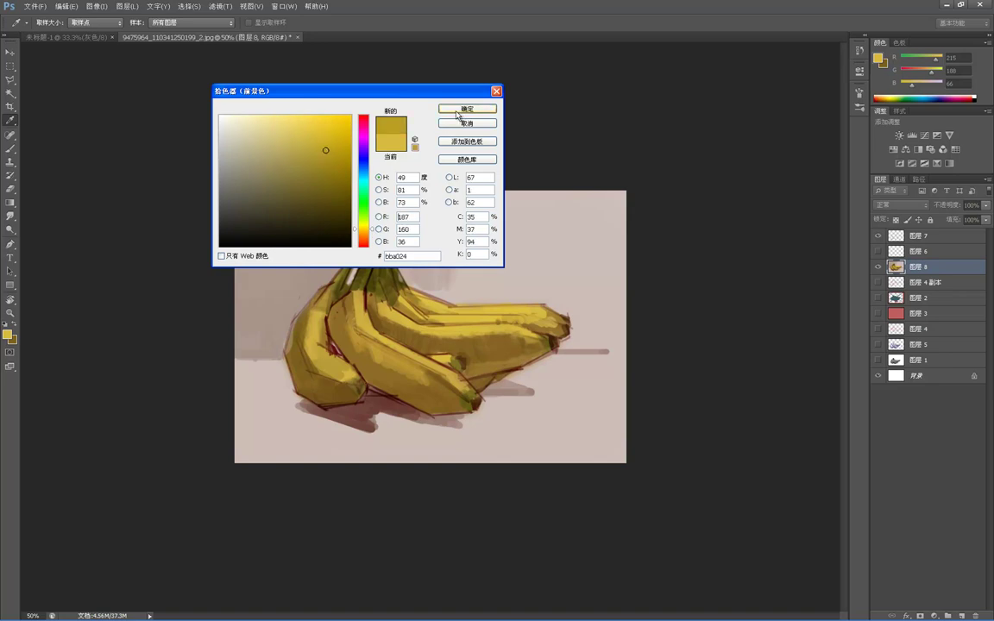
click(467, 109)
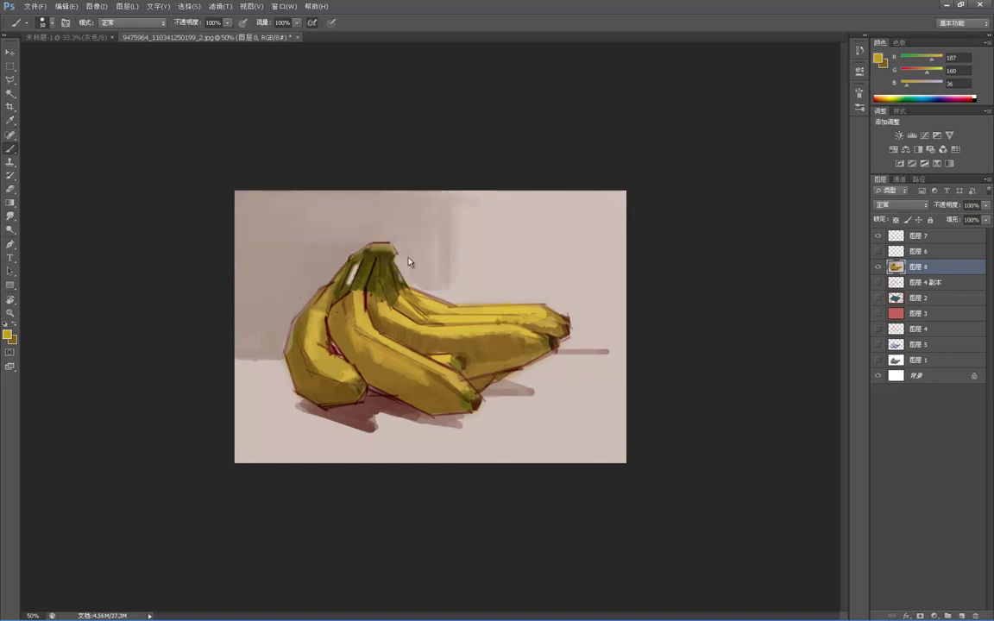
alt+click(488, 364)
alt+click(473, 370)
alt+click(484, 349)
alt+click(467, 357)
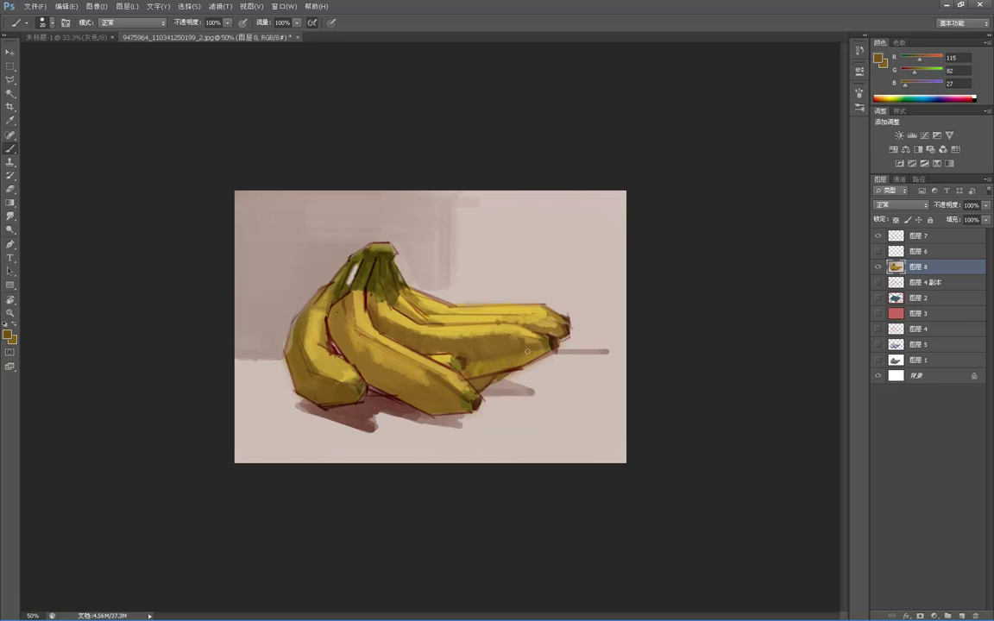
- Compare the painting with the underlying line sketch by toggling the visibility of layer 图层 8
click(878, 267)
click(878, 267)
click(878, 267)
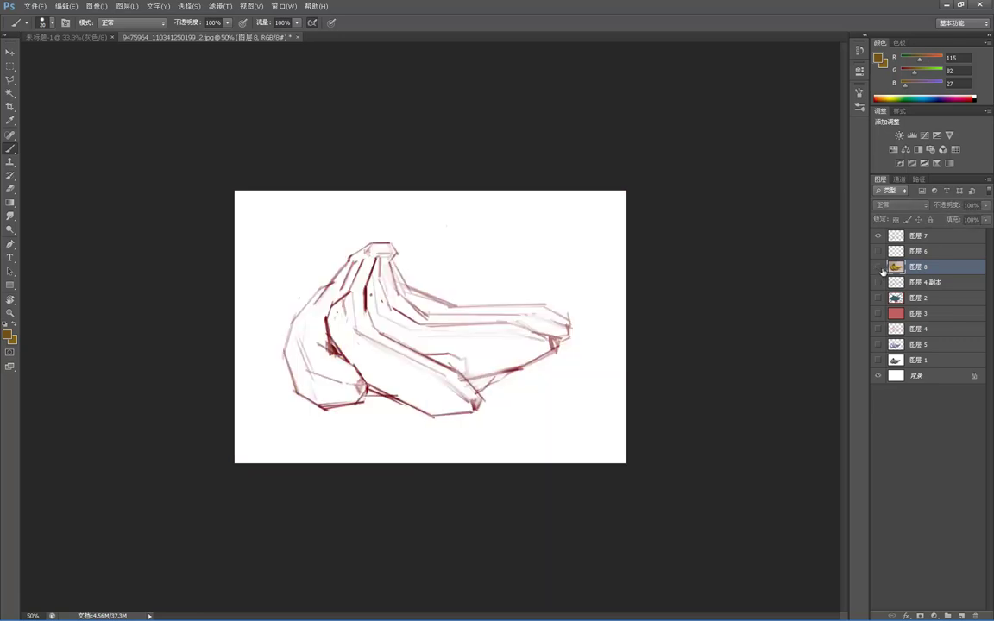
click(878, 268)
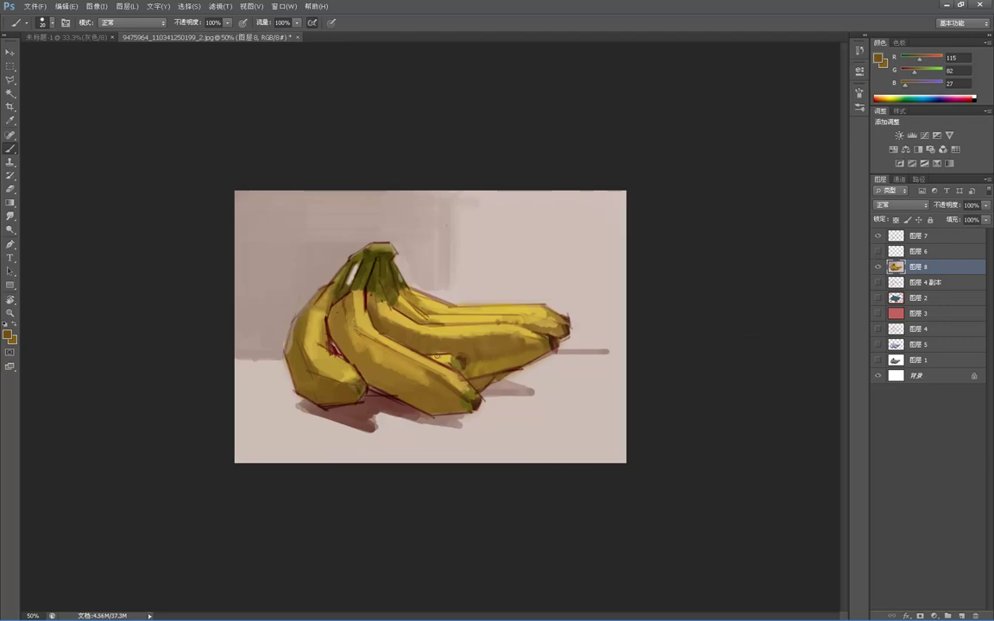
- Choose the 77-pixel flat brush, reduce it to 45, and blend the upper surface of the middle banana with sampled yellows
right_click(393, 299)
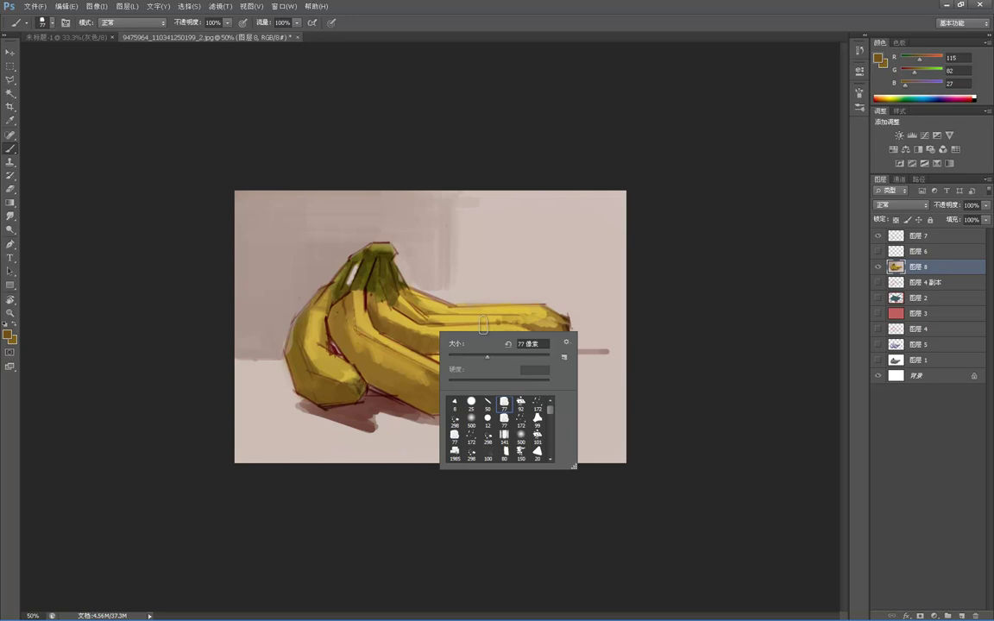
double_click(503, 402)
alt+click(473, 336)
key([)
key([)
key([)
key([)
alt+click(407, 322)
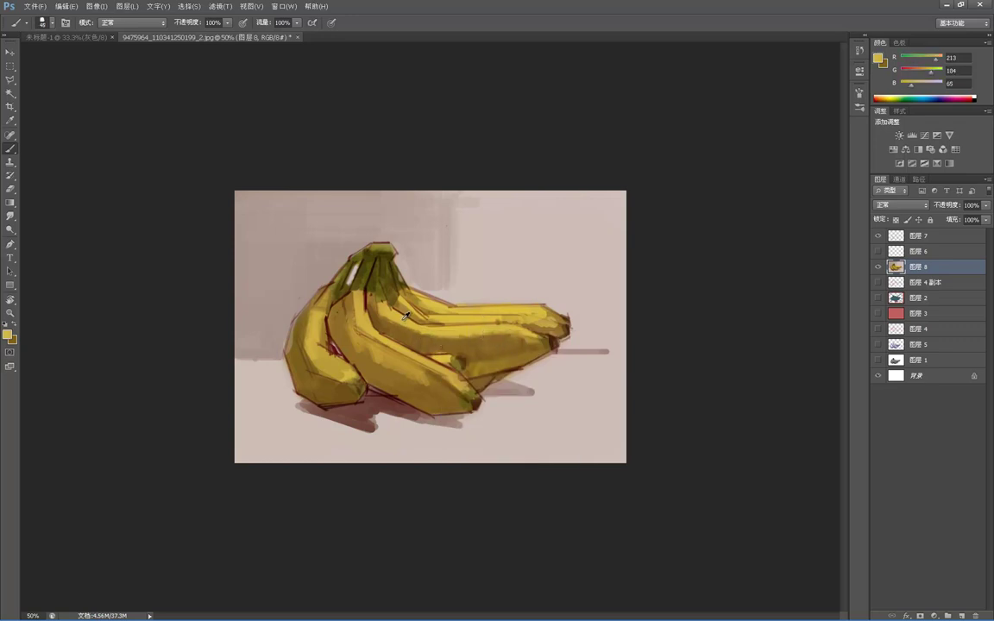
drag(393, 320, 402, 325)
alt+click(407, 327)
alt+click(424, 329)
mouse_move(426, 332)
mouse_down()
mouse_move(447, 337)
mouse_move(419, 342)
mouse_move(463, 337)
mouse_up()
alt+click(467, 333)
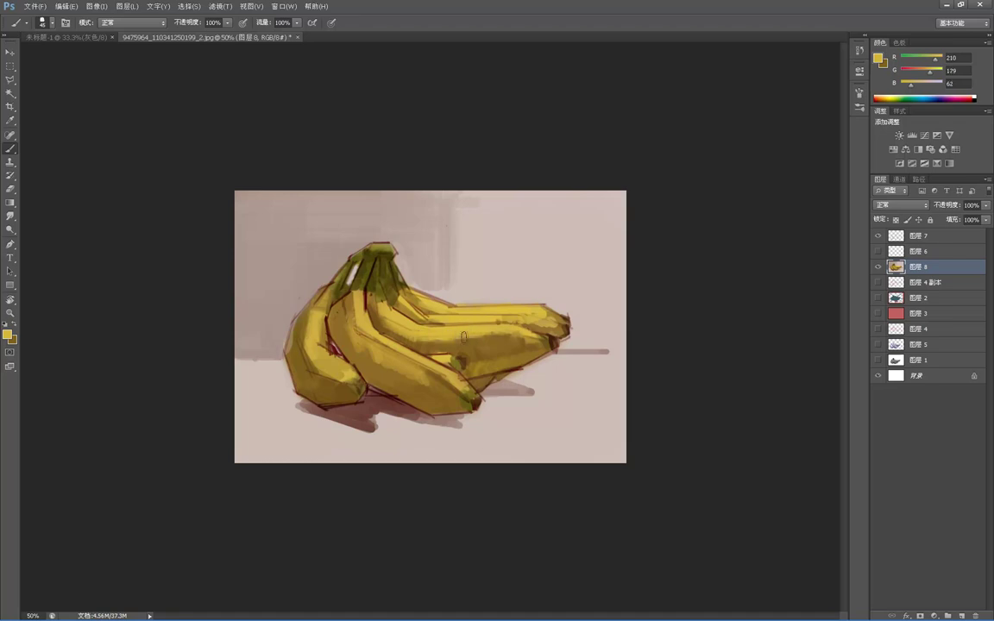
- Refine the upper right bananas' seam and tip at brush size 25 with brown RGB 145, 113, 46 and yellow RGB 219, 192, 65
alt+click(510, 317)
key(bracketleft)
key(bracketleft)
key(bracketleft)
key(bracketleft)
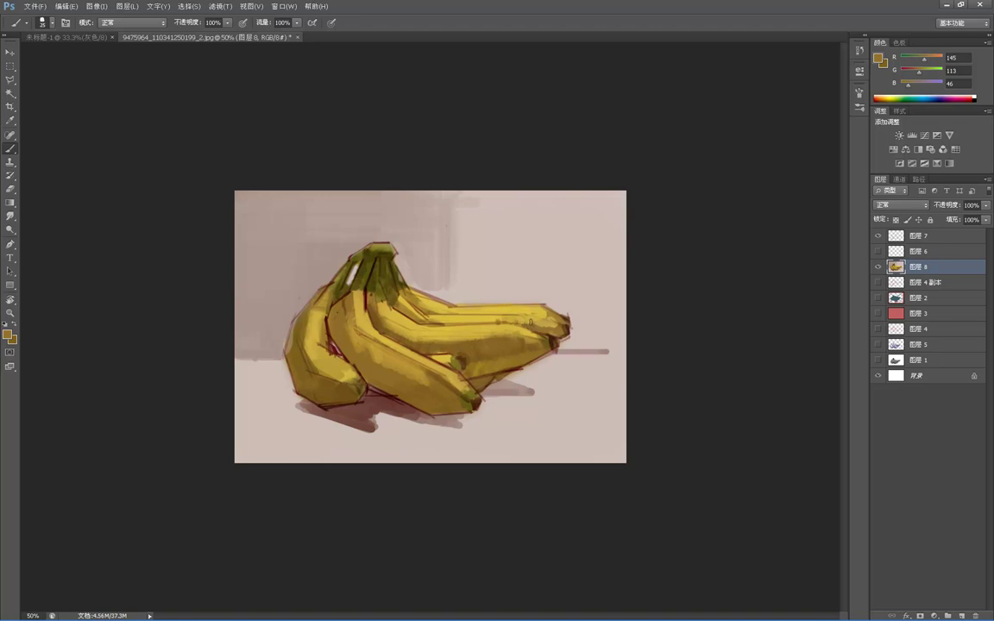
mouse_move(534, 326)
mouse_down()
mouse_move(513, 322)
mouse_move(545, 321)
mouse_up()
alt+click(455, 277)
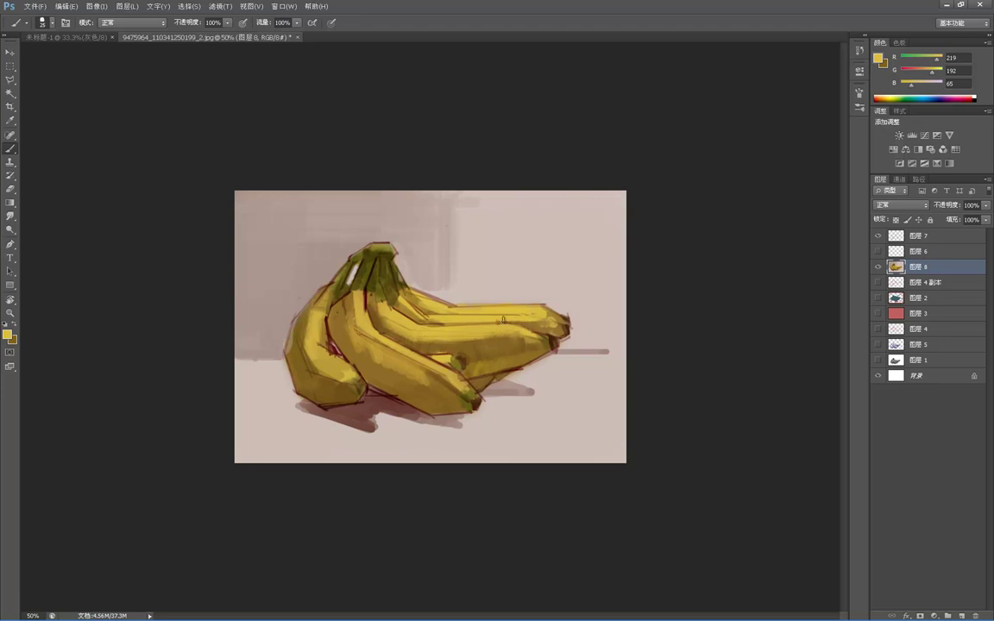
alt+click(558, 310)
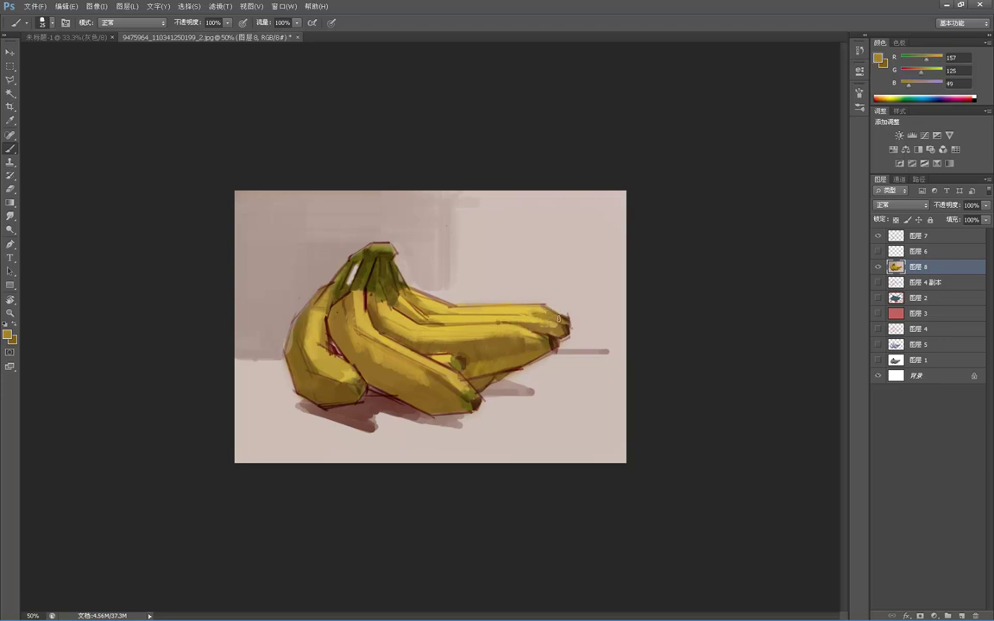
alt+click(494, 306)
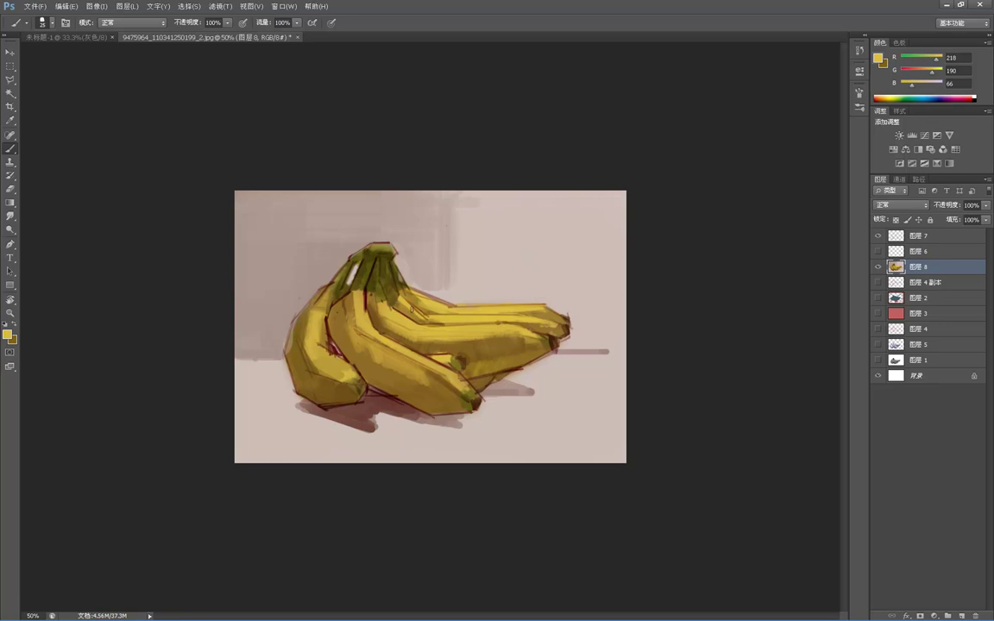
- Warm the shaded underside of the right-hand bananas with reddish brown RGB 130, 77, 35, blending sampled tones at brush size 40
alt+click(456, 343)
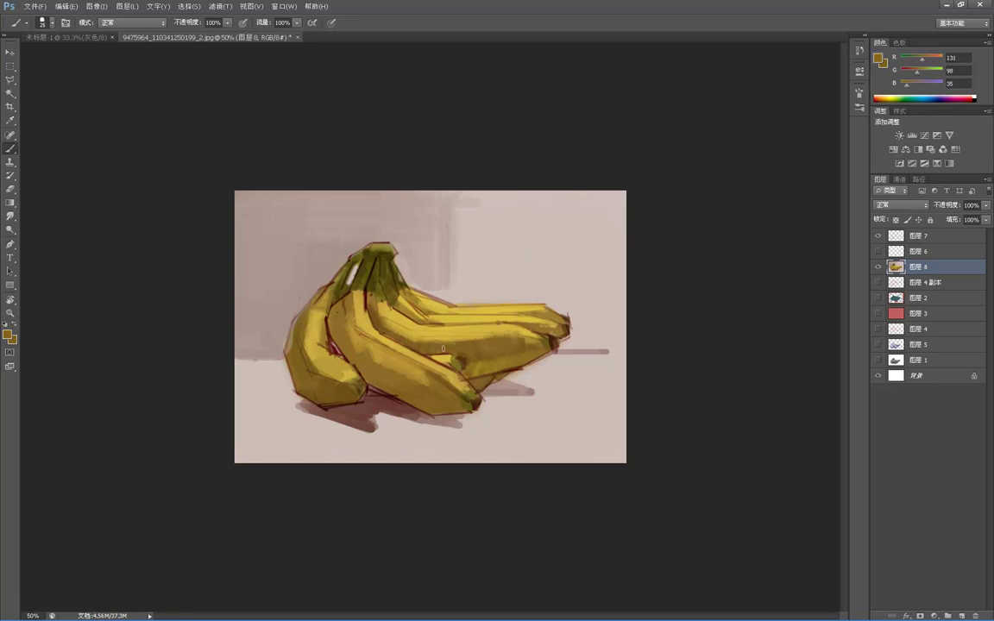
click(8, 336)
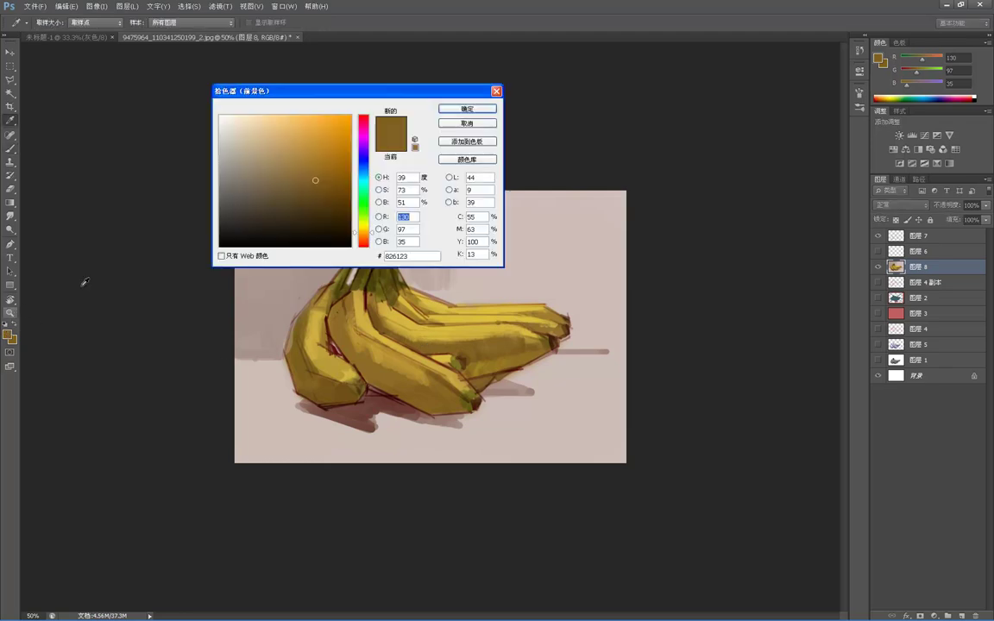
click(363, 237)
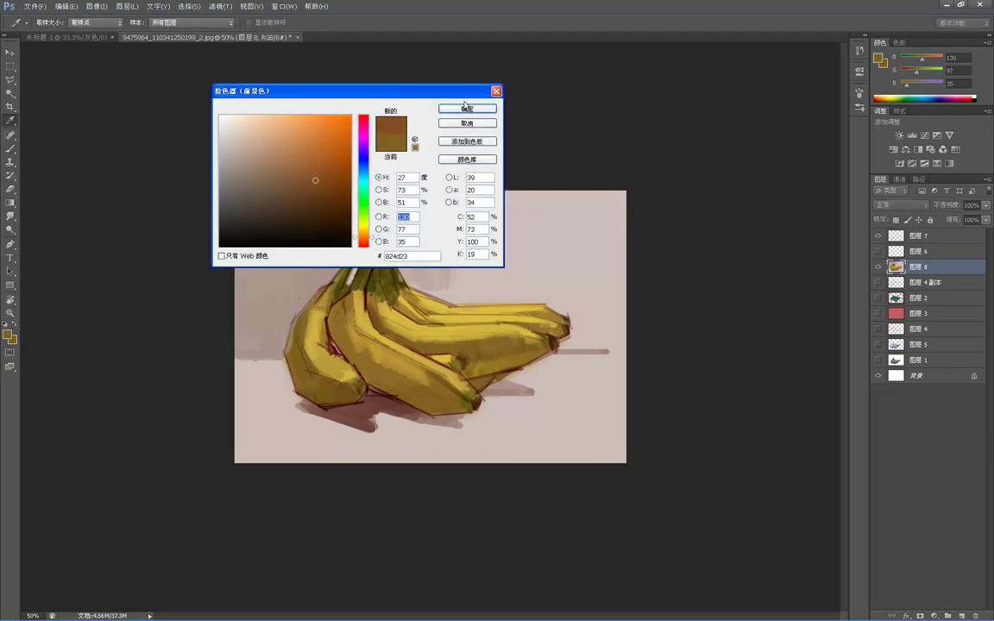
click(466, 108)
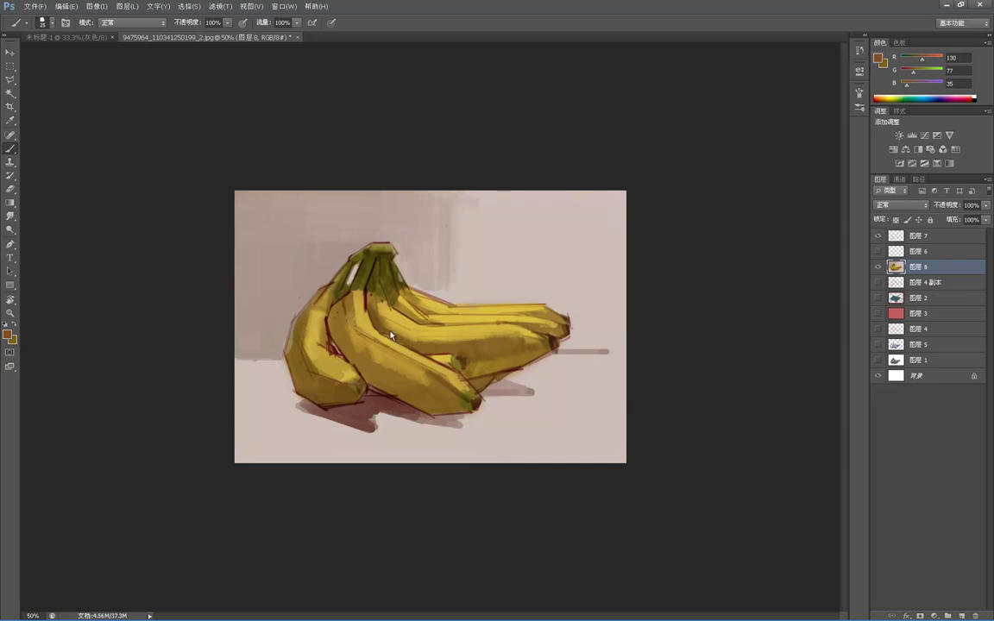
alt+click(382, 331)
key(bracketright)
key(bracketright)
key(bracketright)
drag(454, 344, 470, 351)
alt+click(503, 351)
alt+click(465, 300)
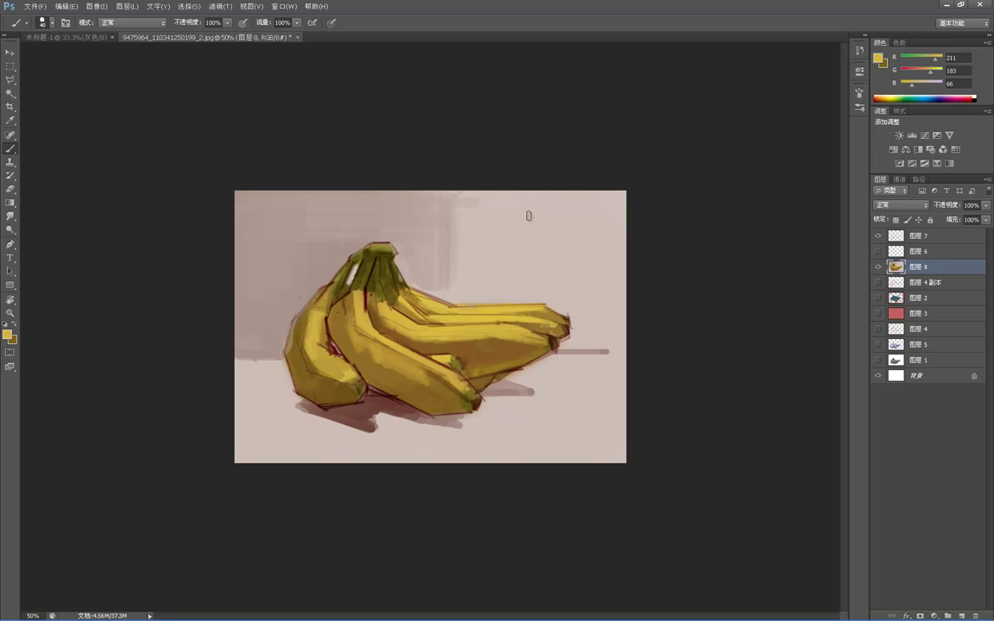
- Deepen the left stem and the stem crown with dark olive RGB 75, 67, 13 and sampled greens at brush size 30
alt+click(367, 301)
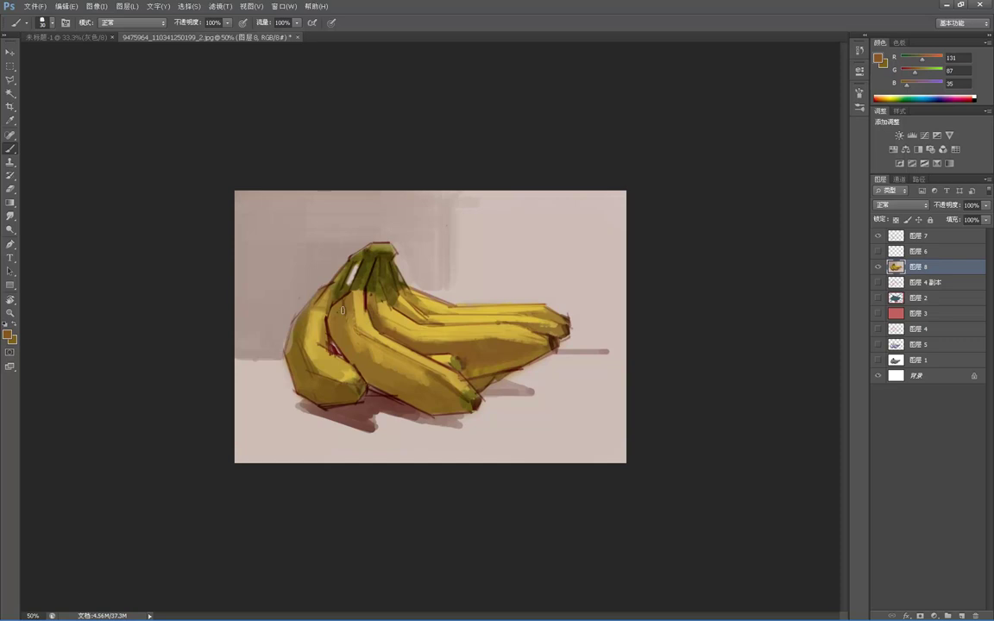
alt+click(329, 279)
drag(345, 273, 323, 288)
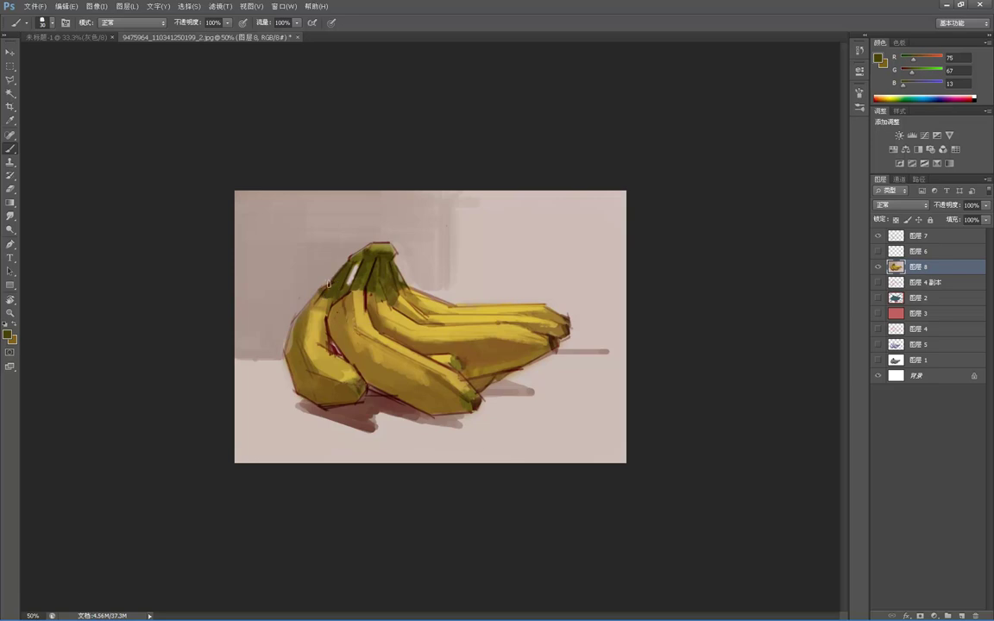
alt+click(385, 246)
alt+click(387, 247)
mouse_move(390, 247)
mouse_down()
mouse_move(368, 253)
mouse_move(396, 252)
mouse_up()
alt+click(371, 251)
- Darken the tip of the left banana with dark brown RGB 72, 48, 12 and sampled tones
alt+click(355, 382)
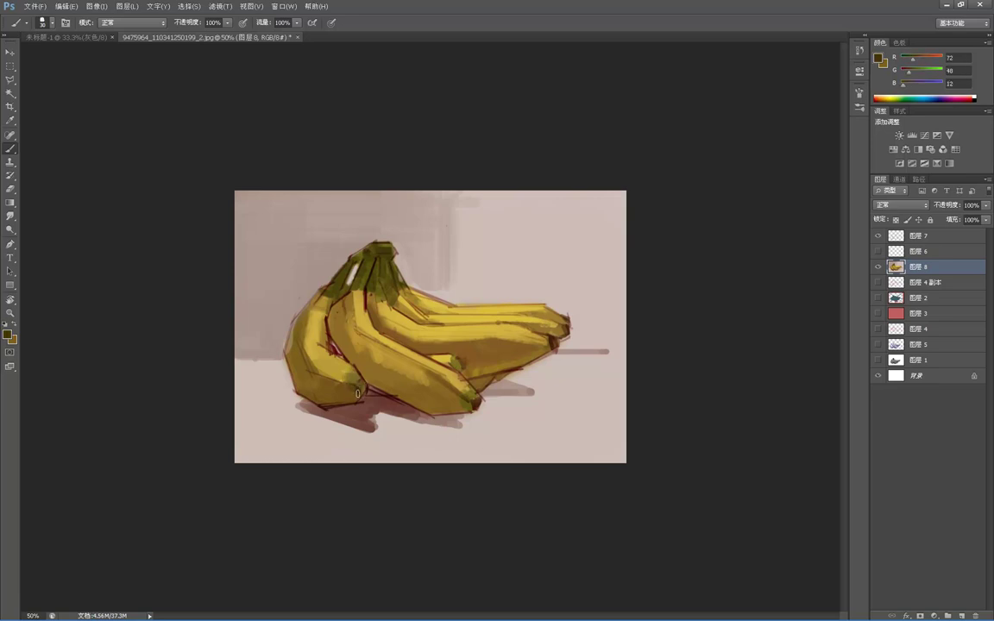
alt+click(355, 396)
alt+click(364, 392)
drag(362, 390, 362, 381)
- Shade the left side of the front banana with sampled browns RGB 122, 96, 29 and RGB 117, 84, 27
alt+click(301, 324)
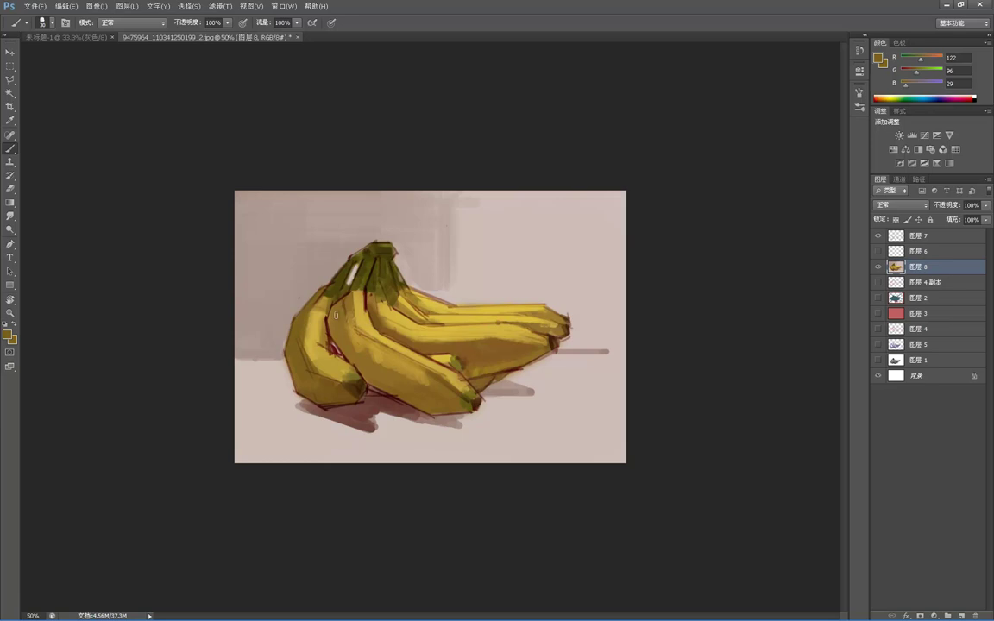
alt+click(334, 278)
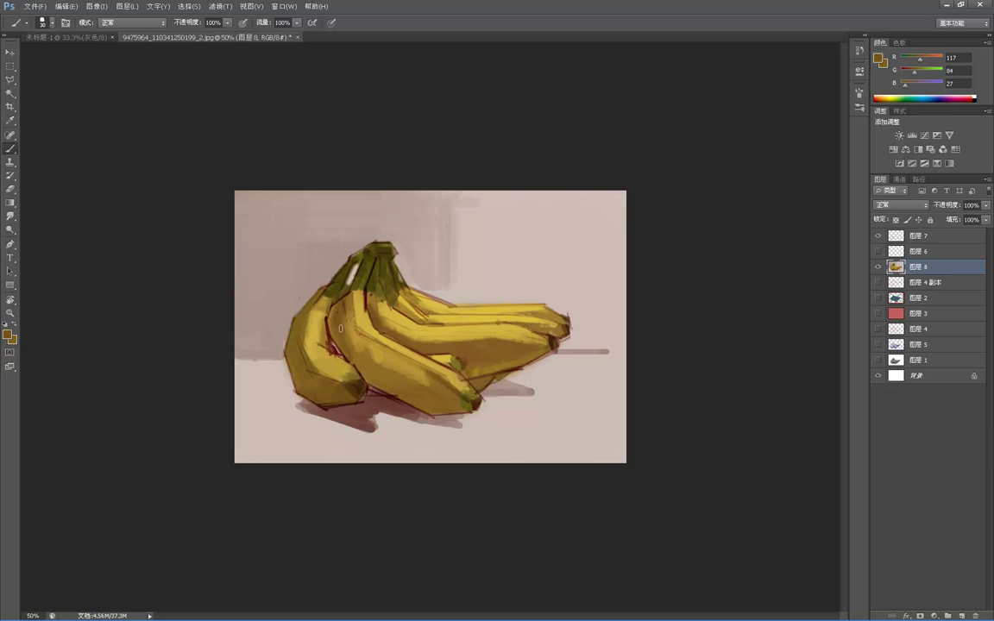
alt+click(379, 368)
alt+click(365, 356)
drag(368, 346, 373, 366)
alt+click(346, 338)
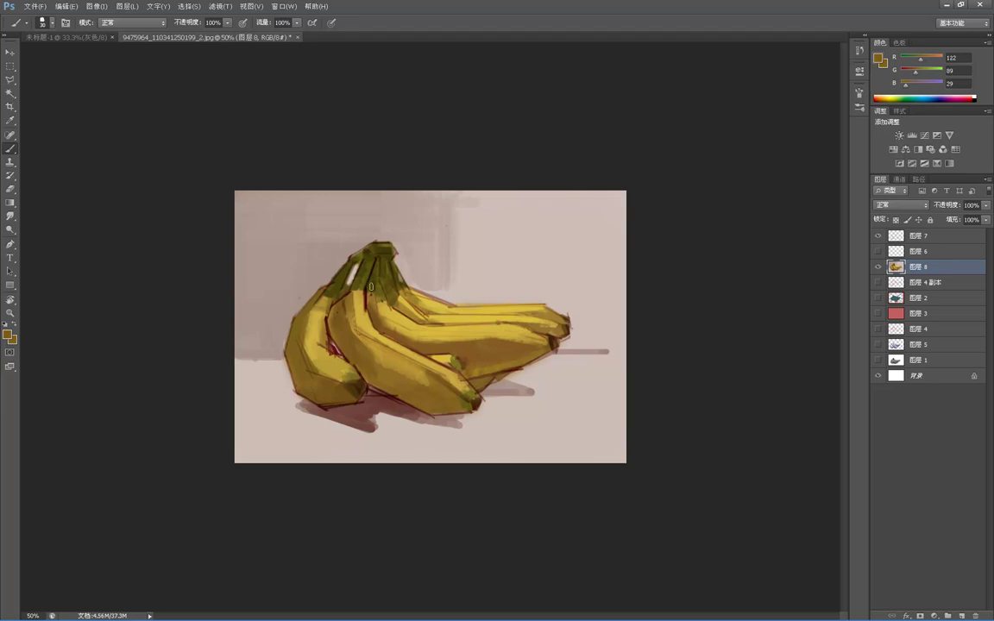
- Blend the front banana's light and shadow boundary with yellow RGB 211, 181, 65 and ochres RGB 141, 108, 36 and RGB 186, 150, 55
alt+click(335, 302)
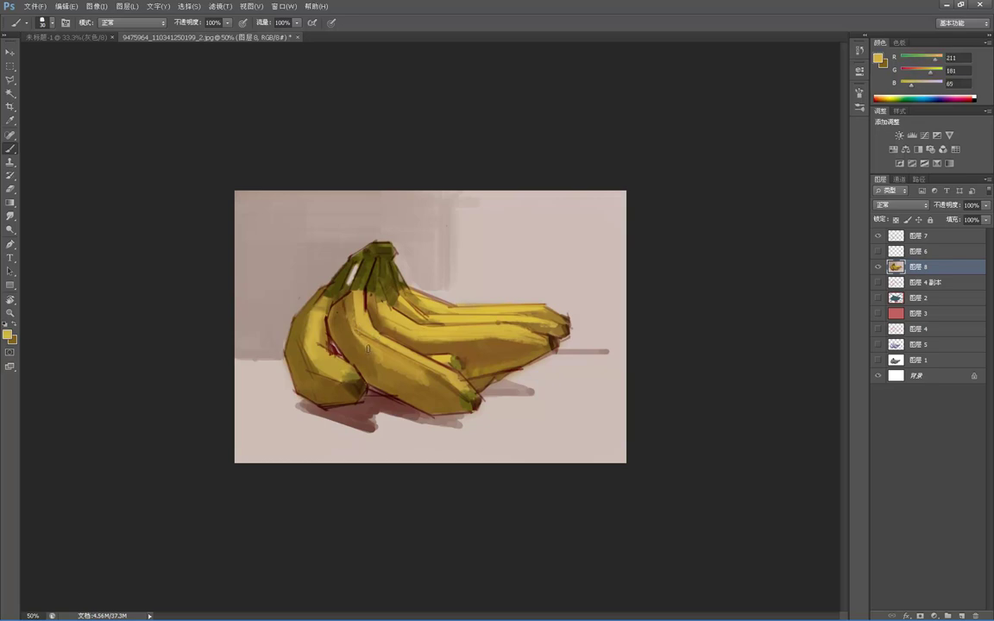
alt+click(365, 338)
alt+click(376, 364)
mouse_move(370, 361)
mouse_down()
mouse_move(414, 380)
mouse_move(375, 366)
mouse_move(420, 395)
mouse_move(386, 379)
mouse_up()
alt+click(406, 372)
alt+click(403, 376)
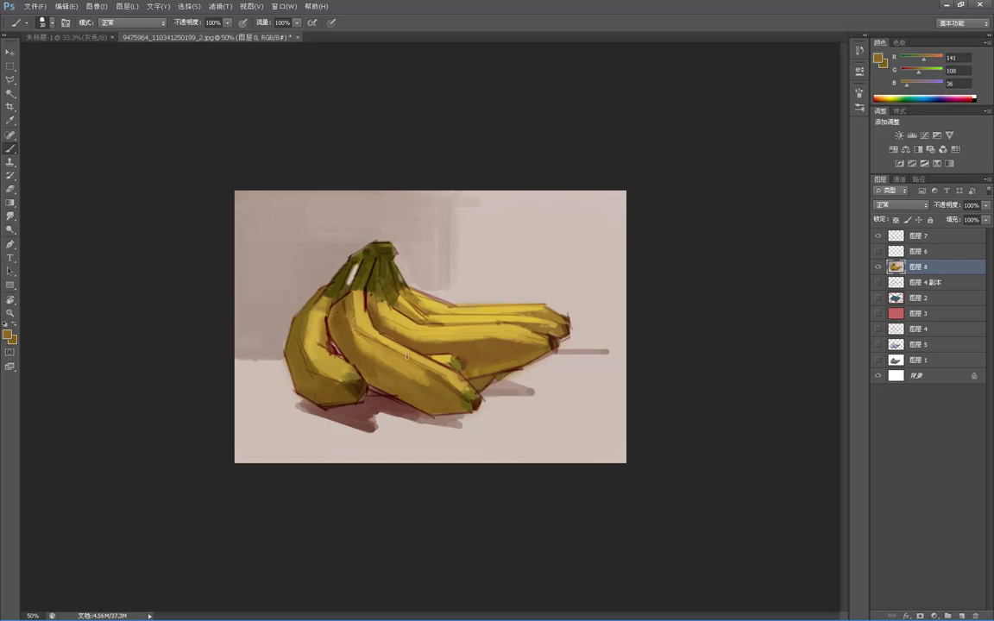
alt+click(441, 379)
alt+click(424, 368)
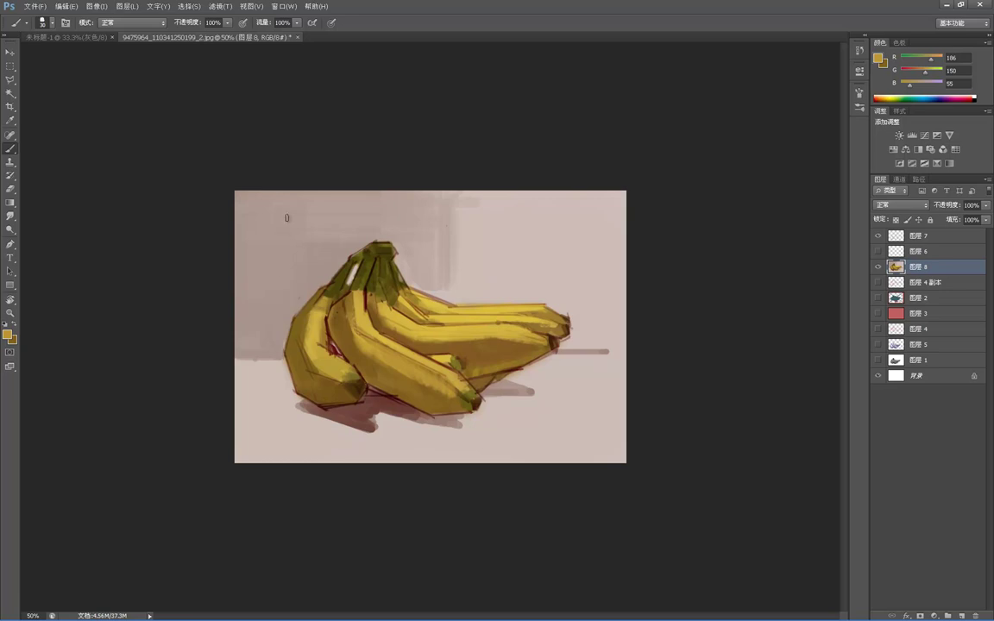
- Paint highlights along the lit surfaces of the bananas with pale yellow RGB 235, 207, 111
click(7, 335)
click(299, 132)
drag(300, 133, 289, 125)
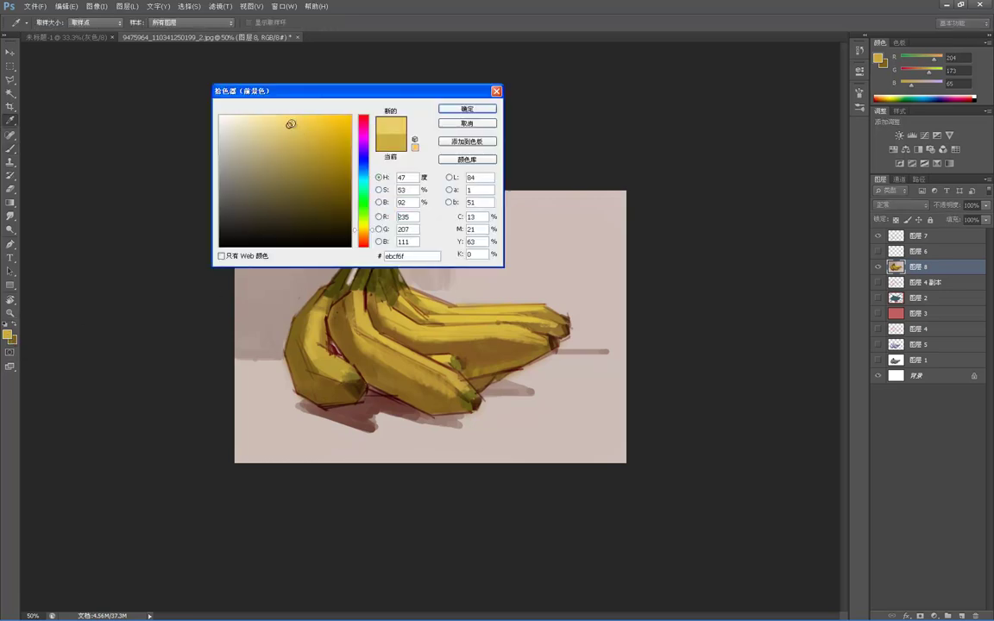
click(456, 109)
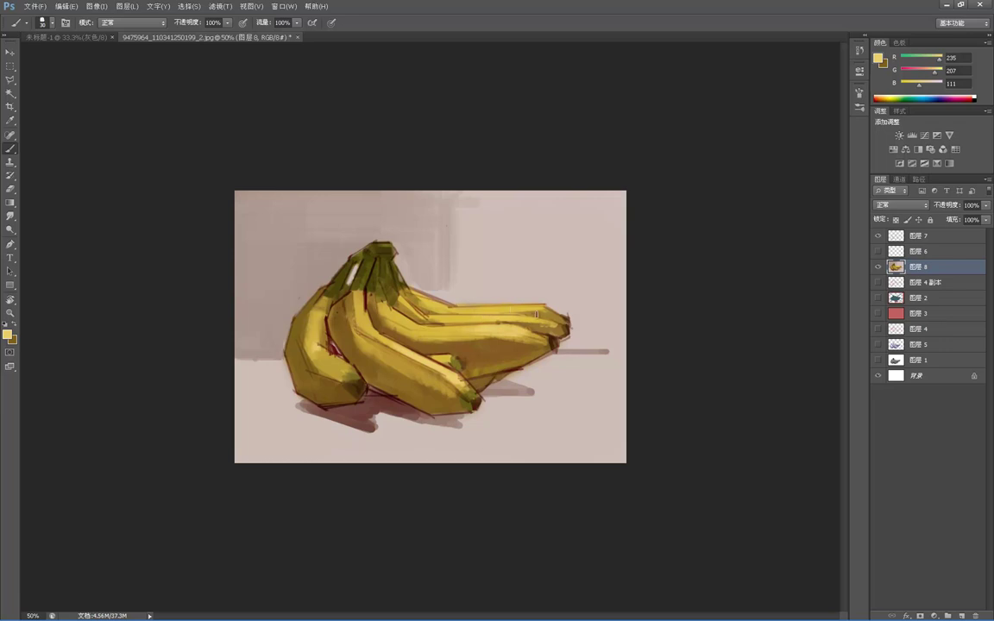
- Define the gaps and edges of the stems using a fine brush with dark brown RGB 62, 45, 10 and sampled tones
key(z)
alt+click(525, 283)
alt+click(525, 283)
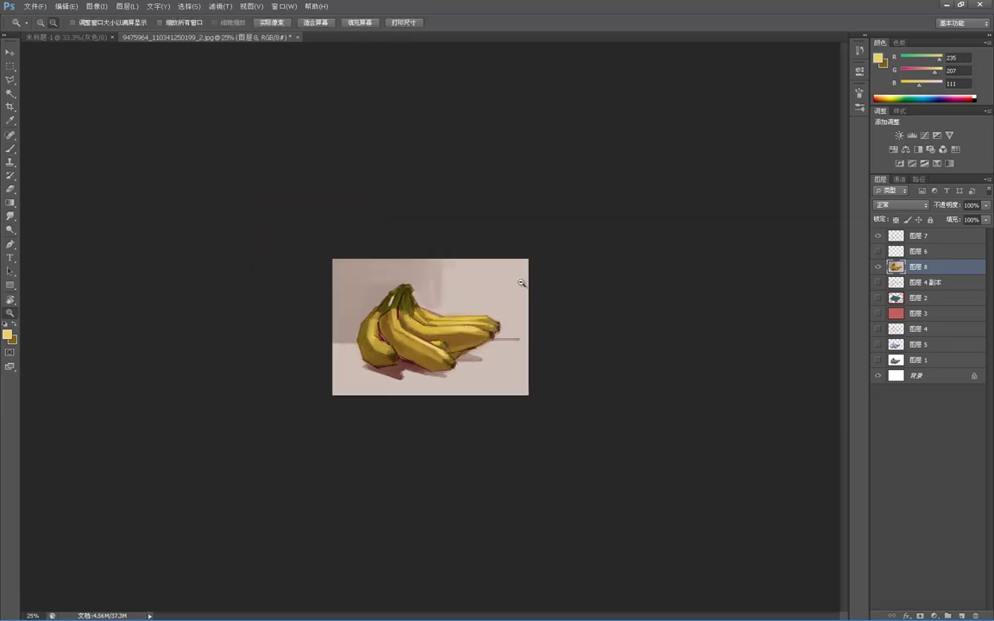
click(356, 278)
key(b)
alt+click(365, 263)
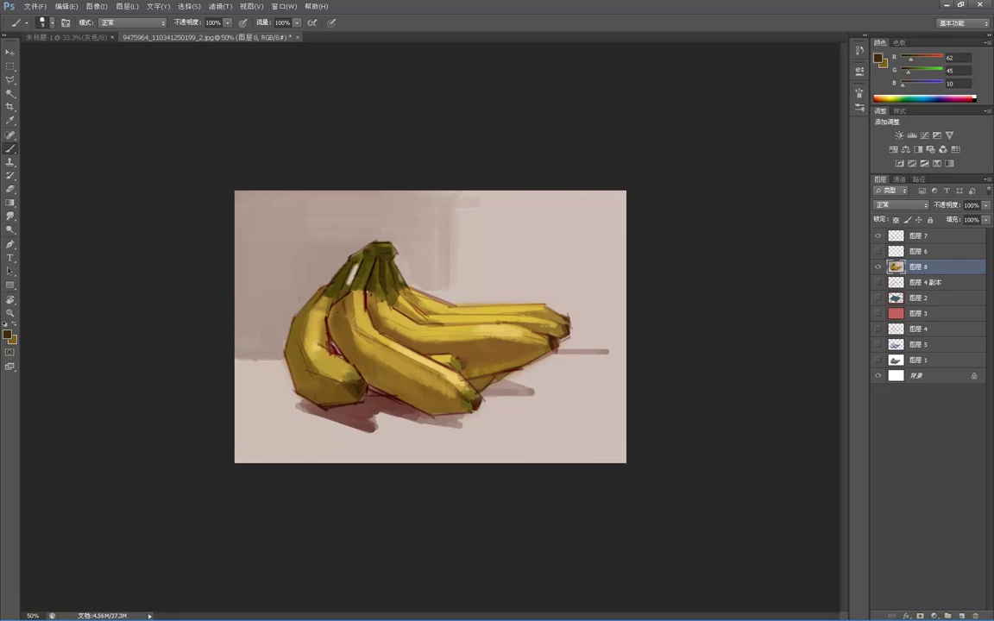
alt+click(372, 271)
alt+click(368, 277)
alt+click(377, 263)
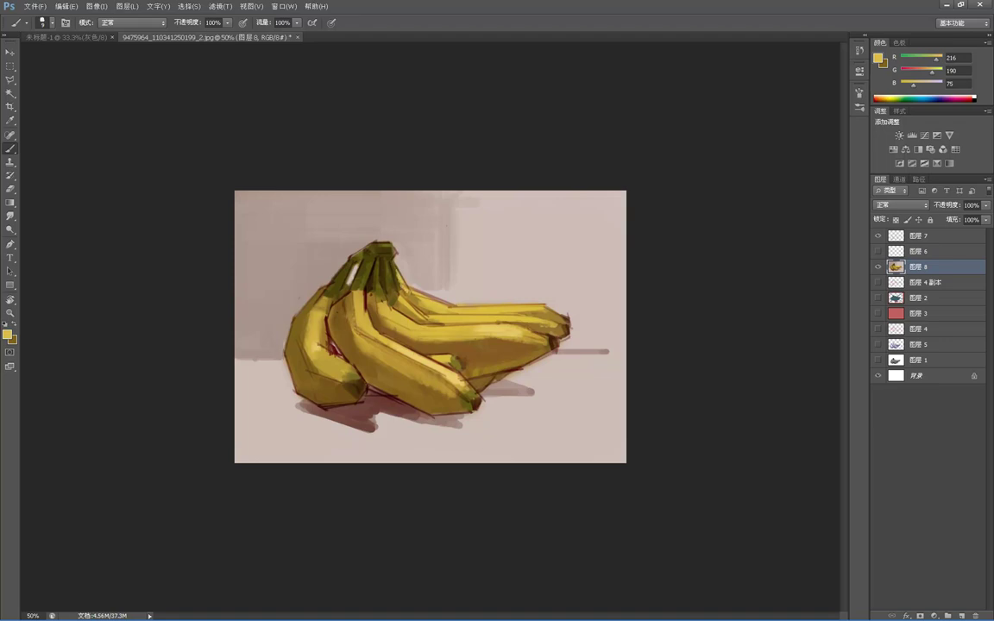
alt+click(401, 260)
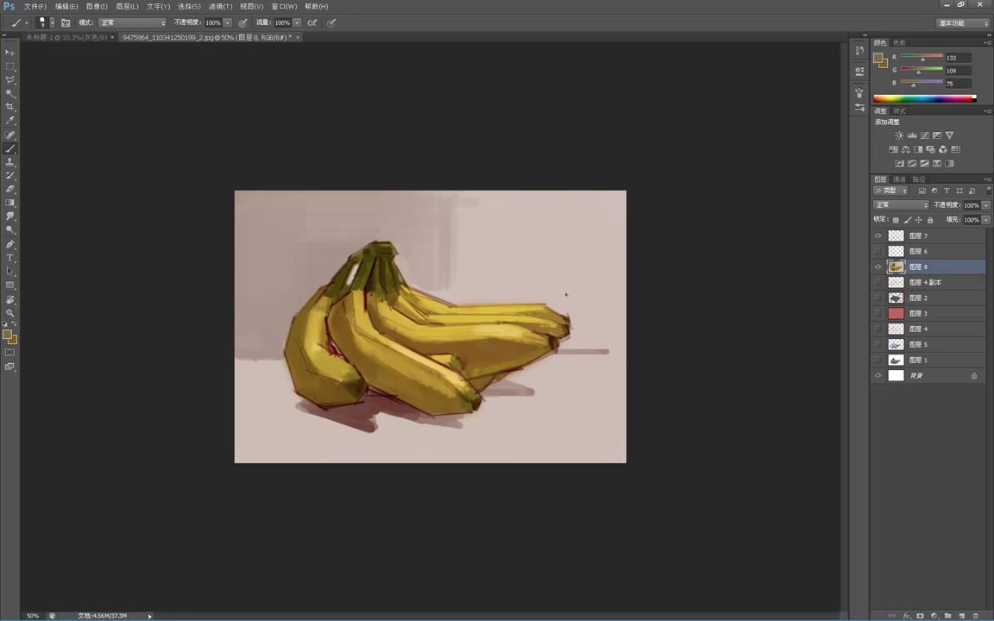
- Compare the painting with the line sketch by toggling the visibility of 图层 8 and 图层 6
click(877, 251)
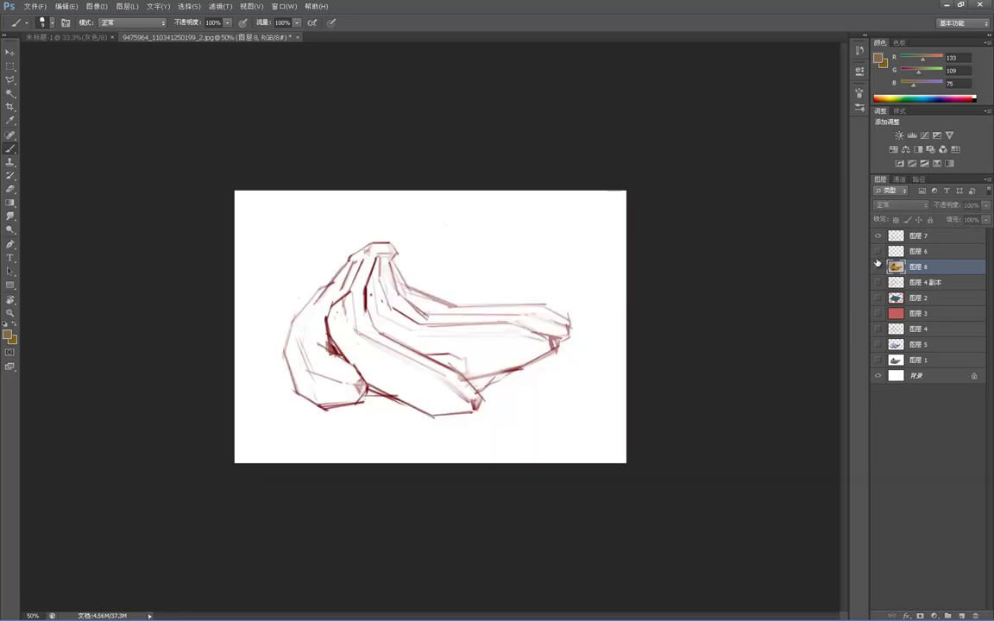
click(878, 267)
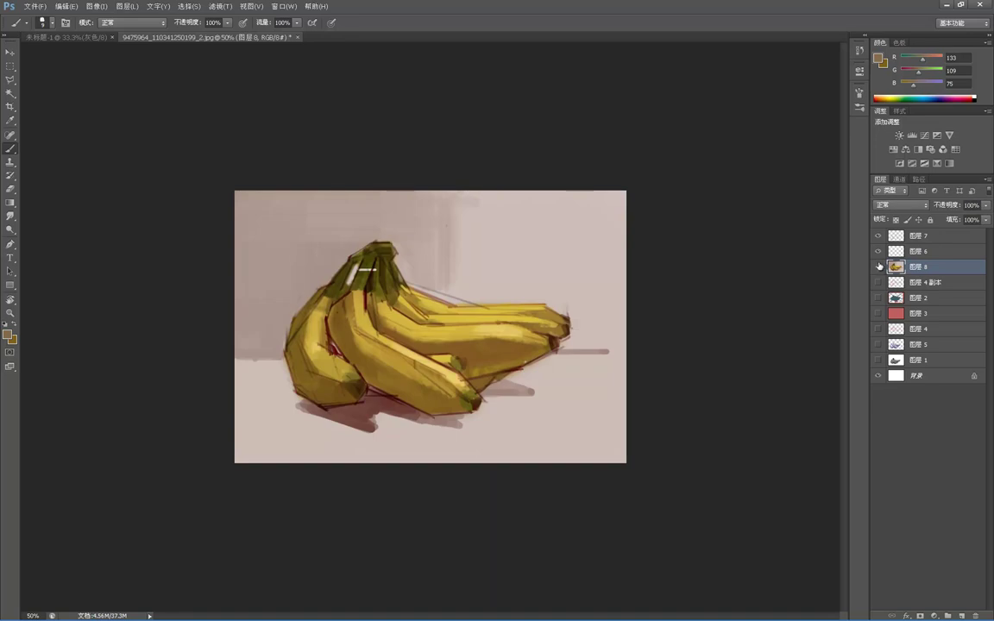
click(878, 267)
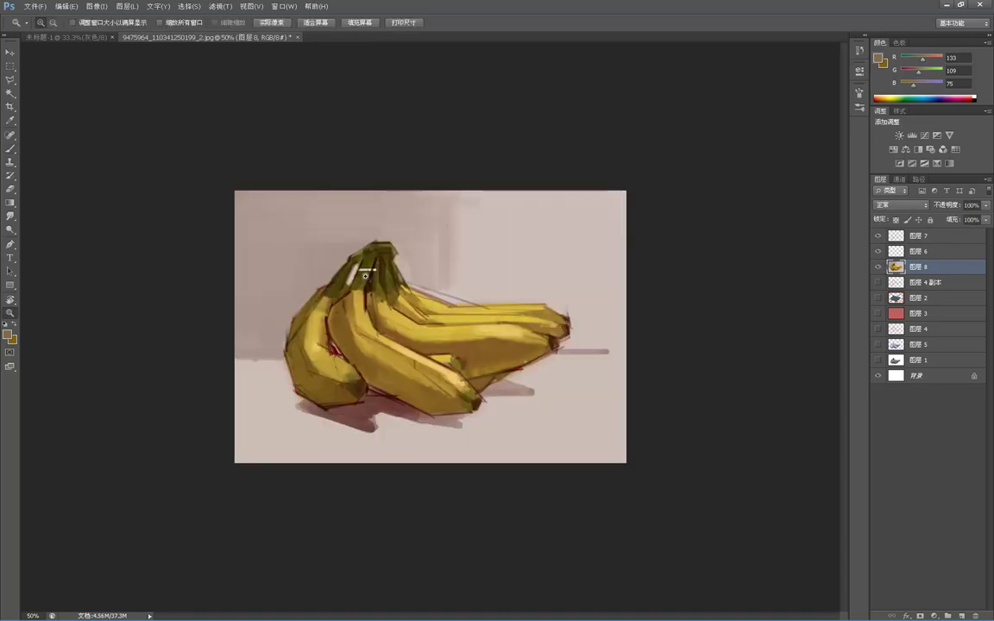
key(ctrl+plus)
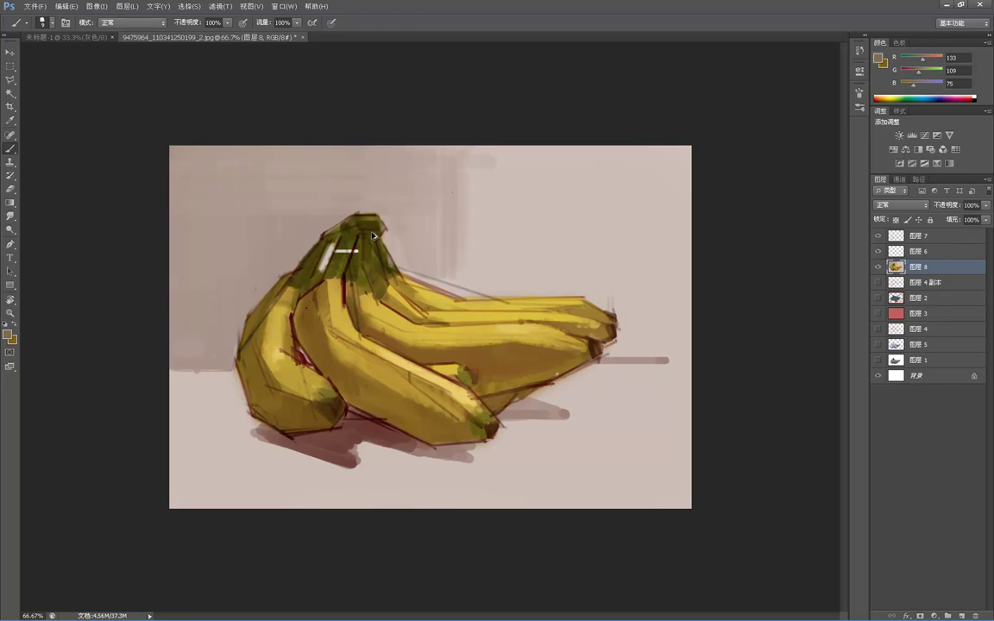
click(878, 251)
key(ctrl+z)
key(ctrl+z)
key(ctrl+z)
key(ctrl+z)
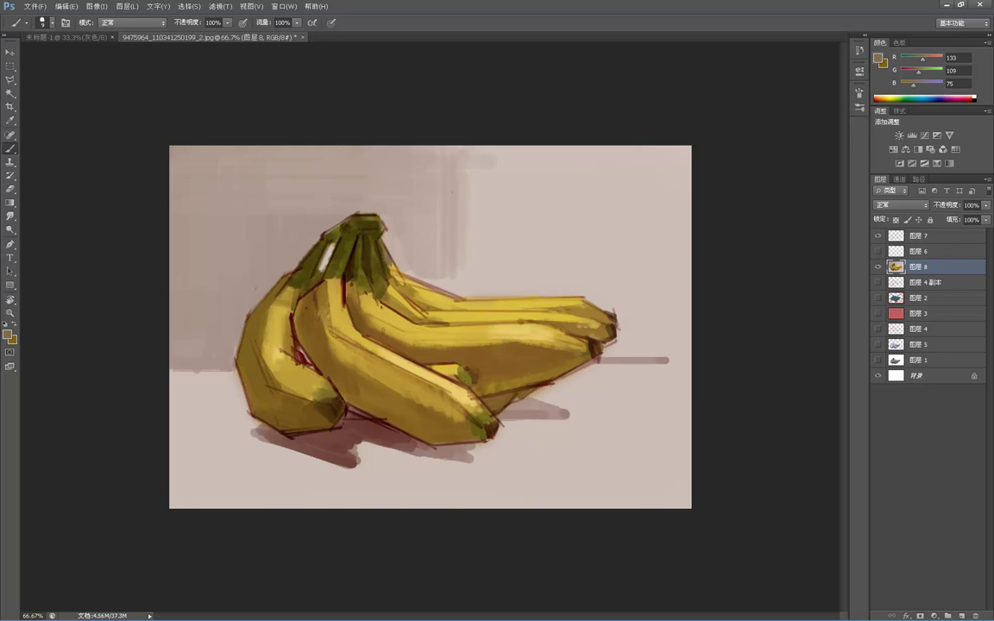
- Add a new layer above 图层 7 and smooth the front banana's body shading with sampled tones, including brown RGB 145, 105, 40
click(936, 236)
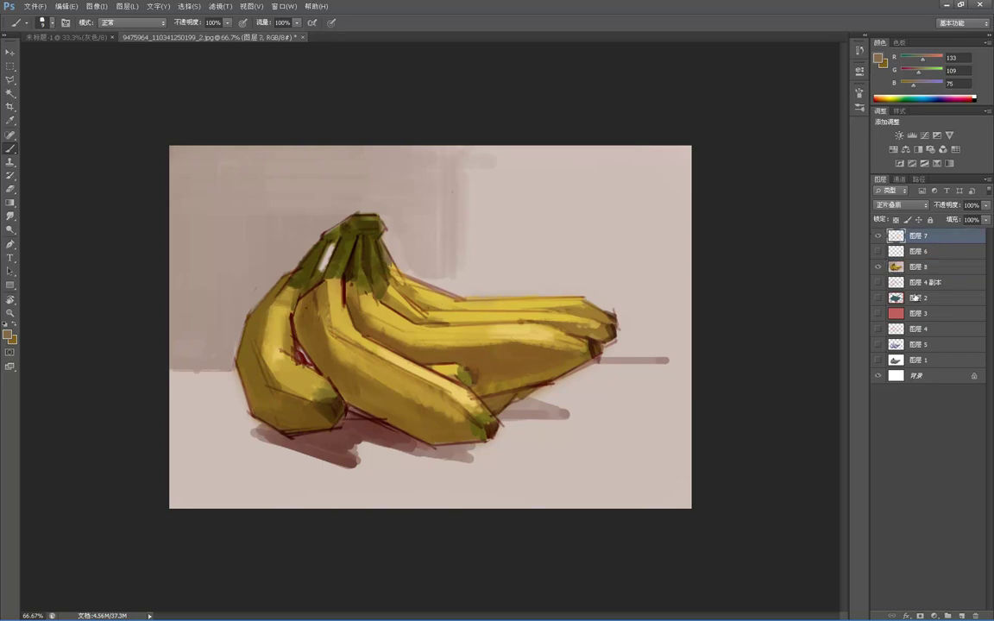
click(958, 615)
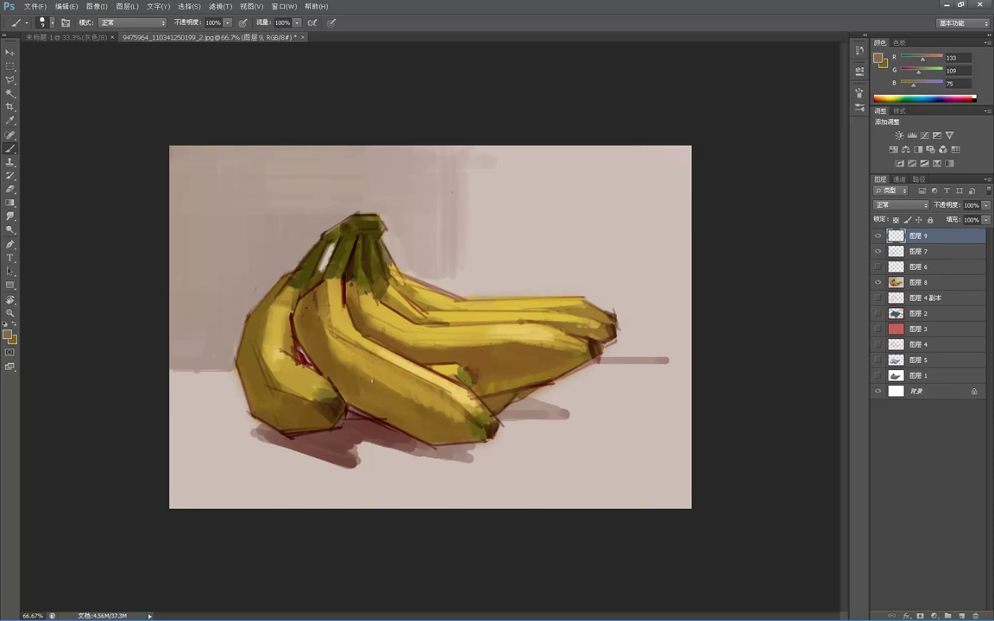
alt+click(383, 406)
alt+click(373, 397)
alt+click(369, 429)
alt+click(371, 384)
alt+click(395, 343)
alt+click(366, 382)
- Soften the light and shadow at the front banana's upper bend with pale yellow RGB 227, 198, 97
key(z)
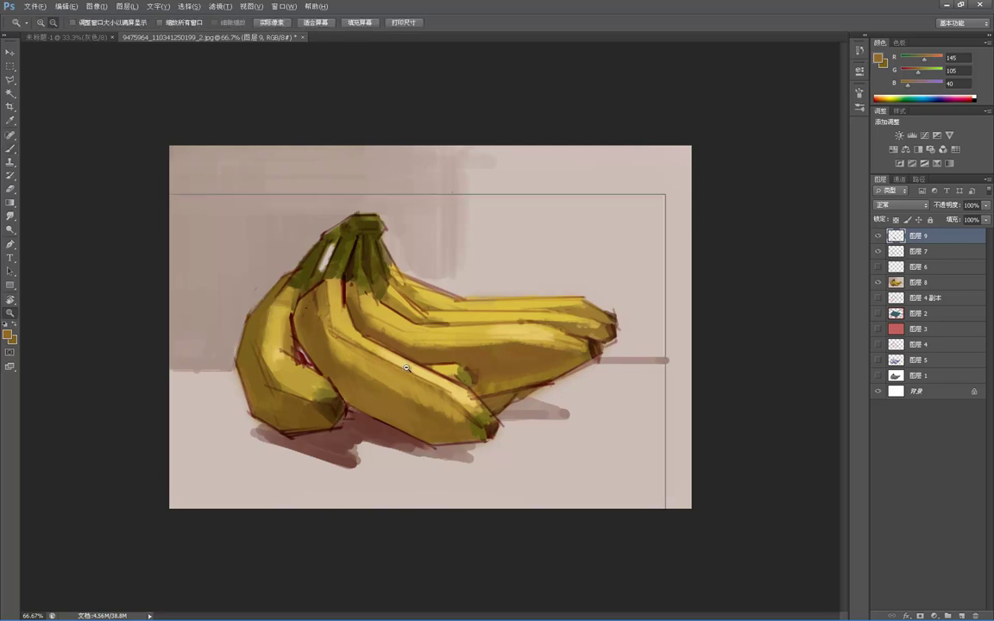
alt+click(406, 300)
alt+click(406, 300)
alt+click(406, 300)
alt+click(405, 300)
click(404, 310)
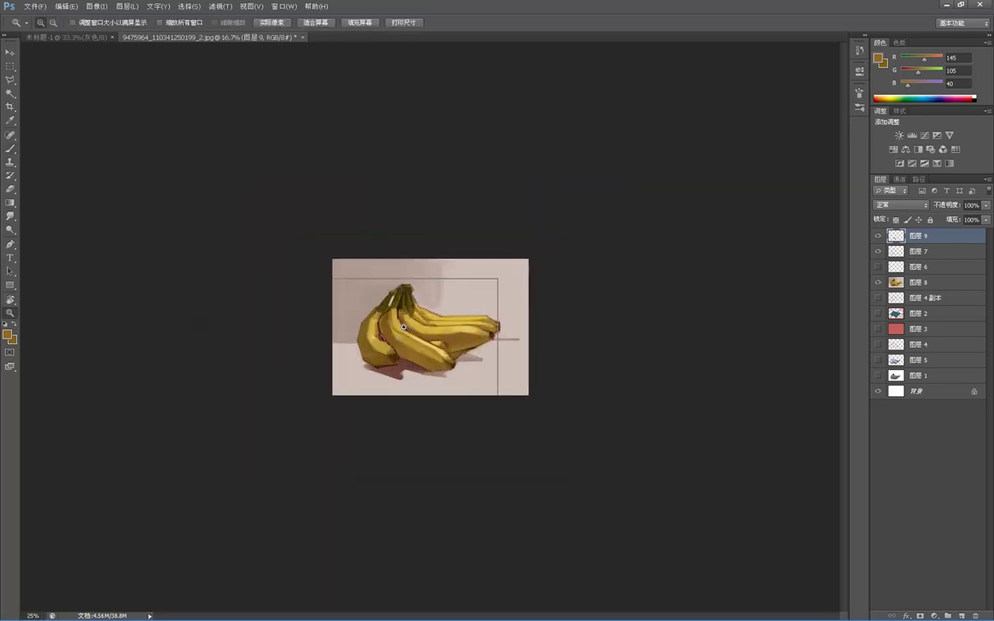
click(398, 320)
click(395, 320)
click(393, 320)
key(b)
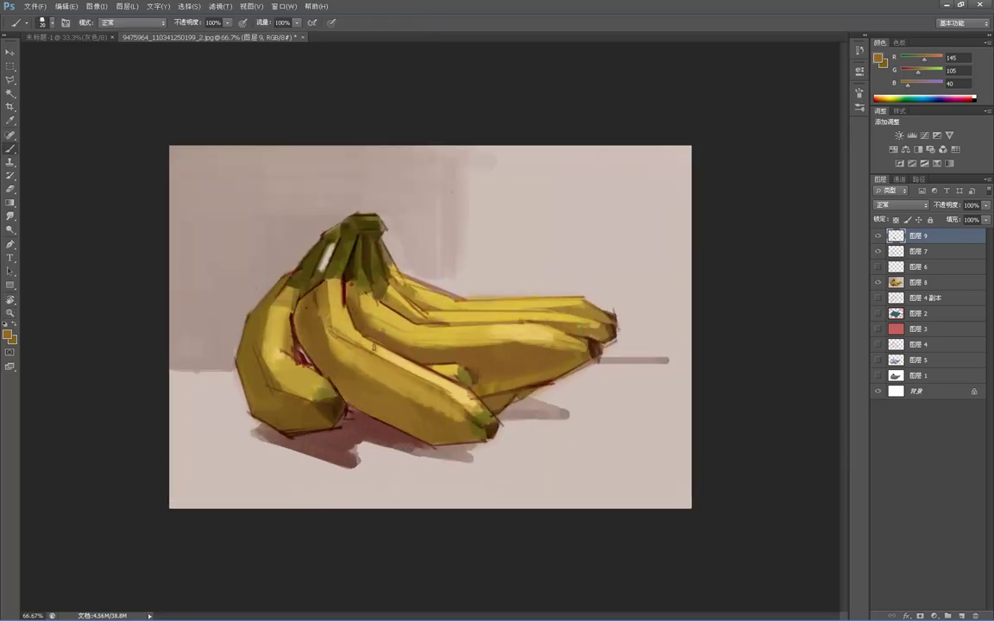
alt+click(349, 314)
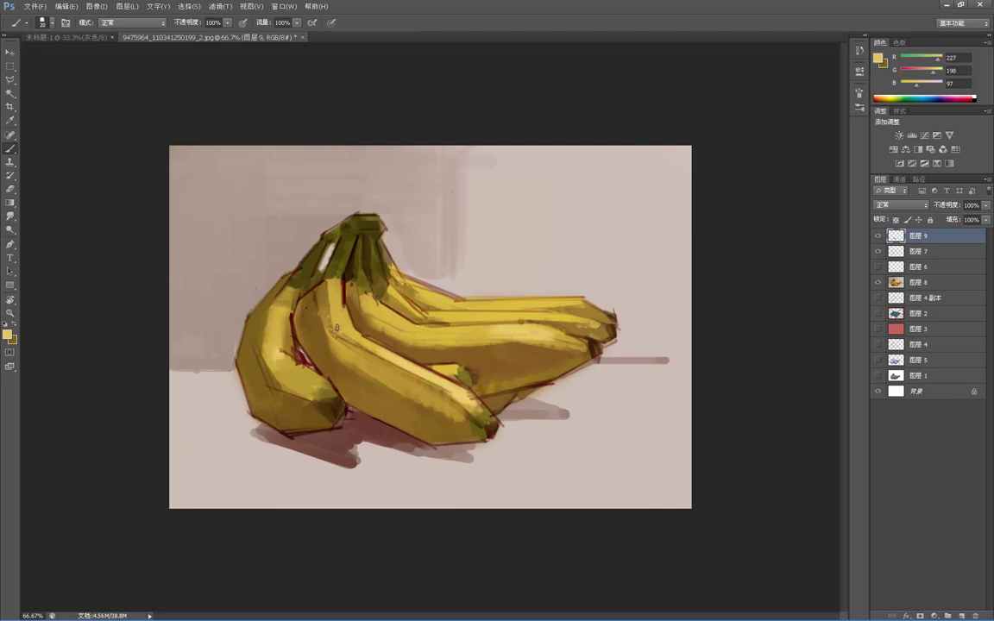
alt+click(335, 319)
- Blend the front banana's neck below the stem with olive RGB 93, 91, 19 and ochre RGB 196, 162, 65
alt+click(338, 287)
alt+click(340, 280)
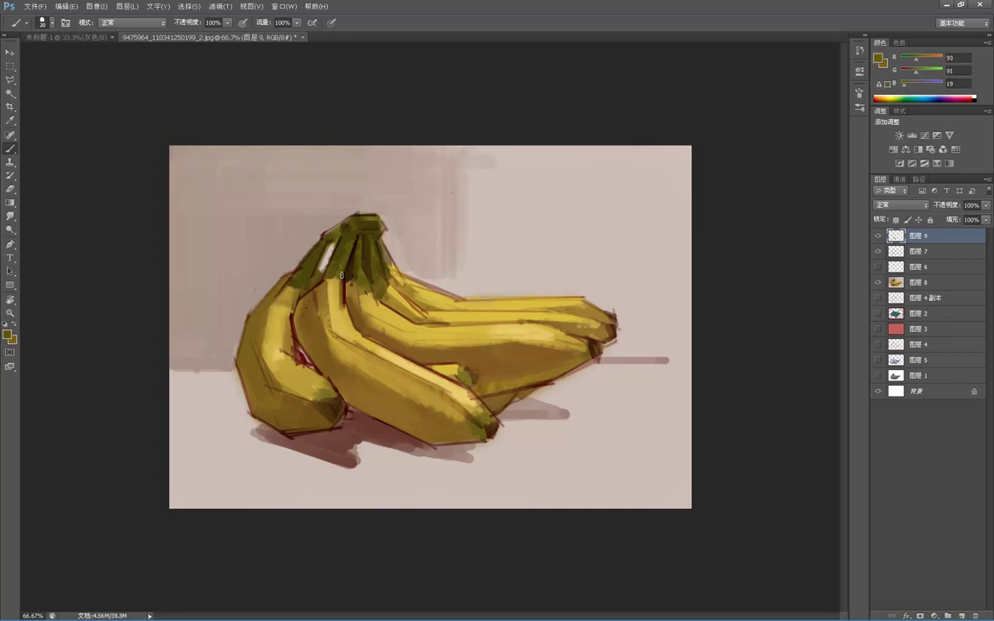
alt+click(337, 280)
alt+click(341, 307)
alt+click(335, 283)
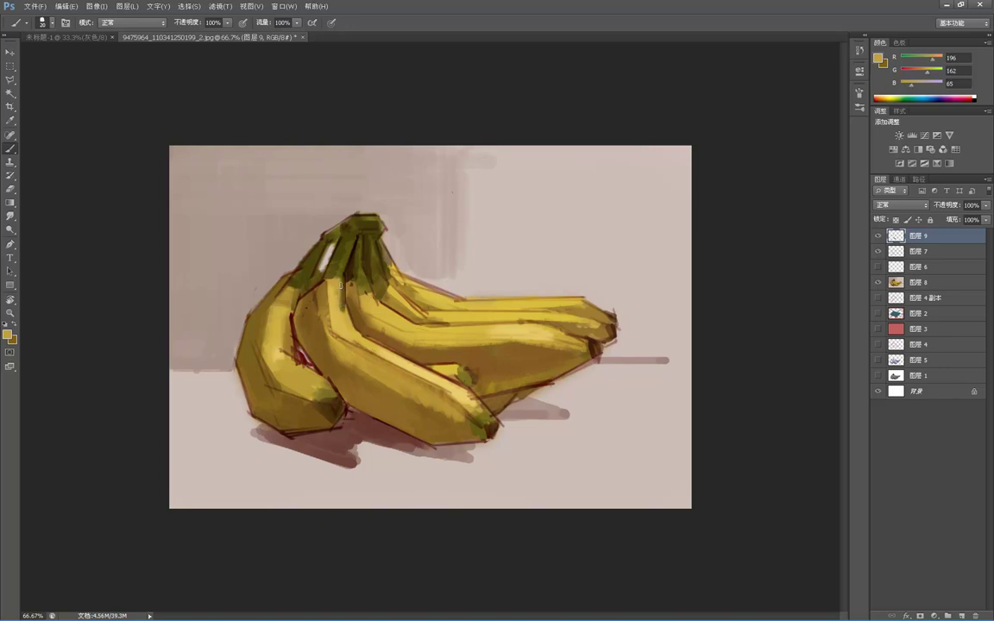
alt+click(338, 304)
- Refine the front banana's green stem and its transition to yellow with dark olive RGB 70, 62, 11 and ochre RGB 195, 160, 65
key(z)
alt+click(374, 307)
alt+click(374, 308)
click(377, 335)
click(377, 335)
key(b)
alt+click(338, 253)
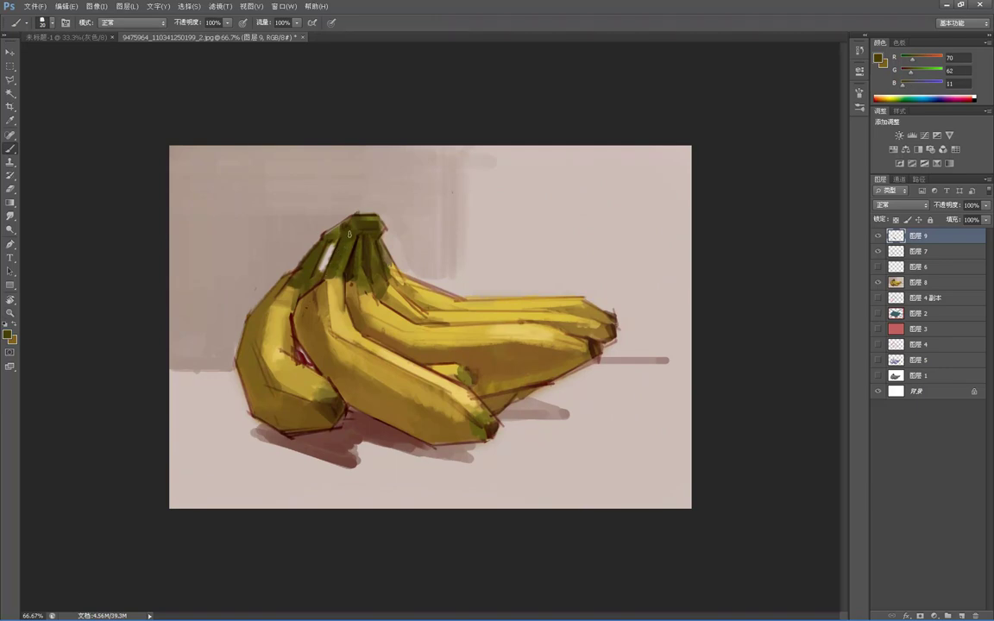
alt+click(352, 246)
alt+click(336, 253)
alt+click(331, 284)
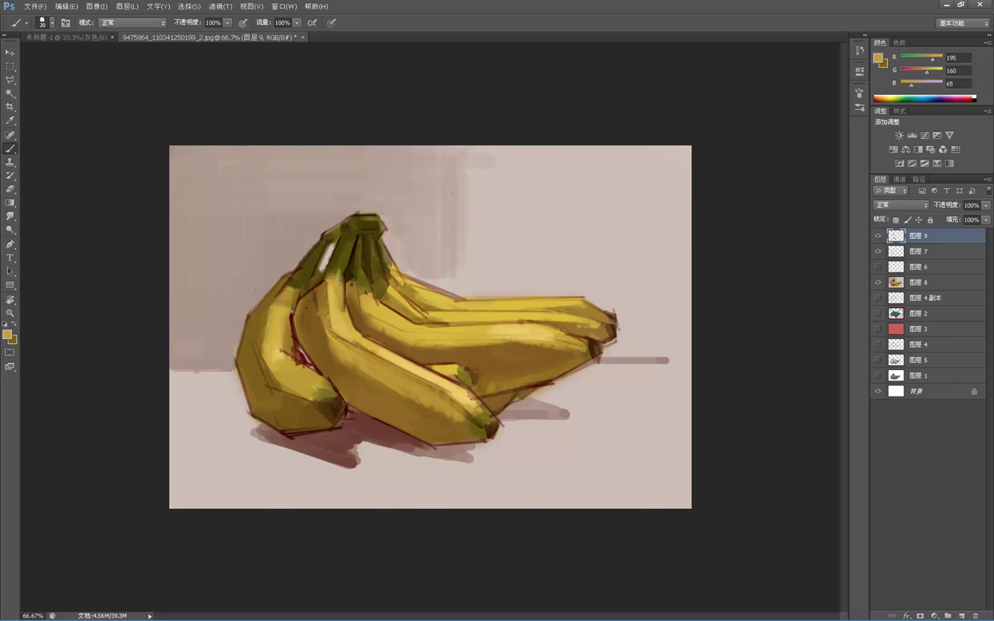
alt+click(339, 270)
alt+click(338, 279)
- Paint the shadowed gap between the front and middle bananas with browns RGB 132, 87, 36, RGB 88, 49, 16 and RGB 131, 86, 35
key(z)
alt+click(368, 285)
alt+click(368, 285)
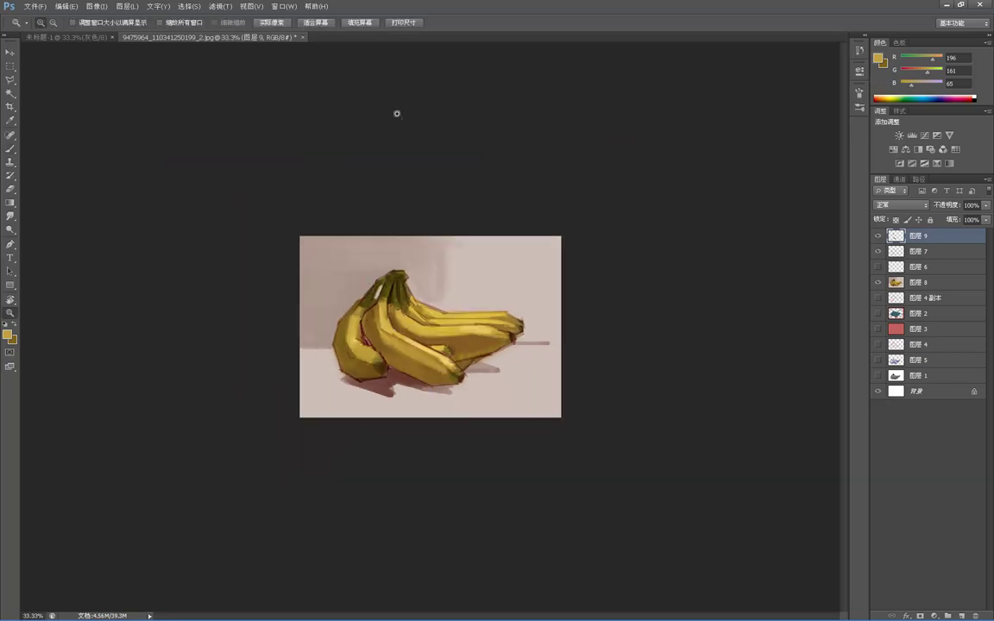
key(ctrl+equal)
key(ctrl+equal)
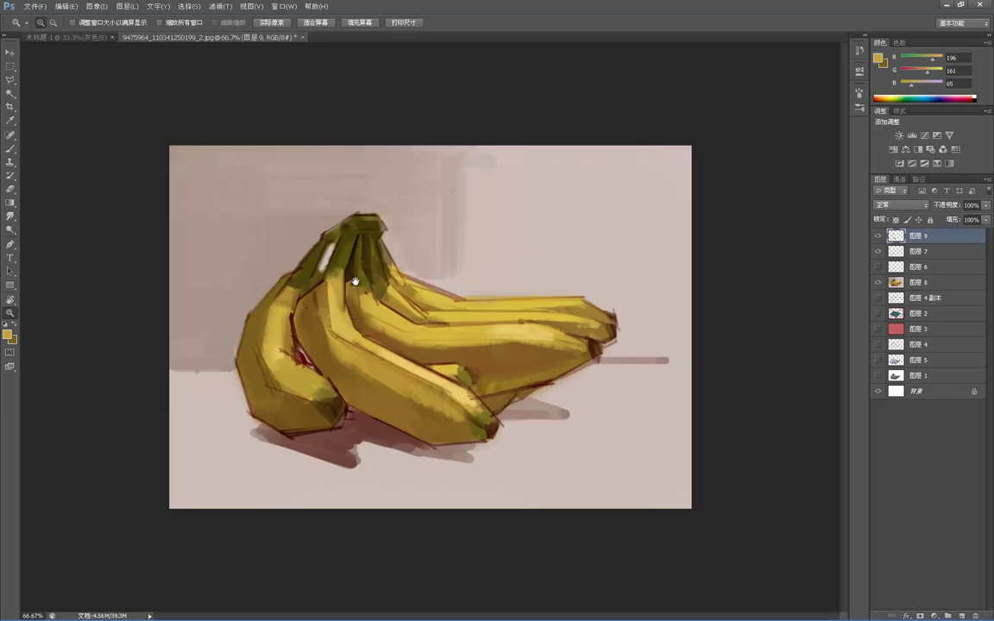
key(b)
alt+click(389, 333)
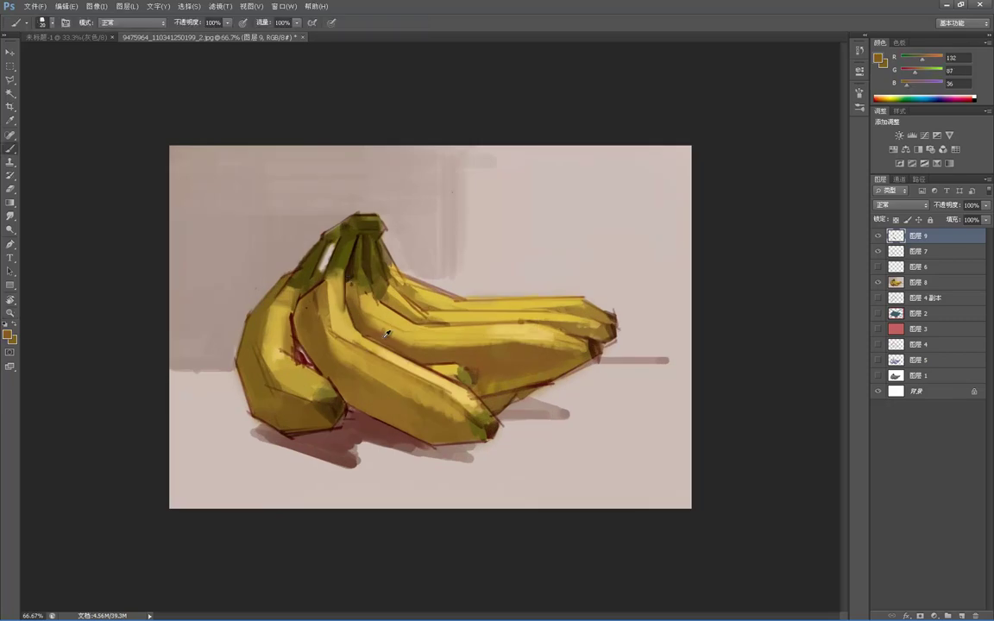
alt+click(341, 297)
alt+click(371, 334)
alt+click(354, 319)
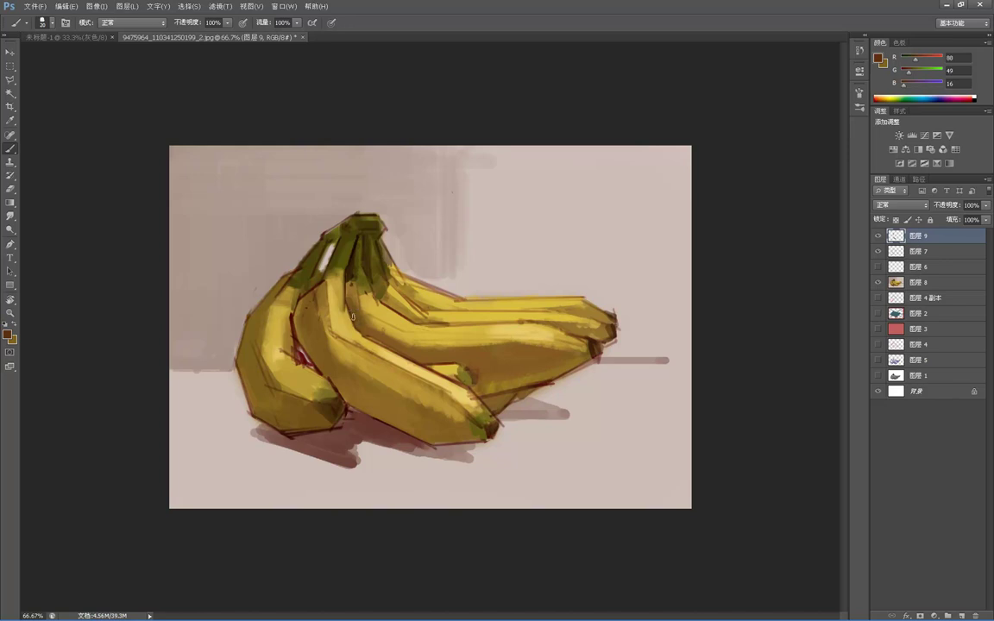
alt+click(357, 326)
alt+click(357, 326)
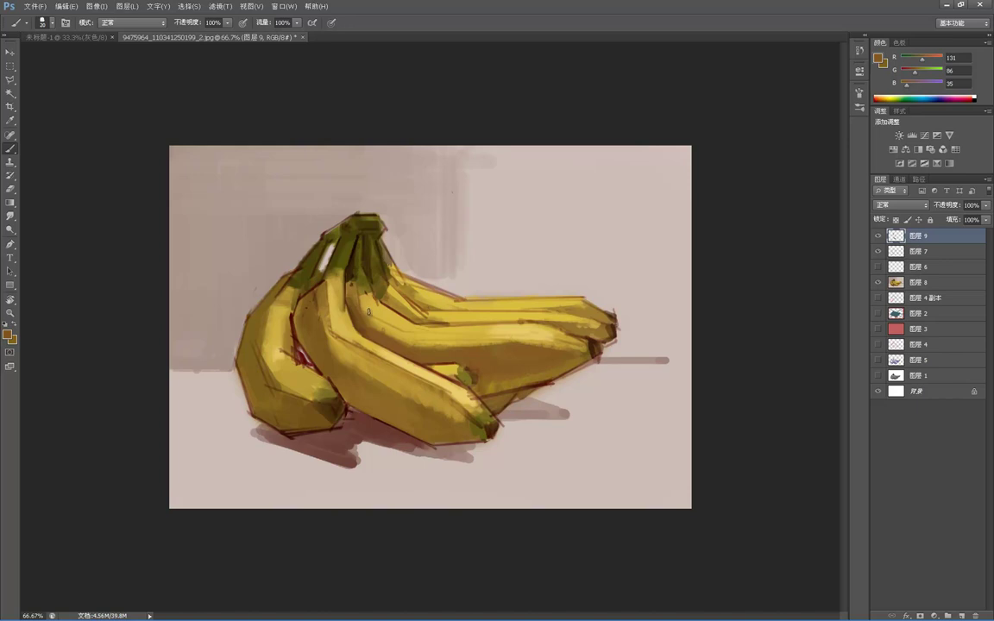
- Model the middle banana's upper bend with ochre RGB 186, 155, 55 and brown RGB 115, 82, 27
alt+click(377, 317)
alt+click(377, 319)
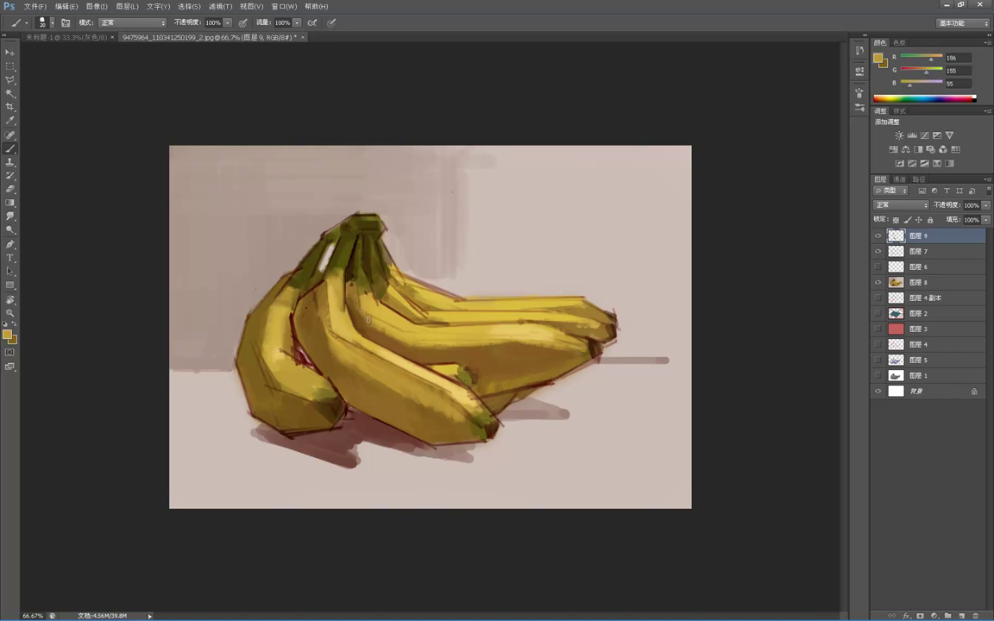
alt+click(357, 313)
drag(354, 300, 369, 317)
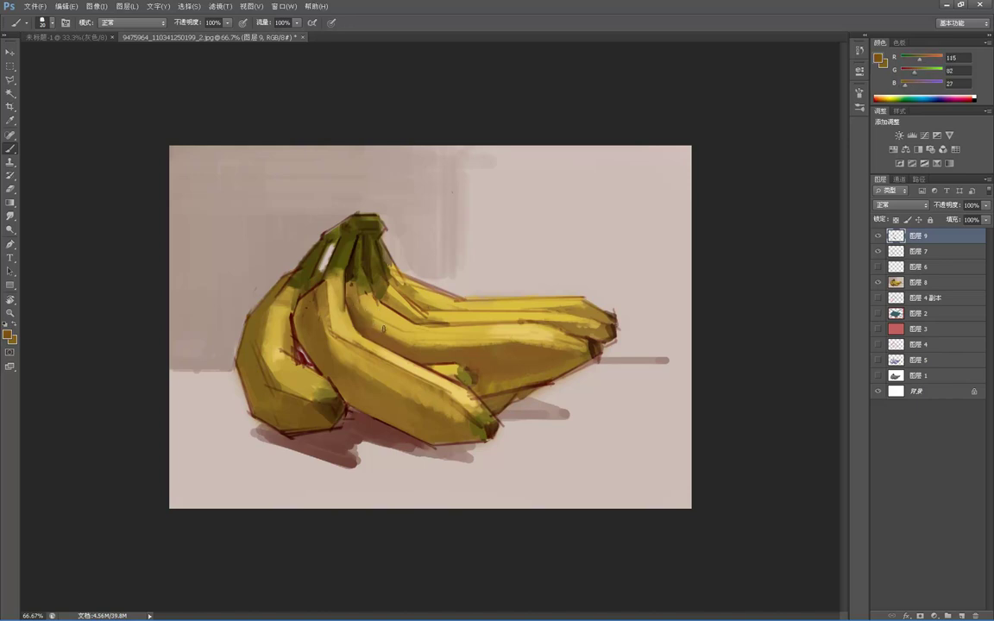
alt+click(347, 282)
- Stroke ochre brown RGB 142, 109, 38 along the middle banana's light and shadow boundary
key(z)
alt+click(443, 253)
alt+click(442, 250)
drag(312, 229, 508, 353)
click(397, 297)
click(396, 297)
key(b)
alt+click(388, 321)
drag(412, 333, 524, 339)
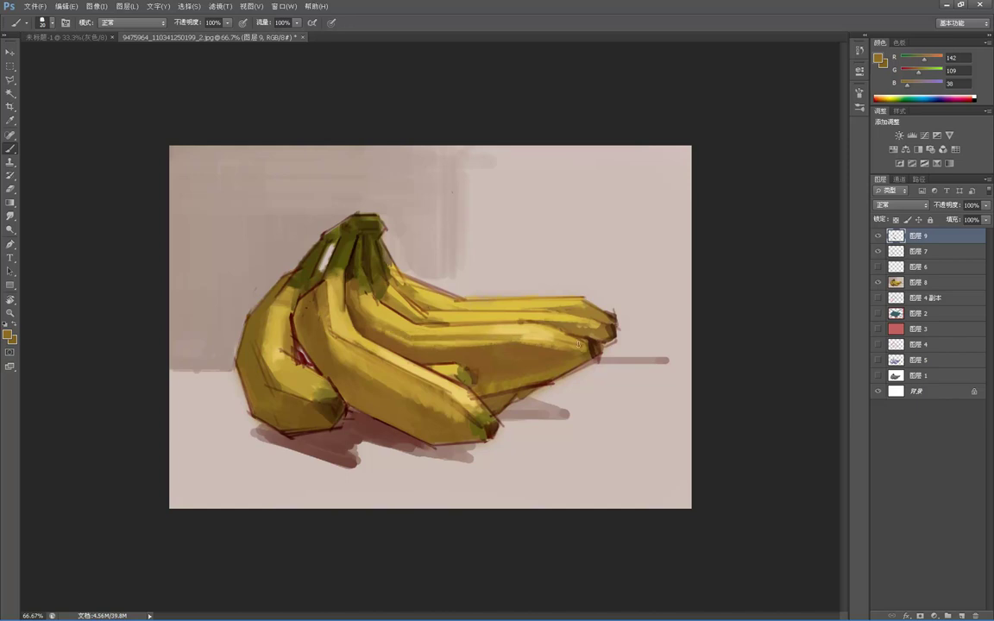
- Smooth the lit upper surface of the middle banana with long strokes of sampled tones, including yellow RGB 213, 183, 65
key(ctrl+space)
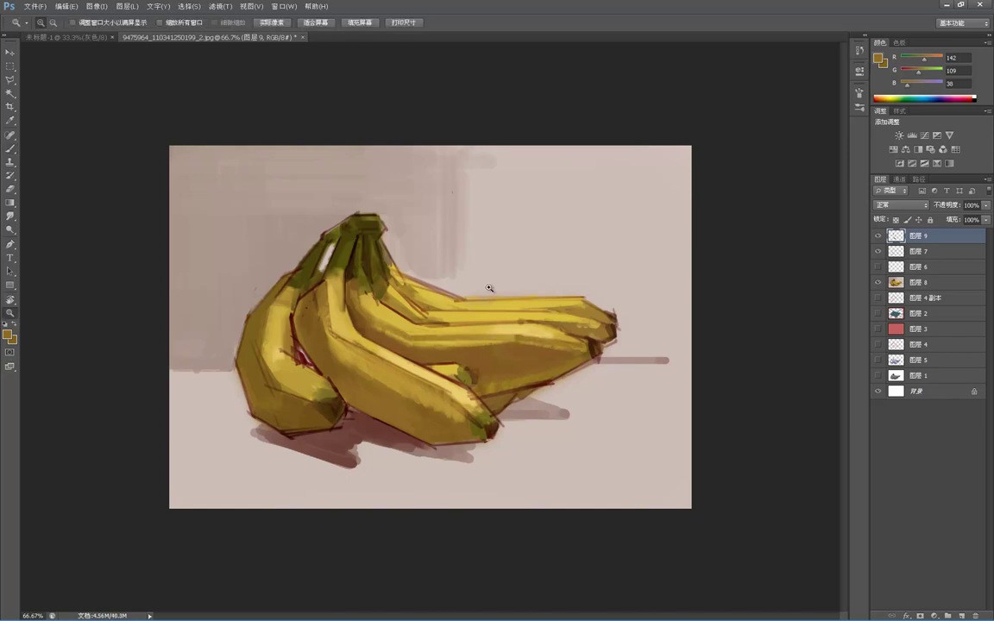
alt+click(432, 334)
alt+click(422, 330)
drag(418, 331, 498, 330)
alt+click(405, 324)
drag(414, 331, 504, 331)
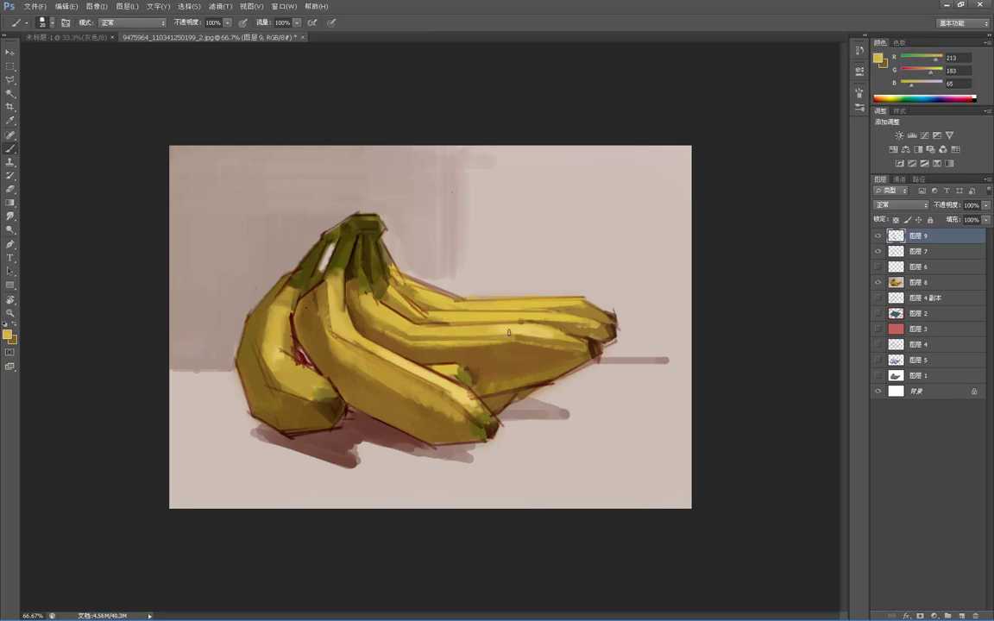
alt+click(451, 331)
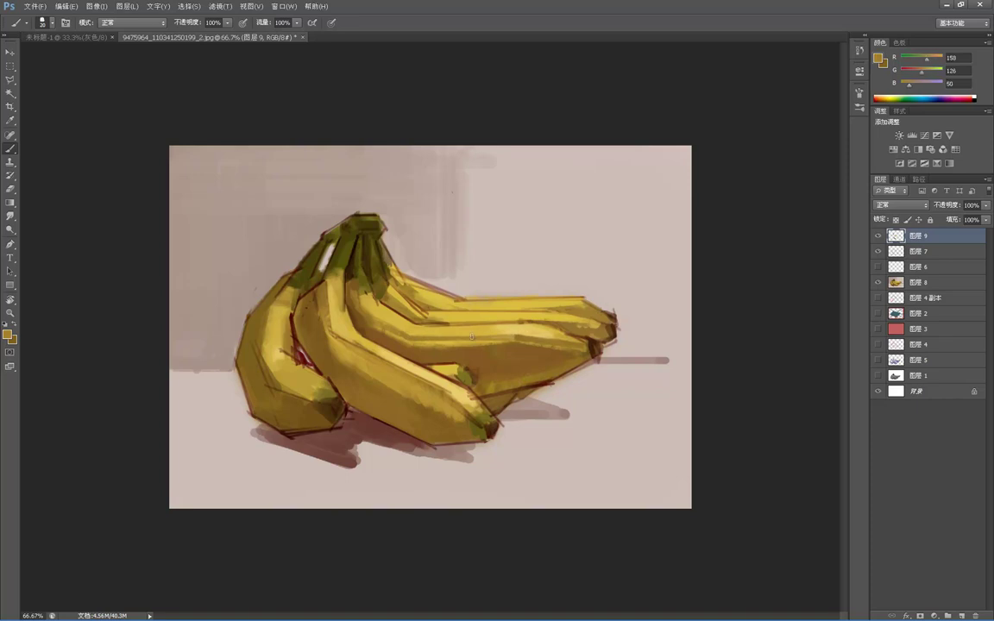
- Blend the middle banana's shading toward its tip with sampled brown RGB 151, 118, 52 and ochre RGB 196, 165, 57
alt+click(414, 326)
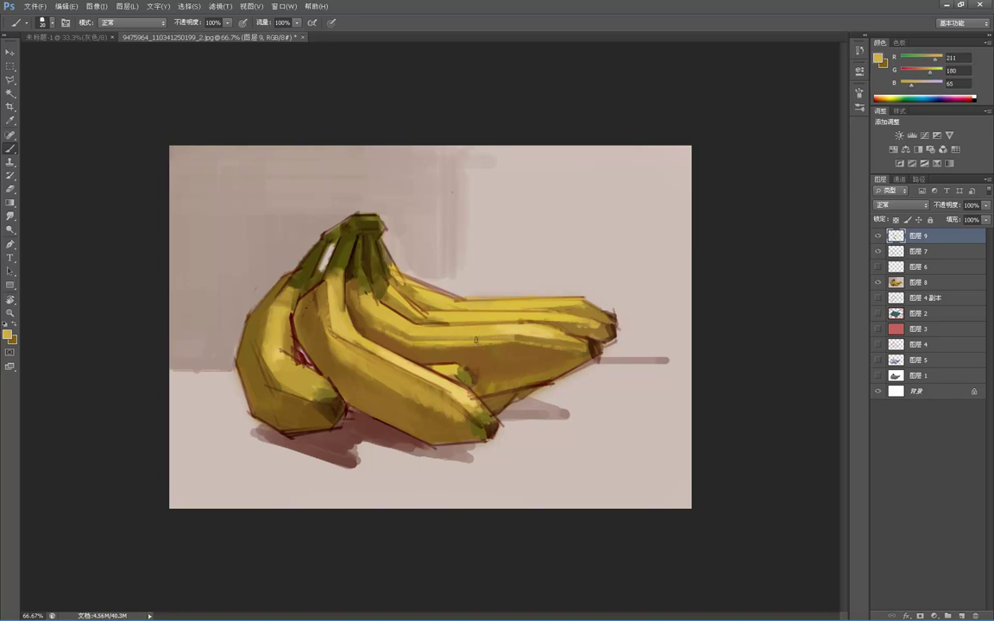
alt+click(594, 328)
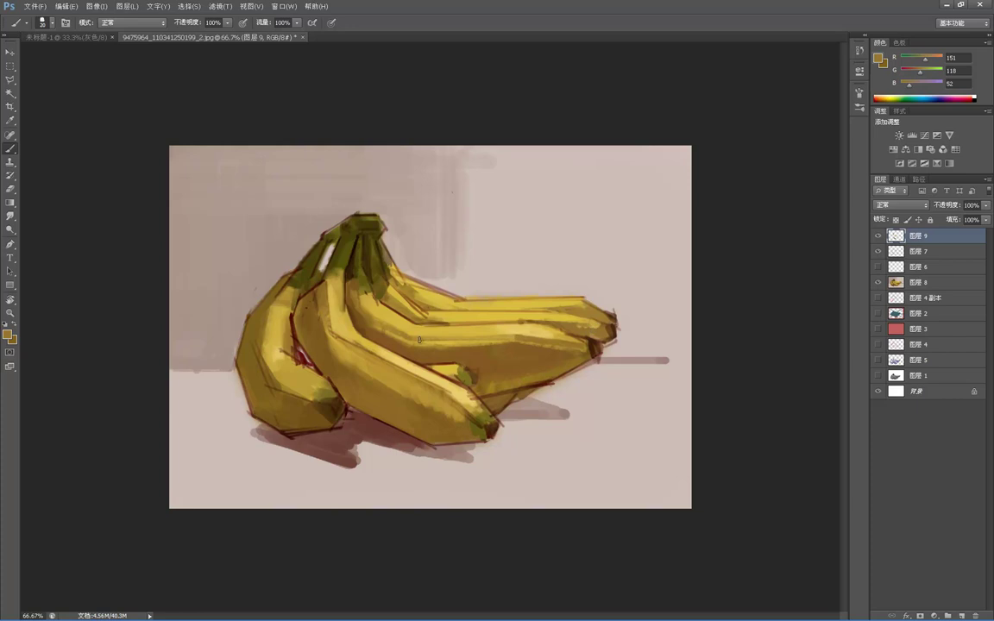
alt+click(519, 329)
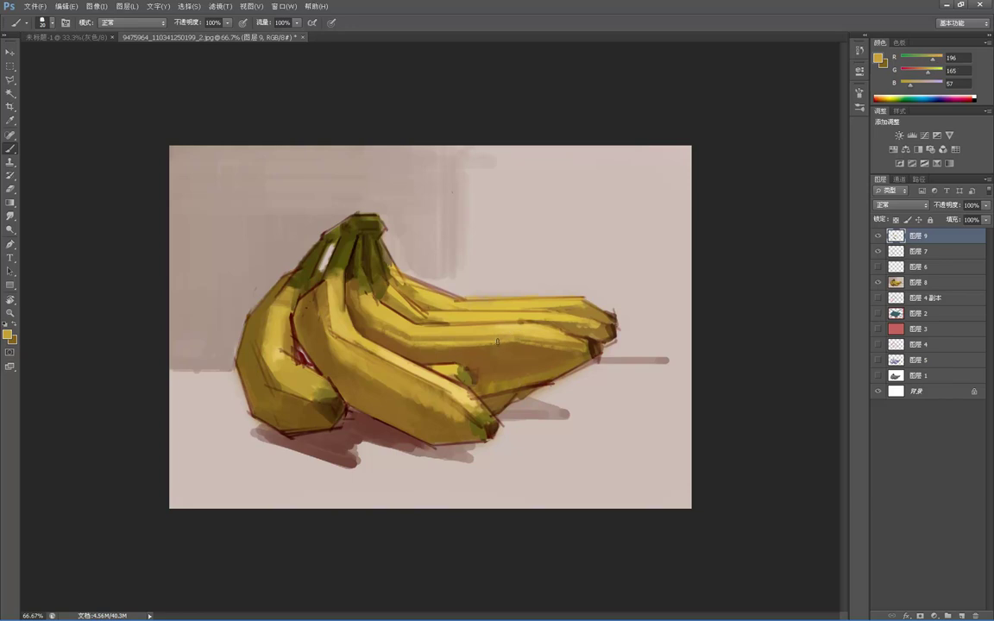
alt+click(575, 348)
drag(506, 345, 536, 340)
- Even out the lit side of the middle banana's bend with yellows RGB 213, 183, 65 and RGB 211, 181, 64
key(z)
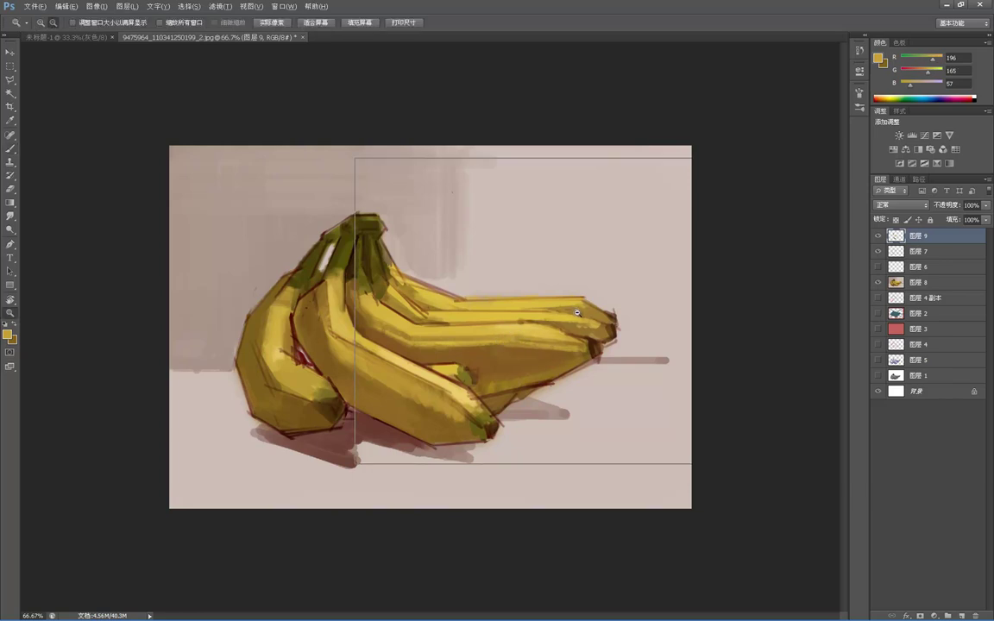
alt+click(594, 315)
alt+click(594, 315)
alt+click(515, 293)
key(ctrl+plus)
key(ctrl+plus)
key(ctrl+plus)
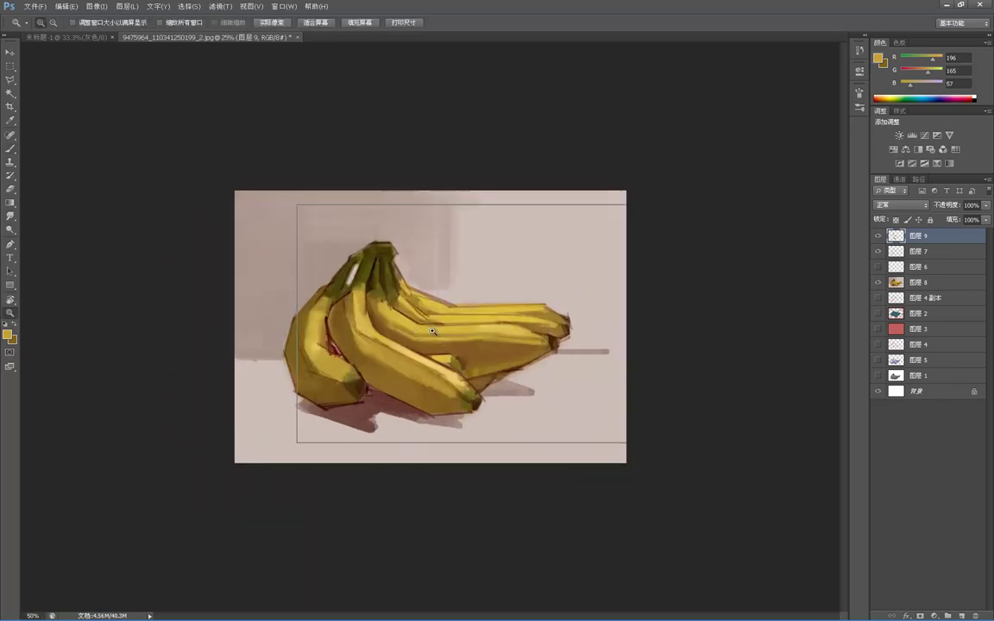
key(b)
alt+click(420, 327)
drag(420, 325, 416, 333)
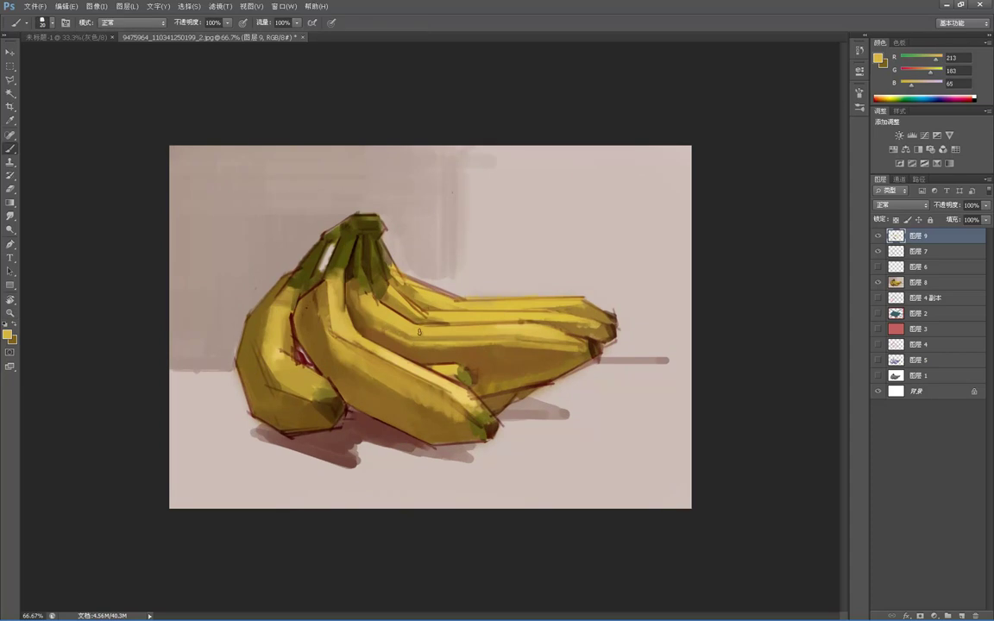
alt+click(438, 335)
alt+click(361, 300)
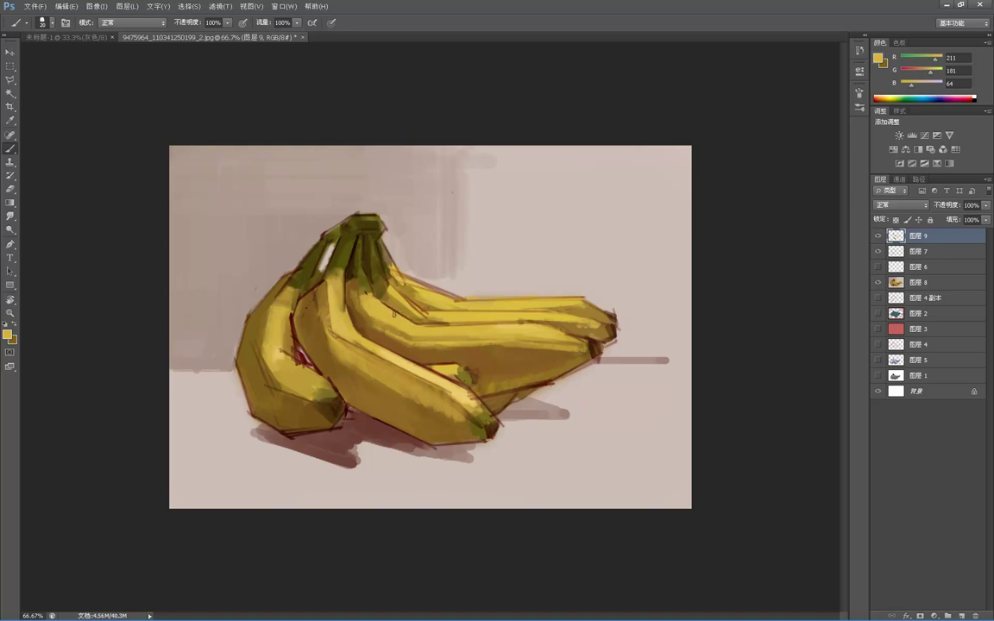
key(z)
alt+click(397, 270)
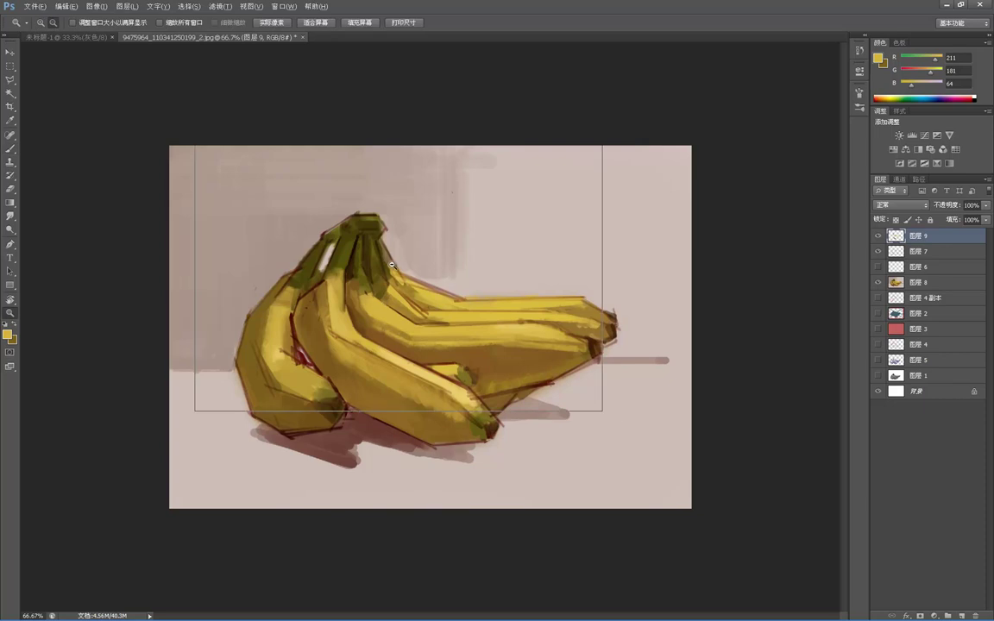
alt+click(390, 257)
alt+click(388, 255)
click(414, 294)
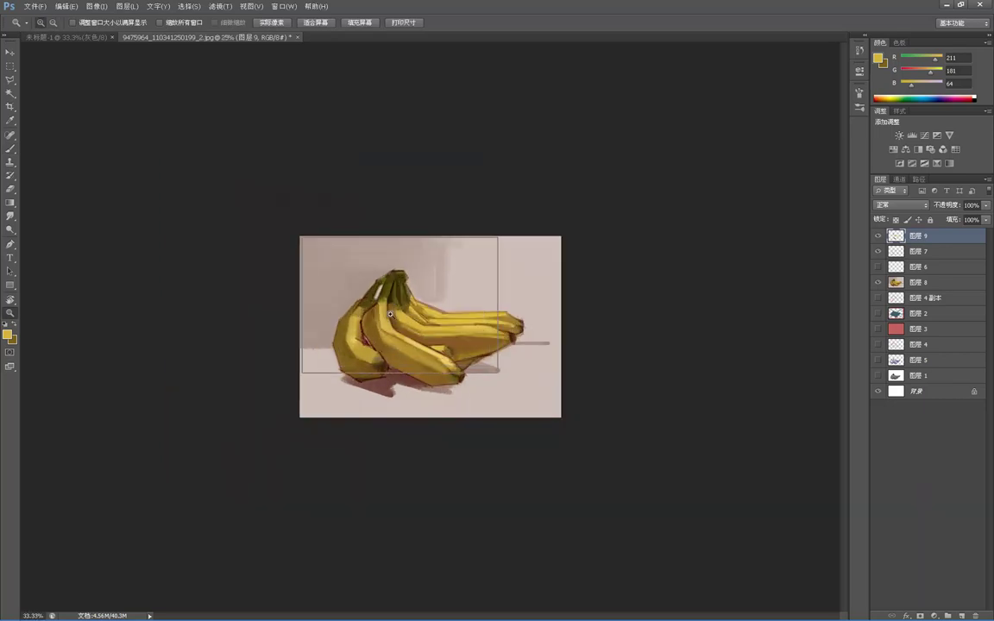
- Clean up the left banana's outer edge with sampled background greys, including RGB 168, 148, 139
click(417, 297)
click(422, 300)
key(b)
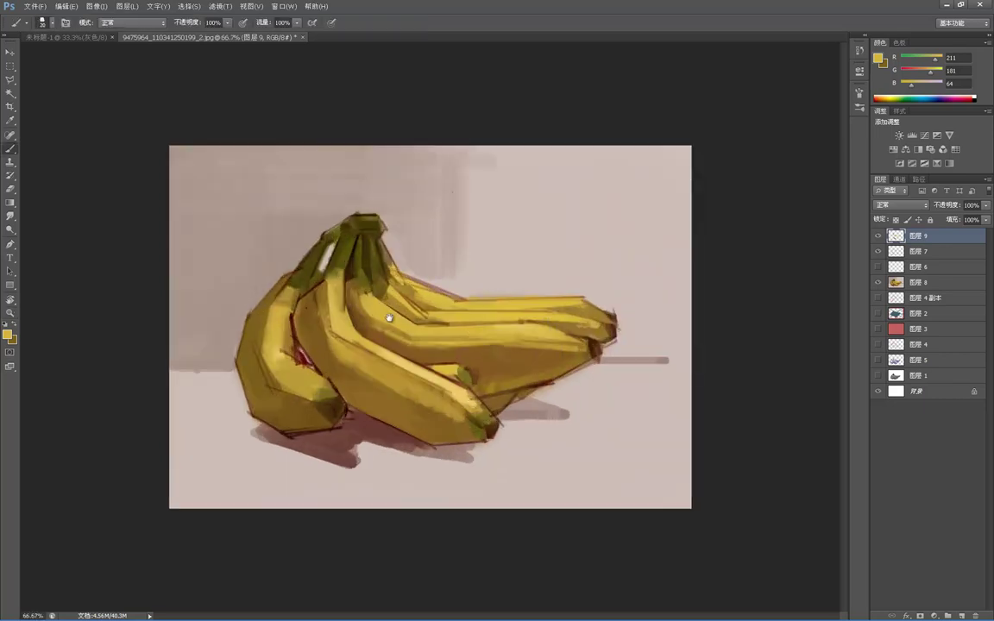
key(f)
drag(273, 314, 381, 317)
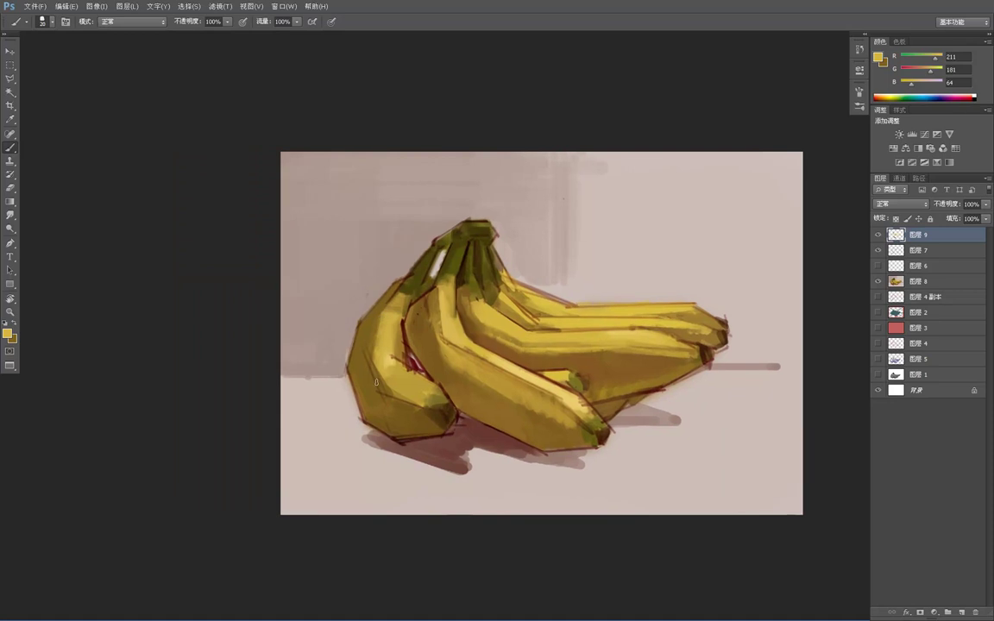
alt+click(358, 345)
alt+click(358, 344)
alt+click(355, 315)
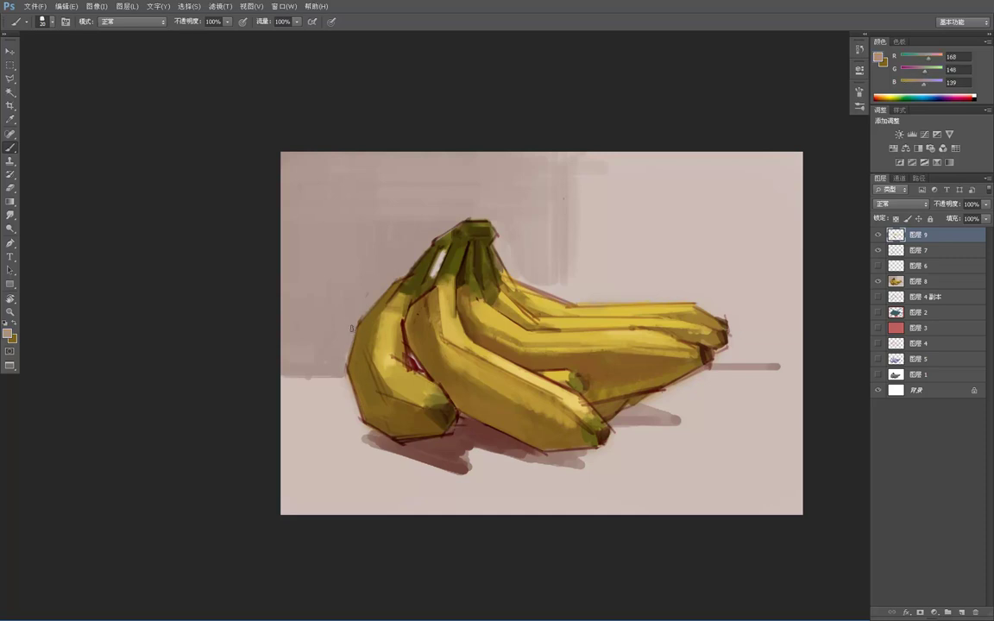
alt+click(364, 282)
- Smooth the left banana's shadowed outer side with sampled browns, including RGB 121, 95, 29 and RGB 114, 84, 26
alt+click(369, 348)
alt+click(368, 350)
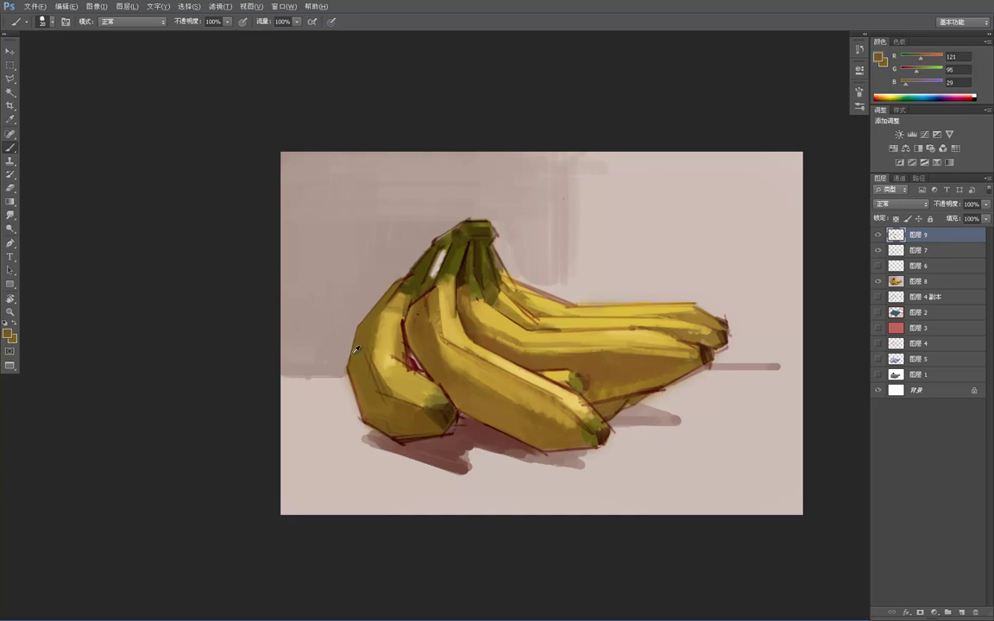
alt+click(350, 364)
alt+click(373, 307)
alt+click(361, 363)
alt+click(387, 309)
alt+click(365, 371)
- Hide the paint layers to inspect the line sketch on 图层 4 and the red fill on 图层 3, and show 图层 8 again
click(878, 235)
click(878, 283)
click(878, 344)
click(879, 344)
click(878, 343)
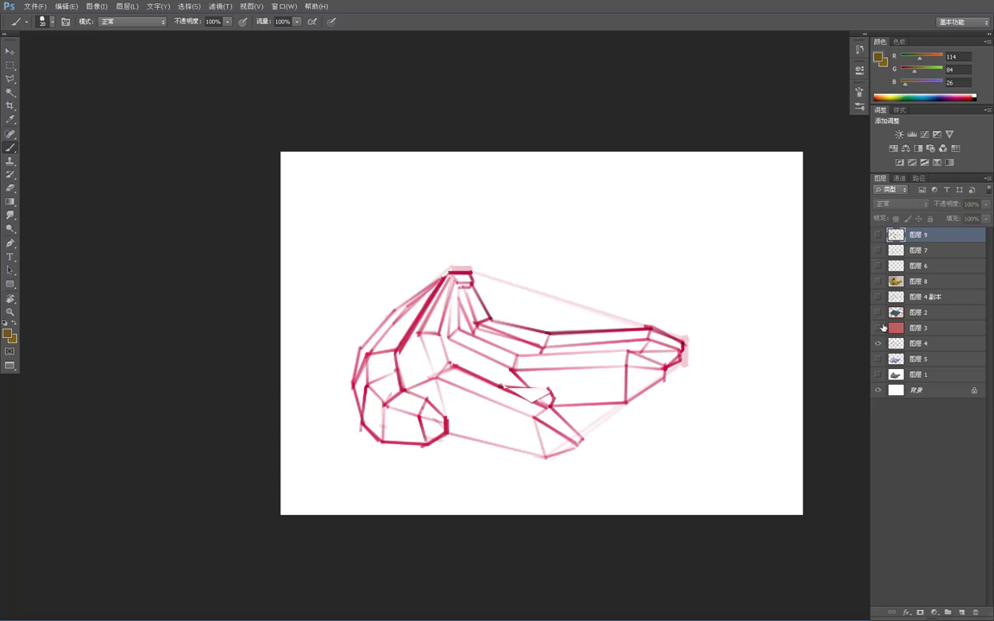
click(878, 343)
click(878, 328)
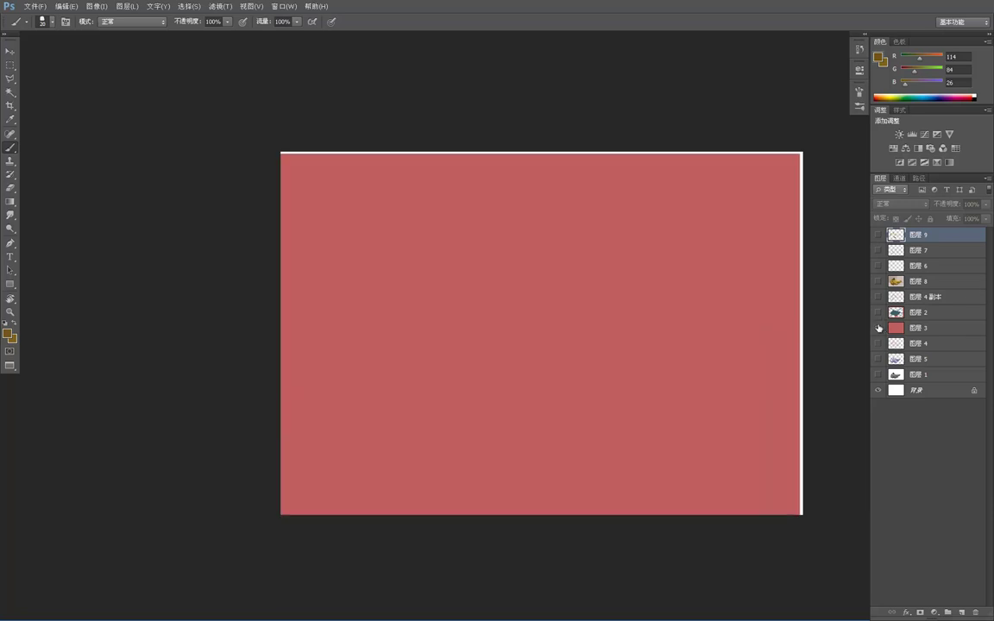
click(878, 281)
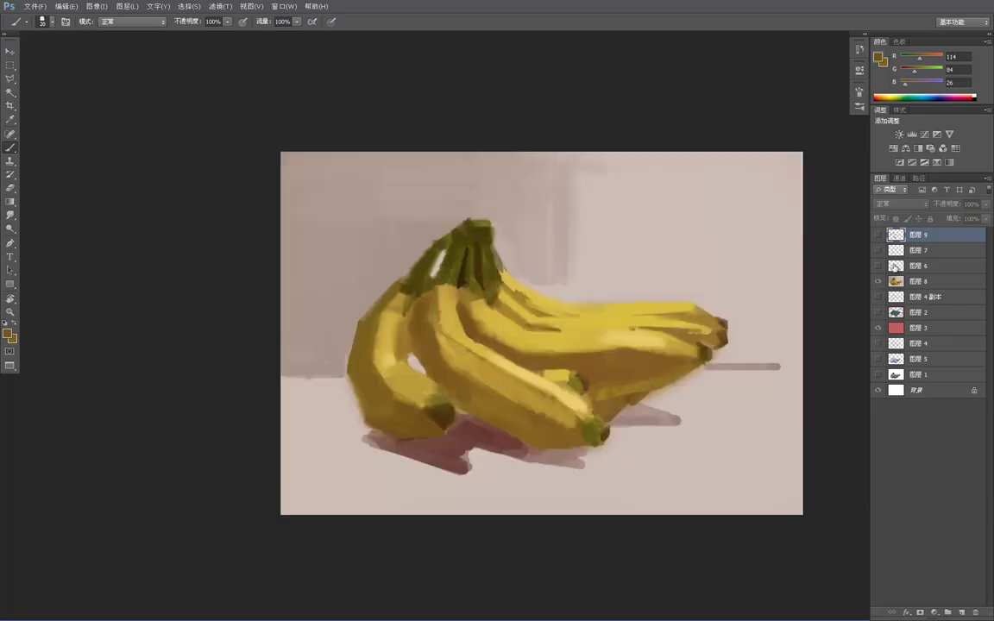
- Compare the painting with and without 图层 9 and 图层 7, leaving both layers shown
click(878, 234)
click(878, 234)
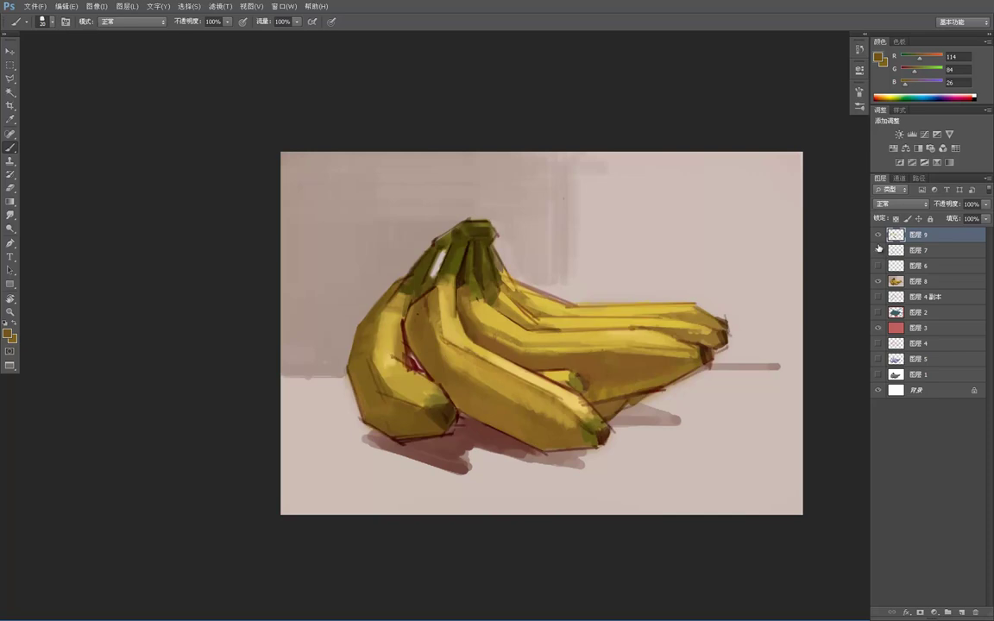
click(878, 235)
click(878, 250)
click(878, 250)
click(878, 250)
click(879, 251)
click(879, 251)
- Blend away the line along the left banana's shadowed bend and lower body with sampled browns
drag(405, 334, 412, 328)
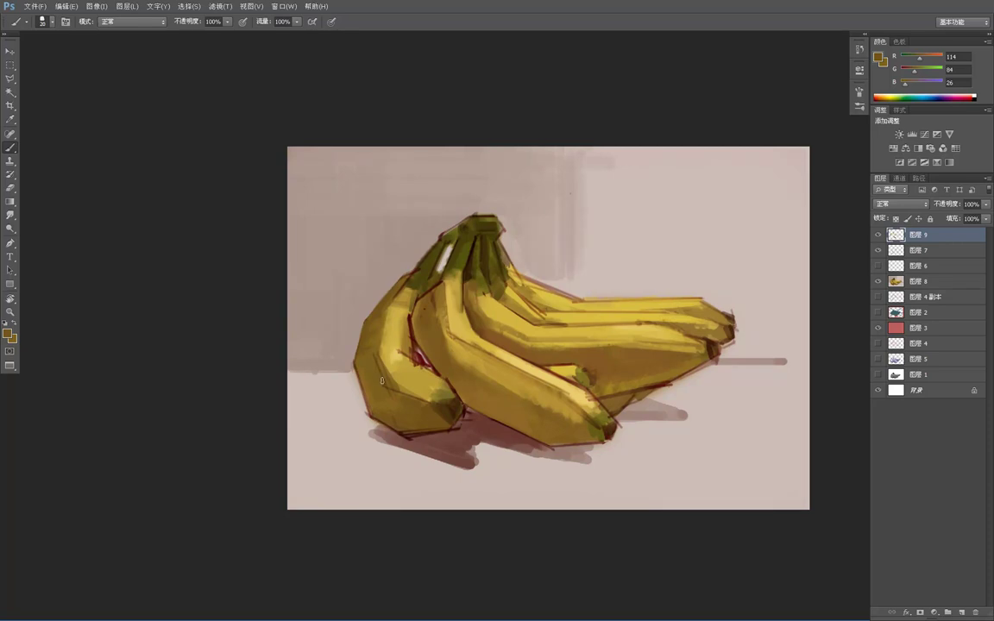
alt+click(434, 409)
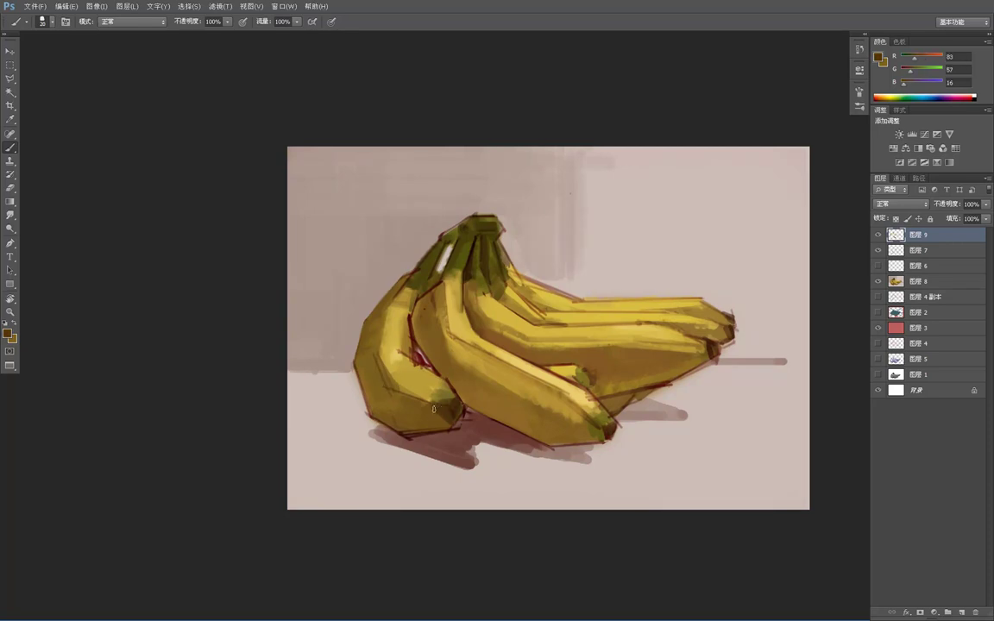
alt+click(385, 385)
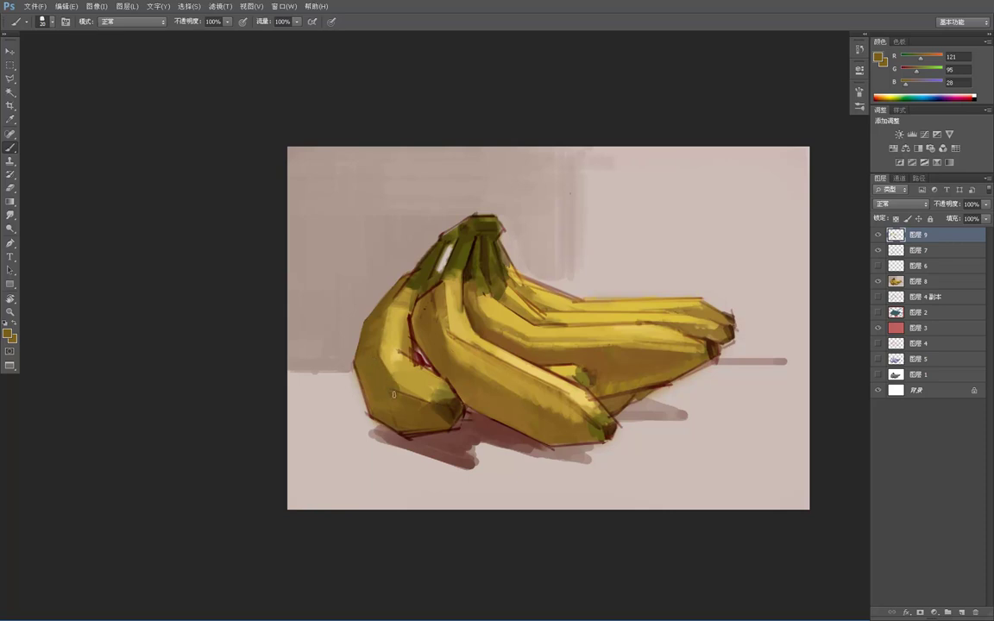
drag(380, 376, 408, 391)
alt+click(355, 365)
alt+click(362, 364)
alt+click(371, 373)
- Brighten the left banana's lit bend toward the tip with yellows RGB 194, 165, 60 and RGB 222, 194, 93
alt+click(430, 377)
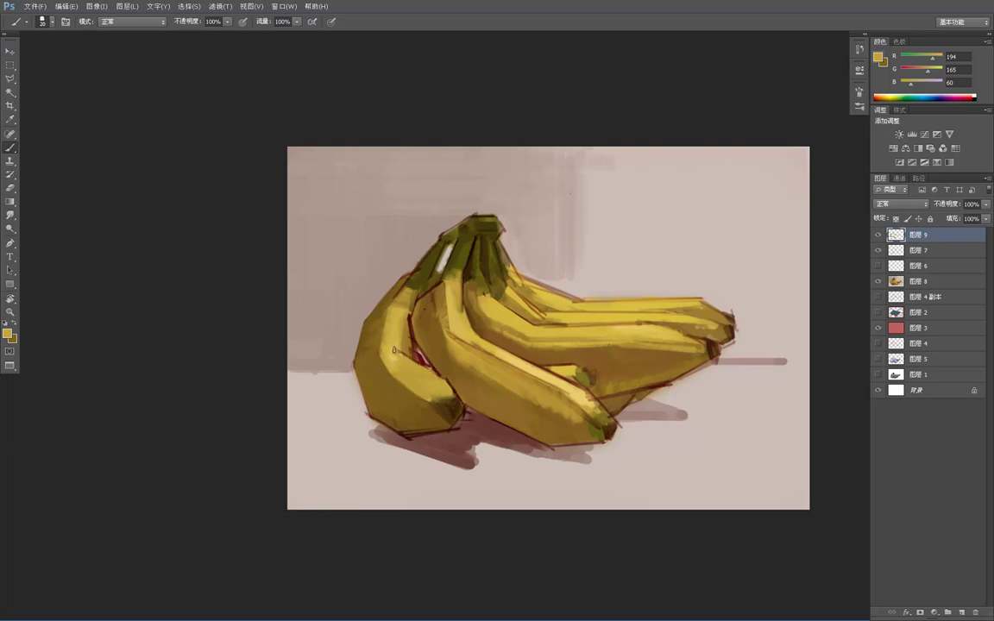
drag(405, 357, 450, 386)
alt+click(400, 355)
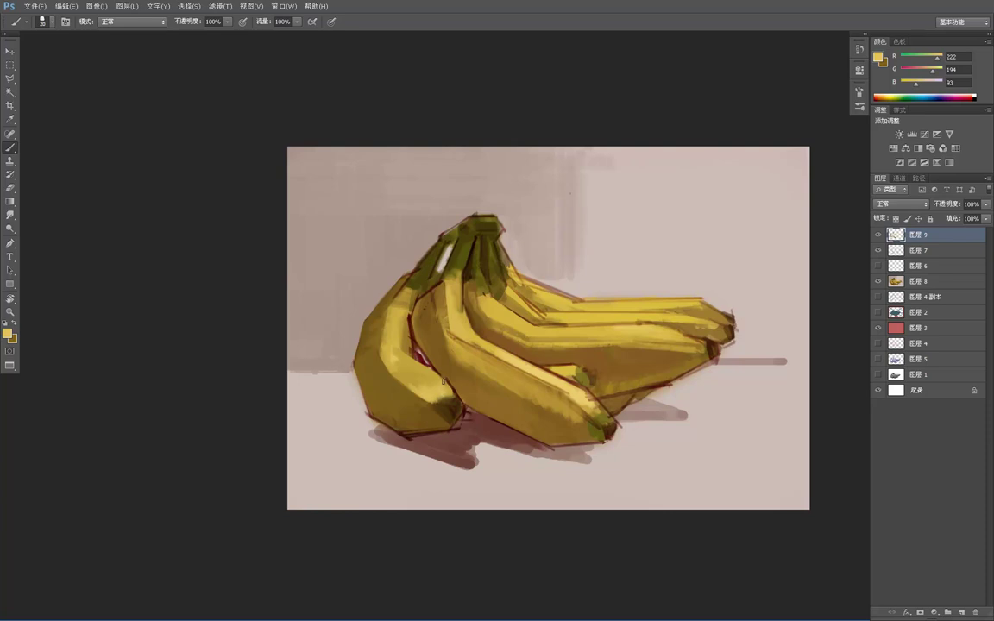
- Soften the light and shadow boundary at the left banana's bend with sampled tones, including ochre RGB 155, 127, 43
key(z)
alt+click(448, 350)
alt+click(442, 345)
alt+click(436, 342)
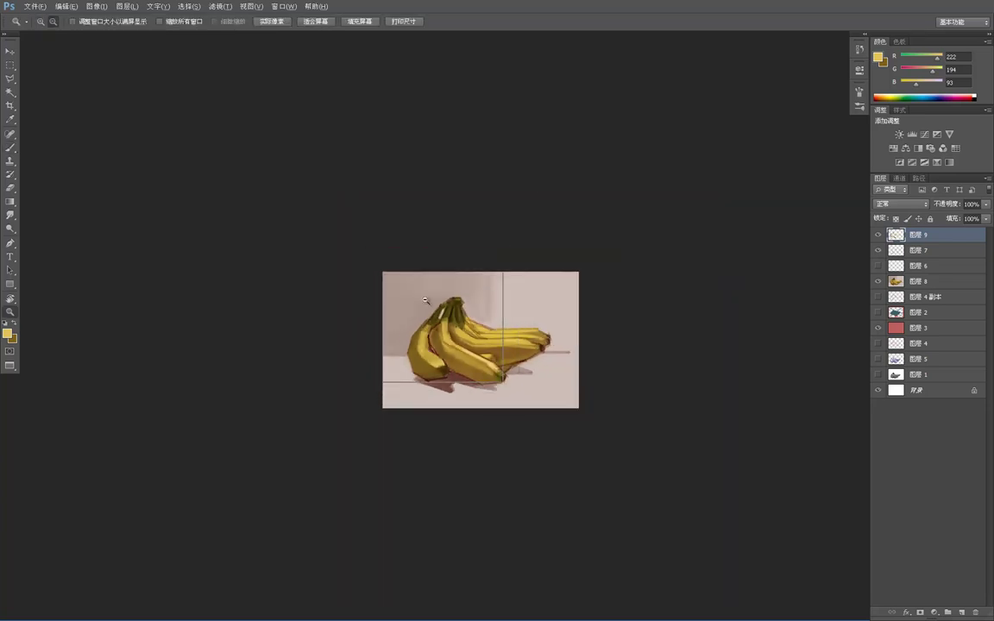
alt+click(423, 329)
click(449, 347)
click(428, 354)
click(423, 357)
click(417, 360)
key(b)
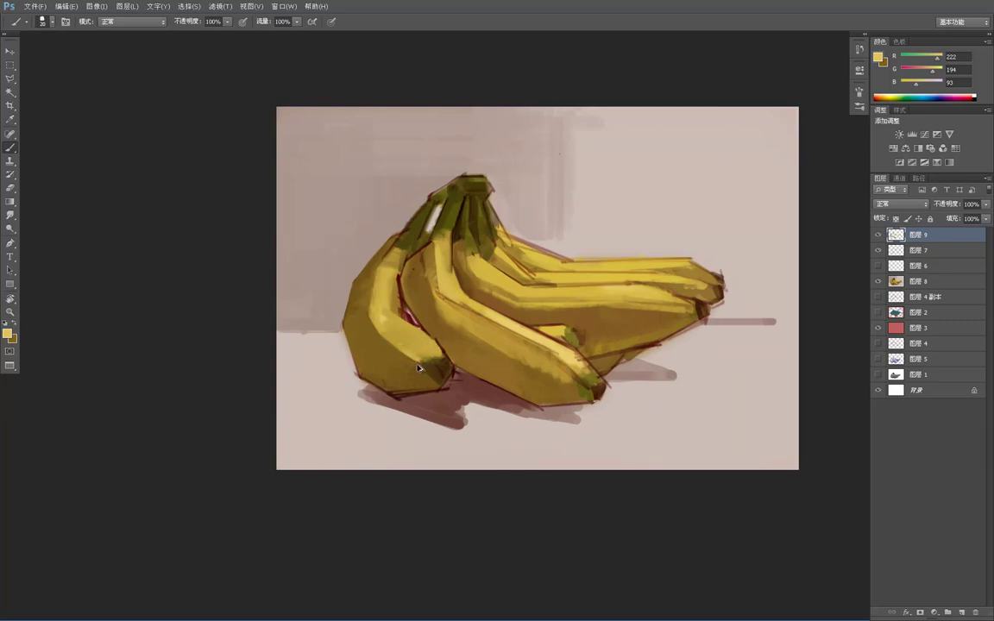
alt+click(390, 347)
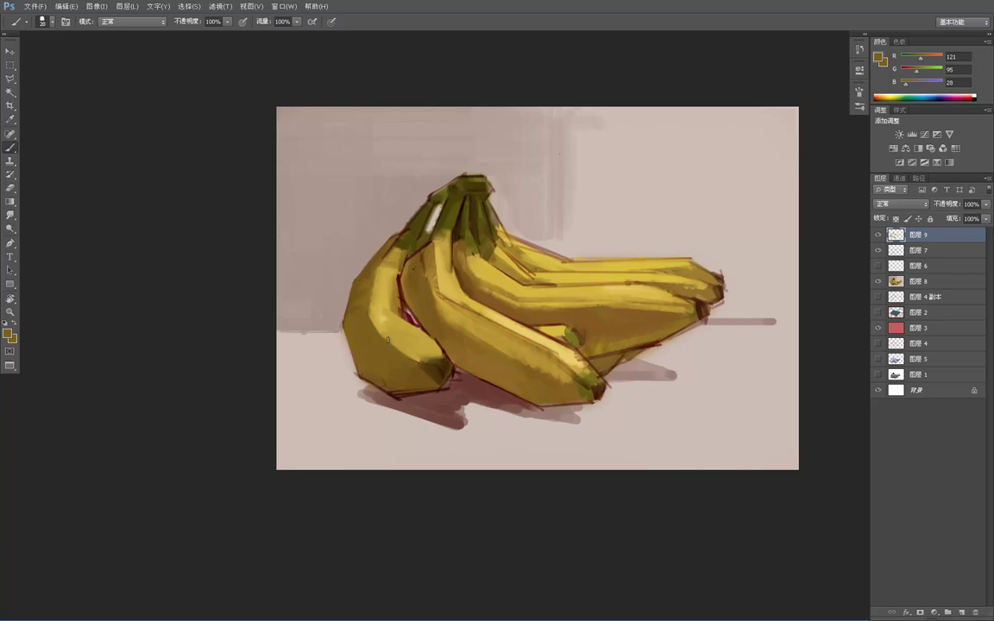
alt+click(386, 345)
alt+click(395, 342)
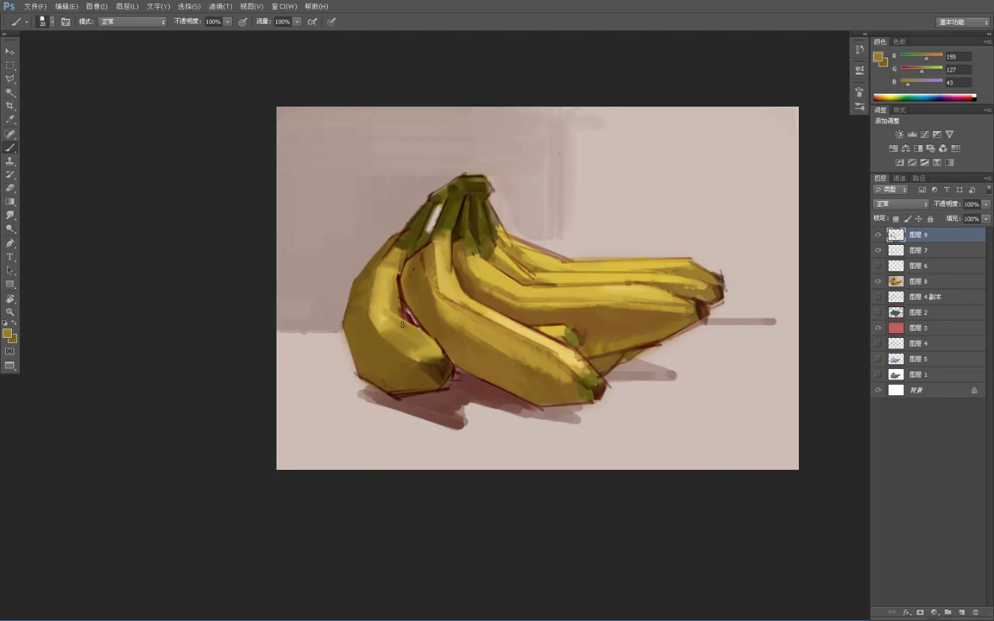
alt+click(391, 320)
alt+click(389, 331)
- Reduce the brush size to 15 and blend the left banana's lower lit side with sampled ochres, including RGB 178, 150, 53
key(z)
alt+click(424, 297)
alt+click(423, 297)
alt+click(424, 298)
click(416, 311)
click(415, 309)
key(b)
alt+click(397, 315)
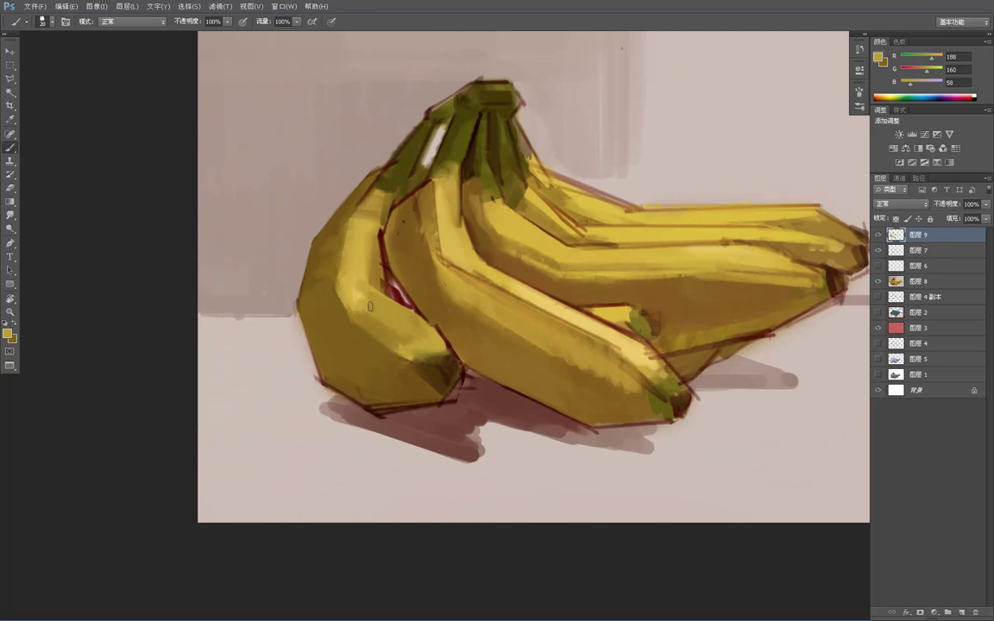
key(bracketleft)
alt+click(420, 351)
drag(421, 348, 407, 352)
alt+click(400, 320)
alt+click(400, 320)
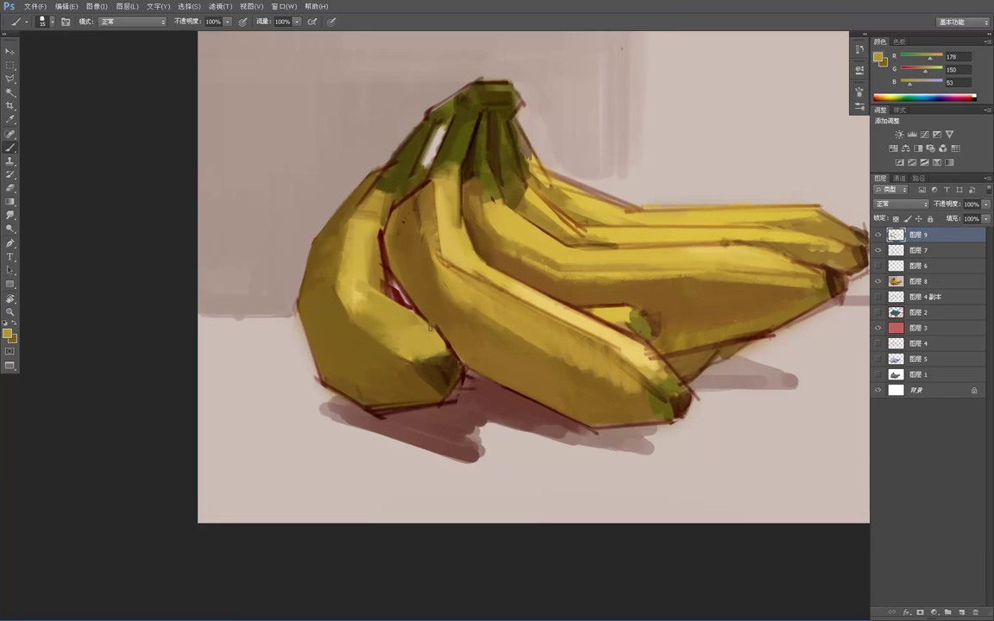
- Smooth the left banana's upper lit surface with yellows RGB 222, 194, 94 and RGB 207, 178, 75
key(z)
alt+click(464, 321)
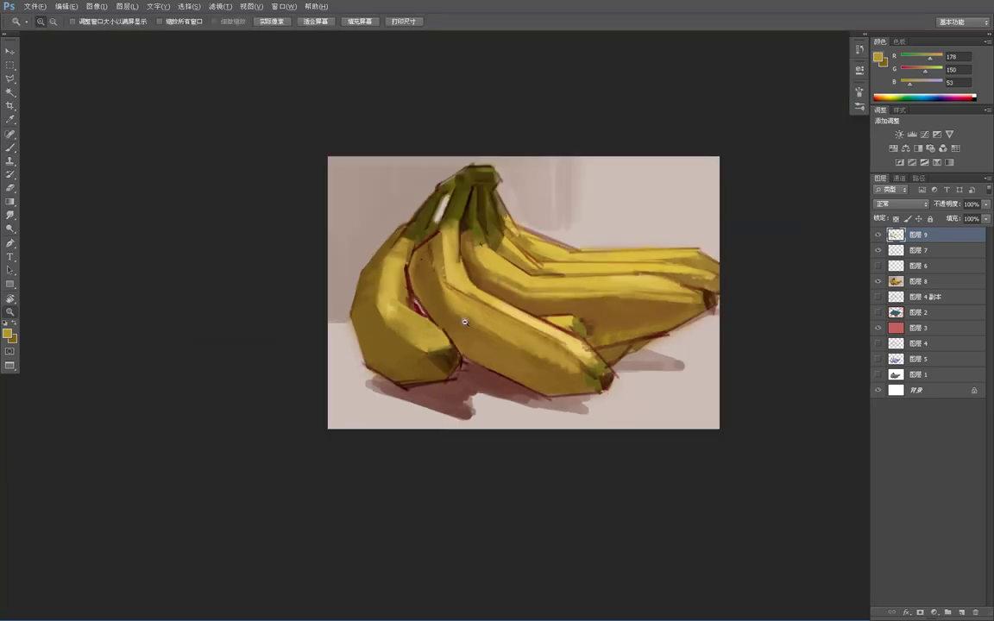
click(423, 315)
click(422, 316)
key(b)
alt+click(377, 315)
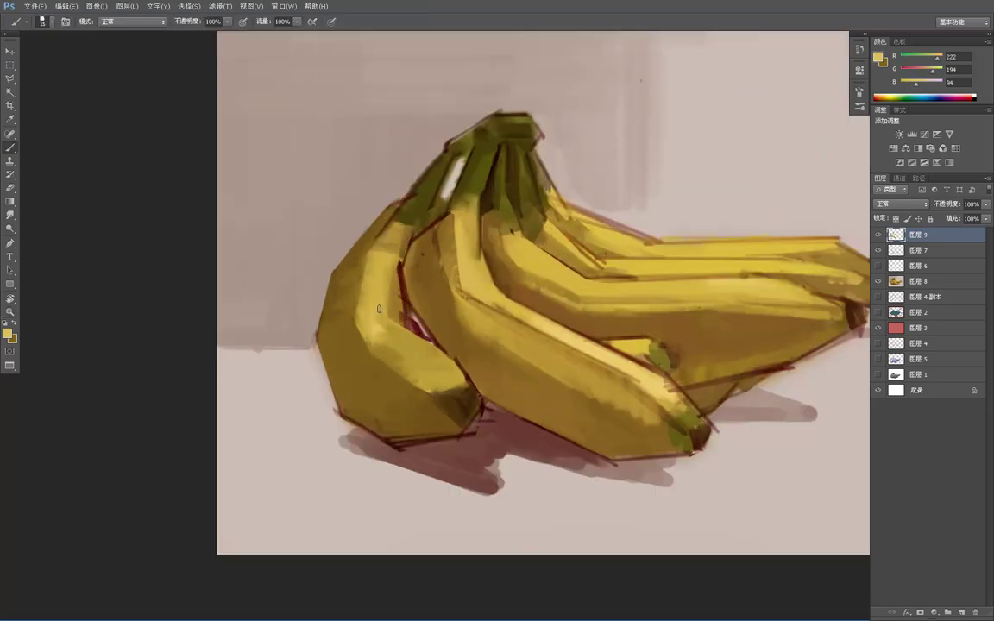
alt+click(382, 307)
mouse_move(382, 306)
mouse_down()
mouse_move(367, 292)
mouse_move(389, 283)
mouse_move(377, 270)
mouse_move(393, 270)
mouse_up()
- Refine the left banana's underside edge and lower shadow with browns RGB 94, 58, 18 and RGB 124, 97, 29
key(alt+space)
alt+click(440, 292)
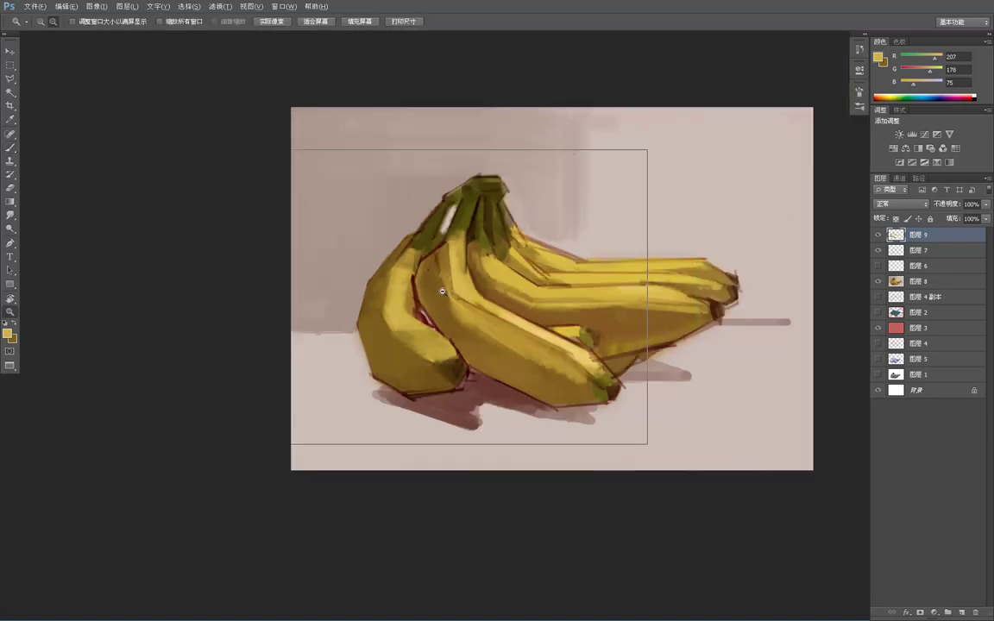
alt+click(441, 291)
alt+click(441, 292)
alt+click(445, 286)
alt+click(443, 286)
click(431, 291)
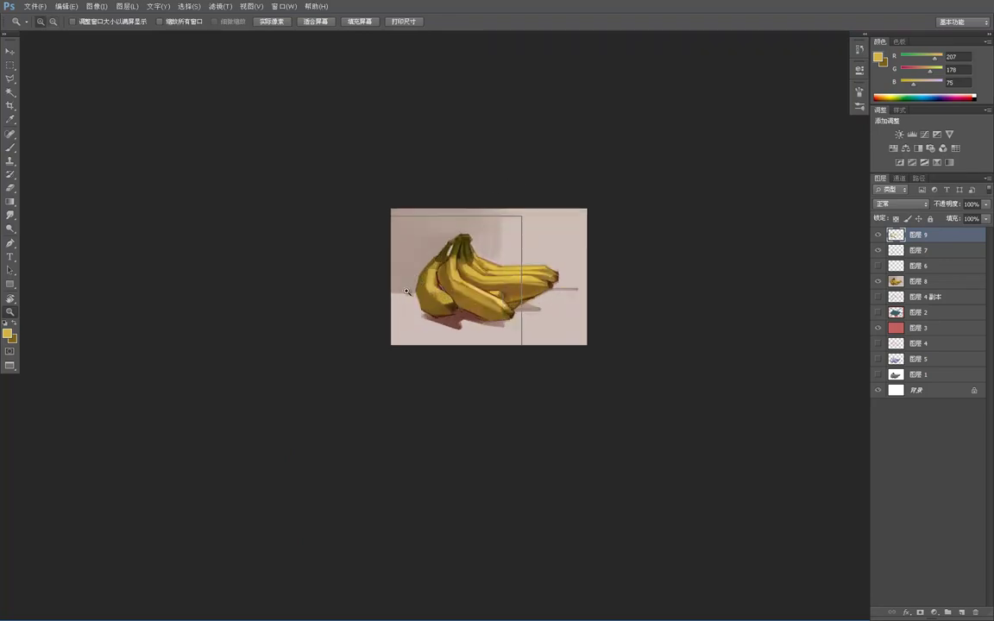
ctrl+click(408, 287)
ctrl+click(410, 286)
ctrl+click(416, 286)
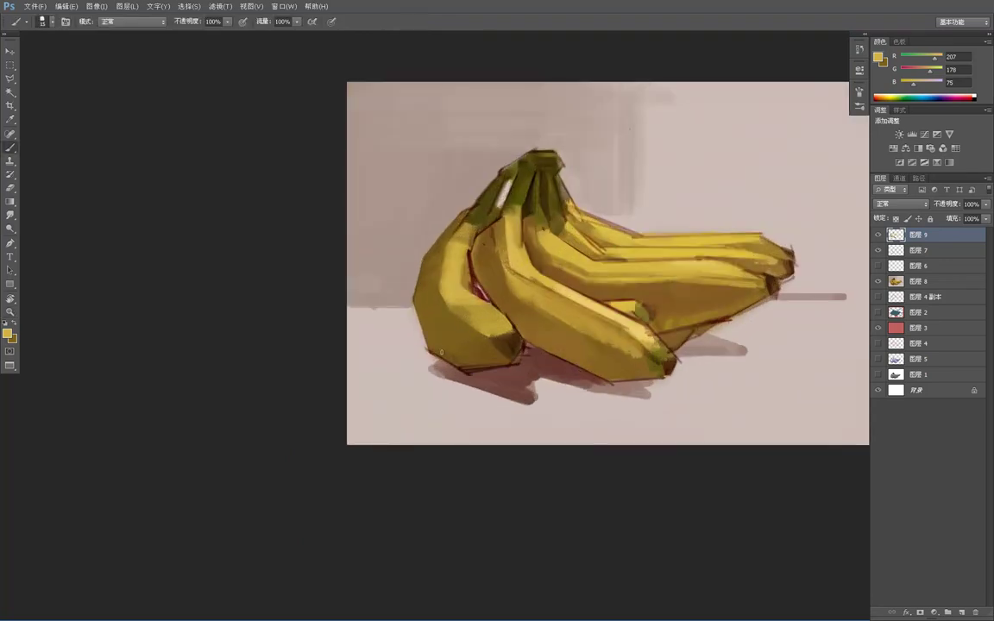
alt+click(426, 361)
alt+click(456, 353)
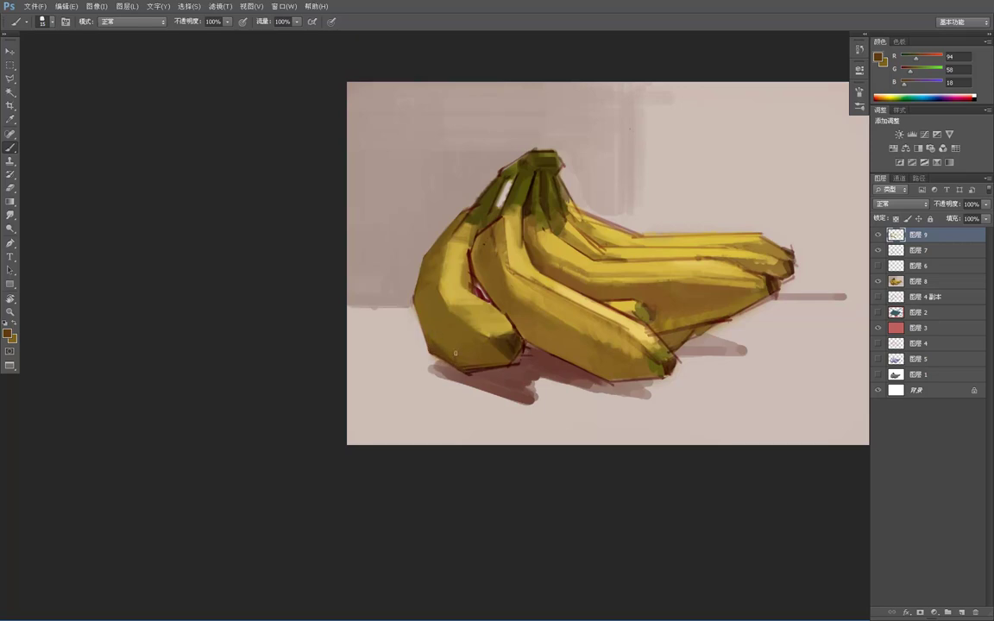
alt+click(436, 332)
alt+click(465, 363)
alt+click(452, 351)
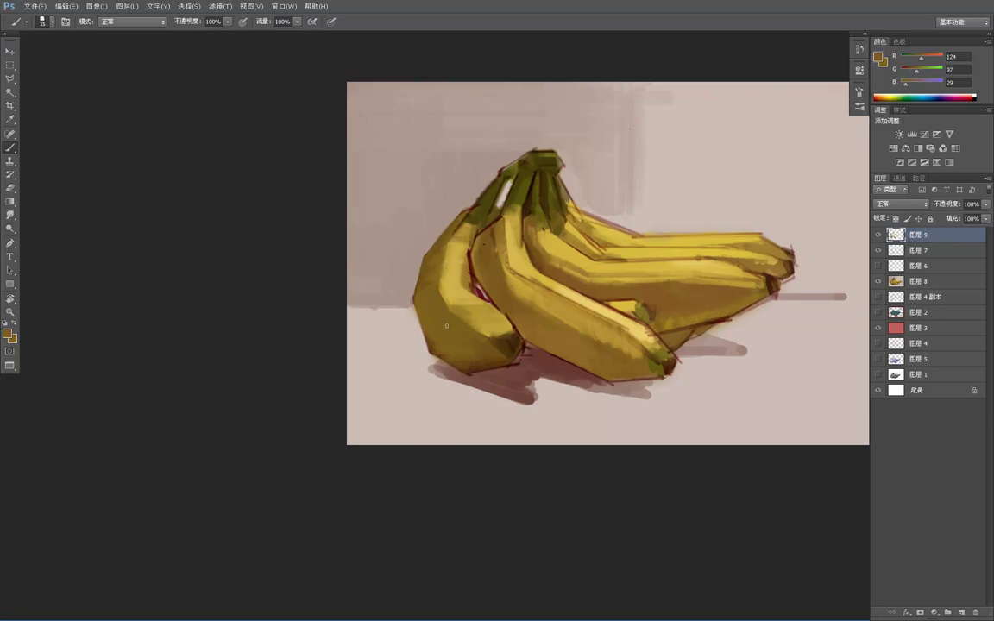
- Paint a dark contact shadow beneath the left banana with deep red-brown RGB 58, 14, 12
key(z)
alt+click(471, 298)
alt+click(471, 297)
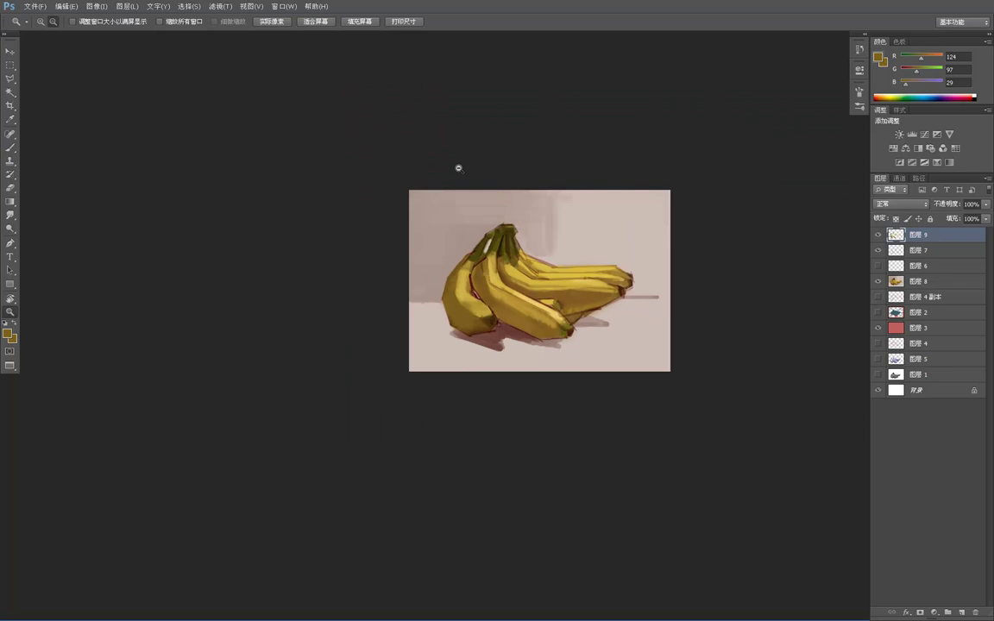
click(483, 355)
click(483, 355)
click(474, 298)
key(b)
alt+click(519, 296)
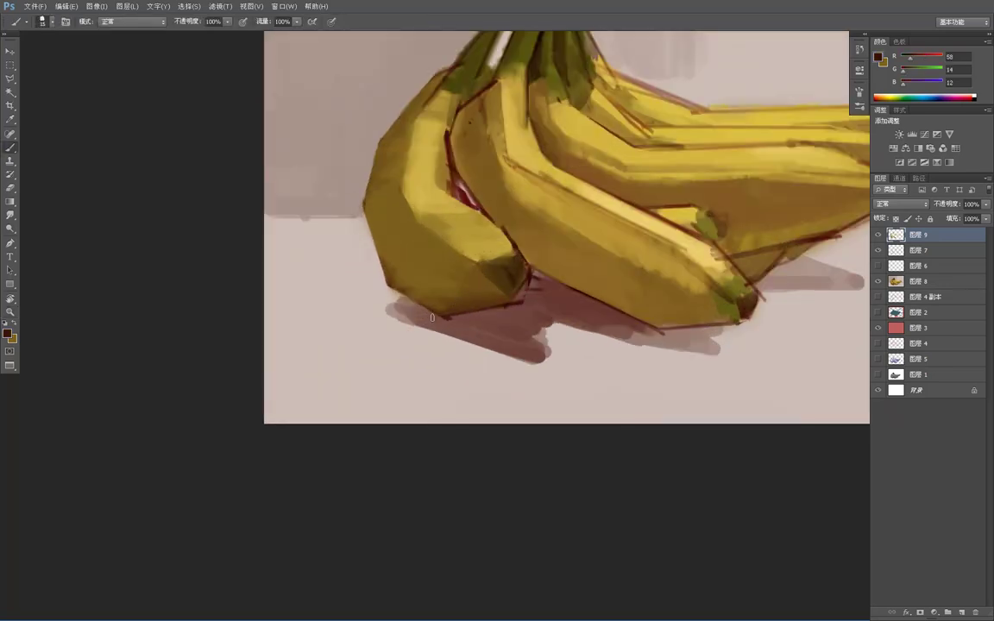
drag(422, 311, 446, 315)
click(8, 332)
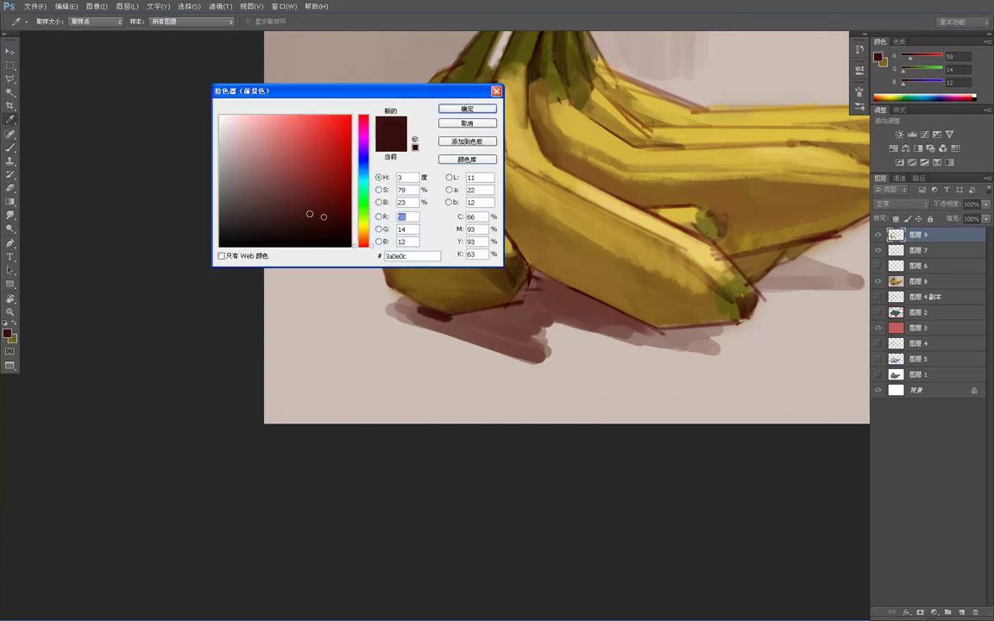
drag(307, 221, 299, 221)
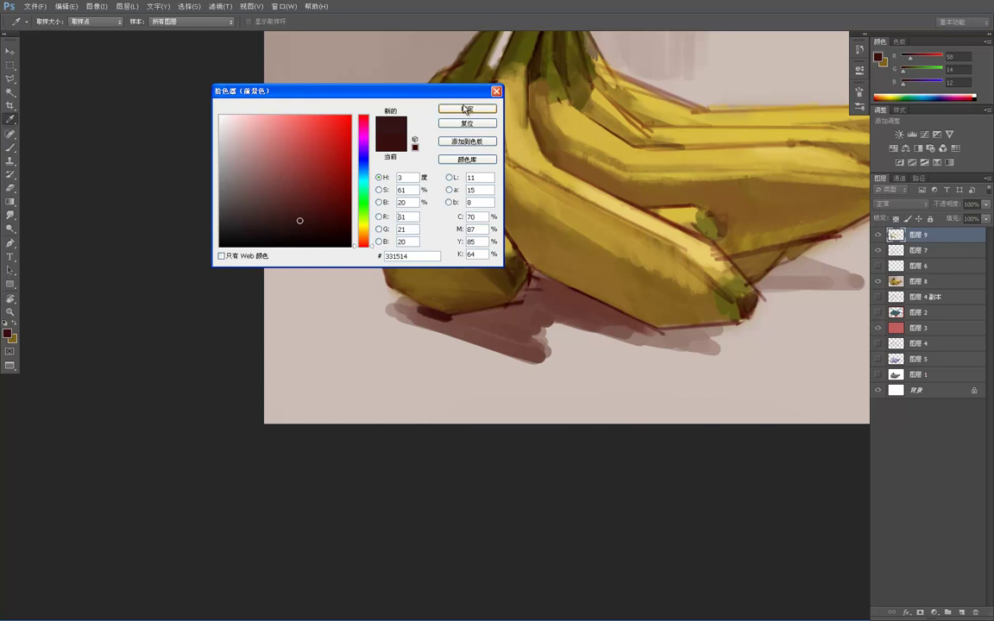
click(479, 122)
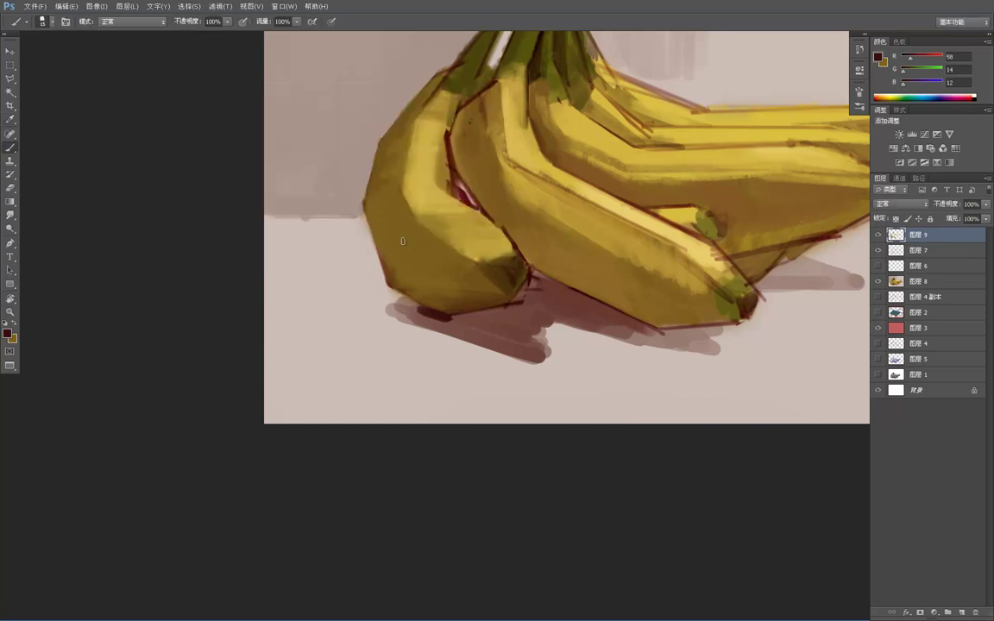
- Blend the left banana's dark tip into its lit side with olive RGB 135, 117, 43 and yellow RGB 194, 165, 60
drag(441, 249, 421, 273)
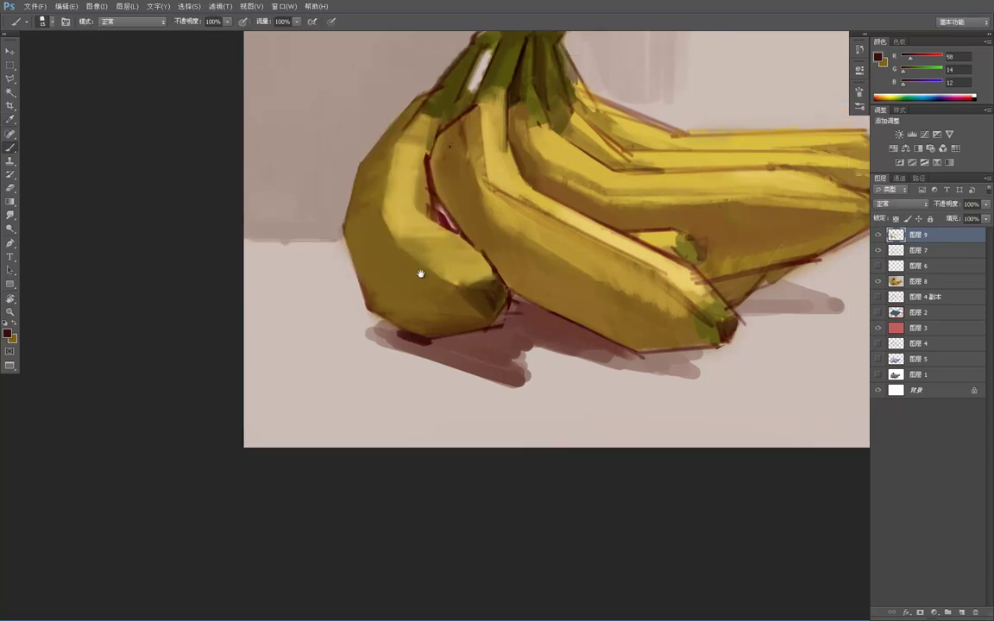
alt+click(488, 276)
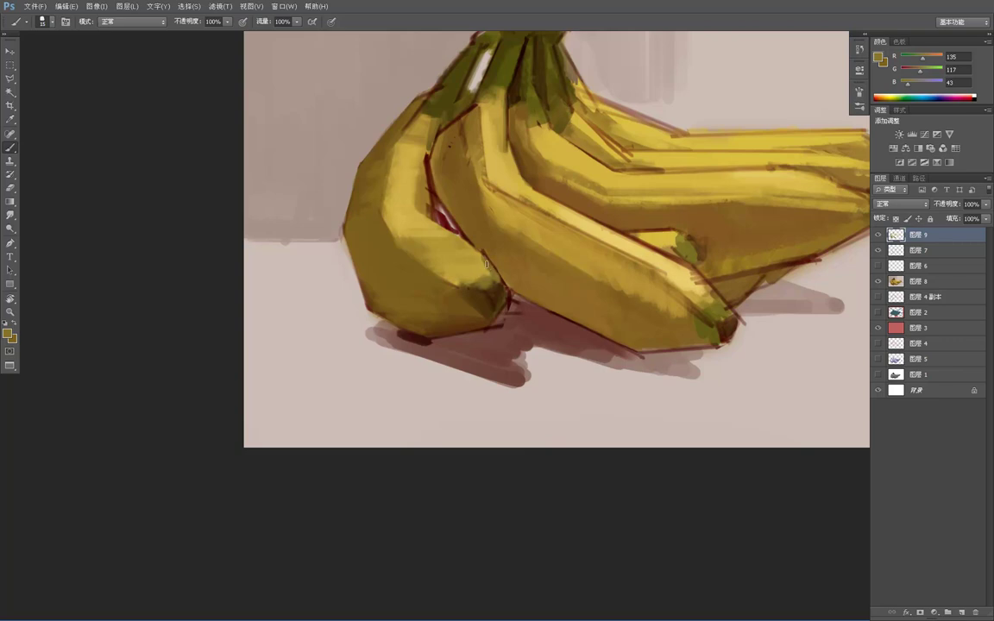
alt+click(480, 255)
- Select the triangular gap between the left and middle bananas and paint it with background colour RGB 168, 147, 138
drag(471, 209, 487, 276)
key(l)
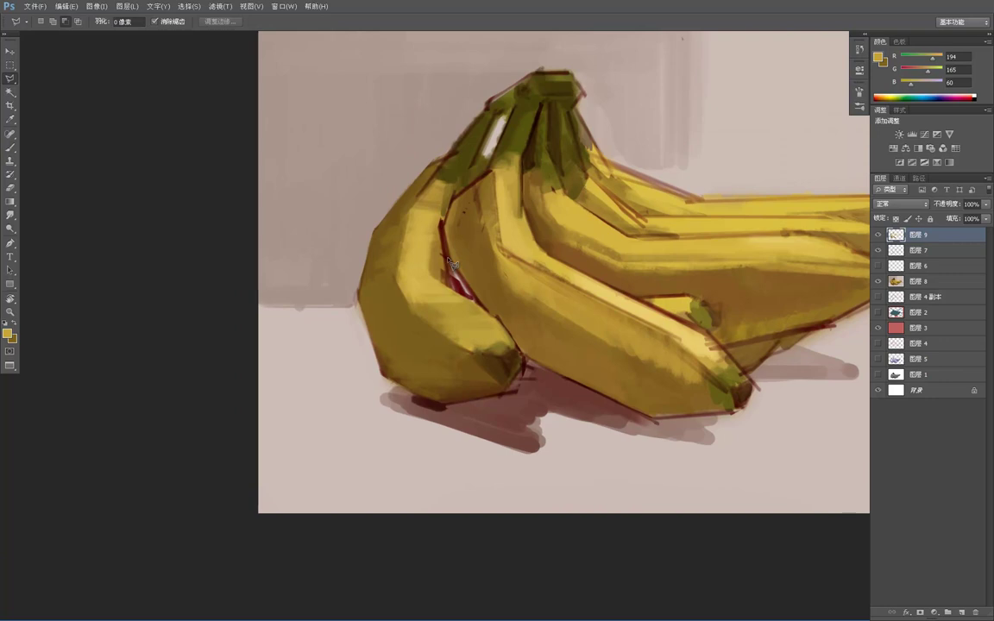
click(485, 309)
click(448, 261)
key(b)
alt+click(415, 153)
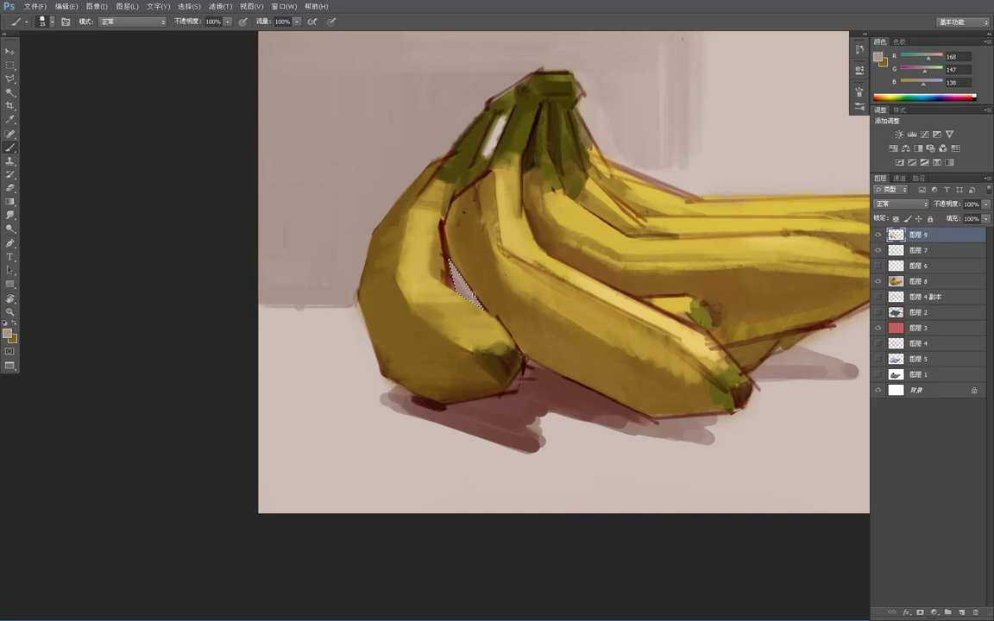
- Paint the lower part of the triangular gap with table colour RGB 203, 186, 177, touch up its wall colour, and deselect it
alt+click(355, 320)
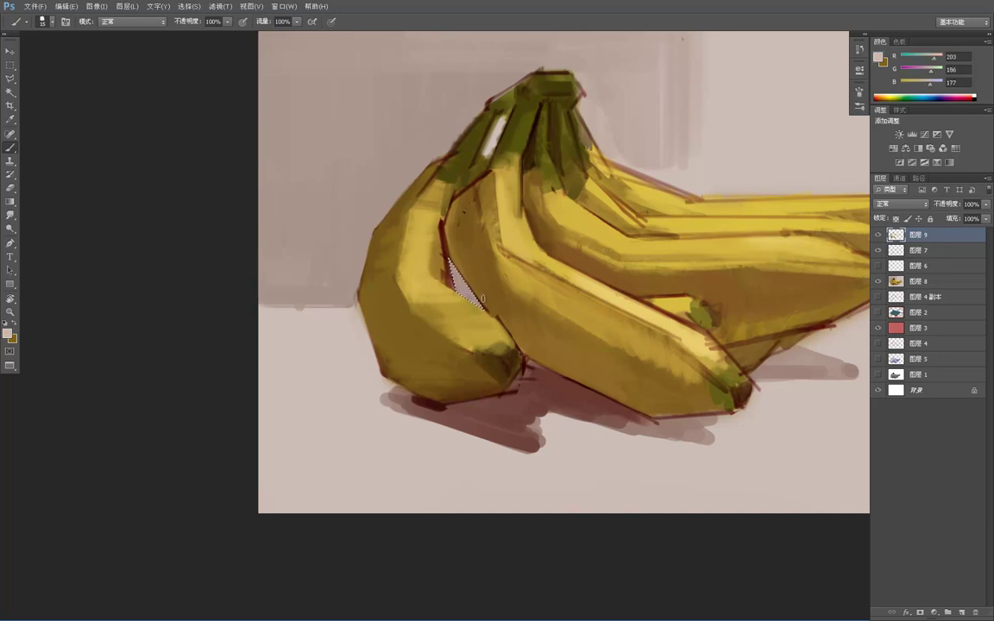
alt+click(450, 281)
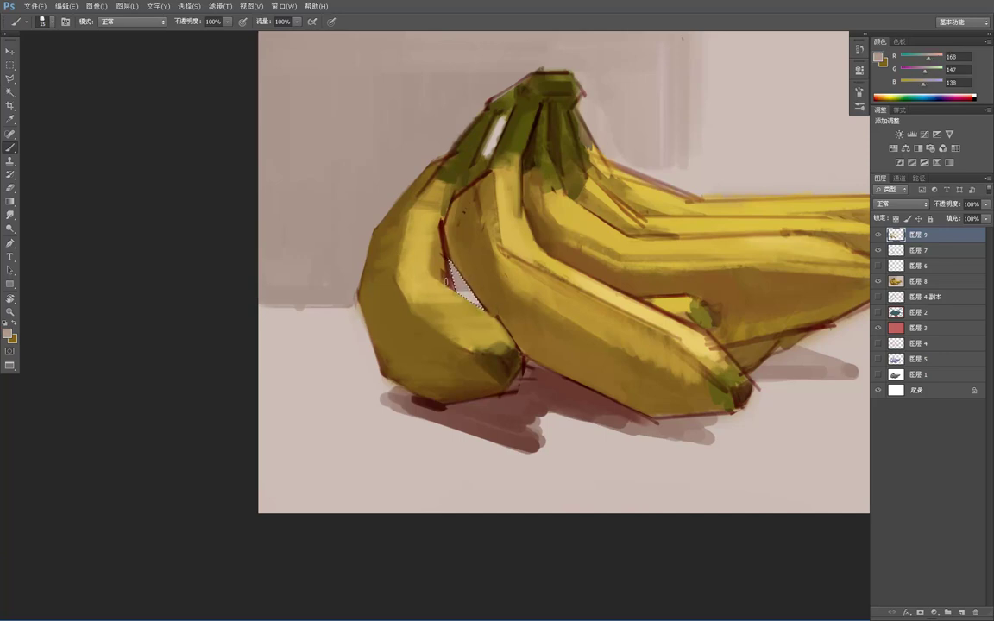
alt+click(352, 290)
key(m)
click(431, 163)
- Cover the dark red line along the left banana's inner edge above the gap with brown RGB 109, 60, 21
key(z)
alt+click(489, 252)
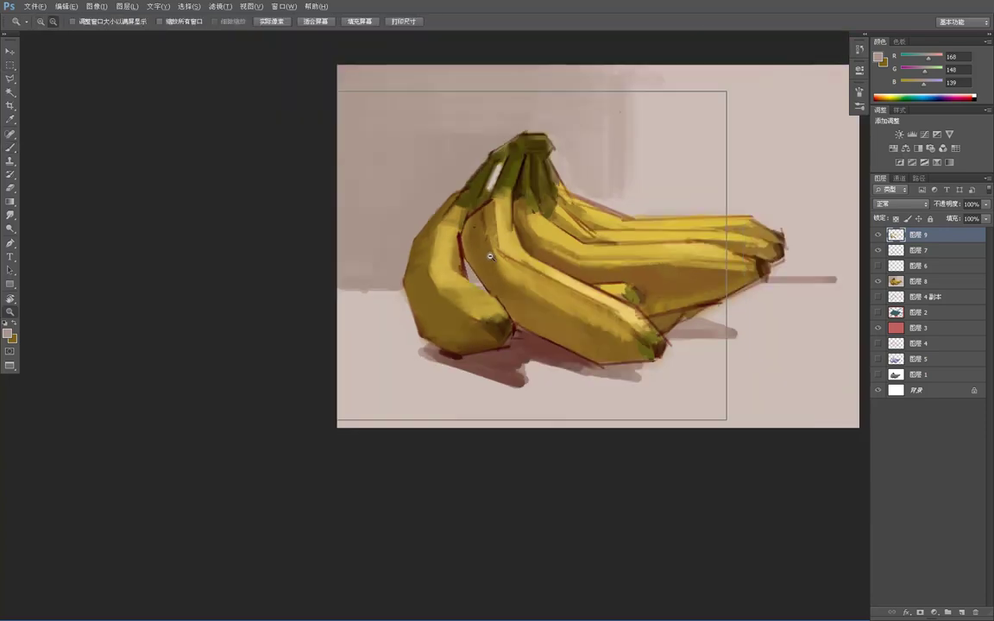
alt+click(489, 252)
alt+click(489, 253)
alt+click(489, 253)
alt+click(489, 252)
click(488, 254)
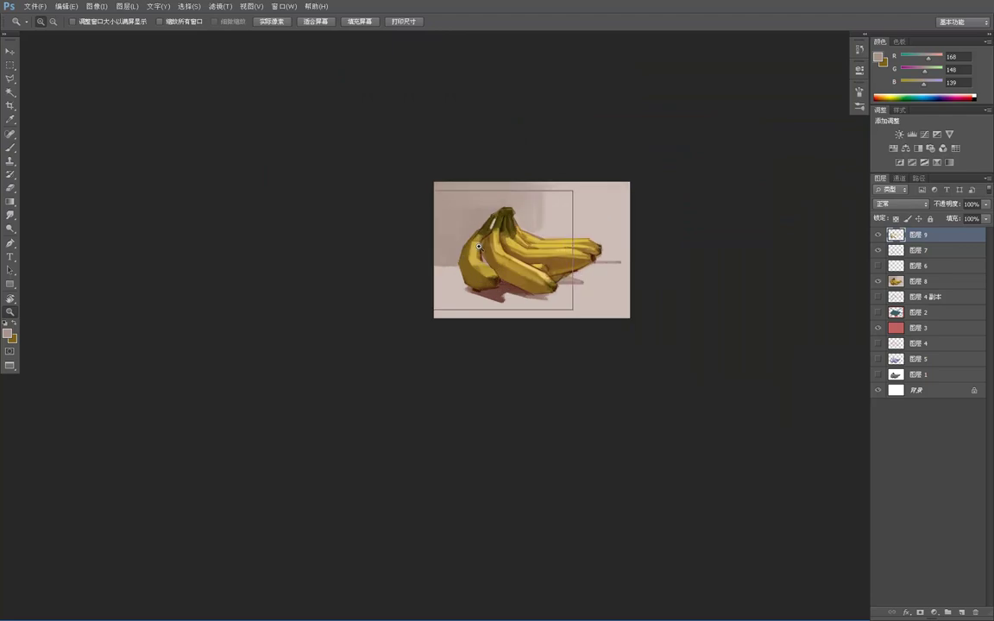
click(478, 244)
click(480, 245)
click(480, 245)
click(470, 240)
key(b)
alt+click(475, 245)
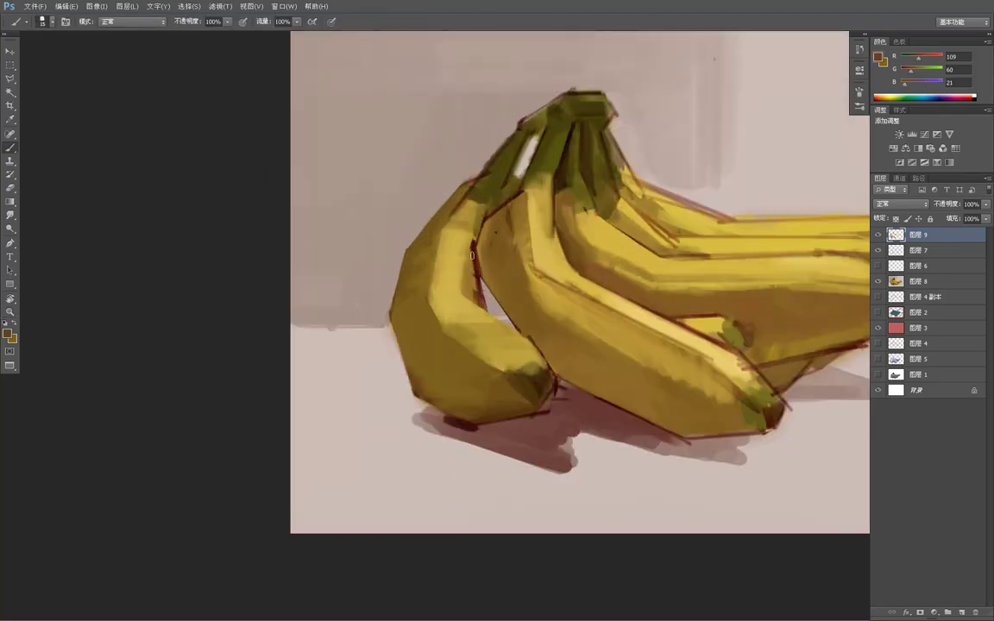
drag(476, 240, 472, 249)
alt+click(471, 253)
- Clean up the middle banana's edge beside the gap with browns RGB 130, 96, 34 and RGB 112, 67, 24
key(z)
alt+click(481, 143)
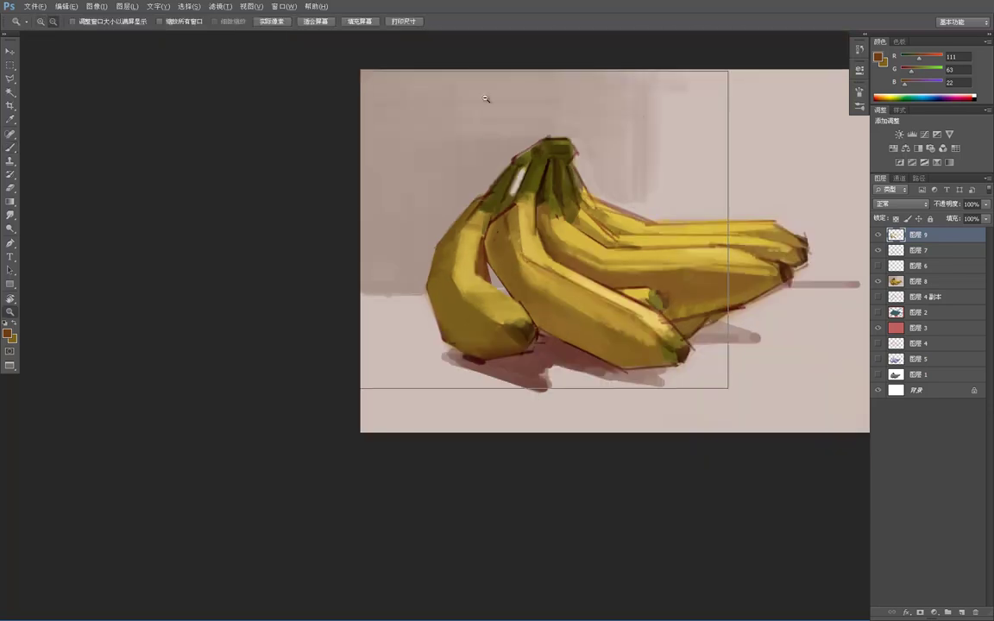
drag(502, 240, 503, 240)
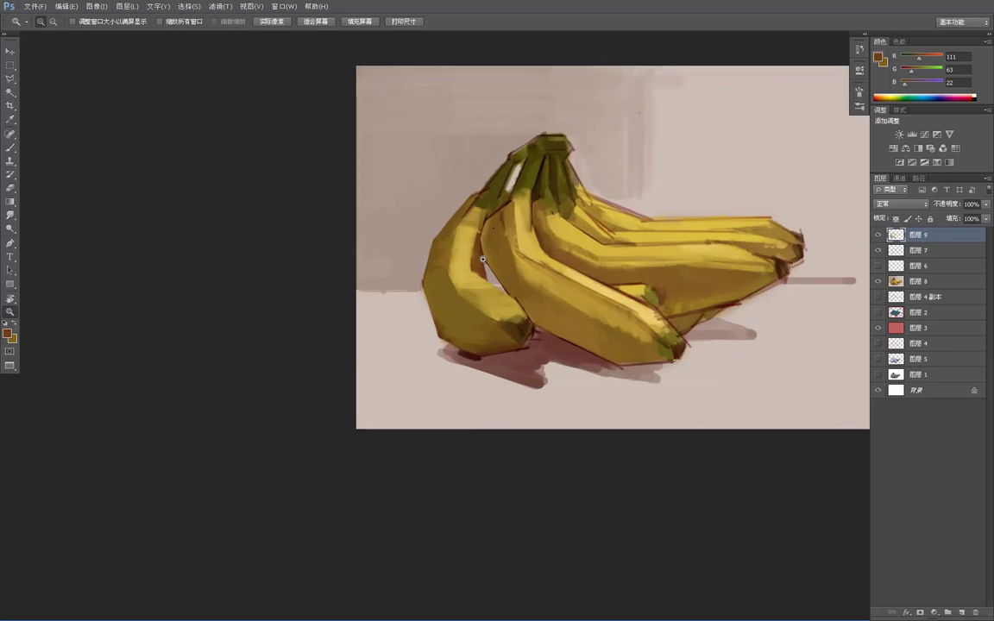
alt+click(488, 270)
drag(479, 267, 509, 314)
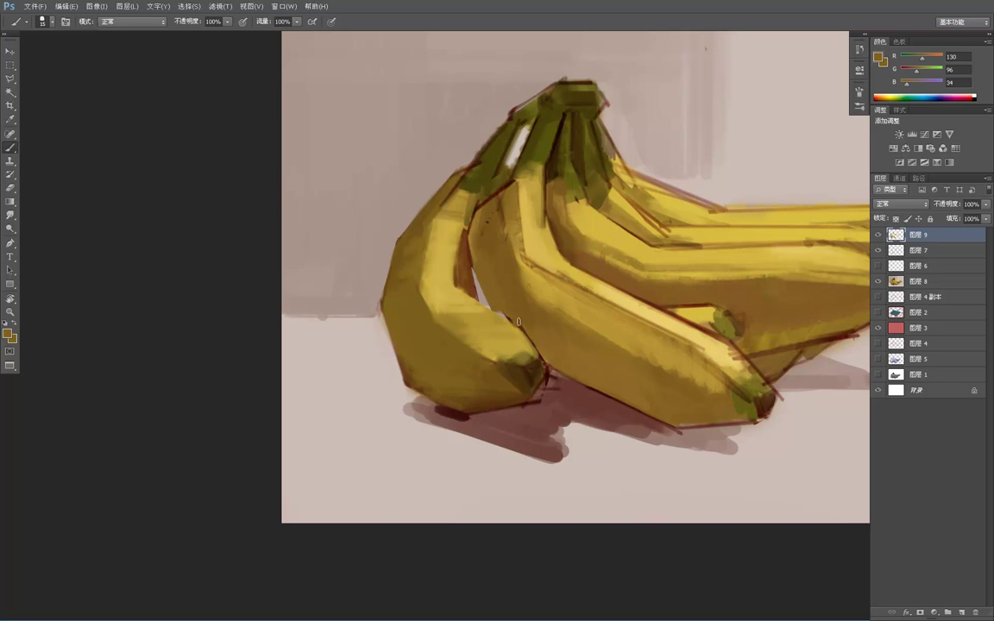
alt+click(506, 304)
alt+click(454, 259)
alt+click(482, 269)
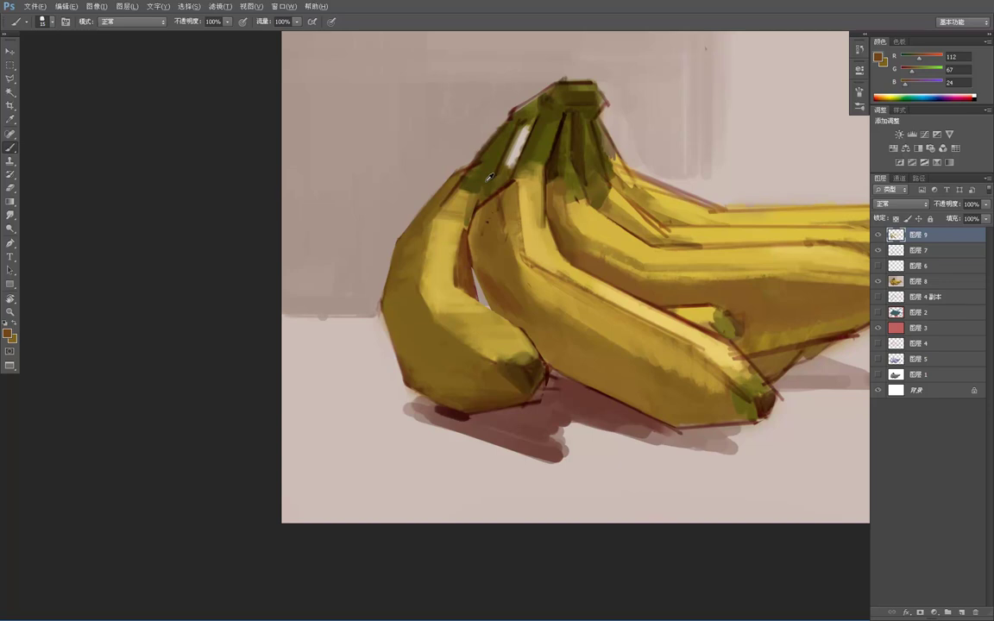
- Refine the left banana's upper outer edge below the stem with background RGB 168, 149, 140 and yellow RGB 175, 144, 54
drag(479, 116, 468, 187)
alt+click(429, 184)
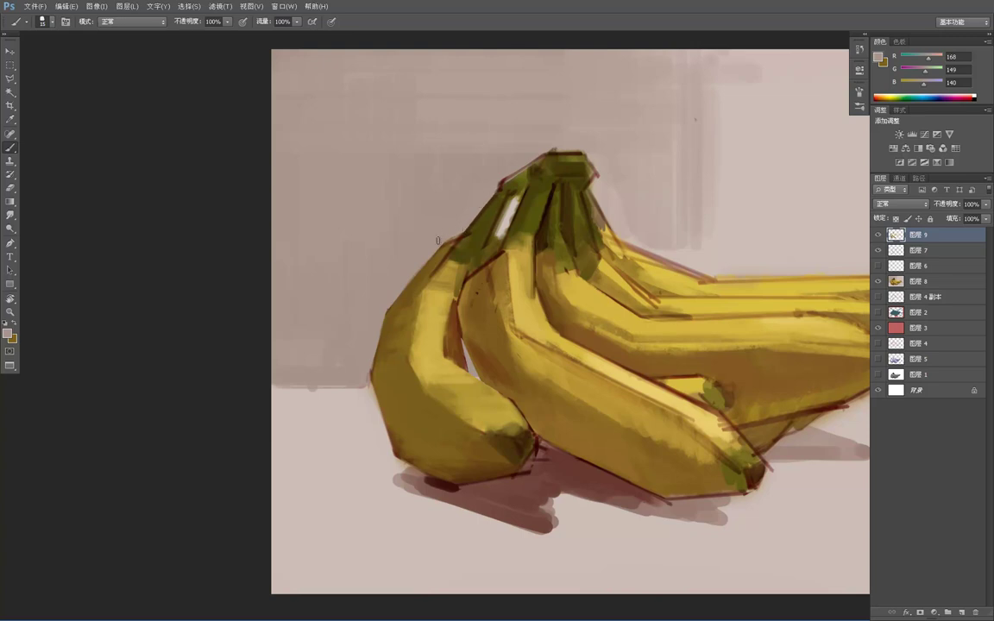
alt+click(449, 268)
alt+click(450, 271)
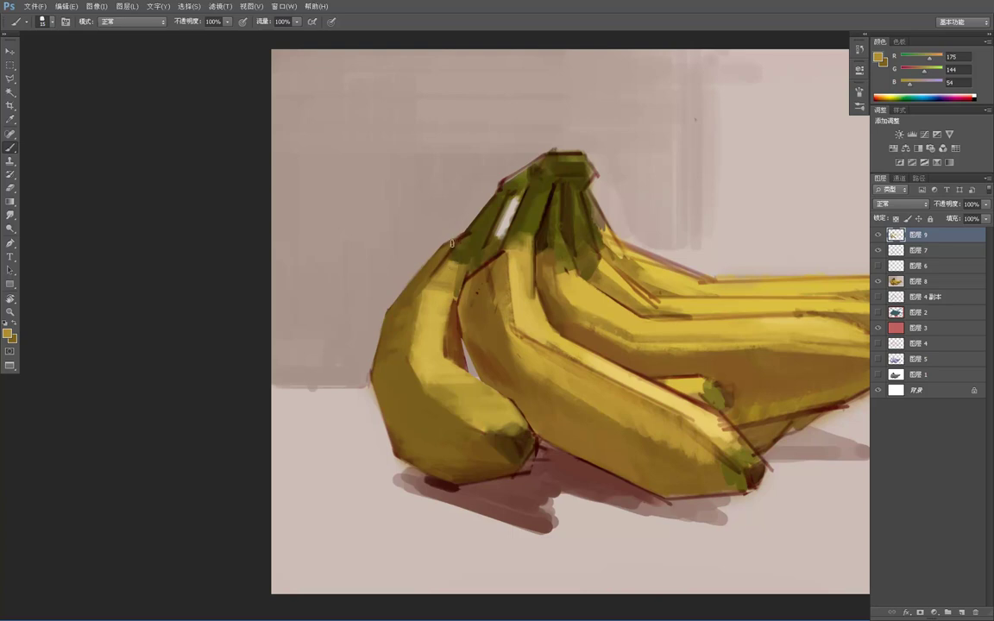
drag(463, 236, 423, 283)
mouse_move(464, 253)
mouse_down()
mouse_move(427, 284)
mouse_move(472, 256)
mouse_up()
- Shade the middle banana's shadow side beside the gap with brown RGB 116, 76, 25 using a 30 px brush
key(alt+space)
alt+click(504, 221)
alt+click(503, 221)
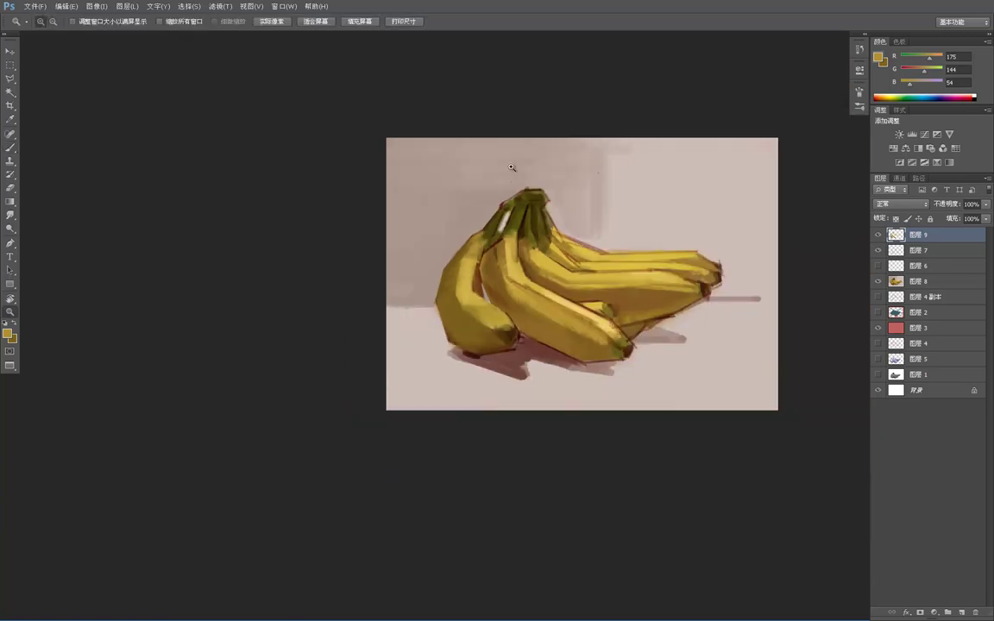
drag(538, 314, 536, 315)
key(ctrl+space)
ctrl+click(487, 336)
click(487, 336)
key(b)
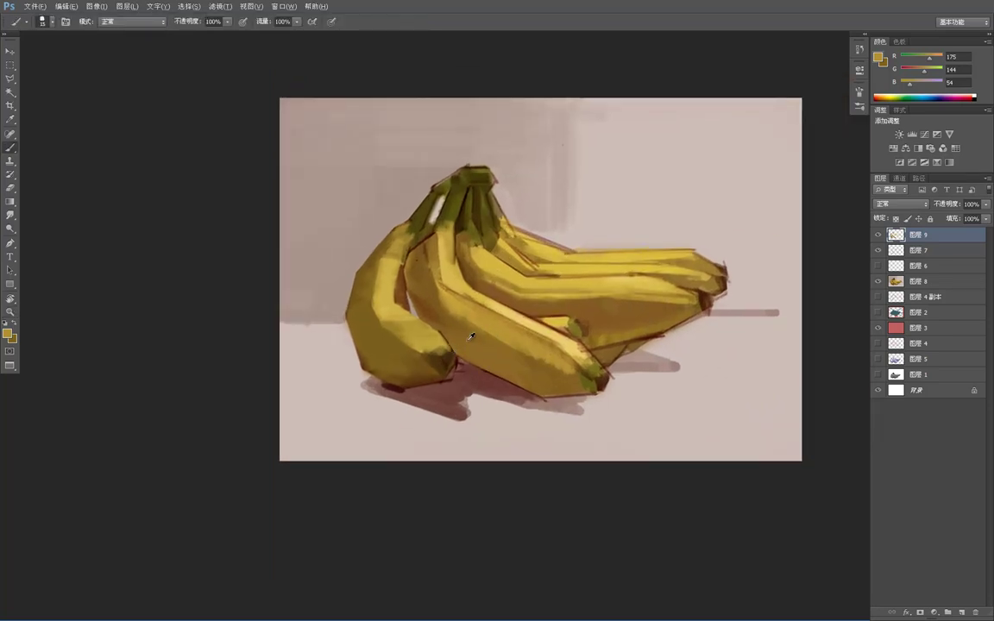
alt+click(443, 348)
alt+click(442, 337)
alt+click(444, 332)
alt+click(433, 305)
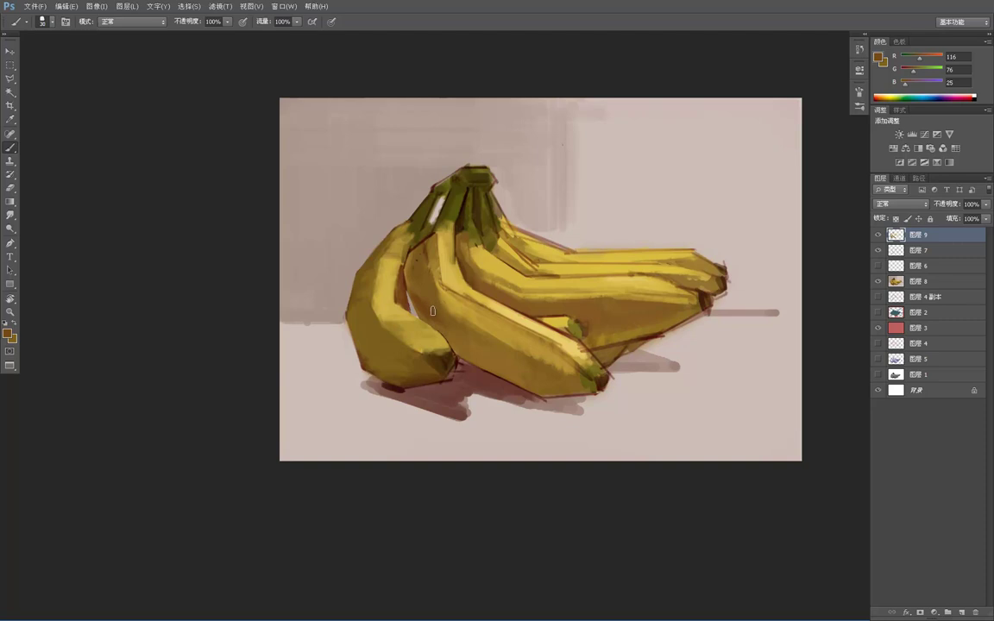
- Set the brush tip angle to -90° and blend the middle banana's upper body with RGB 142, 109, 39 and RGB 194, 162, 58
key(F5)
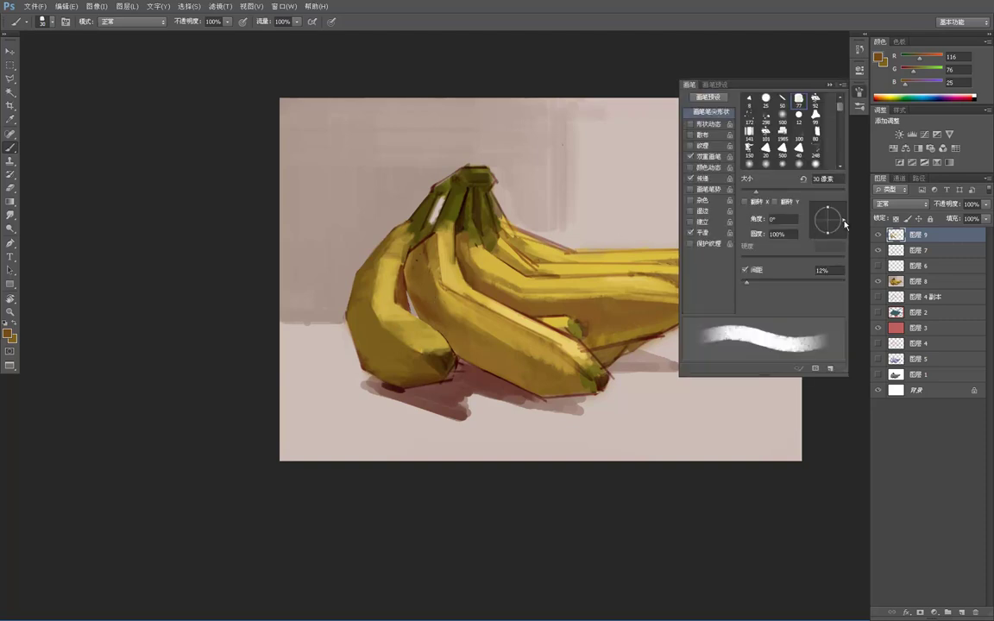
drag(825, 240, 827, 241)
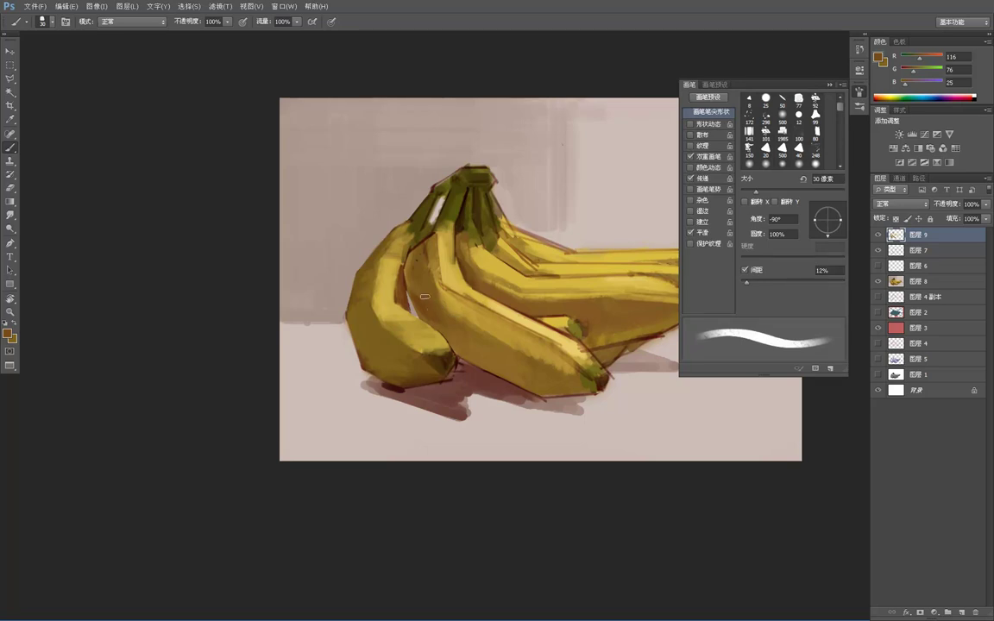
alt+click(464, 327)
alt+click(435, 244)
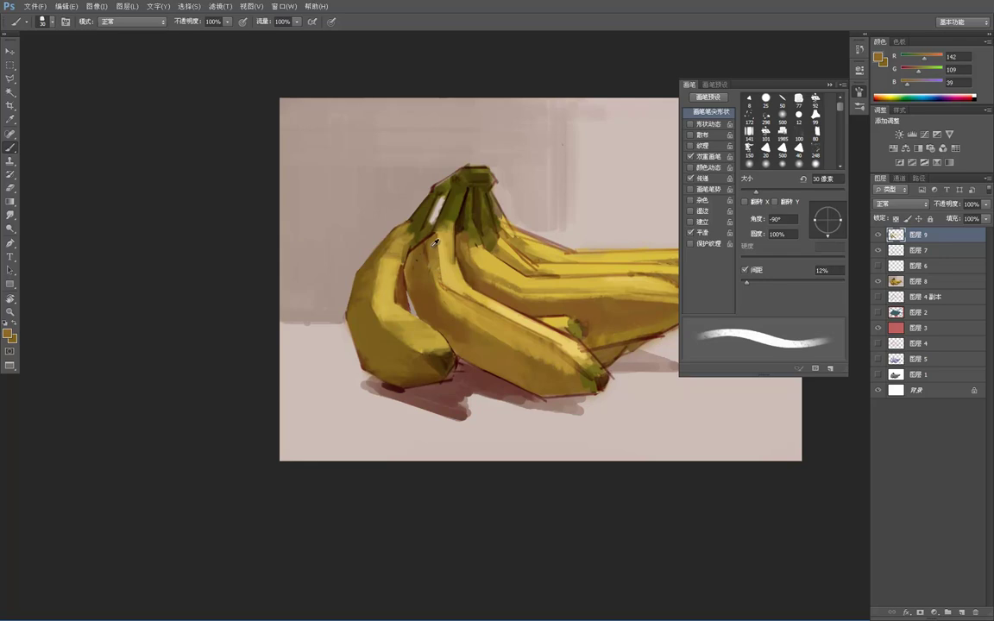
alt+click(429, 251)
alt+click(444, 292)
drag(444, 302, 435, 277)
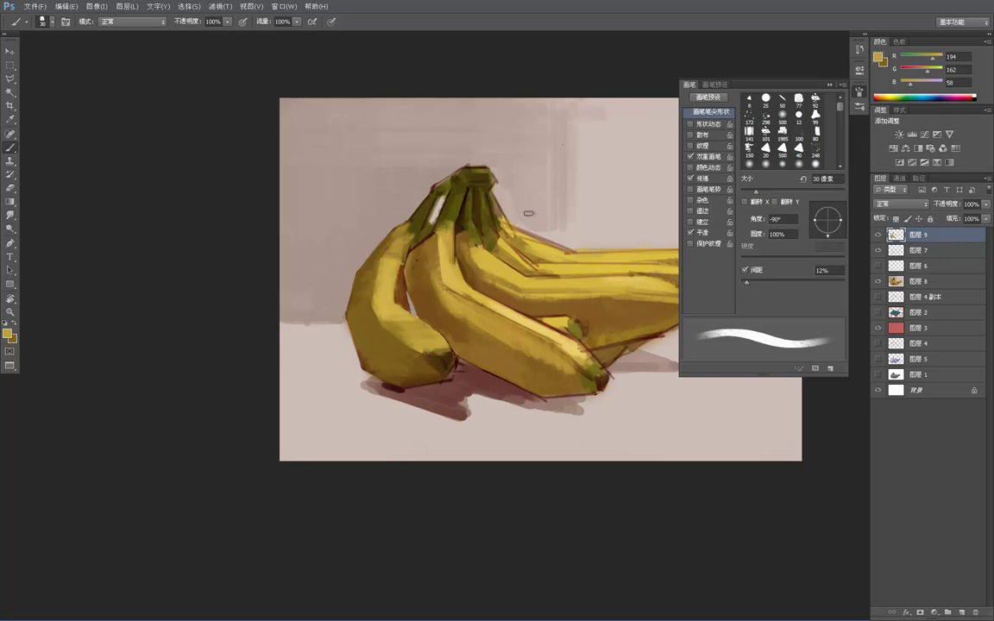
click(830, 84)
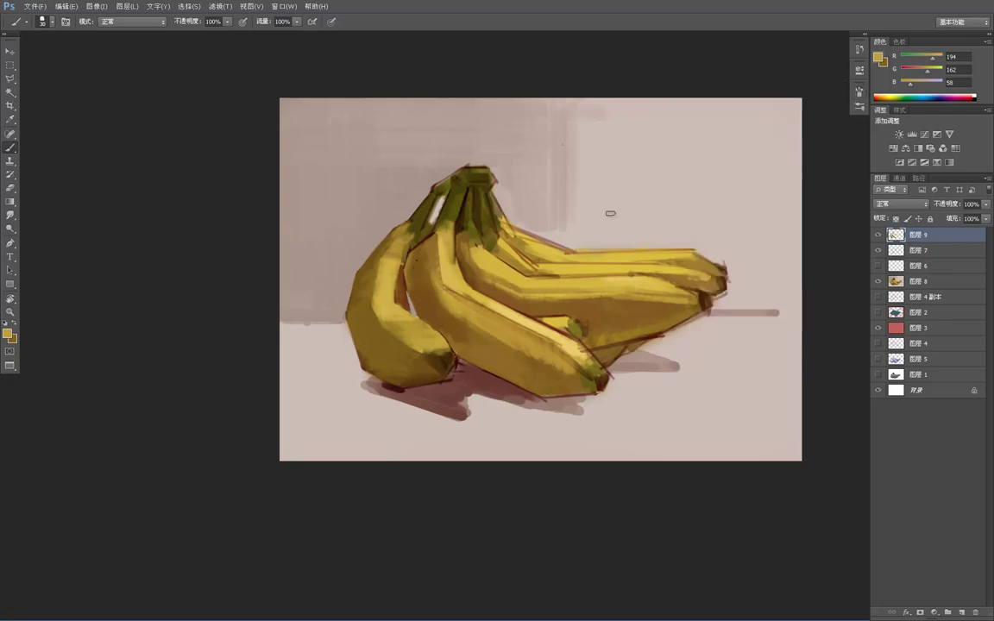
- Smooth the middle banana's shadow side with brown RGB 124, 91, 30 and olive yellow RGB 160, 132, 34
alt+click(417, 292)
alt+click(460, 323)
mouse_move(478, 344)
mouse_down()
mouse_move(521, 373)
mouse_move(519, 347)
mouse_move(538, 367)
mouse_move(513, 349)
mouse_up()
alt+click(481, 327)
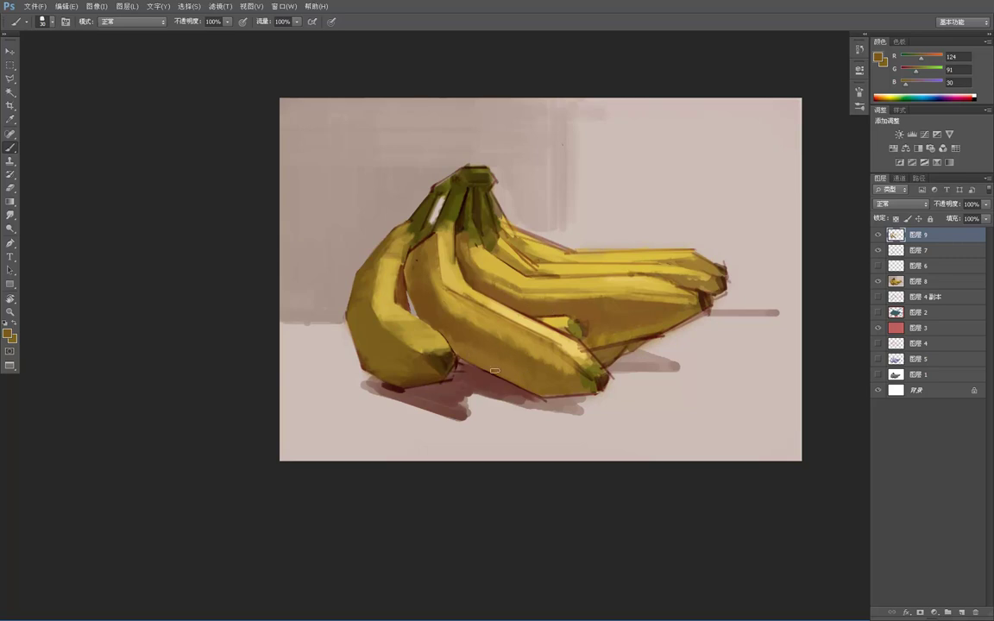
alt+click(605, 334)
drag(546, 302, 533, 293)
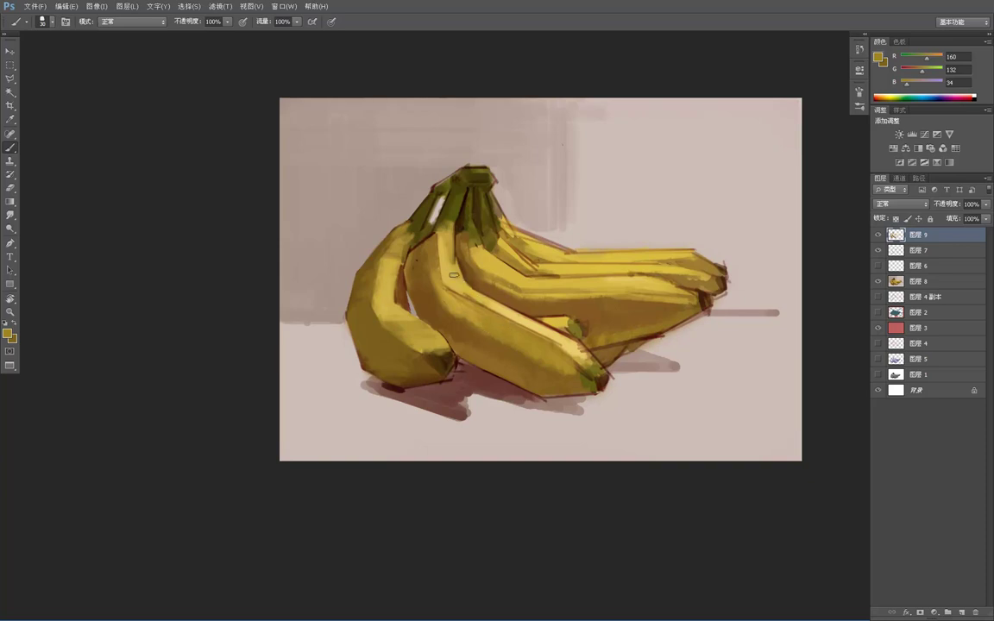
- Blend the middle banana's top highlight toward its tip with RGB 233, 205, 109 and RGB 194, 165, 60
alt+click(567, 354)
alt+click(561, 340)
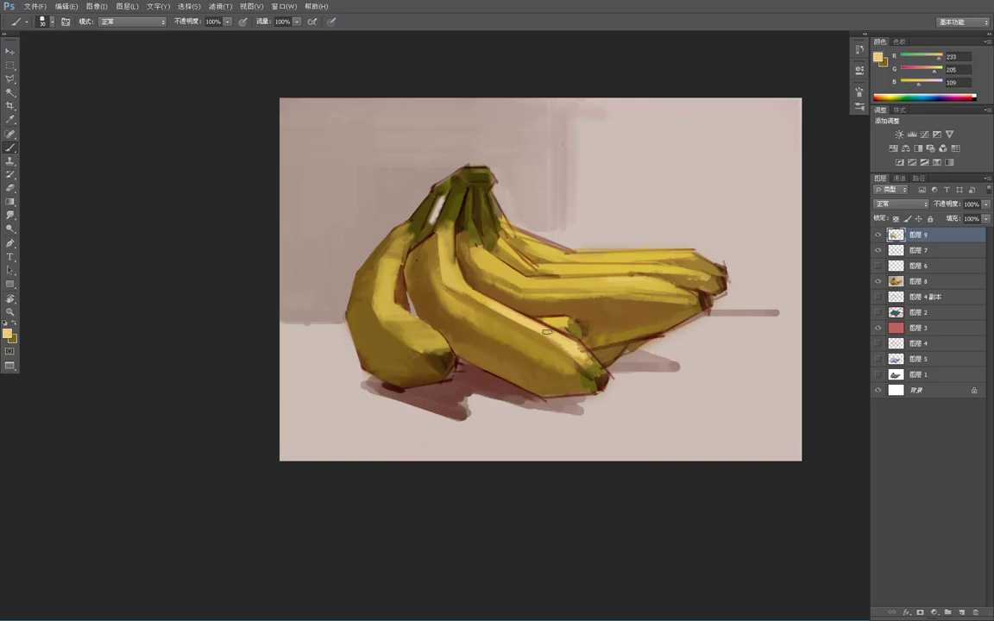
alt+click(585, 361)
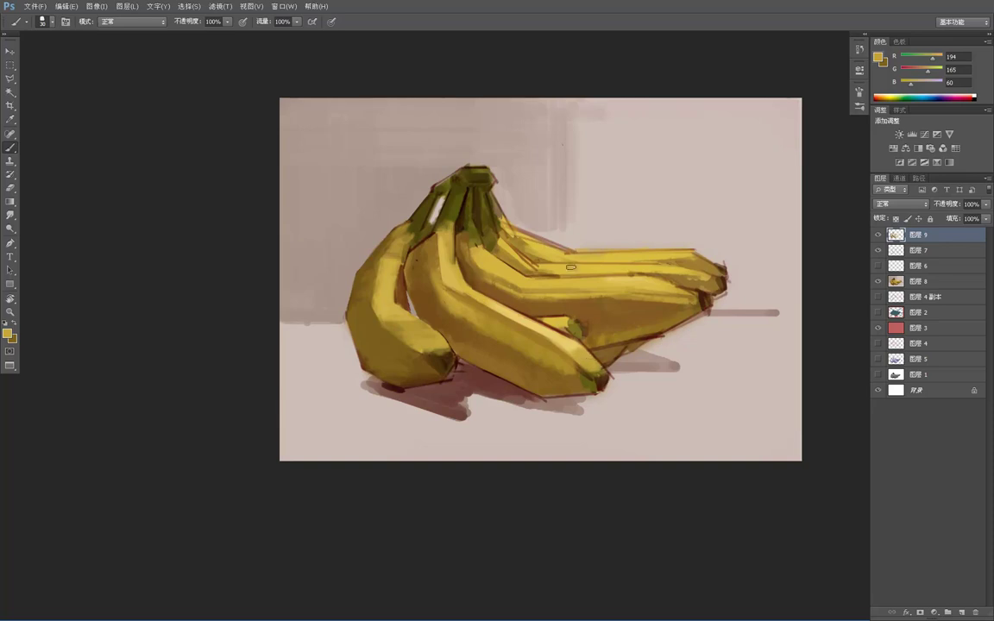
- Soften the middle banana's upper bend with a 15 px brush in RGB 150, 109, 37, RGB 211, 181, 75 and RGB 161, 121, 44
alt+click(438, 273)
key(bracketright)
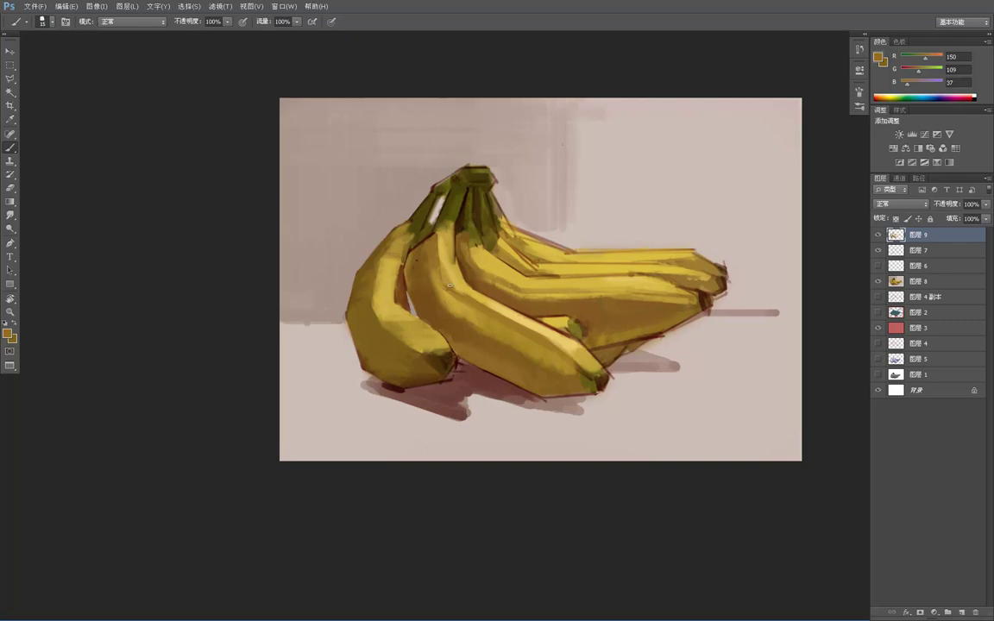
alt+click(437, 259)
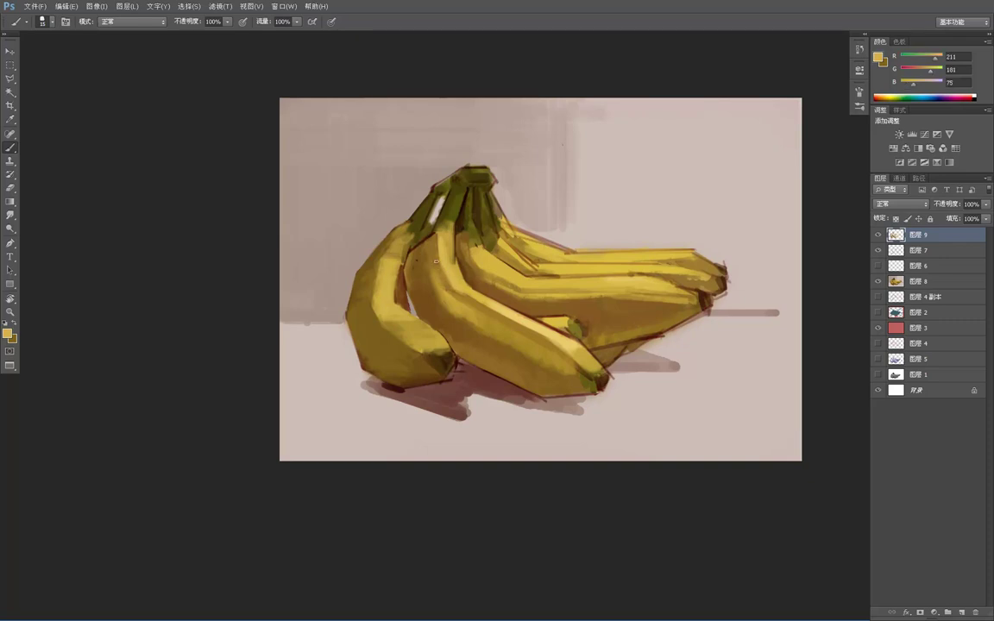
alt+click(432, 247)
alt+click(438, 266)
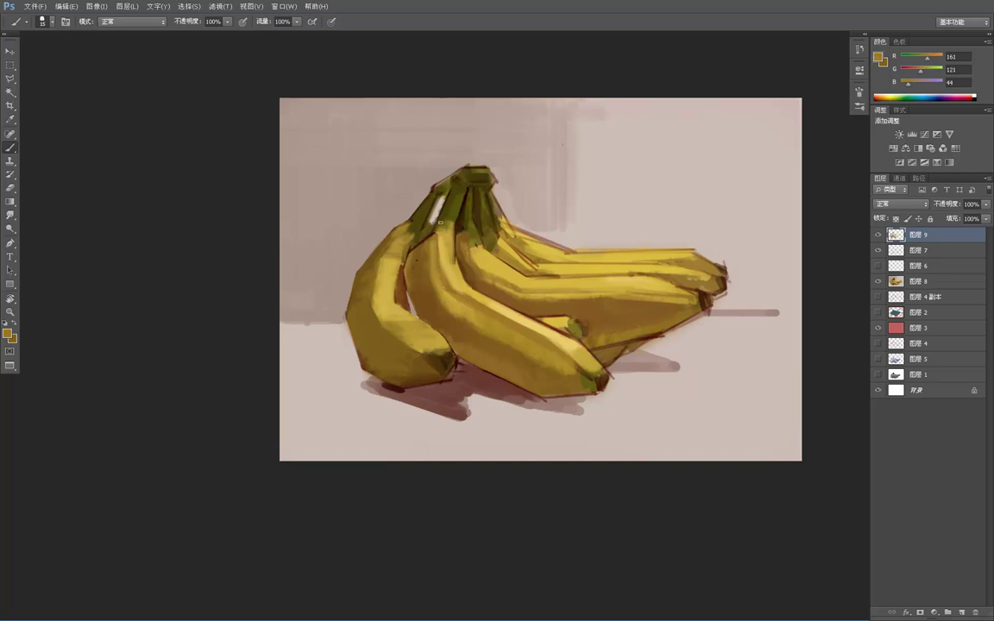
- Darken the junction between the left and middle bananas' stems with a very dark olive brown
alt+click(437, 232)
alt+click(426, 226)
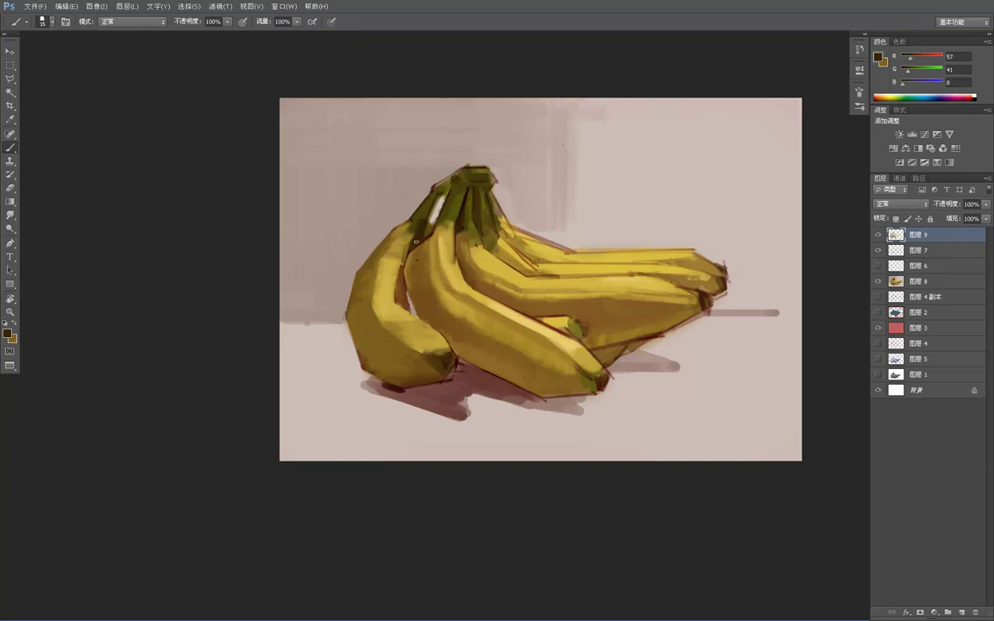
alt+click(433, 196)
alt+click(424, 239)
- Select the white gap between the left and middle stems, paint it with background RGB 183, 163, 155, and deselect it
key(z)
click(440, 226)
key(l)
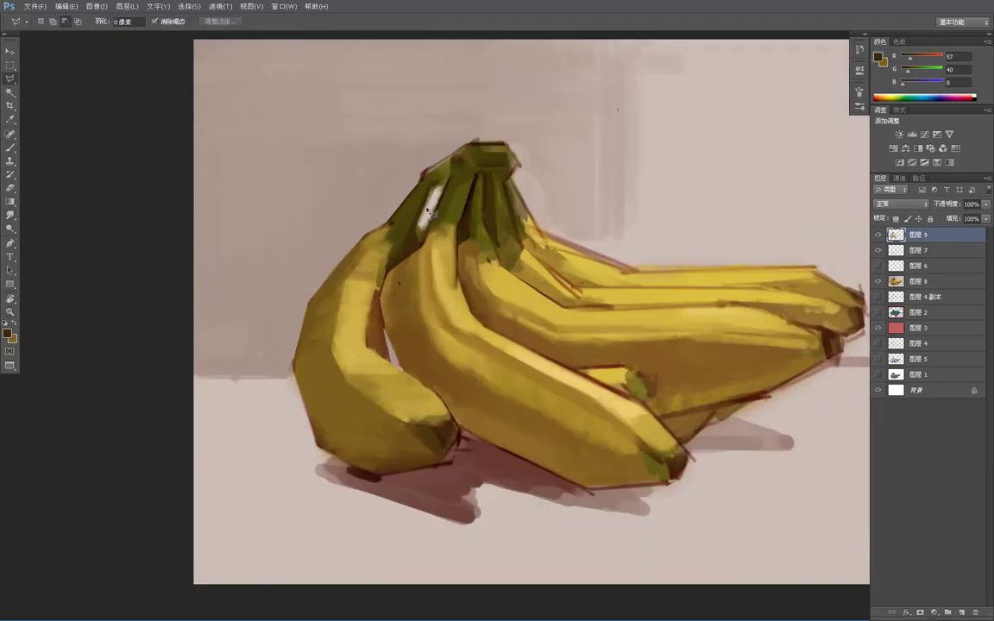
mouse_move(439, 212)
mouse_down()
mouse_move(422, 250)
mouse_move(434, 201)
mouse_up()
key(b)
alt+click(545, 157)
mouse_move(436, 191)
mouse_down()
mouse_move(412, 265)
mouse_move(438, 196)
mouse_up()
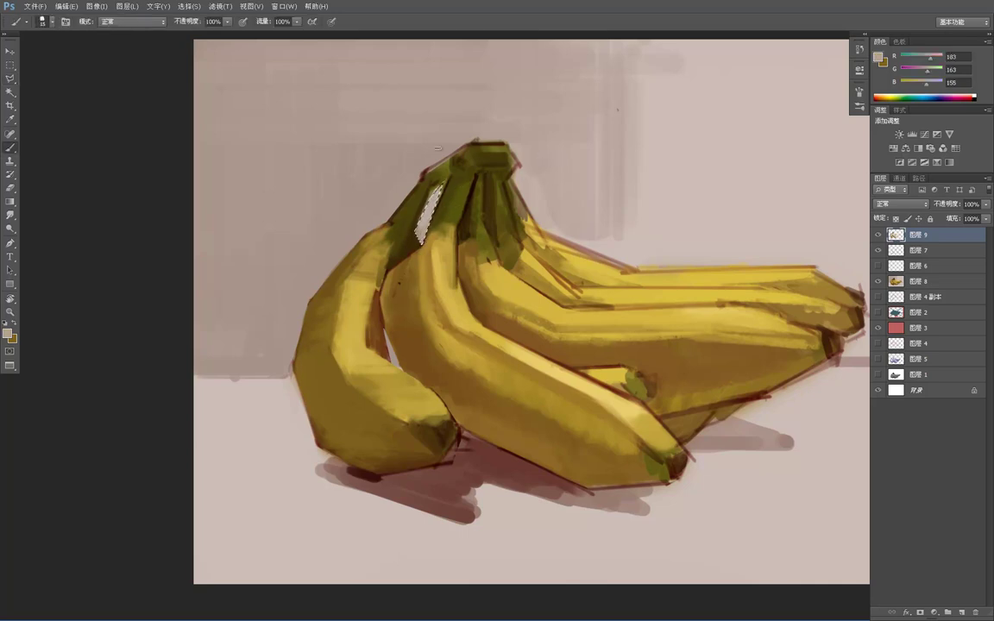
key(m)
click(466, 121)
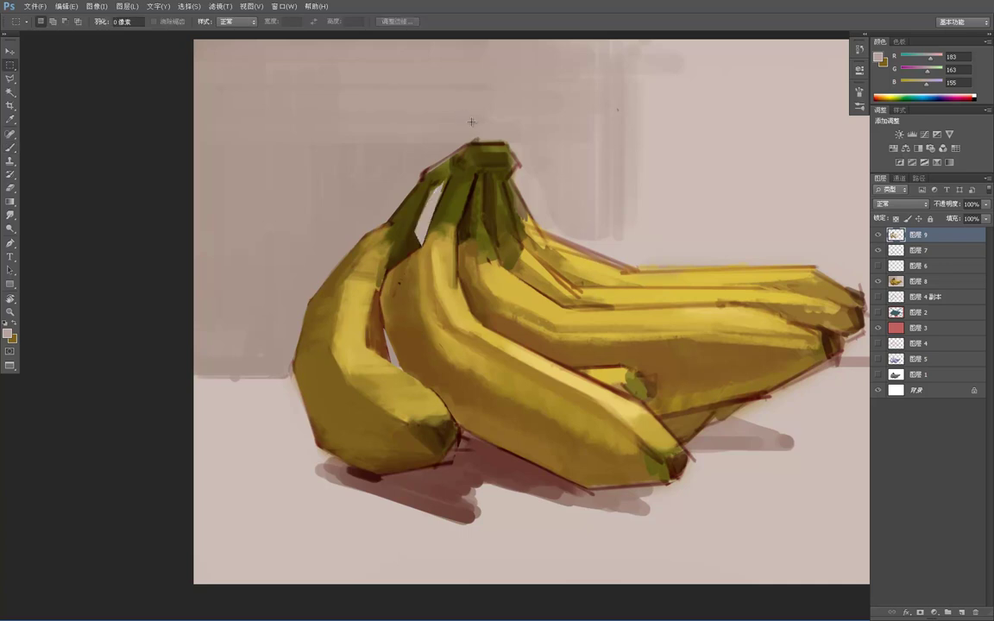
- Refine the left stem's outer edge and the edges of the stem gap with dark olive RGB 61, 45, 11
key(z)
alt+click(467, 118)
alt+click(467, 118)
click(435, 138)
key(b)
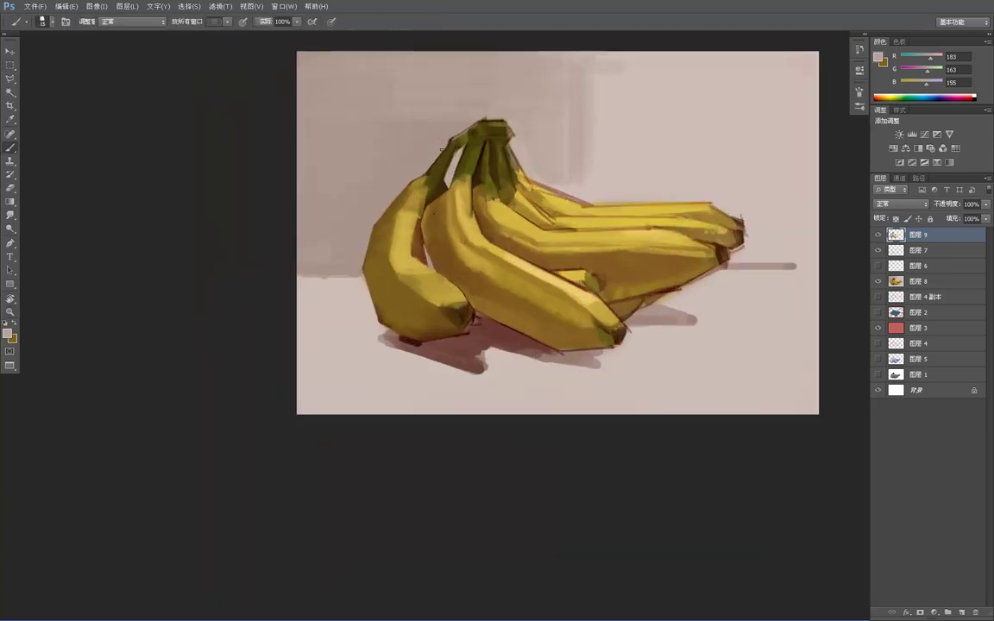
key(z)
click(451, 182)
key(b)
alt+click(417, 168)
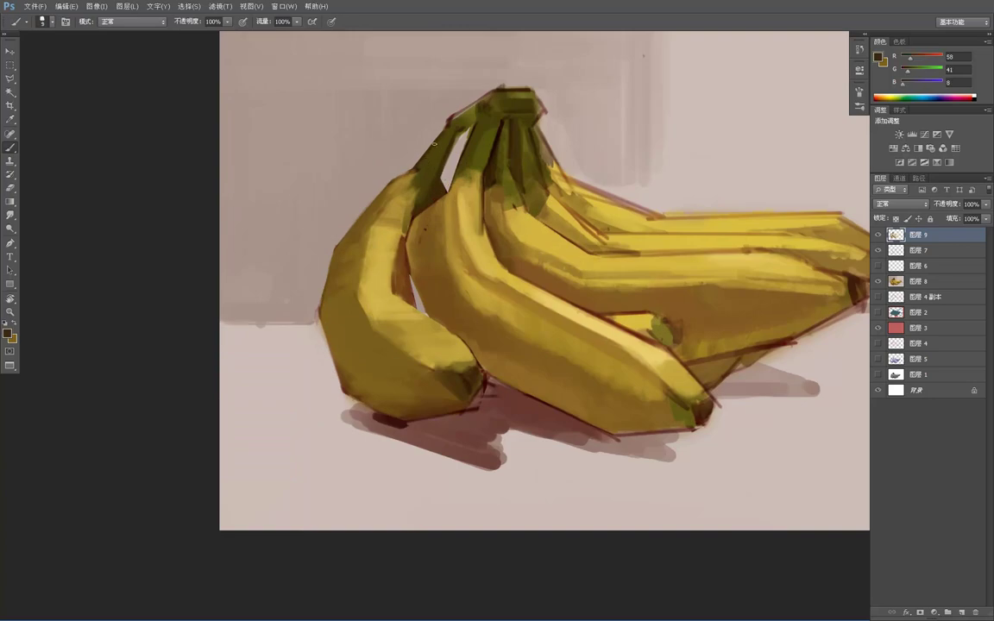
alt+click(455, 138)
drag(446, 122, 494, 91)
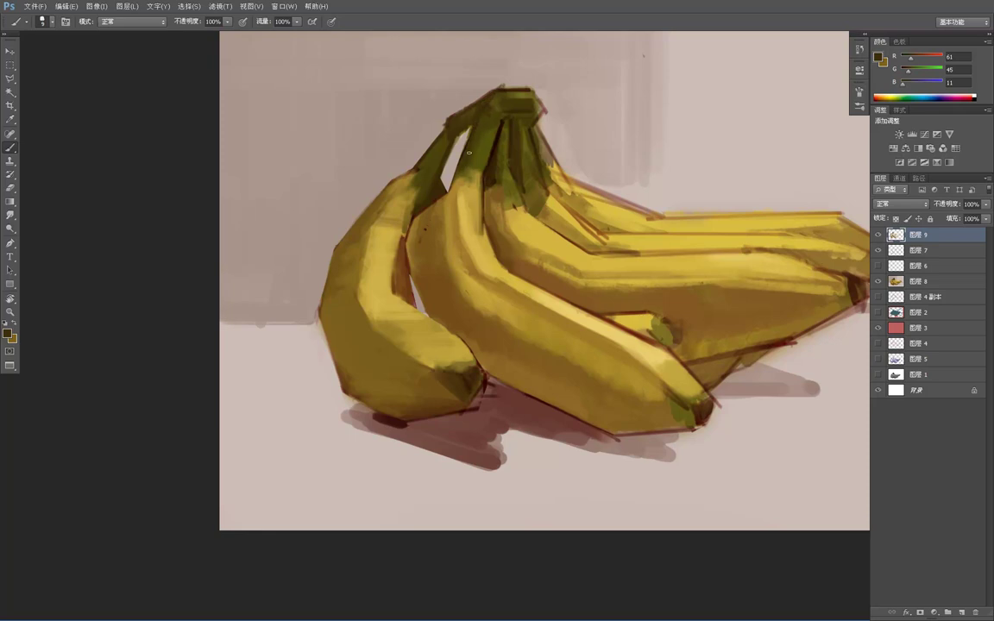
drag(470, 132, 448, 191)
key(z)
alt+click(497, 95)
alt+click(498, 93)
alt+click(498, 93)
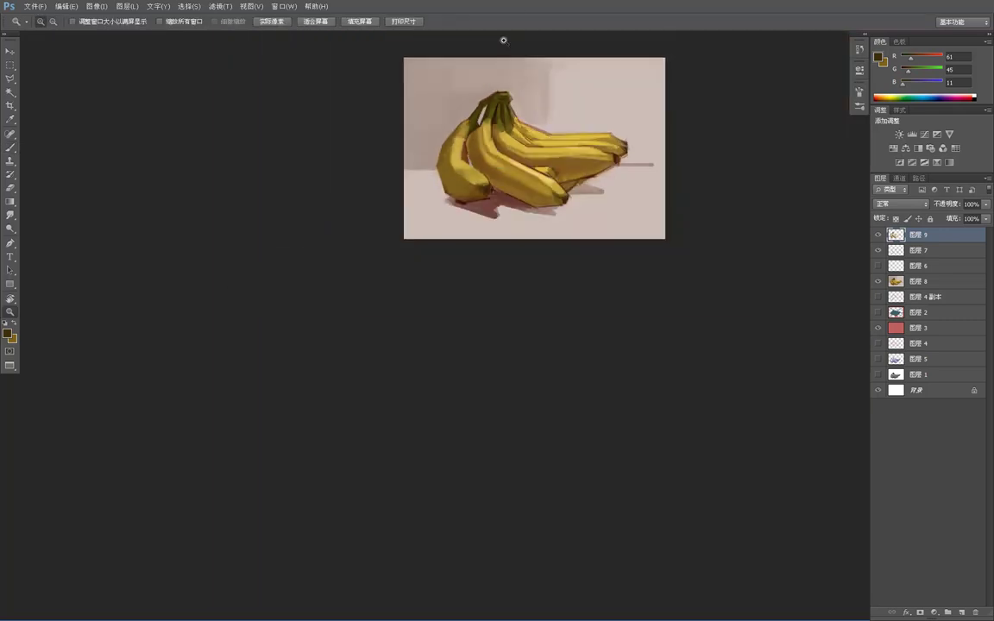
click(500, 88)
key(b)
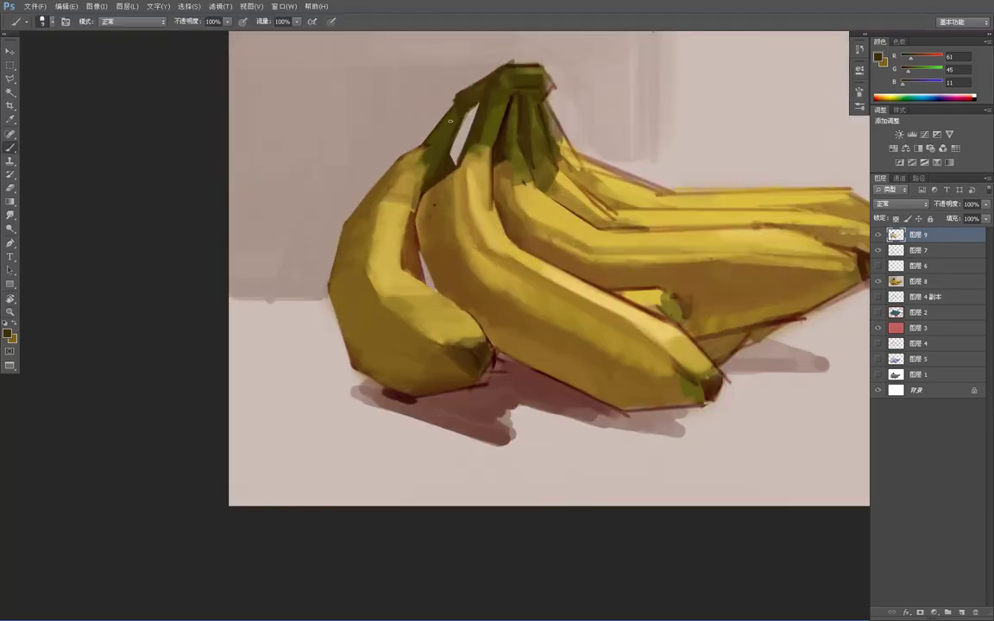
- Refine the junction below the left banana's stem with brown RGB 116, 83, 26 and a dark olive brown
alt+click(439, 186)
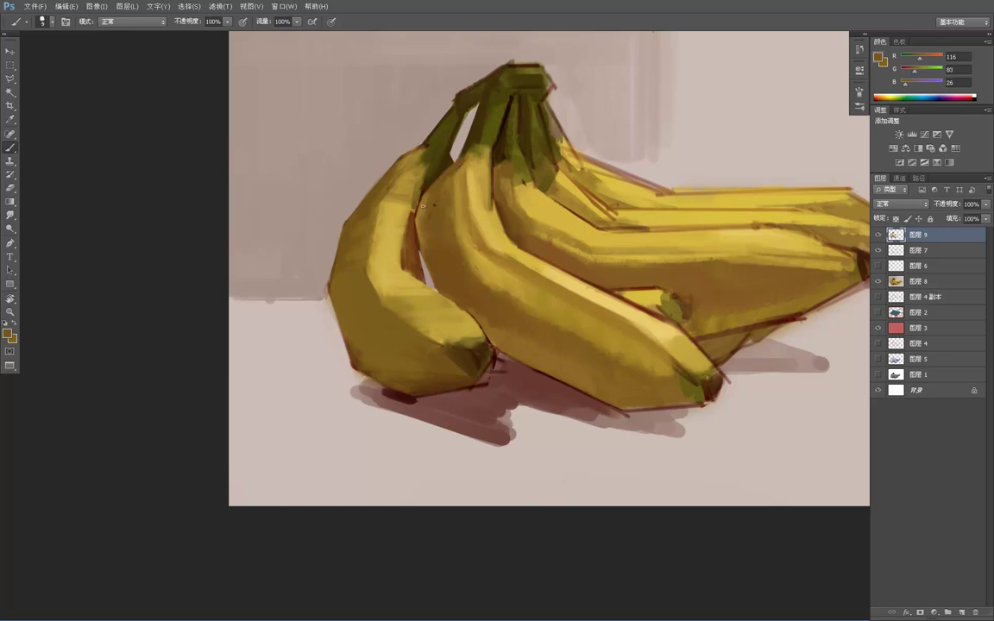
alt+click(443, 165)
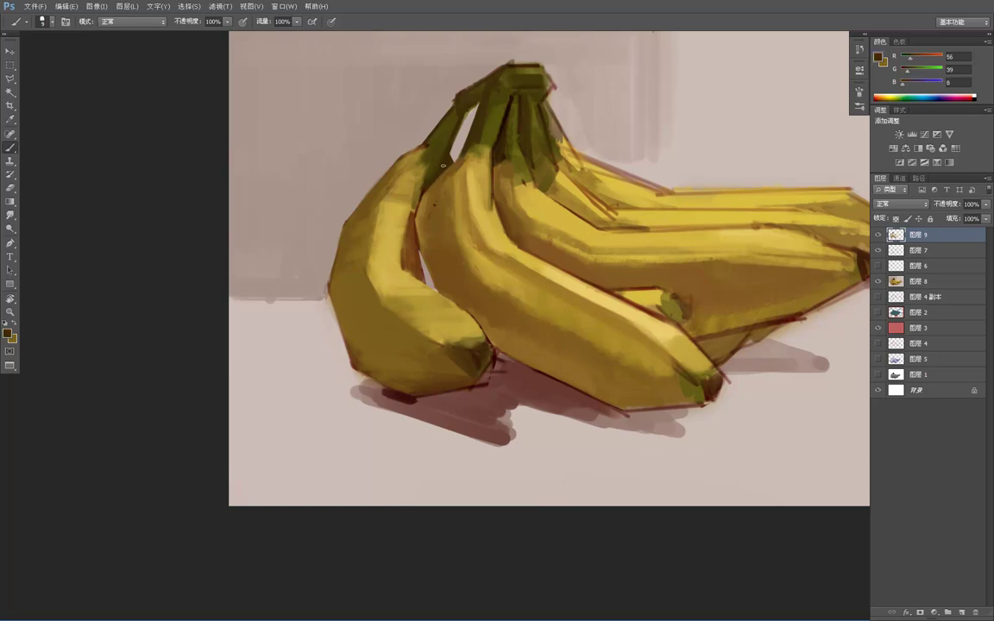
key(z)
alt+click(504, 93)
alt+click(504, 92)
alt+click(503, 93)
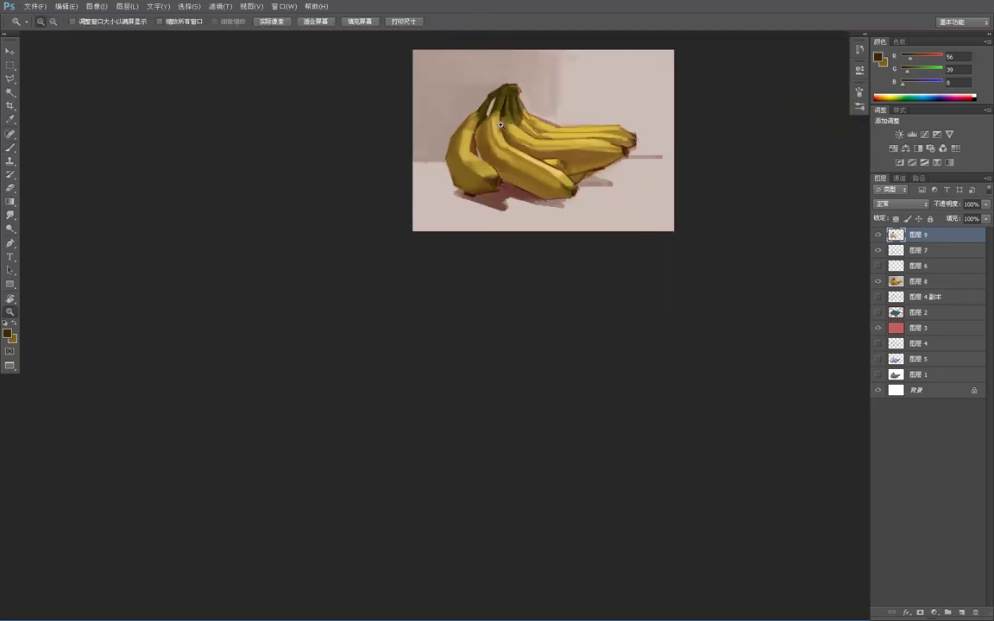
drag(534, 87, 468, 190)
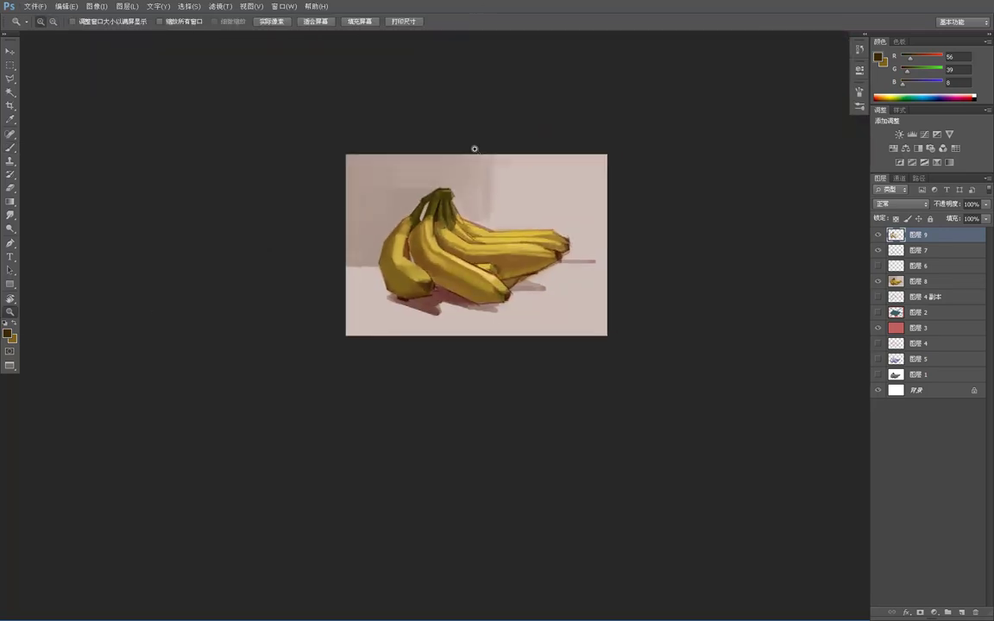
drag(373, 181, 552, 332)
- Smooth the left banana's lower shading with browns RGB 125, 87, 30 and 107, 80, 24, and trim its outer edge with background RGB 204, 188, 182
key(b)
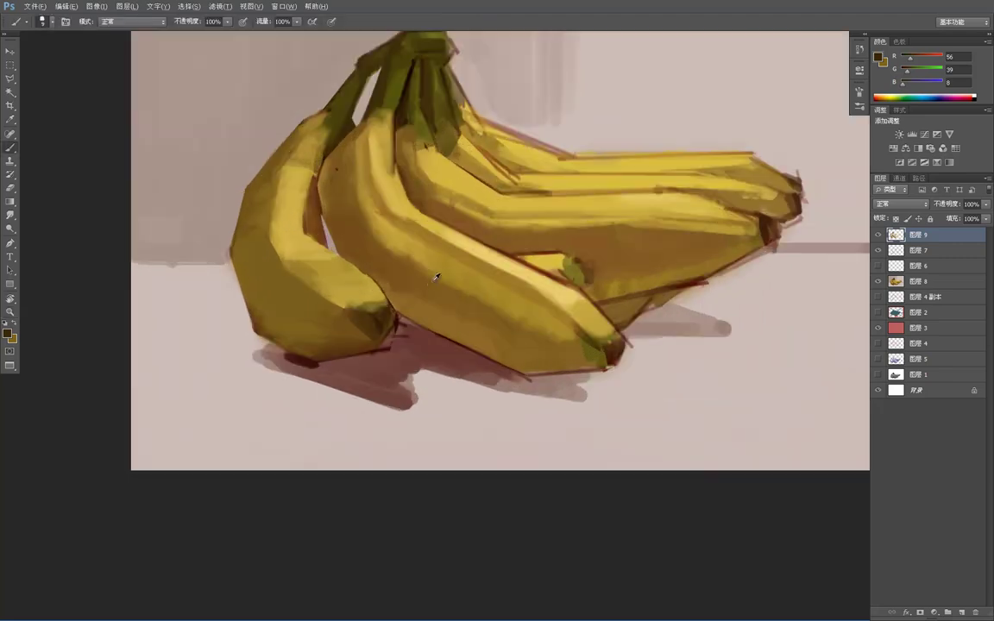
alt+click(379, 258)
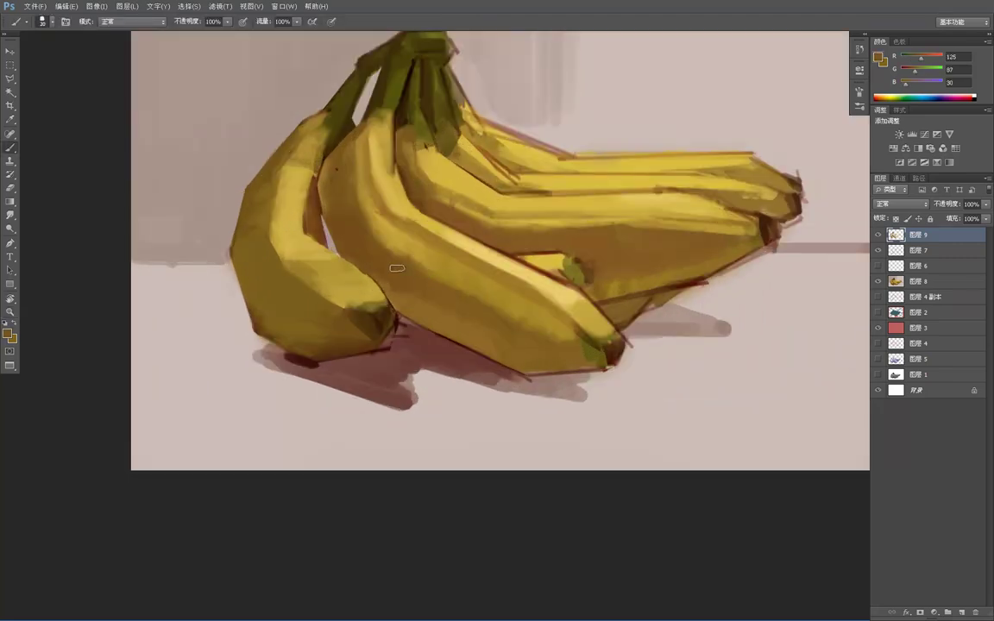
alt+click(344, 320)
alt+click(303, 283)
drag(285, 296, 297, 322)
alt+click(274, 297)
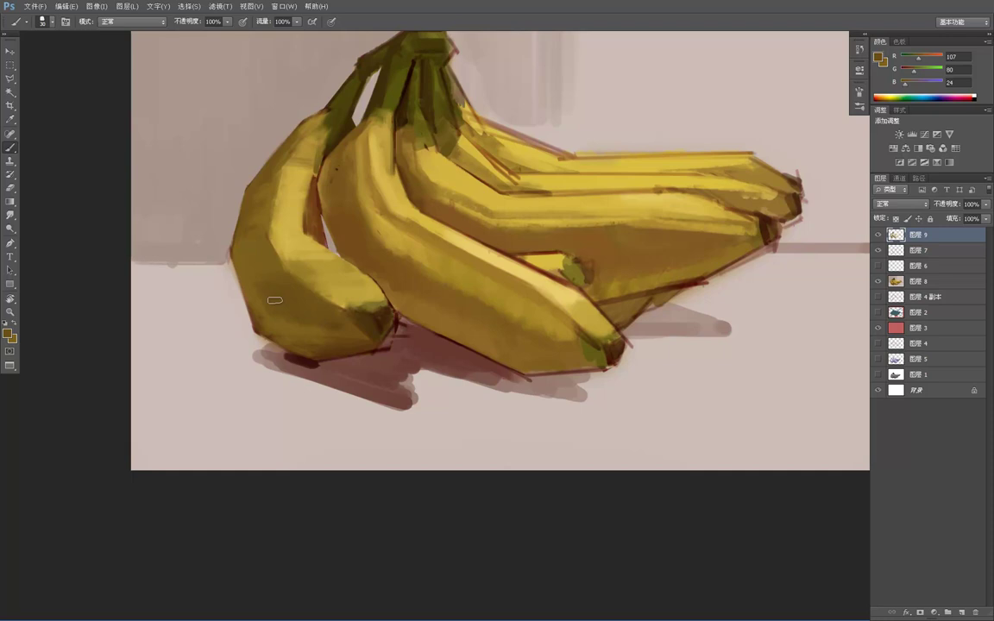
alt+click(250, 293)
alt+click(263, 342)
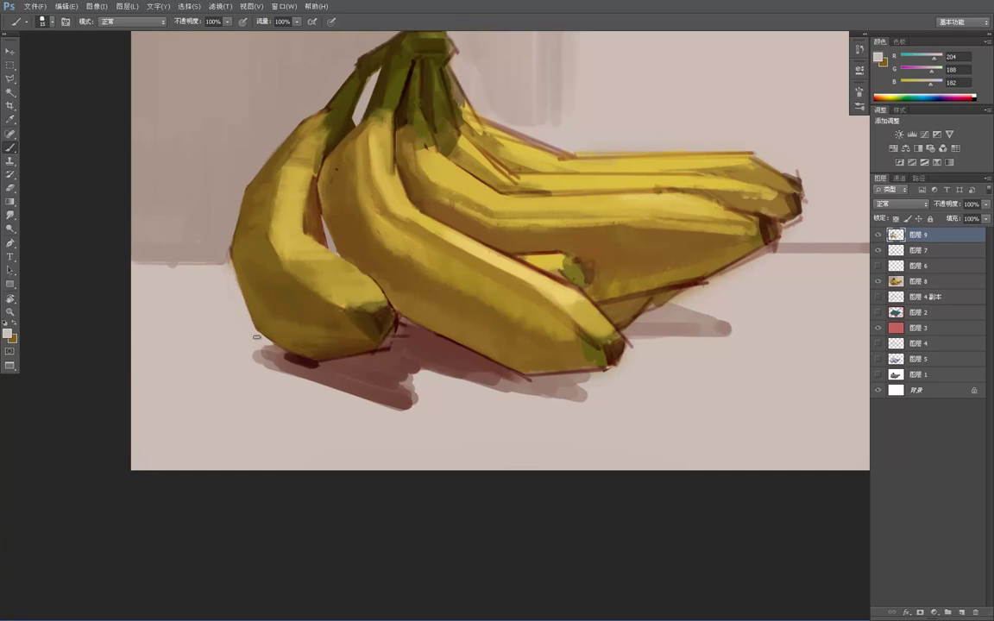
- Blend the lit plane near the left banana's lower tip with a 15 px brush in yellows RGB 192, 161, 60 and 206, 177, 75
key(z)
alt+click(337, 221)
alt+click(336, 221)
alt+click(336, 221)
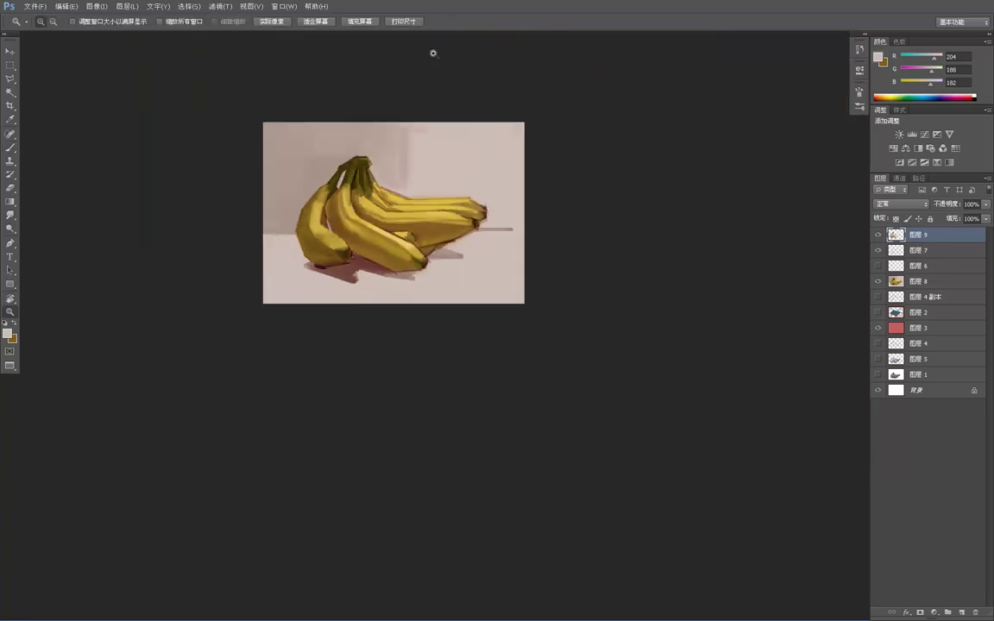
click(324, 231)
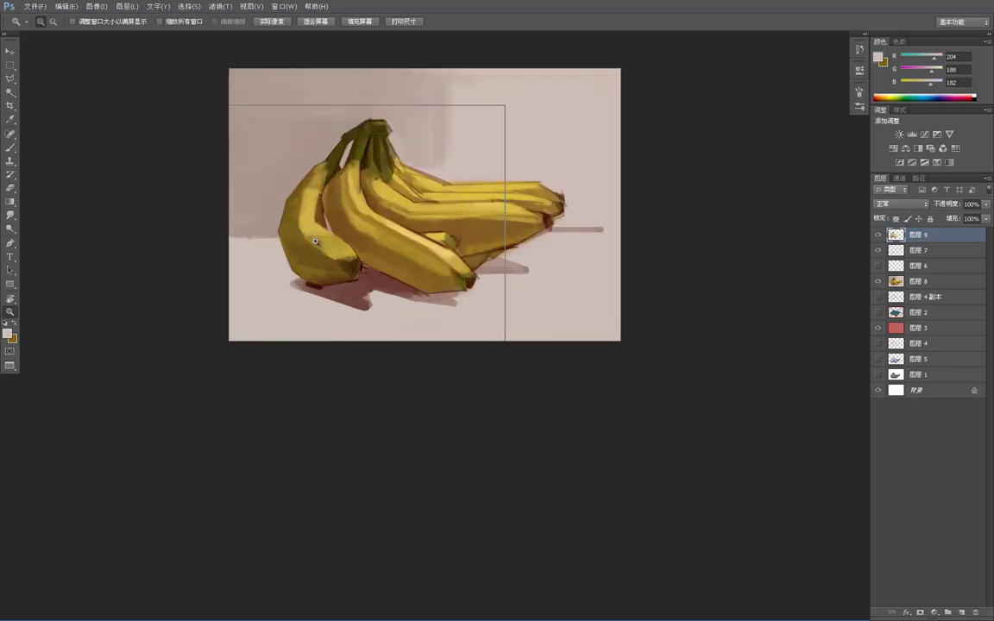
click(310, 231)
click(305, 231)
key(b)
alt+click(353, 275)
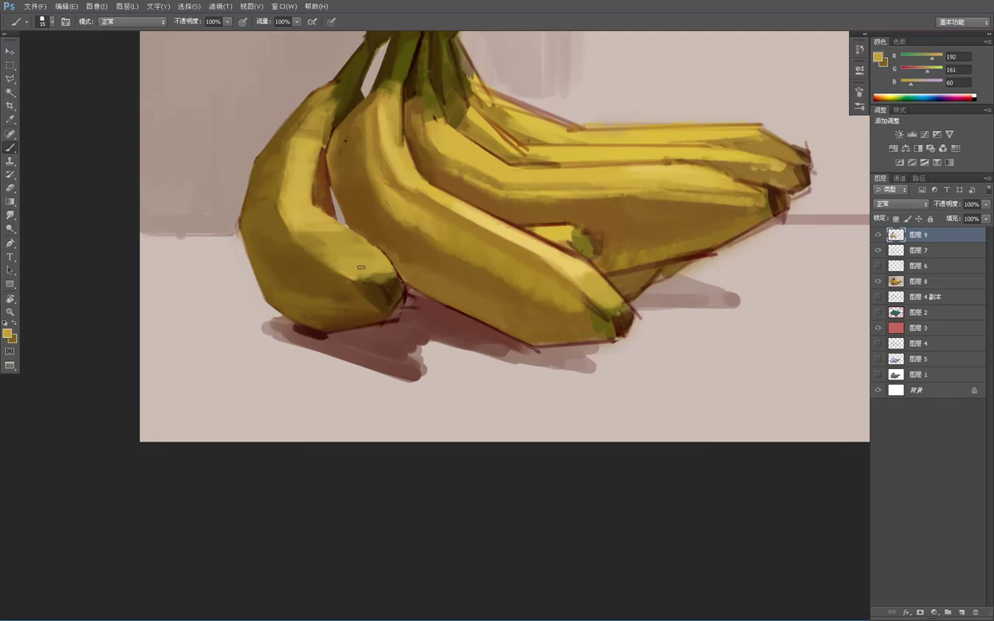
alt+click(357, 277)
alt+click(306, 224)
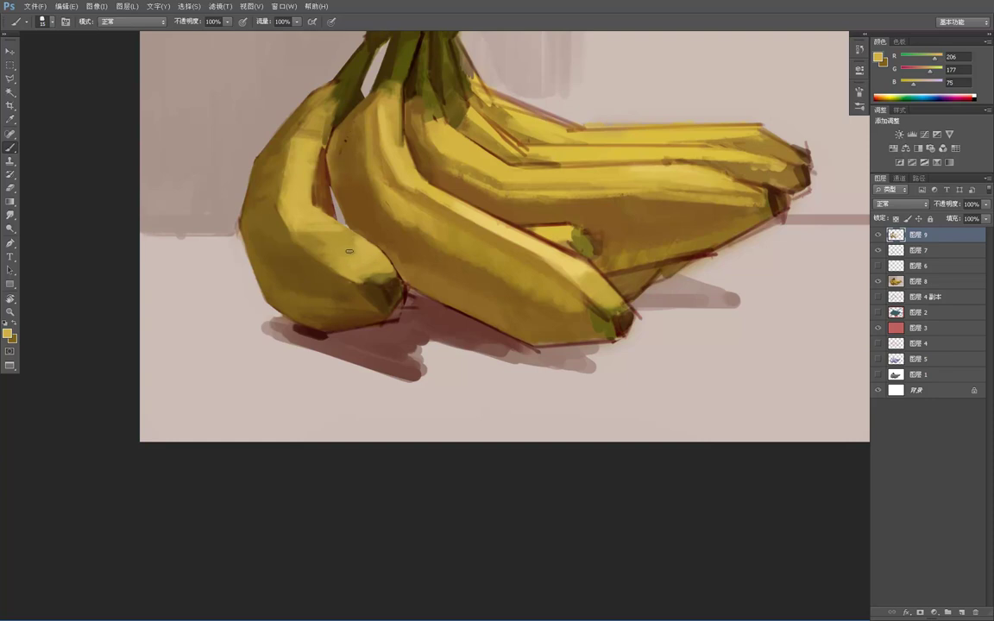
- Darken the crevice between the left and middle bananas just below the stems with a dark olive brown
key(z)
alt+click(397, 171)
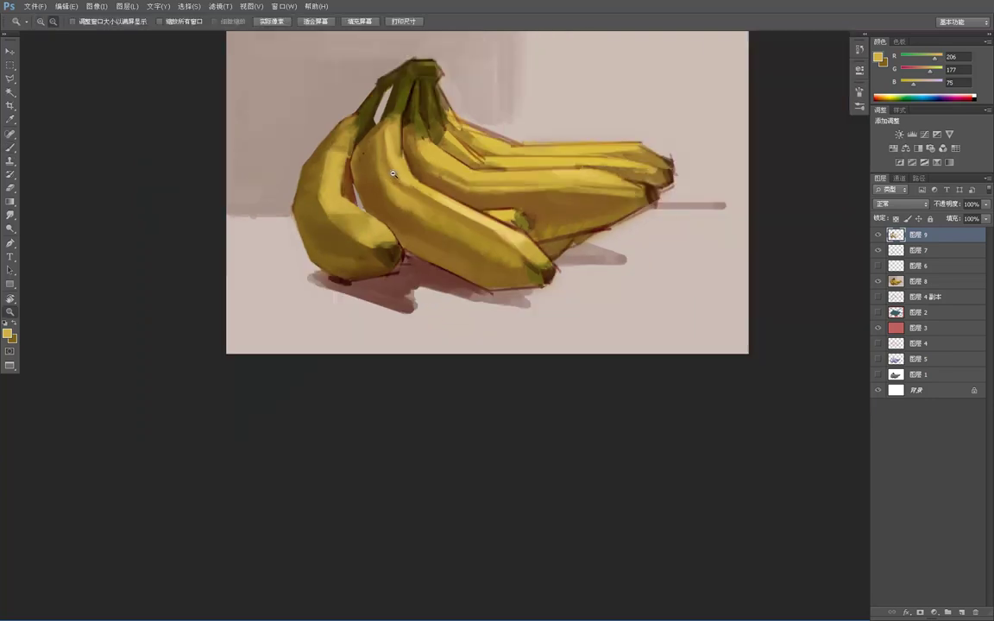
alt+click(400, 166)
alt+click(400, 164)
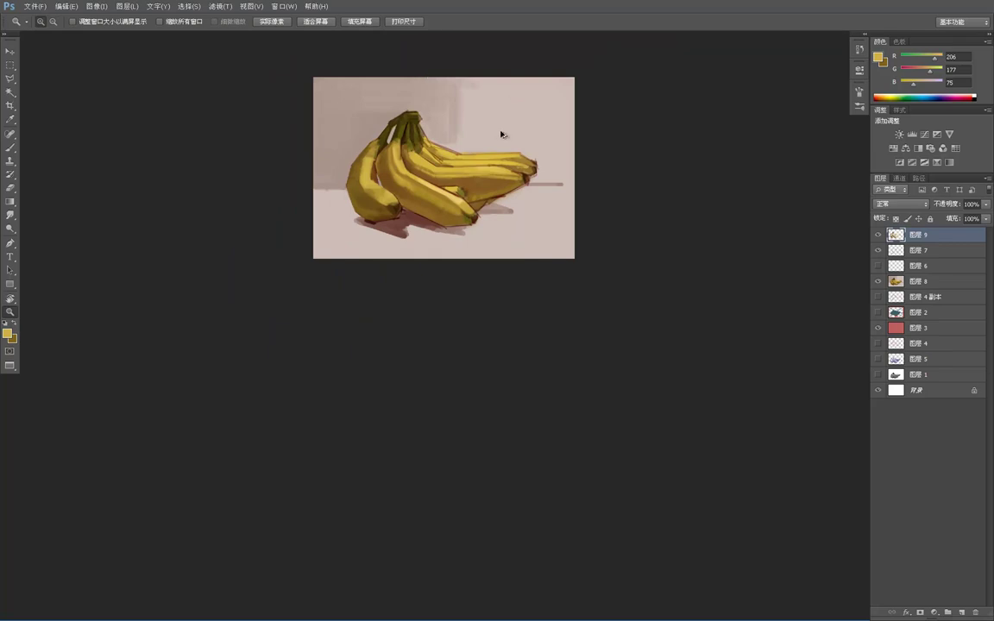
click(407, 185)
click(395, 180)
click(386, 182)
click(384, 182)
key(b)
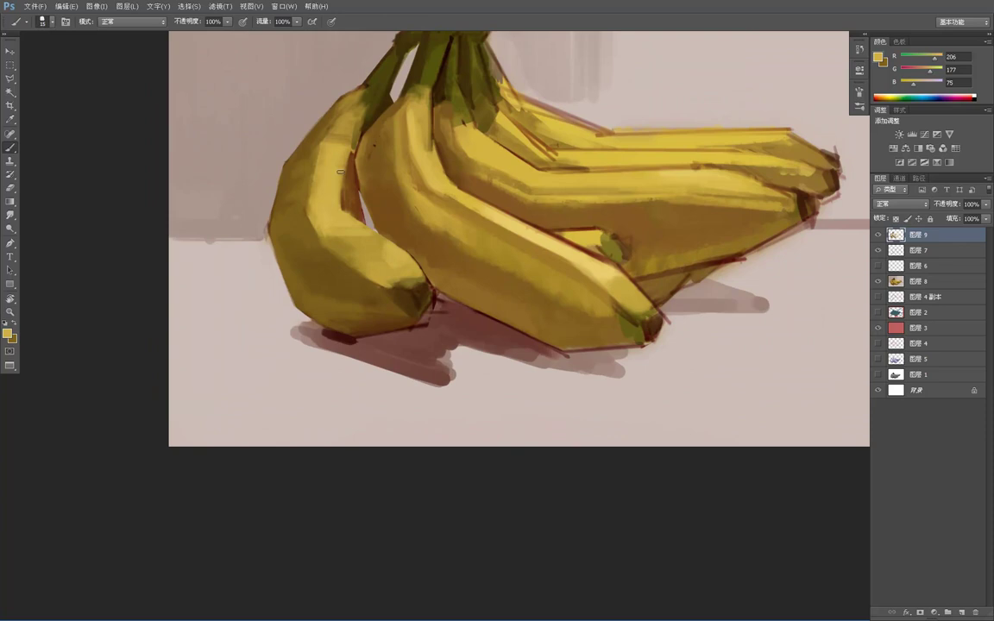
alt+click(354, 157)
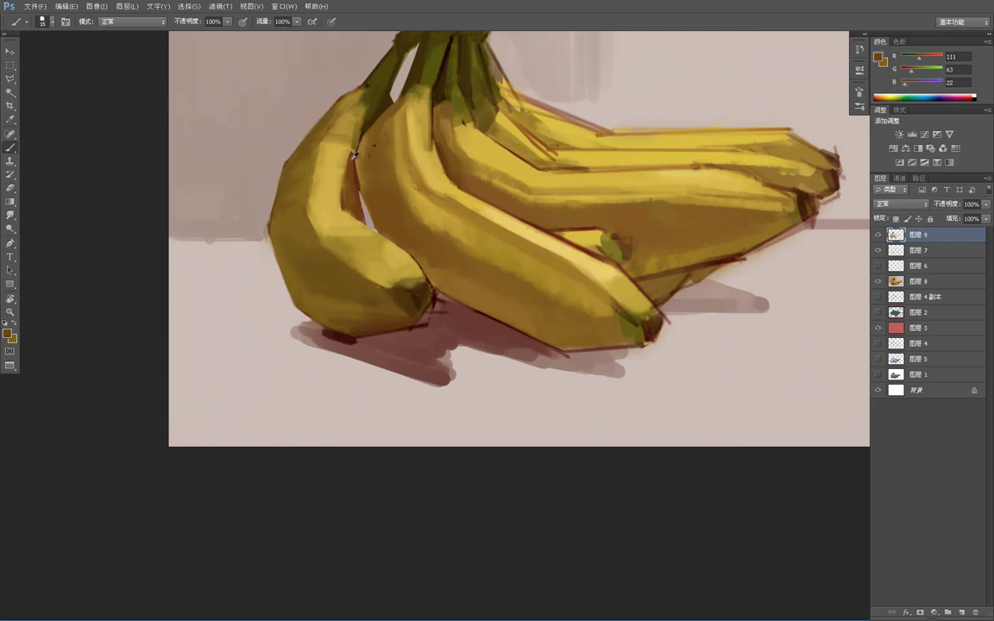
alt+click(372, 119)
drag(360, 134, 354, 155)
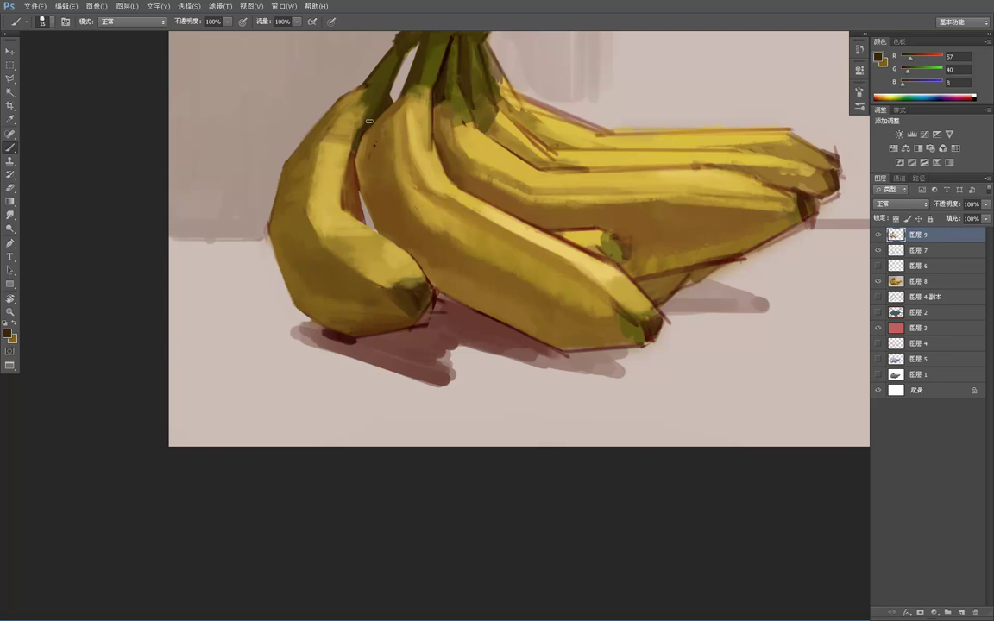
- Clean up the left banana's inner curve and adjoining gap edge with yellow RGB 206, 177, 72, brown RGB 97, 57, 19 and ochre RGB 153, 125, 41
alt+click(353, 166)
alt+click(338, 194)
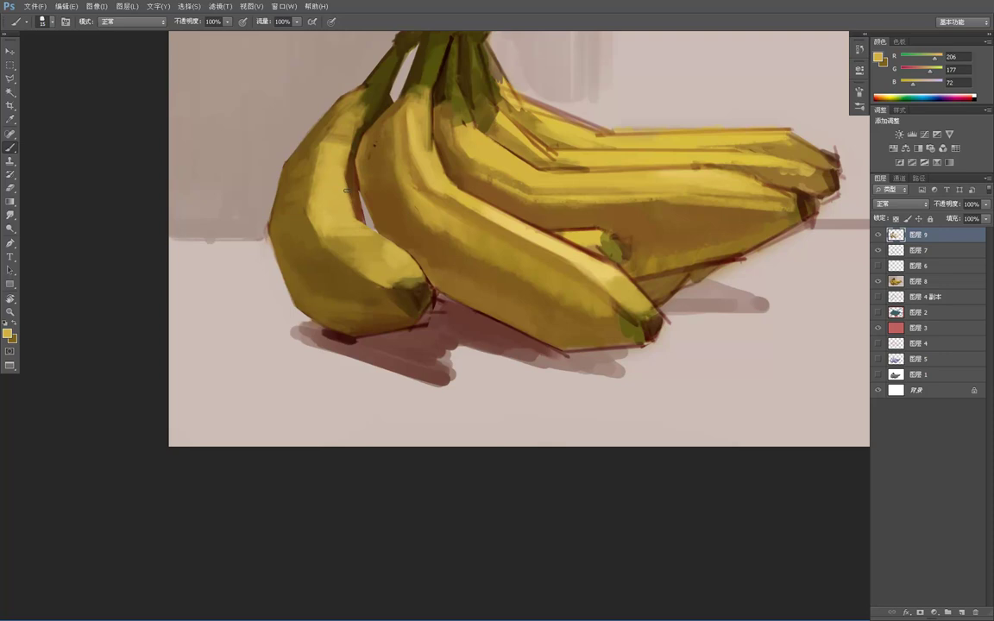
alt+click(350, 180)
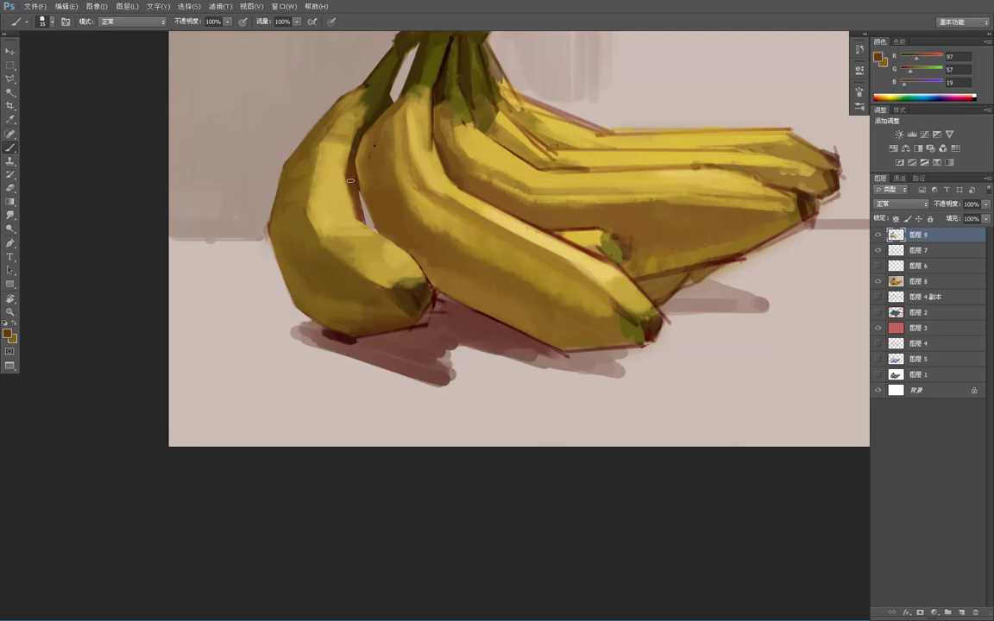
alt+click(353, 239)
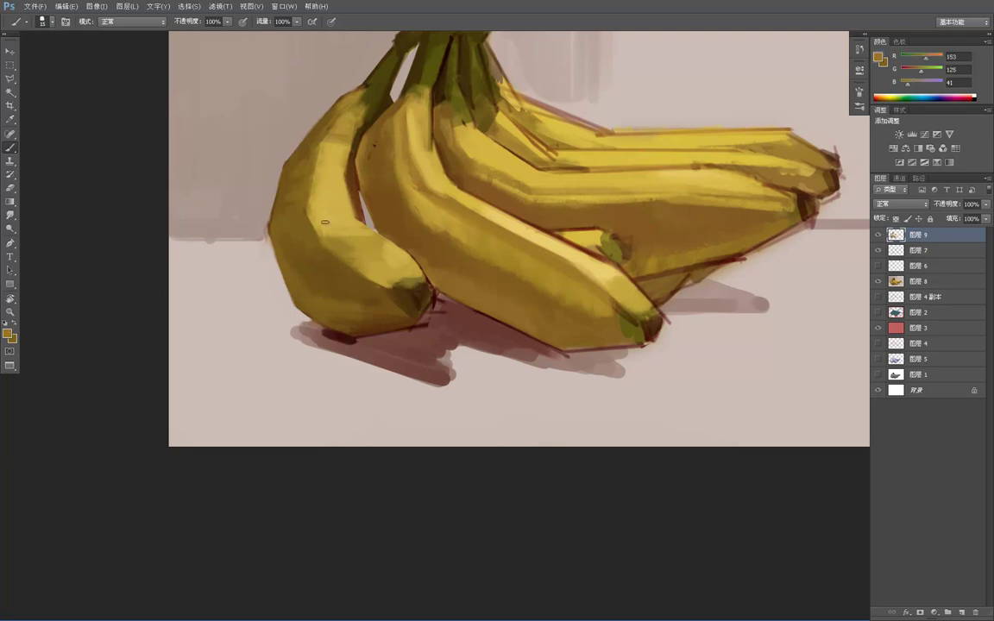
- Paint a smoother highlight band along the middle banana's upper side with a 15 px brush in yellow RGB 212, 183, 65
key(z)
alt+click(408, 174)
alt+click(408, 178)
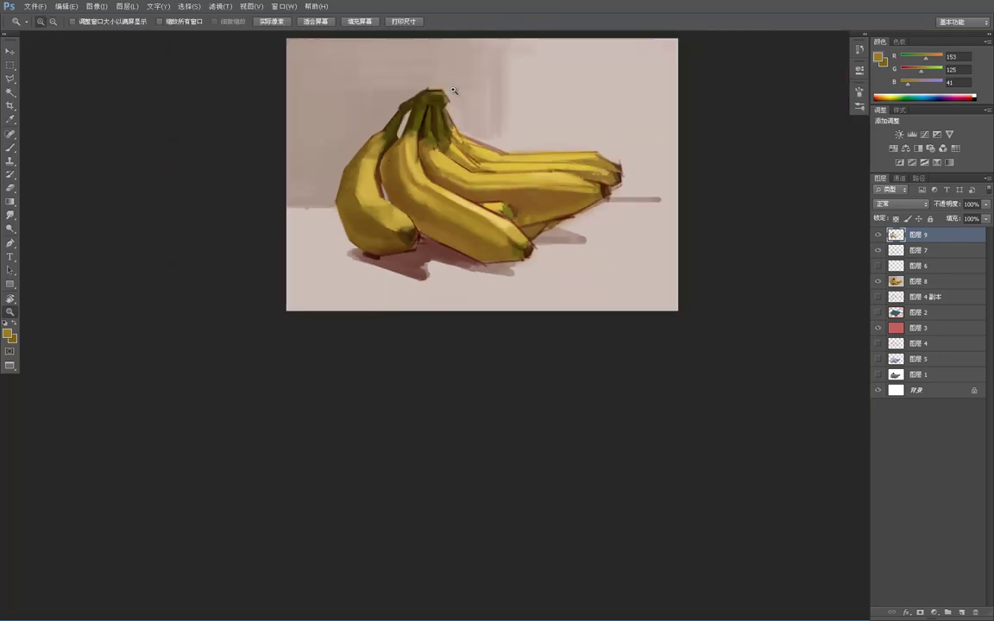
click(525, 198)
key(b)
alt+click(369, 124)
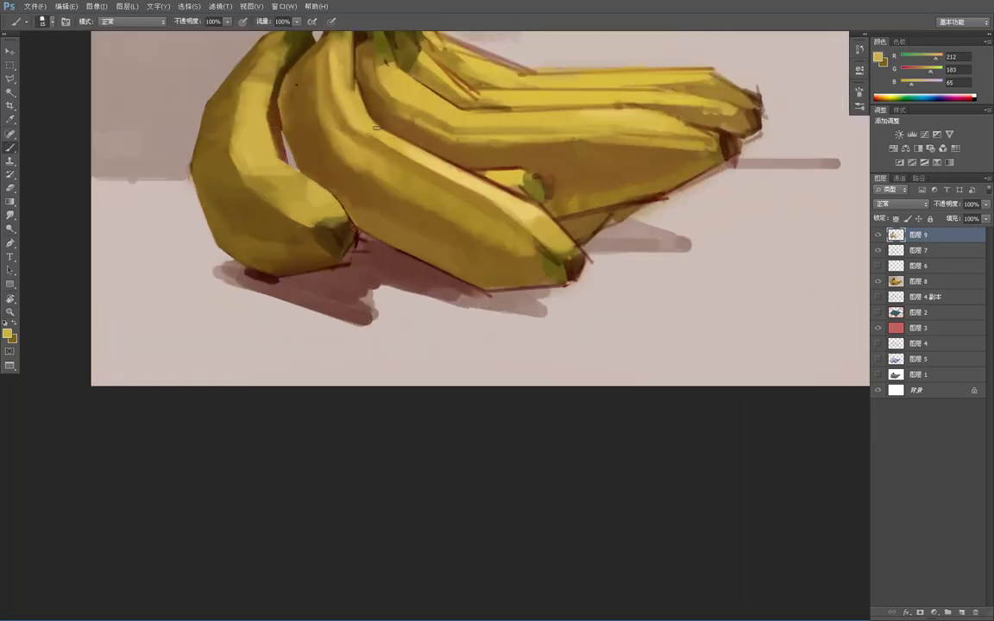
drag(382, 129, 470, 182)
mouse_move(407, 155)
mouse_down()
mouse_move(434, 172)
mouse_move(504, 195)
mouse_move(495, 191)
mouse_move(512, 211)
mouse_move(502, 206)
mouse_move(527, 214)
mouse_up()
mouse_move(480, 181)
mouse_down()
mouse_move(443, 165)
mouse_move(494, 186)
mouse_move(444, 162)
mouse_move(513, 199)
mouse_up()
mouse_move(450, 157)
mouse_down()
mouse_move(401, 149)
mouse_move(528, 199)
mouse_move(474, 192)
mouse_move(444, 174)
mouse_move(466, 195)
mouse_up()
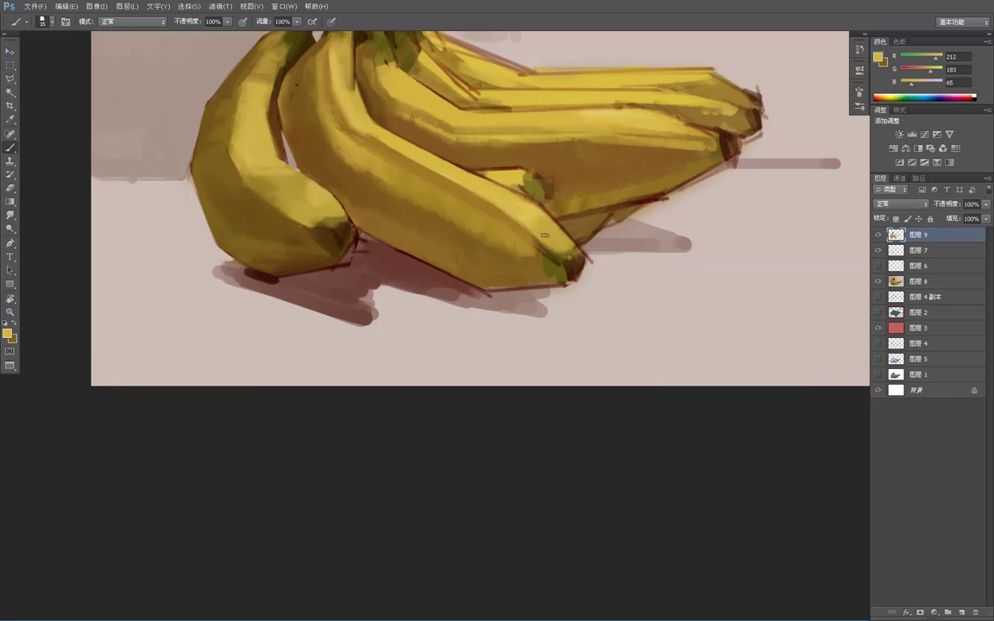
- Blend the middle banana's light band into its shaded side and pick brown RGB 128, 94, 33 from its lower edge
alt+click(535, 171)
alt+click(525, 162)
alt+click(528, 166)
alt+click(528, 165)
click(521, 164)
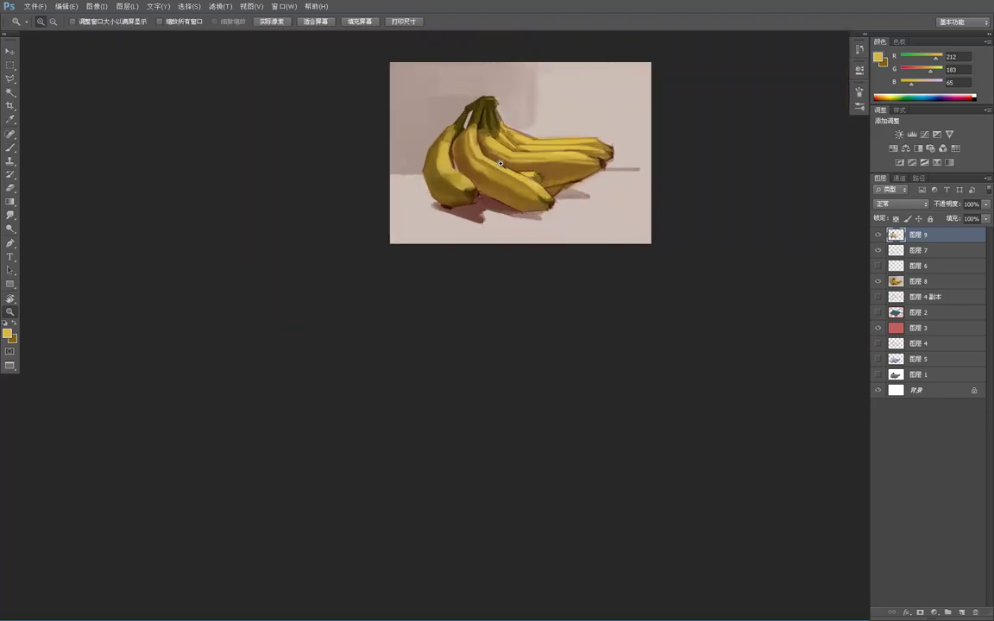
click(498, 164)
drag(490, 163, 491, 163)
key(b)
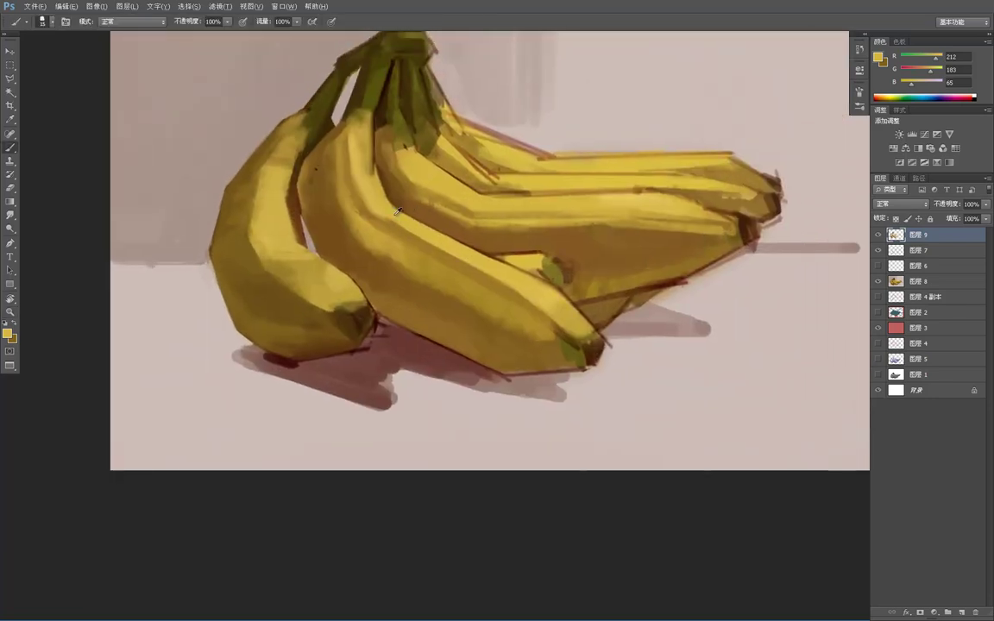
drag(349, 198, 443, 251)
drag(361, 199, 464, 259)
drag(349, 200, 496, 286)
alt+click(521, 359)
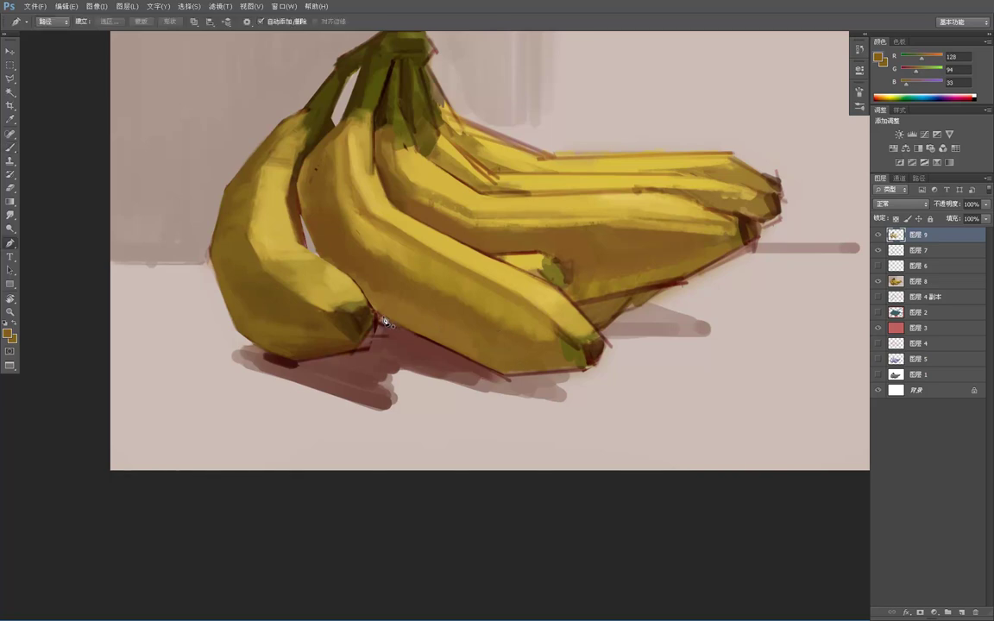
- Select the contact shadow area beneath the left and middle bananas with the Polygonal Lasso, following their lower edges, and hide the selection outline
key(l)
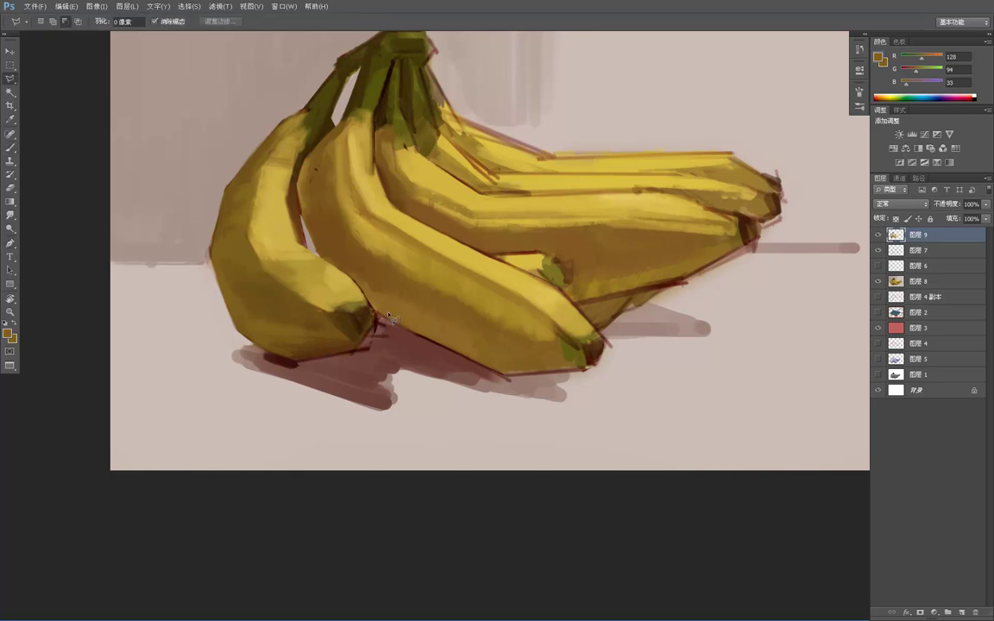
click(356, 352)
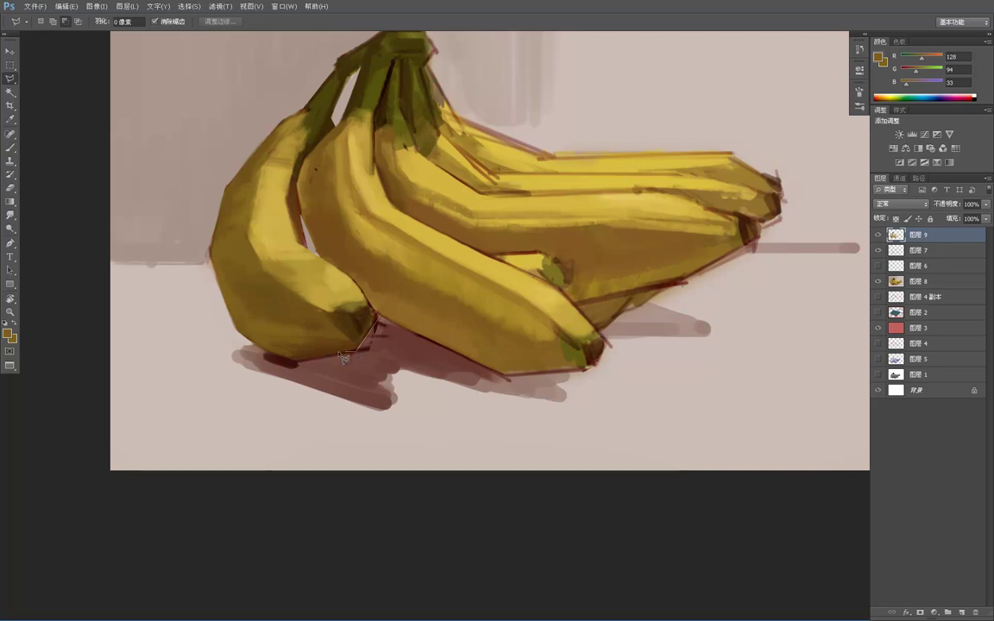
click(297, 364)
click(240, 349)
click(231, 364)
click(393, 417)
click(407, 368)
click(494, 402)
click(575, 402)
click(599, 364)
click(584, 369)
click(505, 375)
click(379, 318)
key(ctrl+h)
- Paint over the stray sketch lines along the contact shadow's upper edge with reddish brown RGB 104, 56, 48
key(b)
alt+click(383, 321)
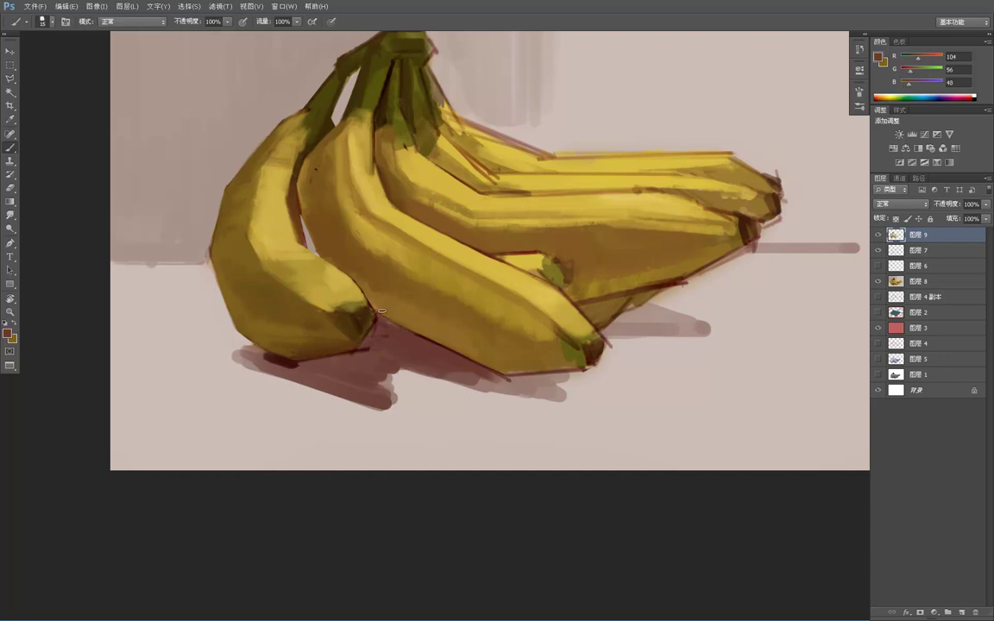
drag(519, 381, 500, 374)
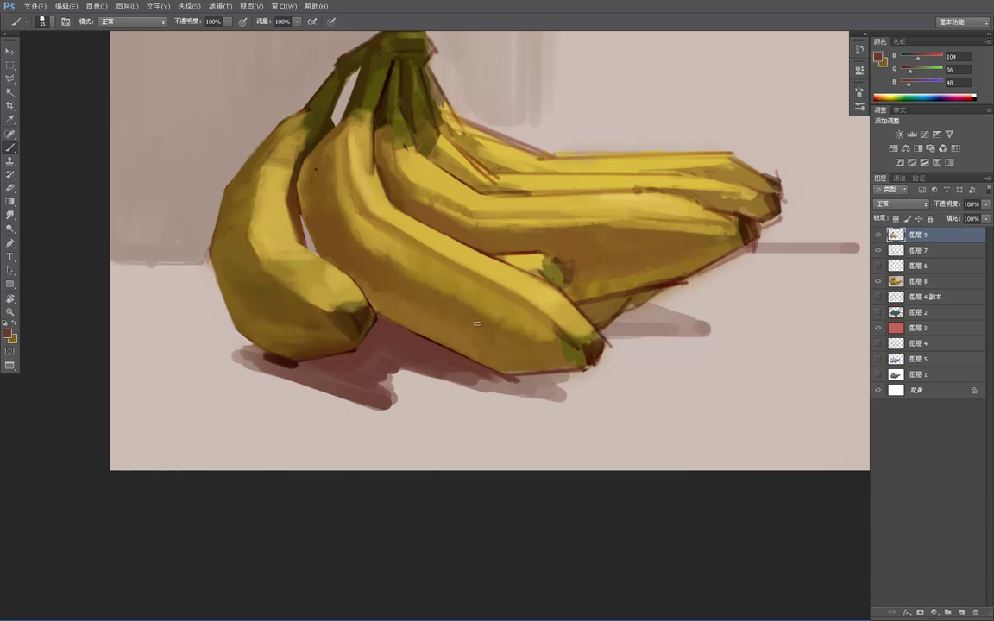
- Deepen the contact shadow where the left and middle bananas meet, using a 40 px brush in dark reds RGB 55, 7, 6 and 74, 26, 23
key(m)
key(b)
alt+click(429, 332)
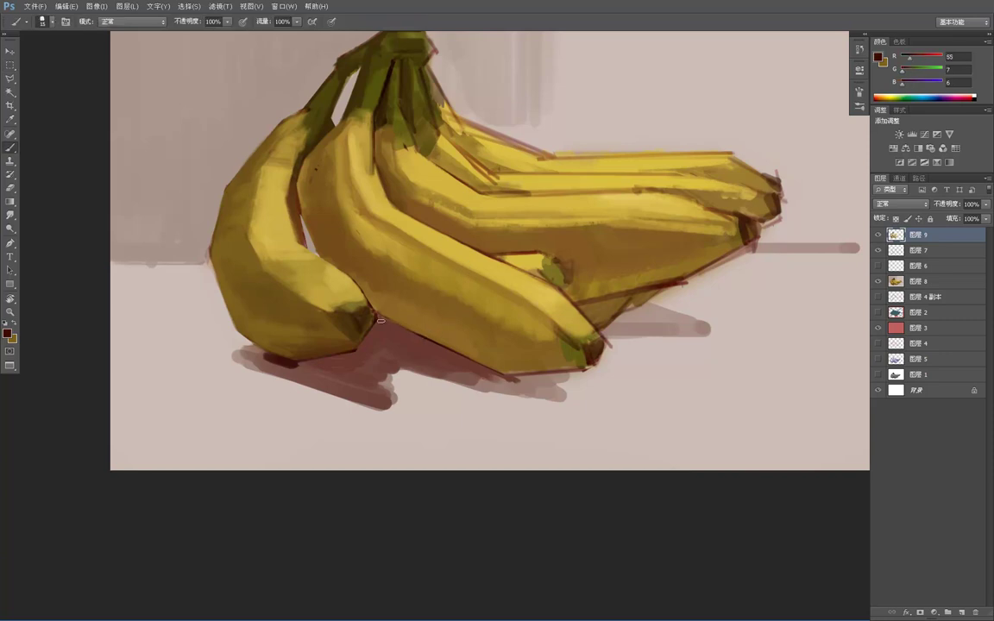
key(bracketright)
key(bracketright)
mouse_move(371, 330)
mouse_down()
mouse_move(450, 346)
mouse_move(441, 346)
mouse_up()
alt+click(394, 329)
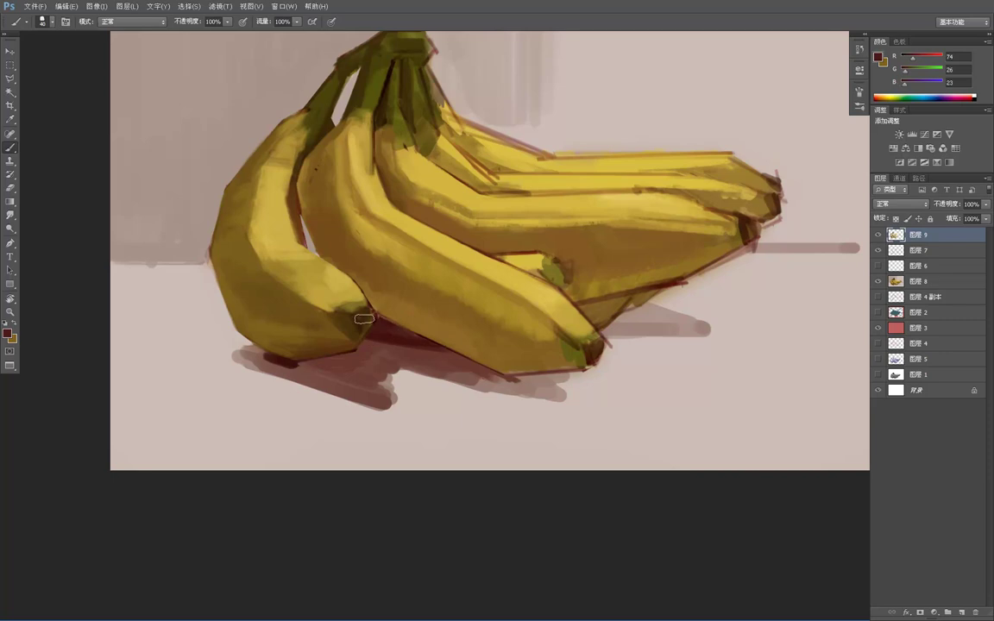
alt+click(418, 337)
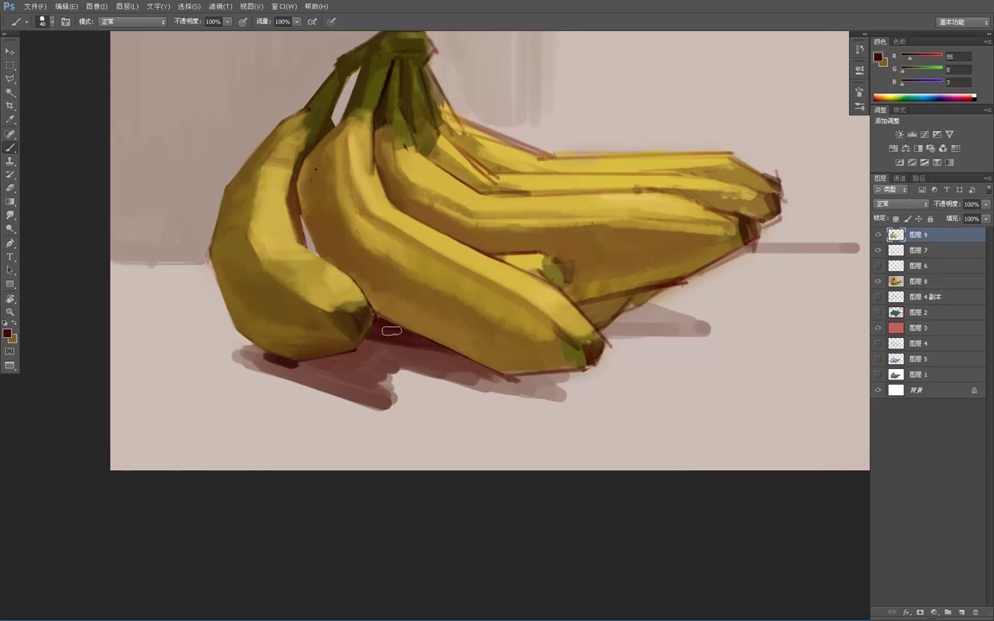
alt+click(389, 327)
alt+click(424, 332)
key(m)
key(z)
alt+click(474, 315)
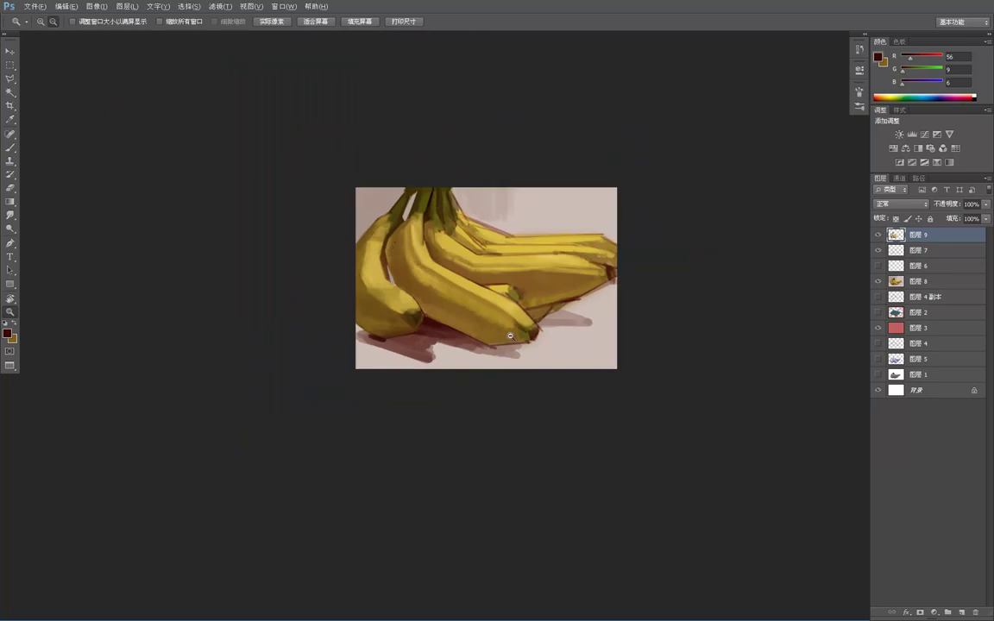
alt+click(527, 345)
click(466, 297)
click(470, 319)
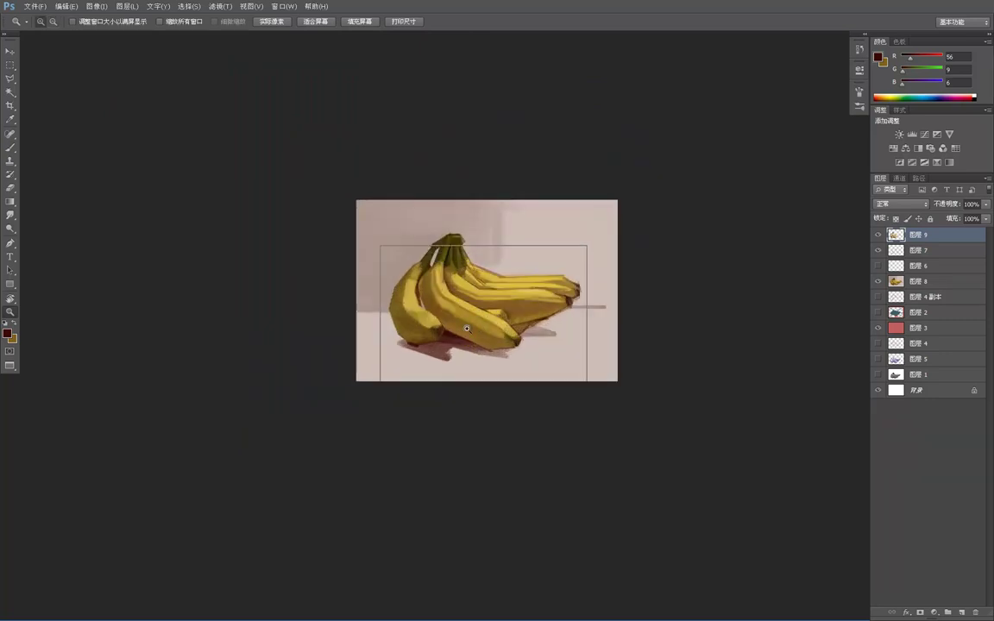
- Darken the contact shadow beneath the middle banana out to its tip, using browns RGB 134, 101, 34, RGB 98, 55, 32 and RGB 85, 40, 30
click(418, 336)
key(b)
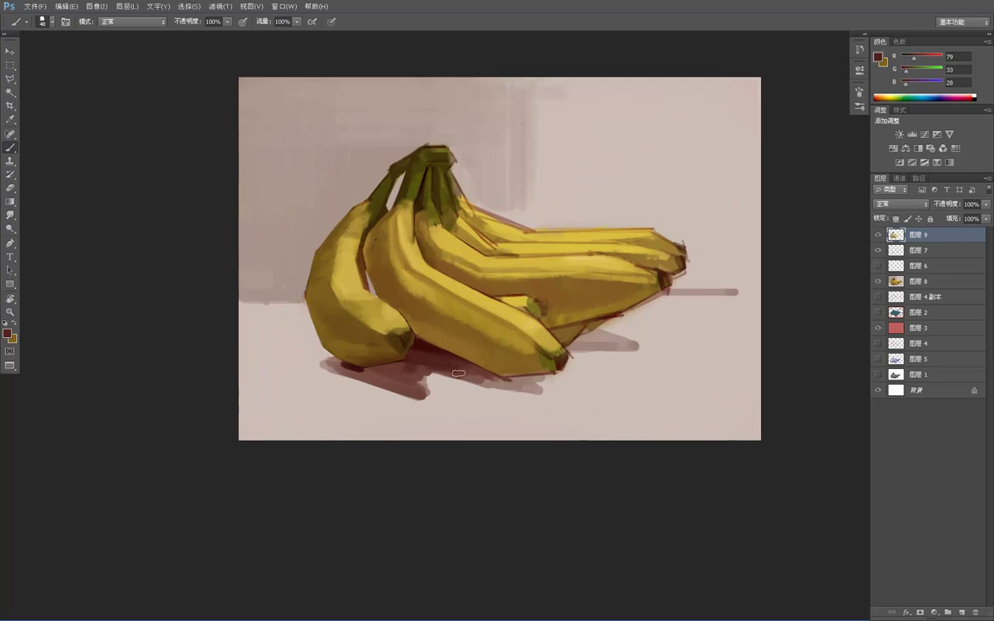
alt+click(491, 351)
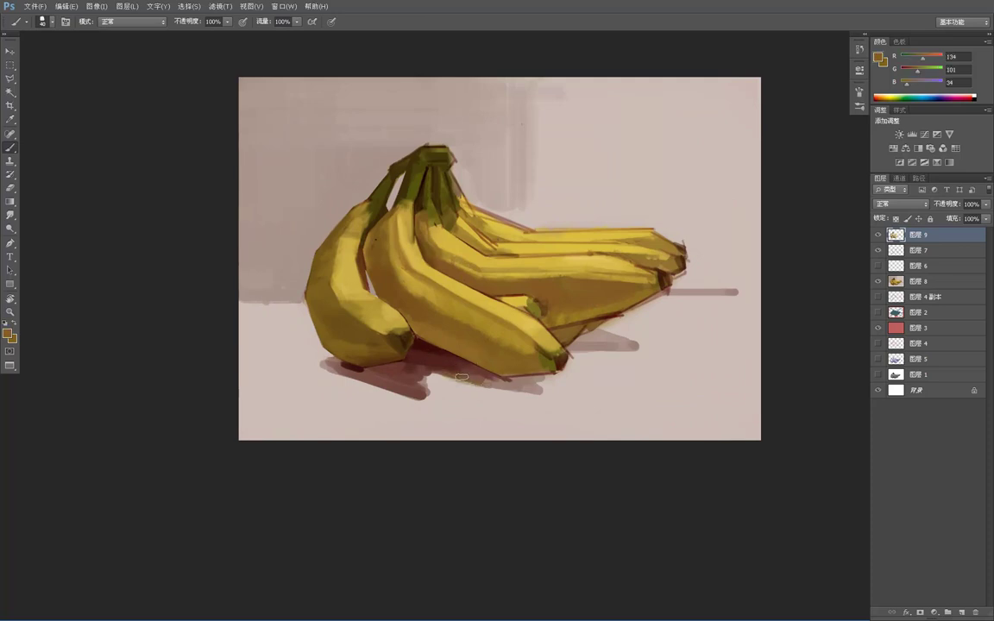
alt+click(456, 362)
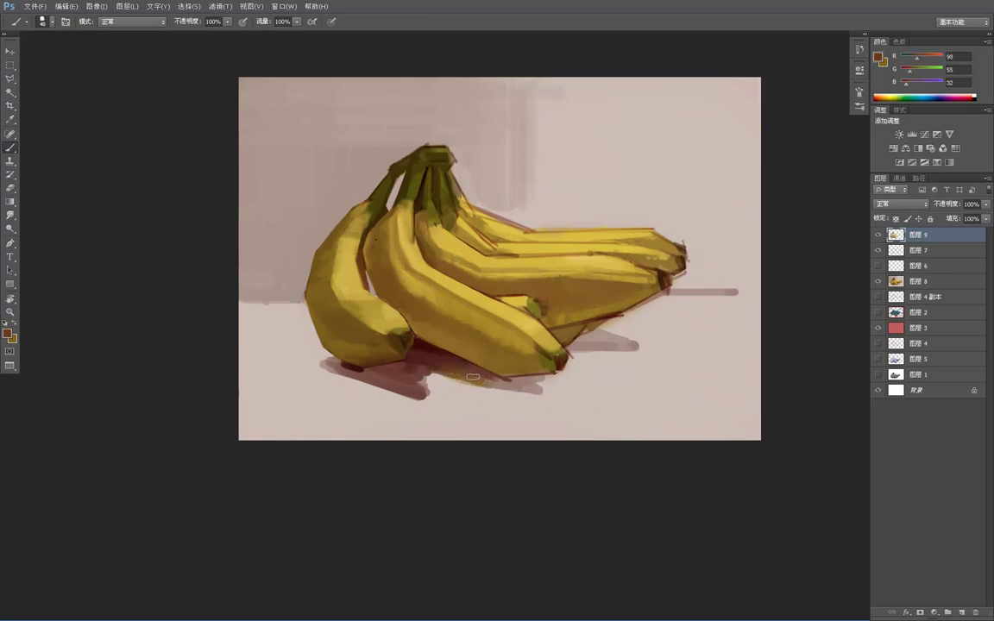
alt+click(437, 359)
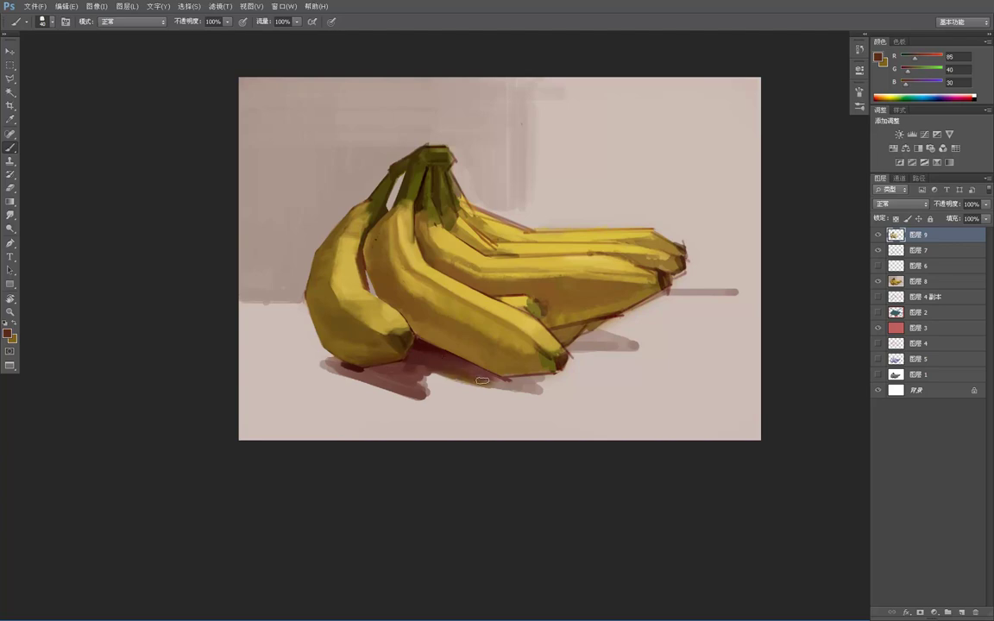
mouse_move(501, 383)
mouse_down()
mouse_move(492, 386)
mouse_move(521, 381)
mouse_up()
- Even out the contact shadow beneath the left banana with reddish brown RGB 90, 46, 33
alt+click(427, 361)
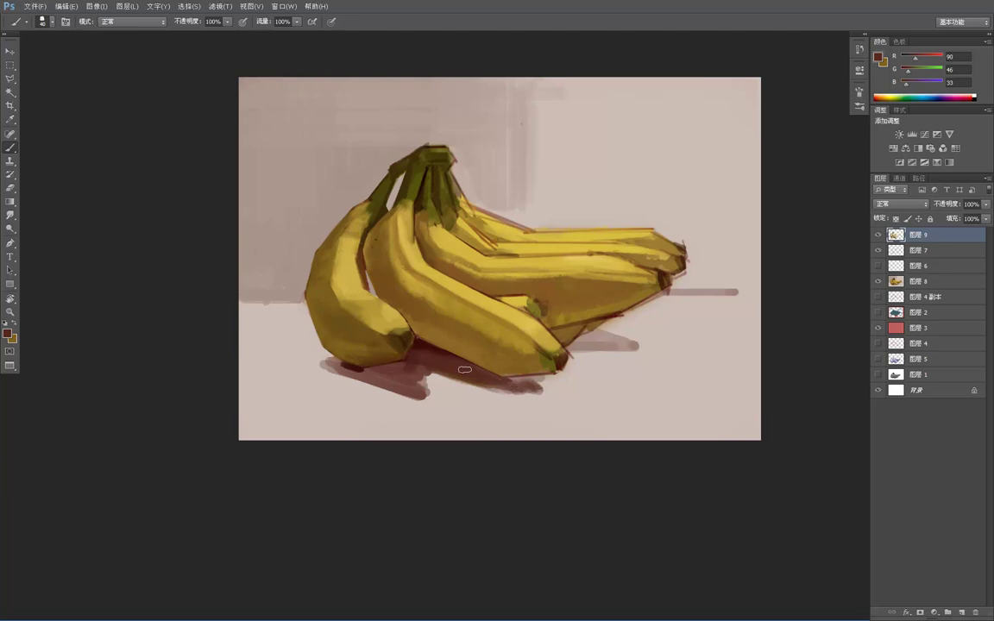
drag(414, 377, 417, 384)
drag(350, 376, 407, 386)
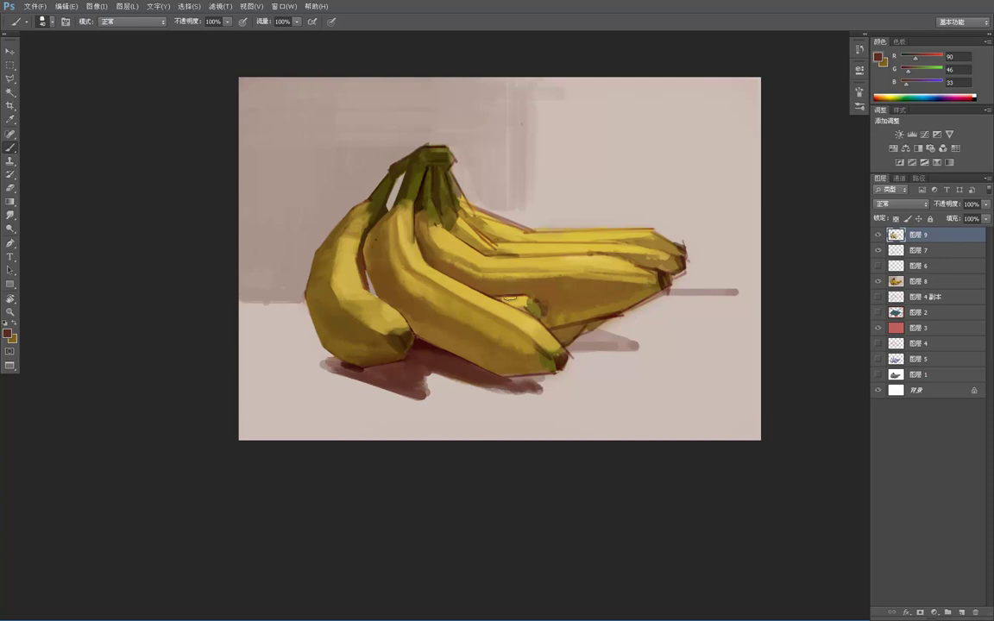
- Select the banana behind the middle one with the Polygonal Lasso, following its outline from stem to tip, and hide the selection outline
key(z)
alt+click(511, 302)
alt+click(511, 302)
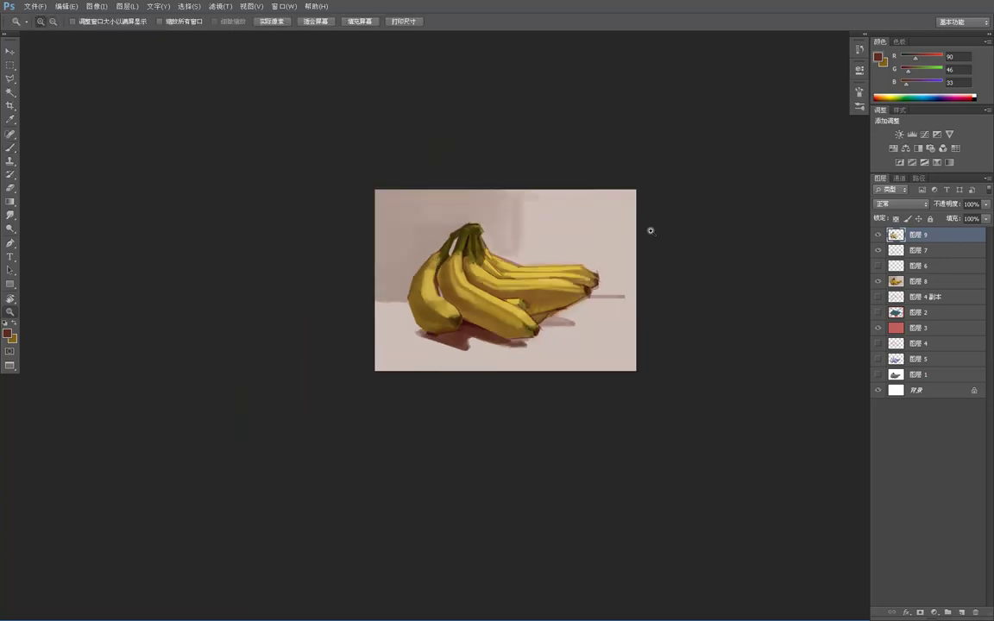
click(510, 287)
click(583, 287)
key(b)
drag(585, 302, 534, 326)
key(l)
click(451, 334)
click(467, 340)
click(472, 352)
mouse_move(474, 362)
mouse_down()
mouse_move(477, 374)
mouse_move(545, 354)
mouse_up()
click(556, 351)
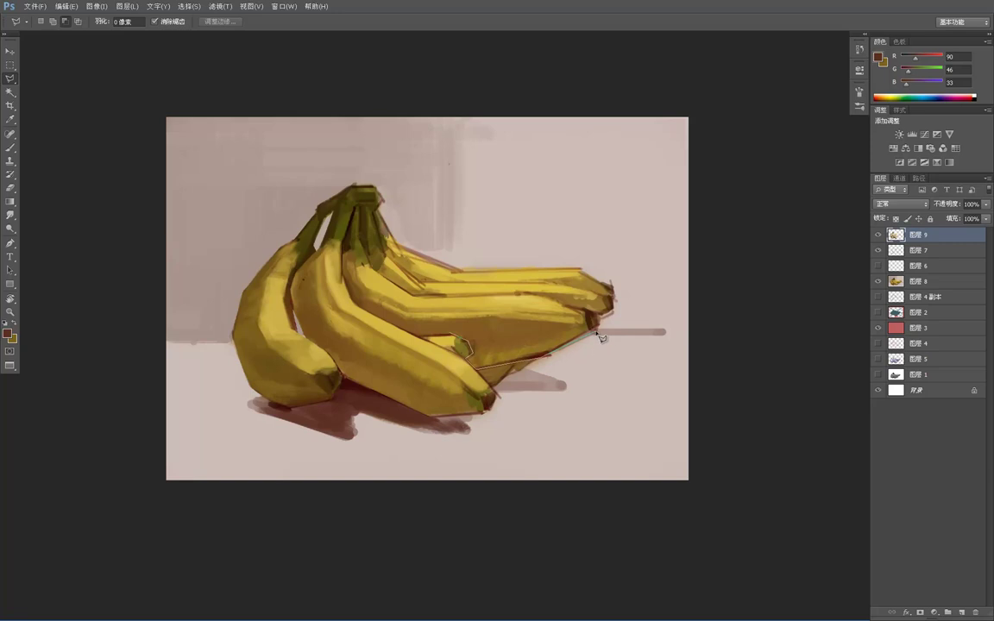
click(596, 334)
click(597, 313)
click(567, 305)
click(545, 293)
click(416, 296)
click(380, 272)
click(368, 263)
click(355, 243)
click(343, 252)
click(344, 280)
click(361, 310)
click(483, 343)
key(ctrl+h)
- Paint over the sketch line along the selected banana's inner edge beside the middle banana with brown RGB 131, 91, 35
key(b)
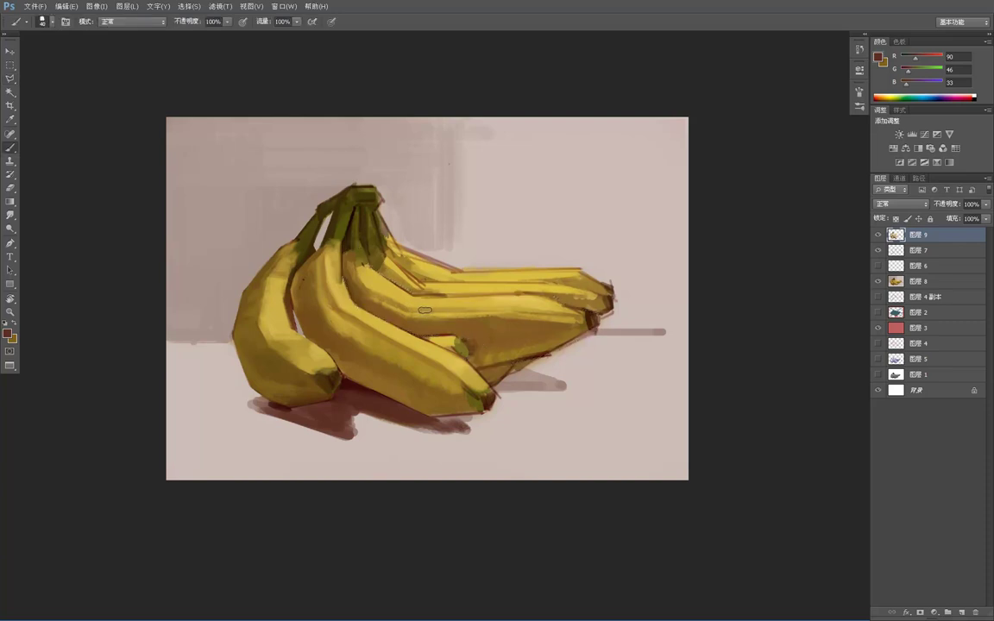
alt+click(429, 321)
drag(335, 272, 366, 325)
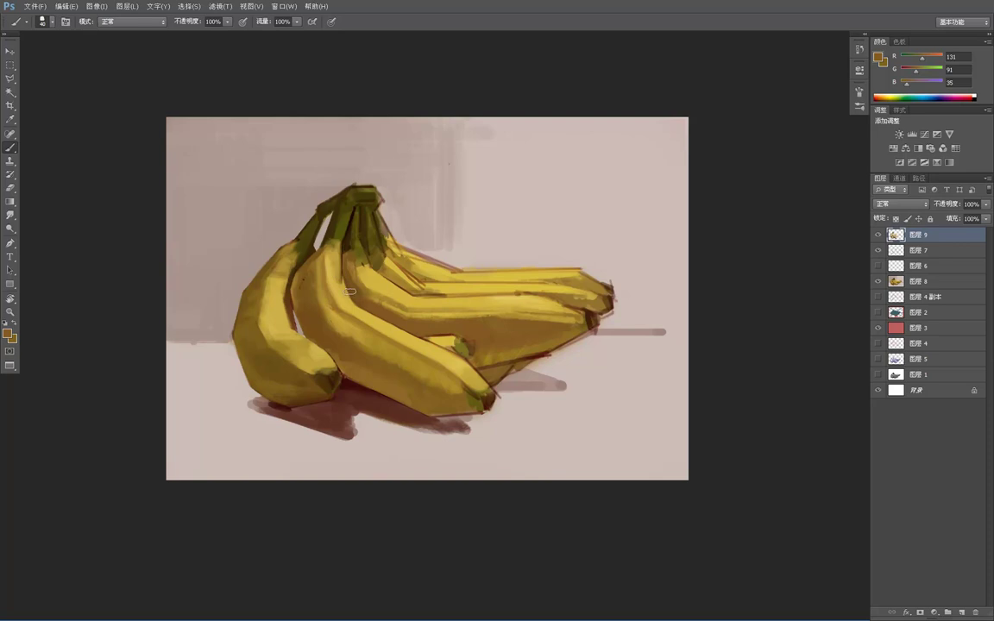
alt+click(349, 244)
alt+click(354, 291)
- Cover the sketch line along the selected banana's lower edge with ochre RGB 142, 110, 37 and pick brown RGB 132, 88, 36
alt+click(573, 339)
drag(480, 366, 555, 349)
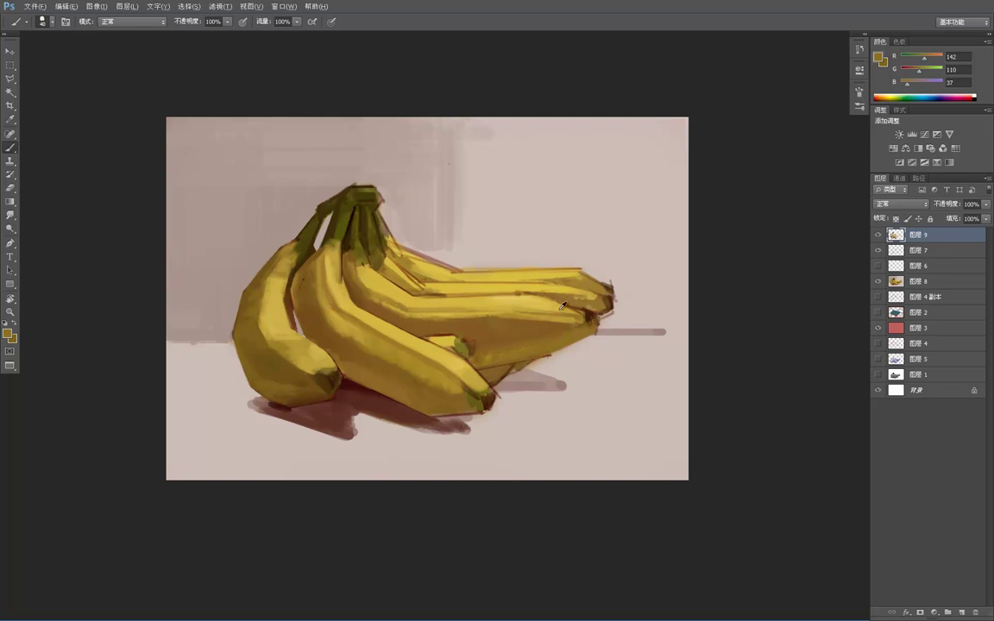
alt+click(506, 292)
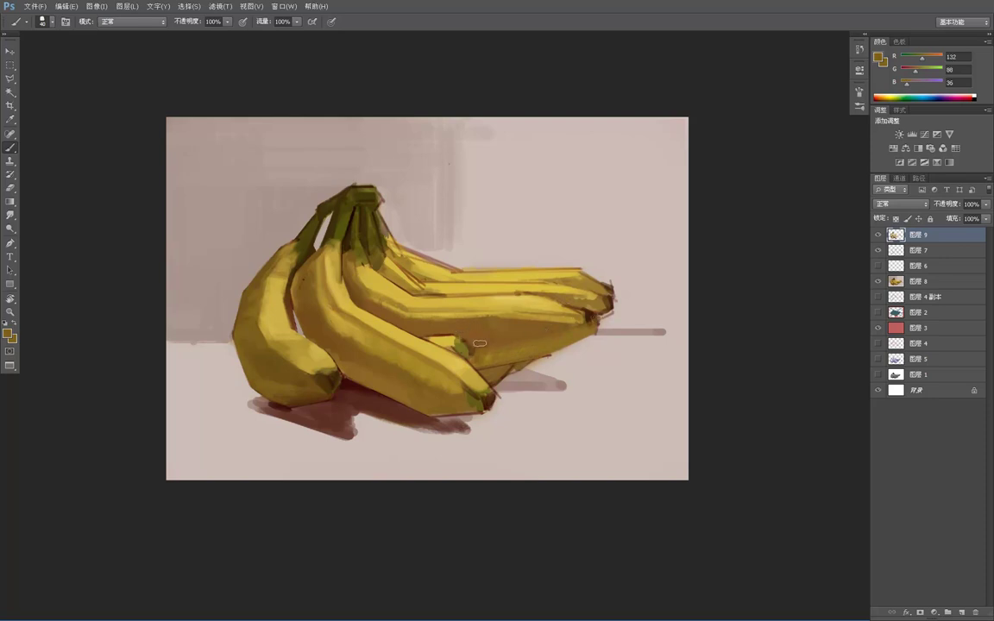